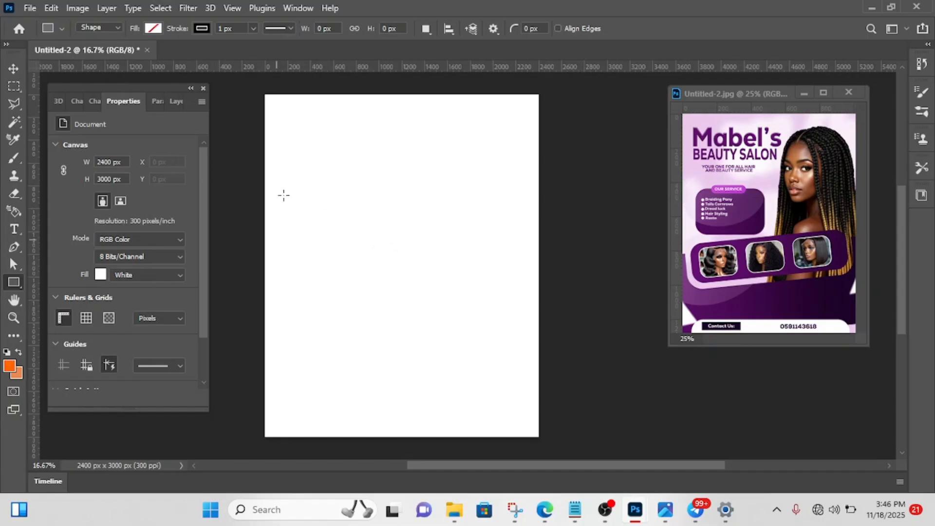
- Unlock the background layer and apply a Color Overlay of #ebc9ec at 100% opacity in Normal mode
left_click(170, 102)
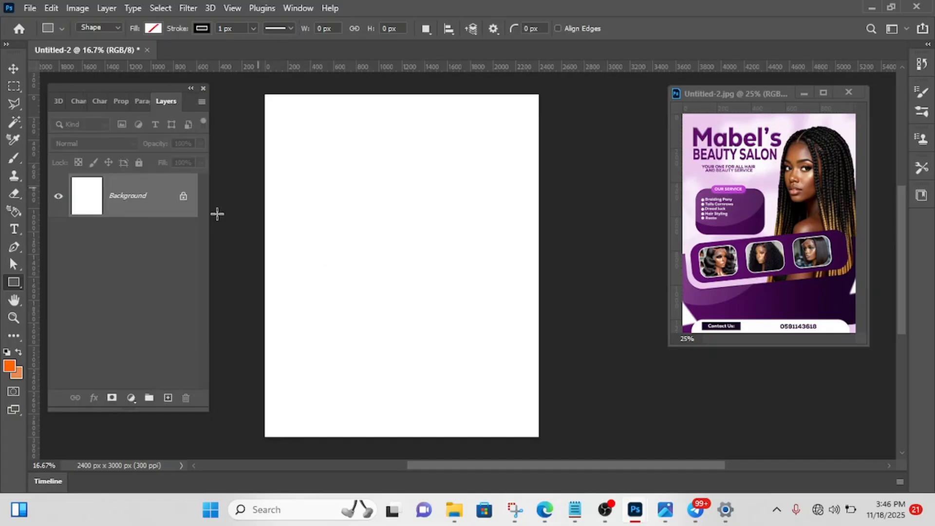
left_click(184, 197)
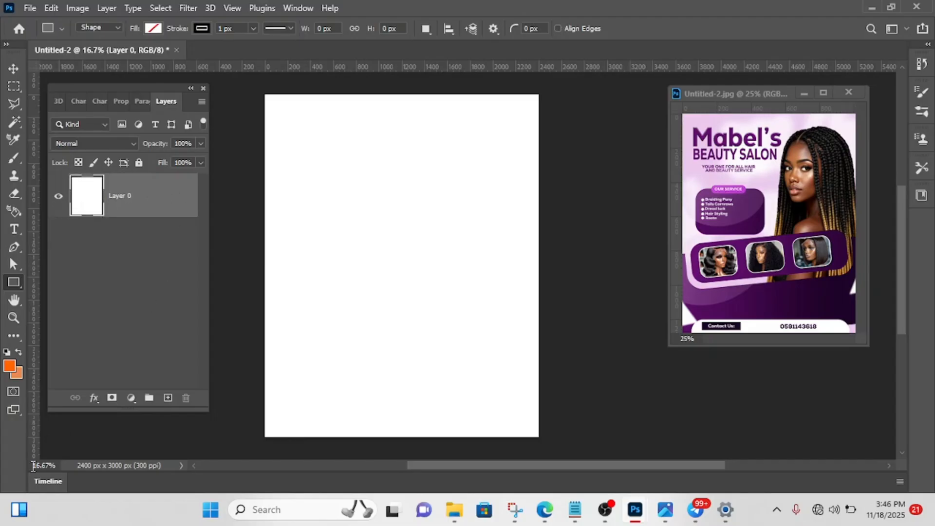
left_click(95, 400)
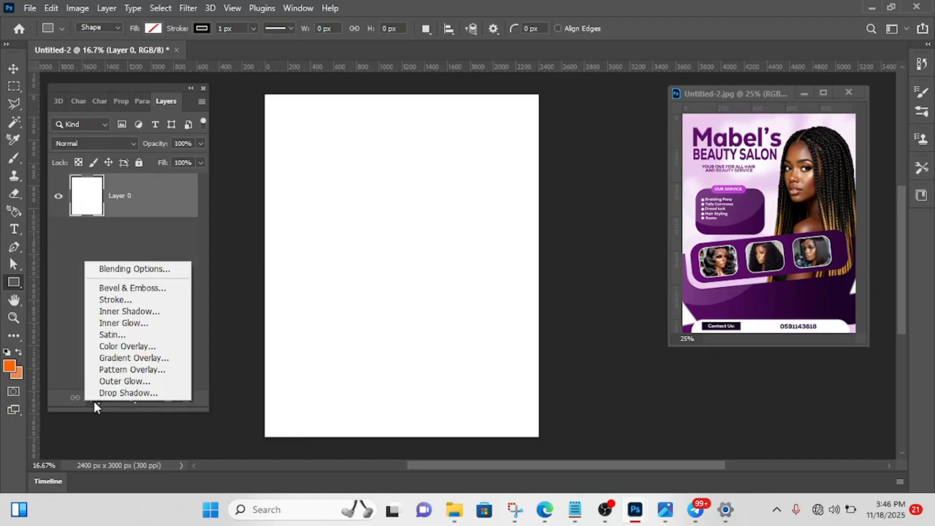
left_click(125, 346)
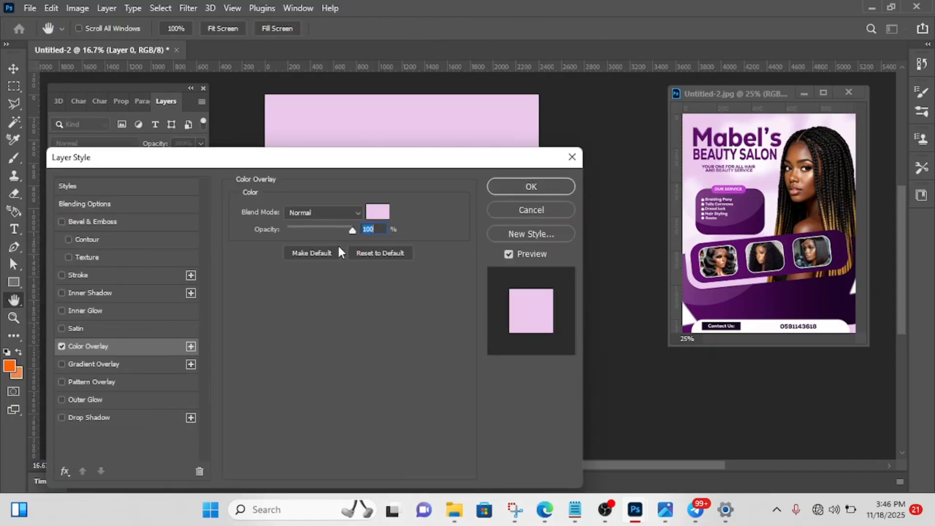
left_click(378, 214)
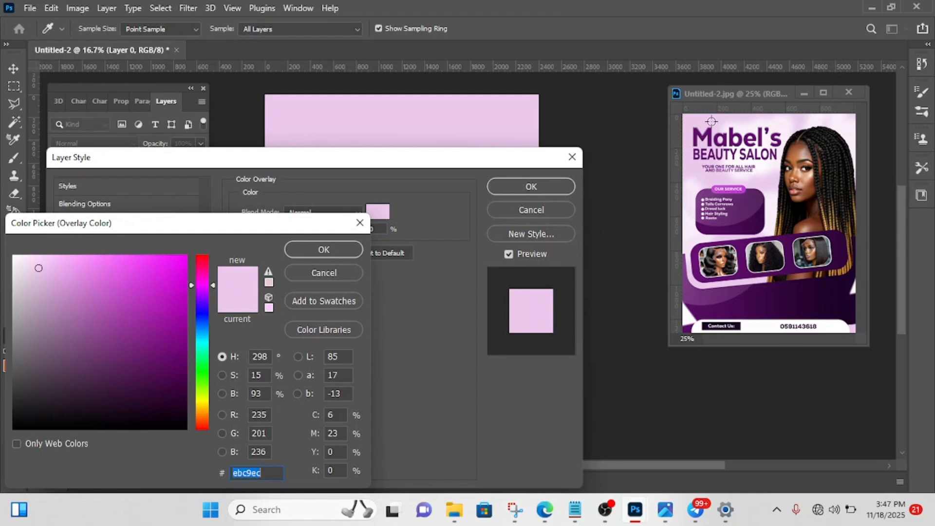
left_click(326, 248)
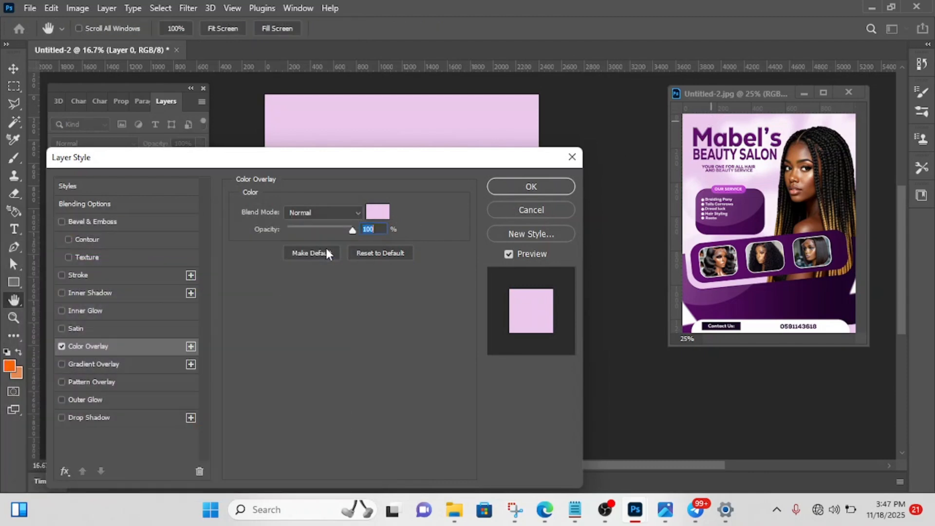
left_click(378, 214)
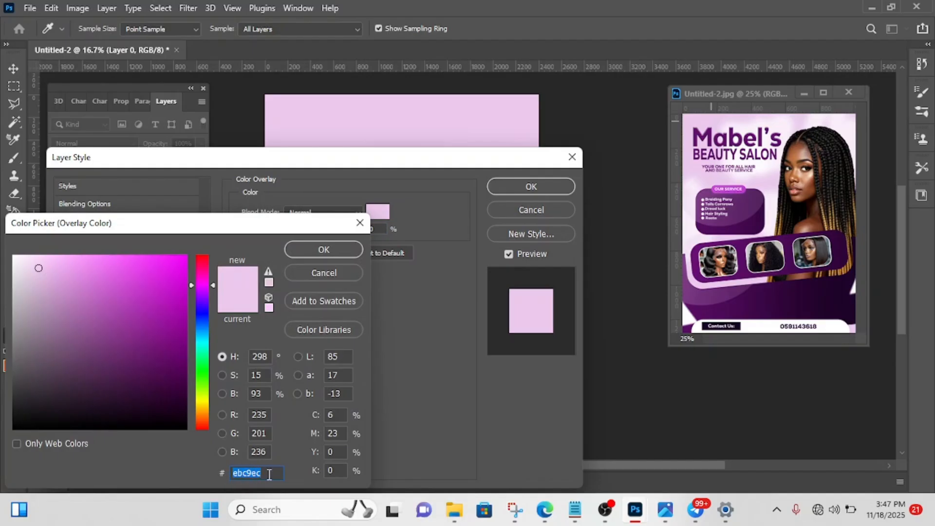
left_click(324, 249)
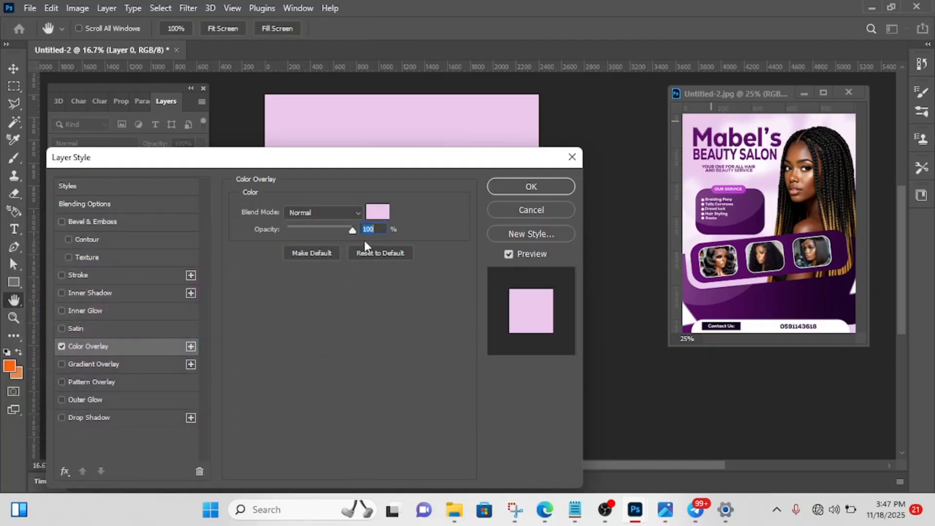
key("u")
left_click(519, 188)
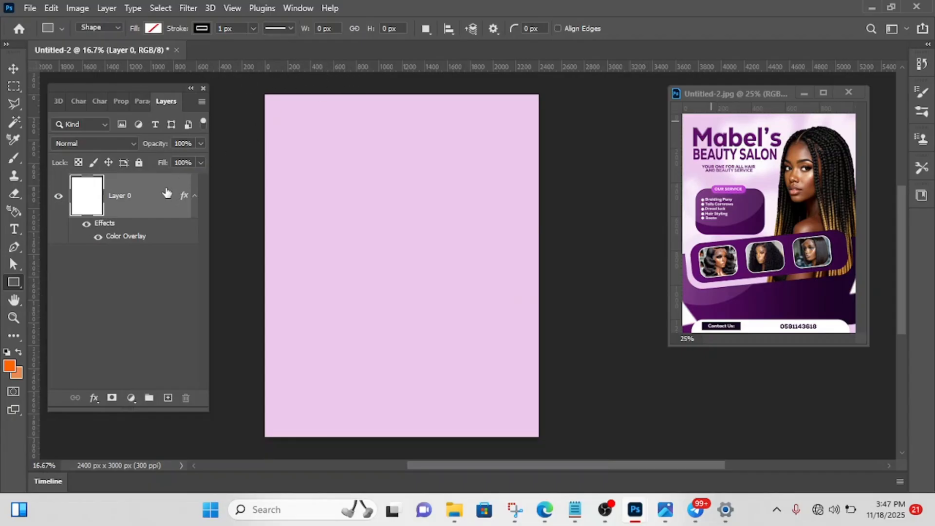
- Place one horizontal and one vertical guide through the centre of the canvas
left_click(237, 6)
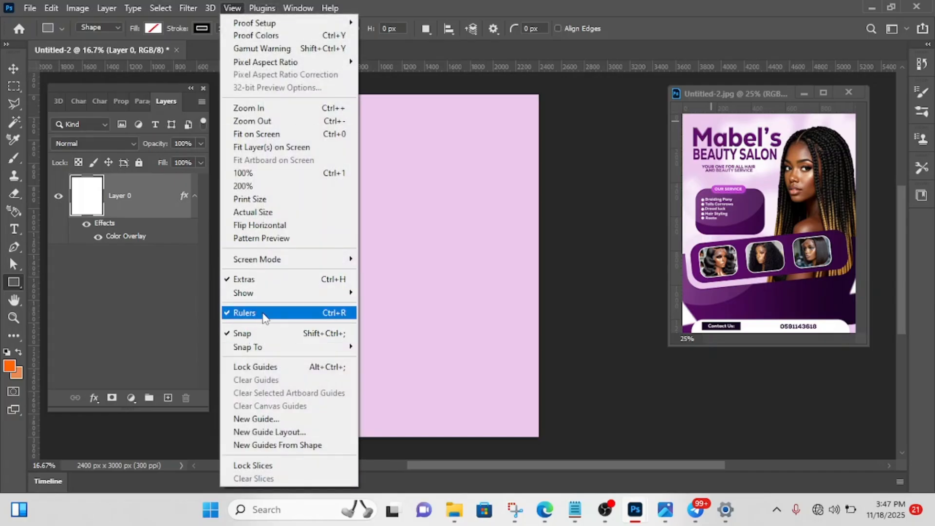
left_click(468, 223)
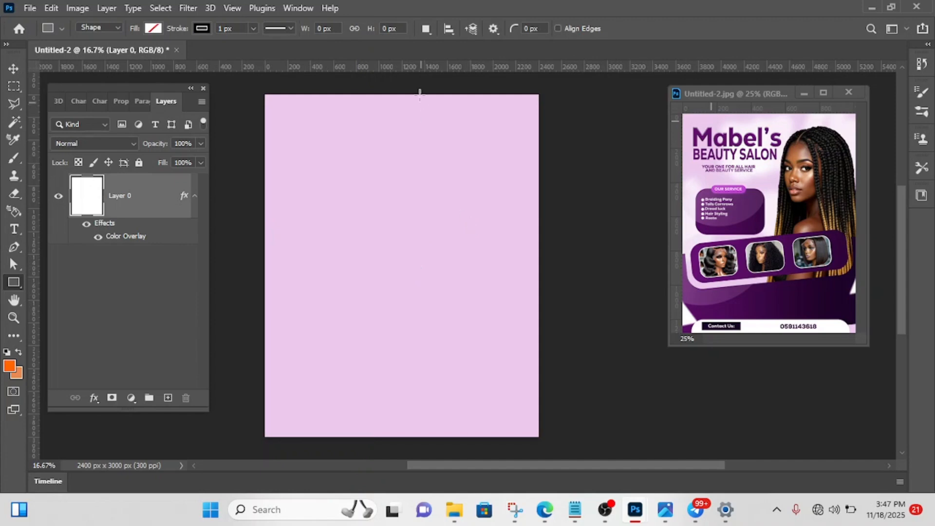
left_click_drag(422, 71, 396, 213)
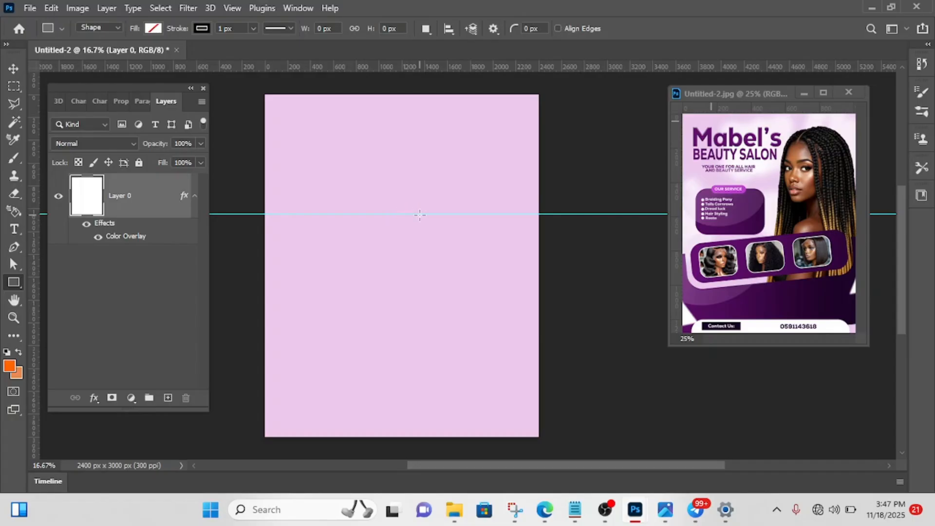
key("v")
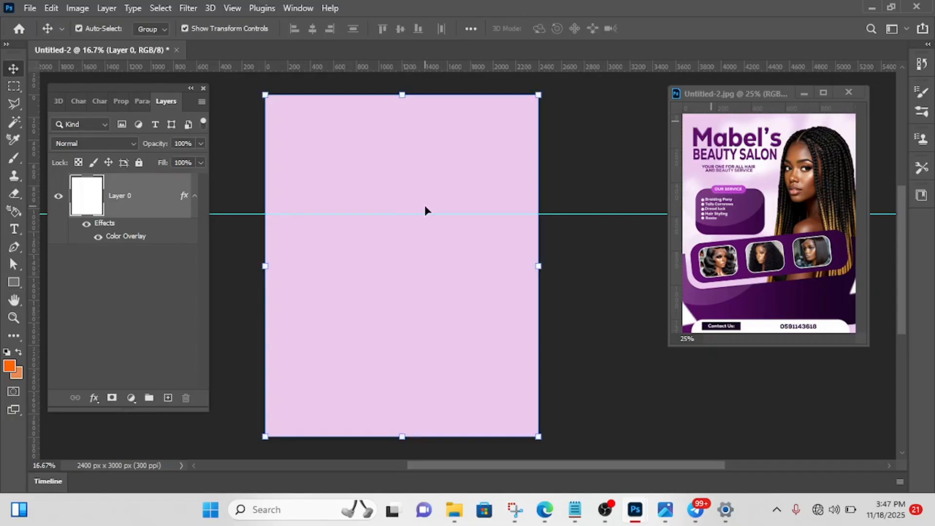
left_click_drag(425, 213, 424, 265)
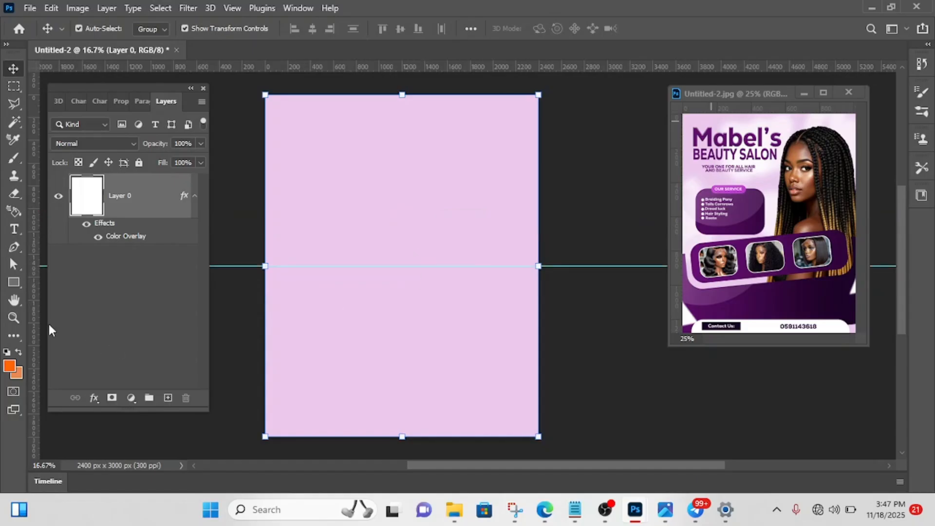
left_click_drag(32, 324, 403, 253)
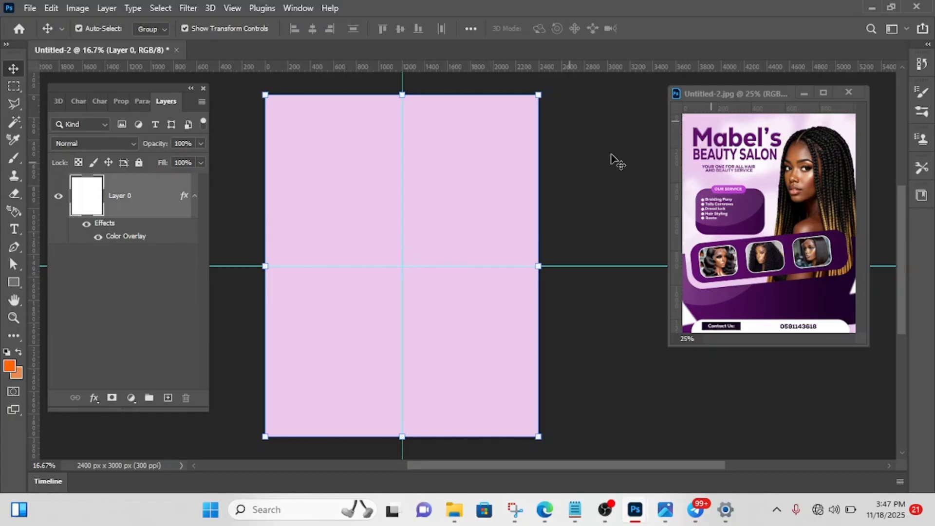
left_click(616, 170)
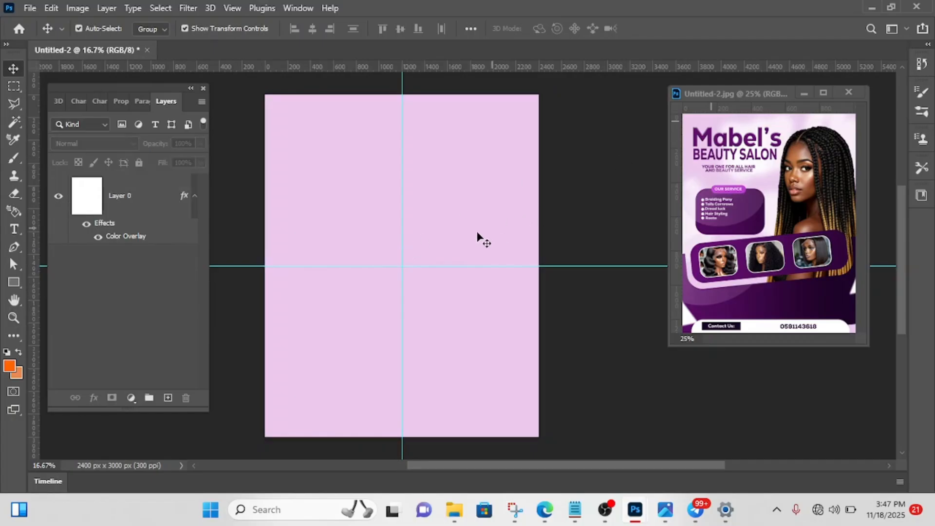
- Lock all attributes of the pink background layer and deselect it
left_click(140, 197)
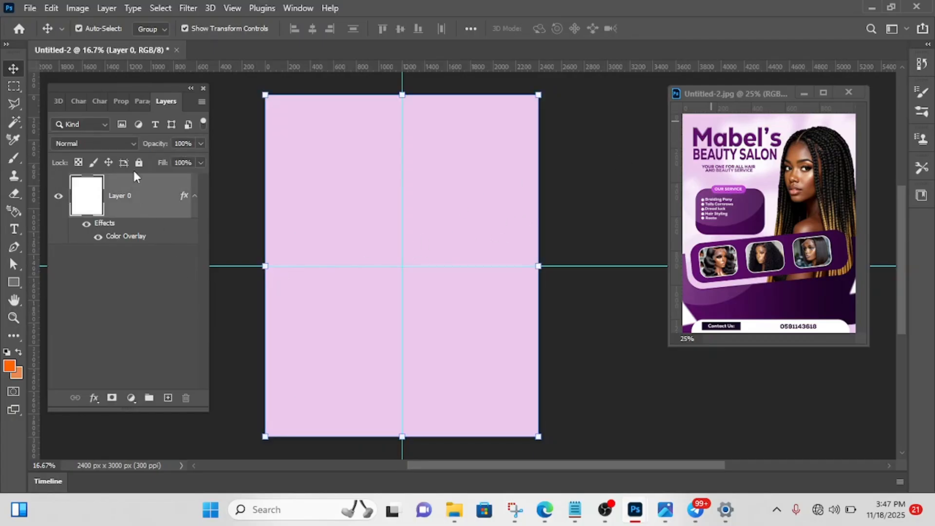
left_click(139, 163)
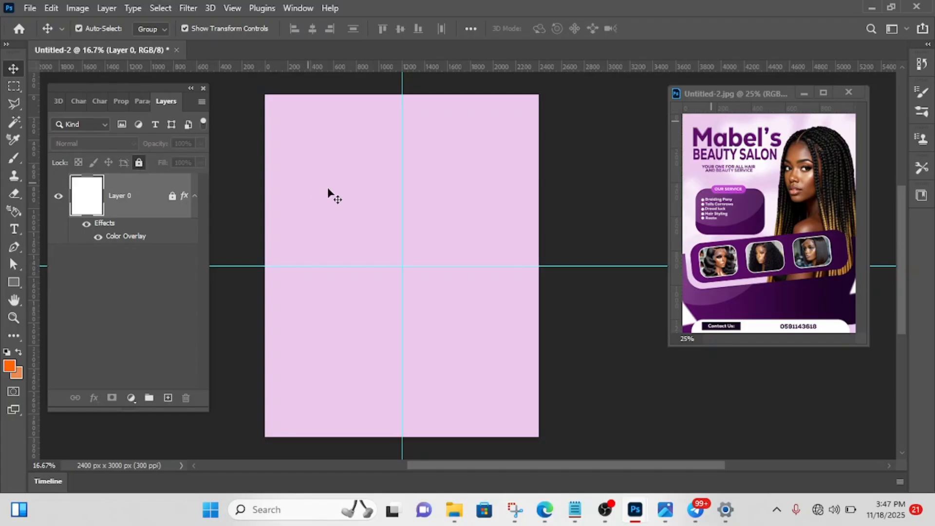
left_click(588, 205)
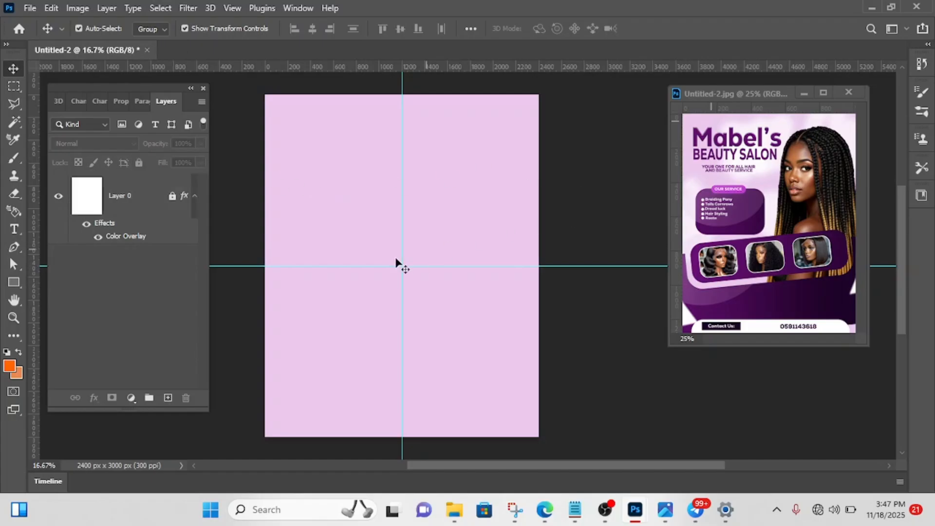
- Draw a wide rectangle about 2064 × 534 px across the middle of the canvas with the Rectangle Tool
left_click(10, 284)
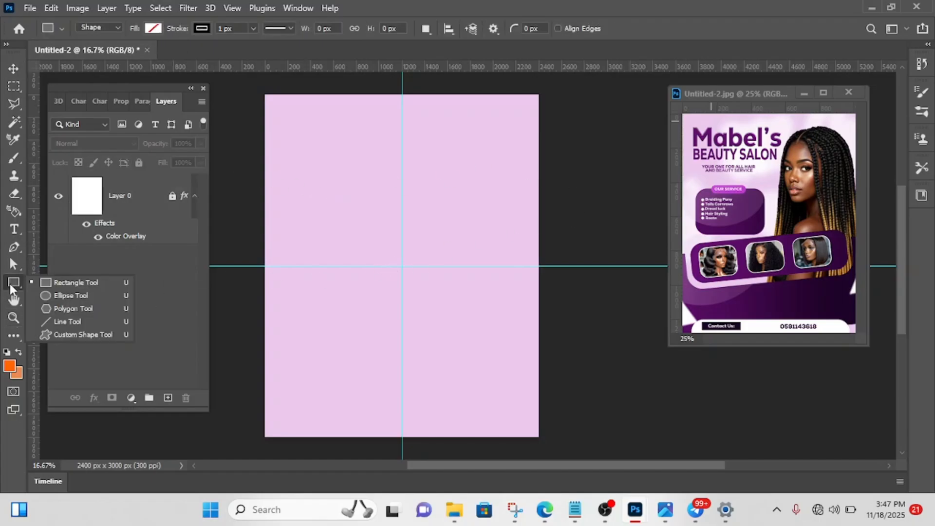
left_click(86, 283)
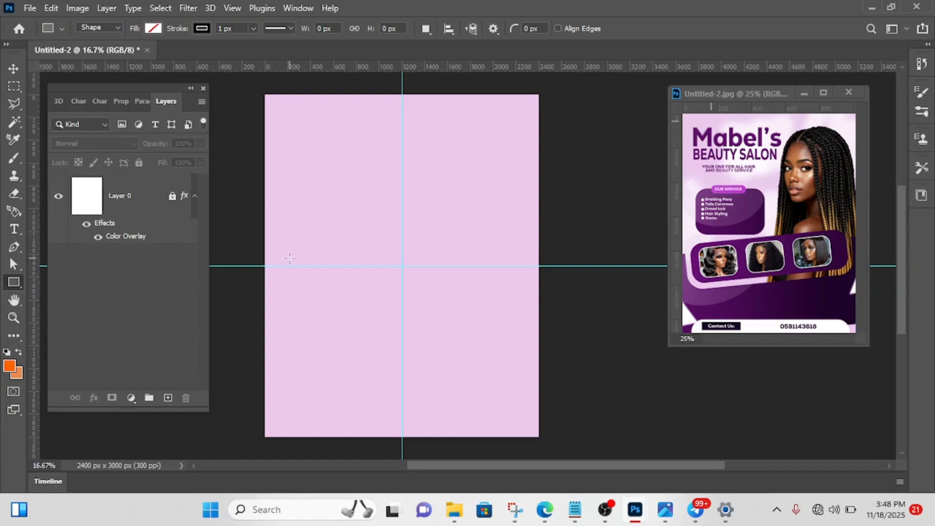
left_click_drag(289, 258, 525, 319)
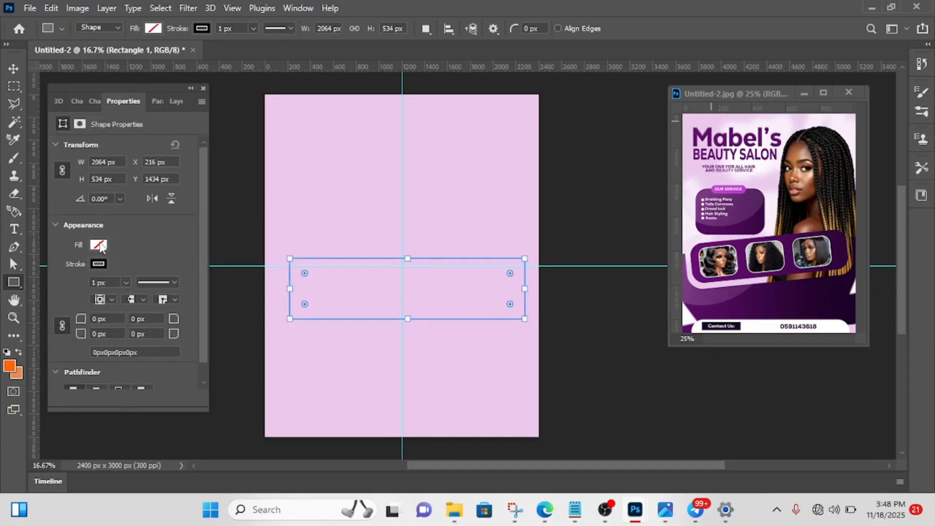
- Fill the rectangle with white and remove its stroke
left_click(99, 245)
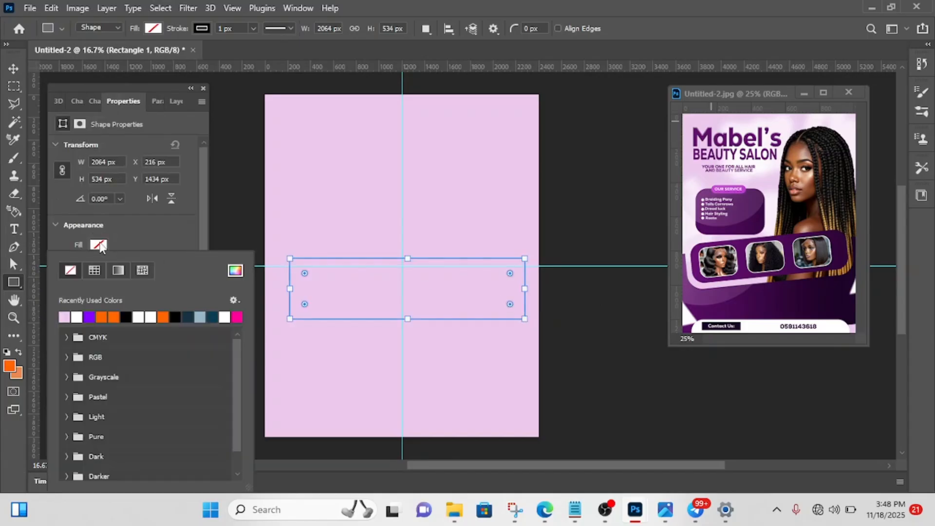
left_click(77, 317)
left_click(137, 217)
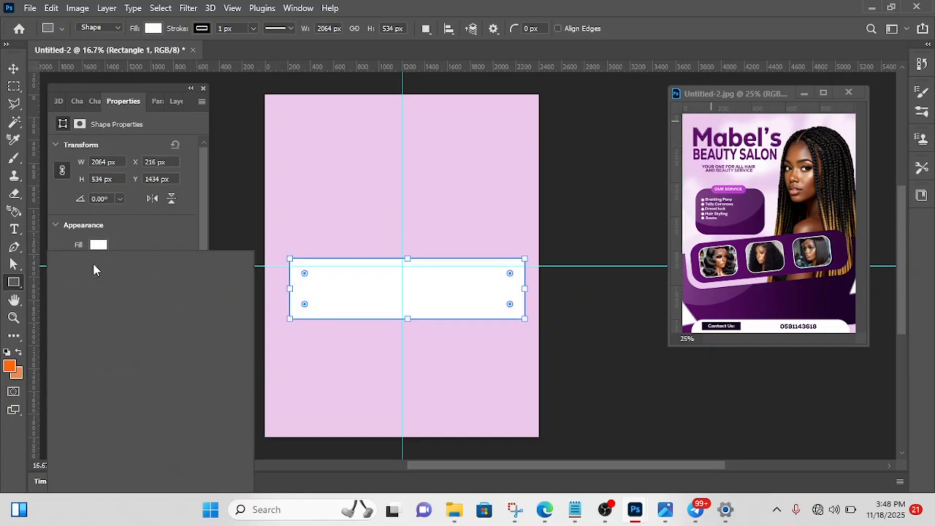
left_click(71, 271)
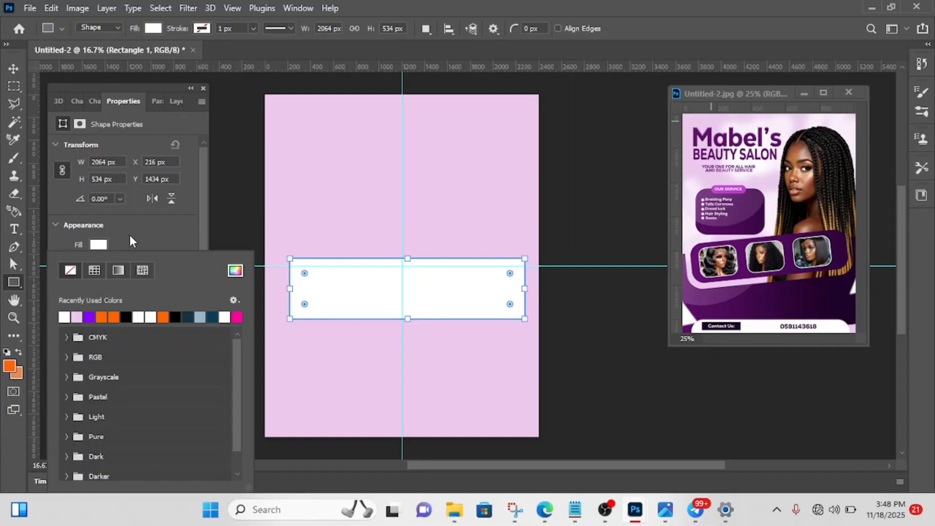
left_click(130, 235)
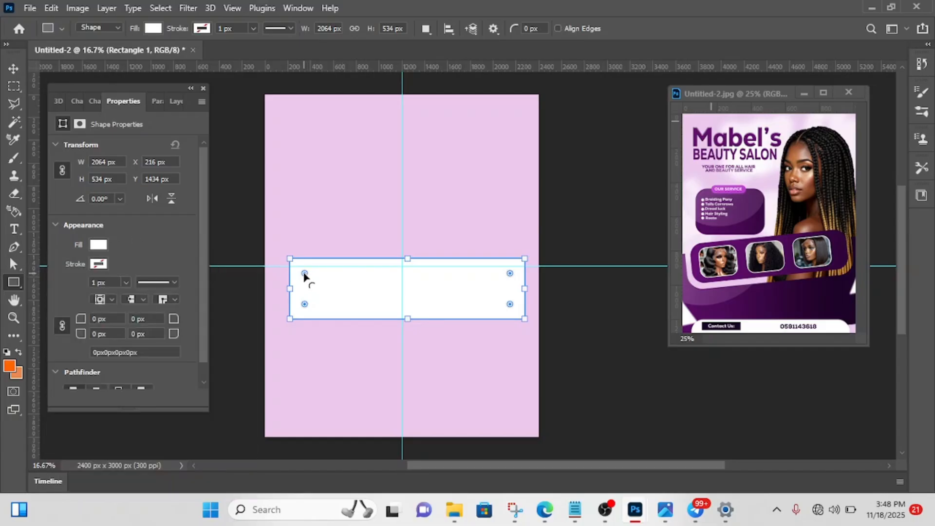
- Round all the rectangle's corners to 150 px and centre it horizontally with its top edge on the horizontal guide
left_click_drag(304, 273, 307, 276)
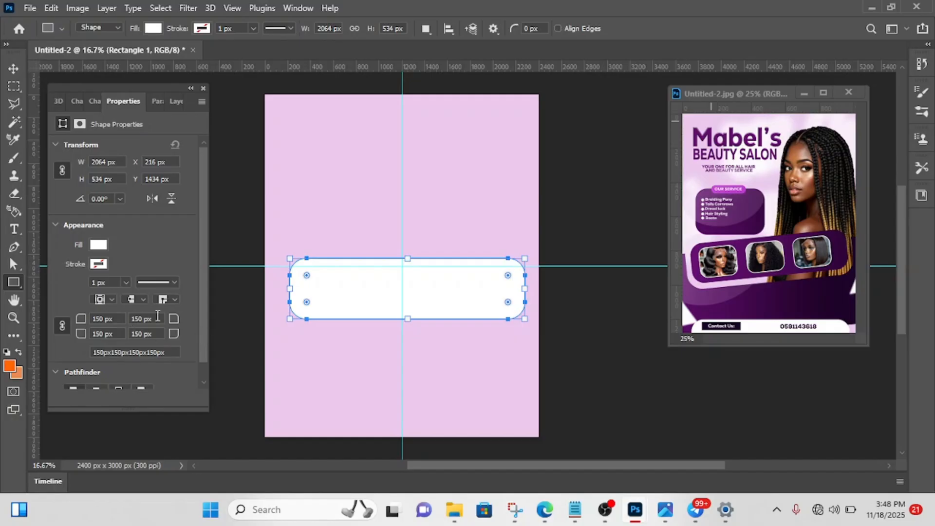
left_click(13, 69)
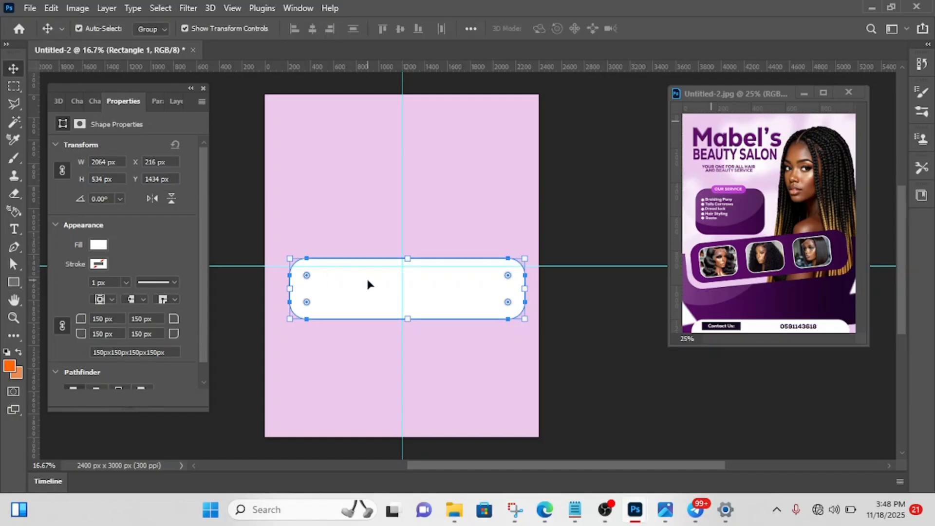
mouse_move(368, 282)
left_mouse_down()
mouse_move(360, 290)
mouse_move(394, 275)
mouse_move(355, 290)
left_mouse_up()
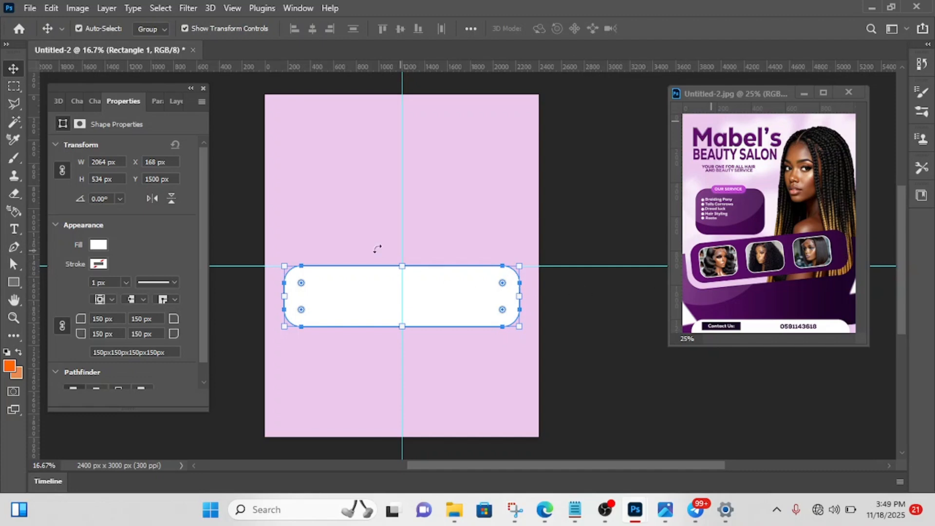
- Add a Gradient Overlay effect to the white rounded banner rectangle, keeping the banner and reference flyer in view
left_click(173, 101)
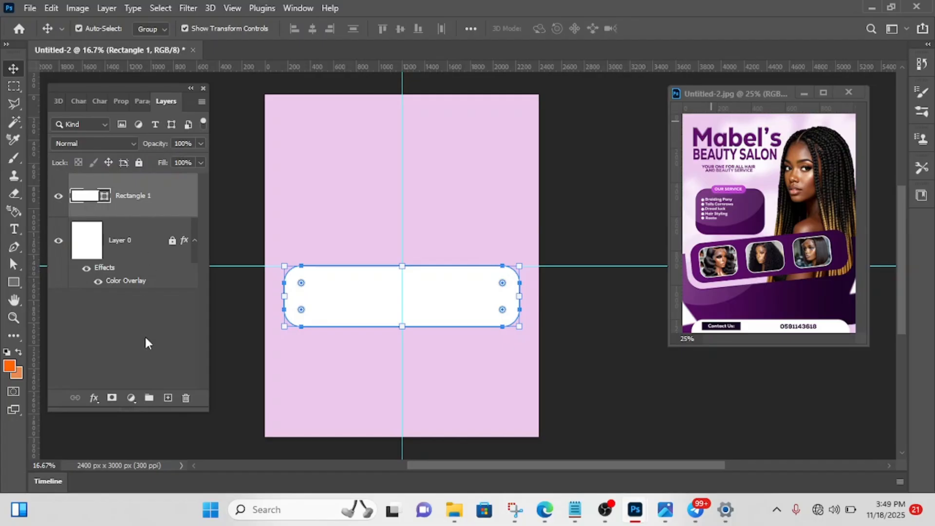
left_click(92, 404)
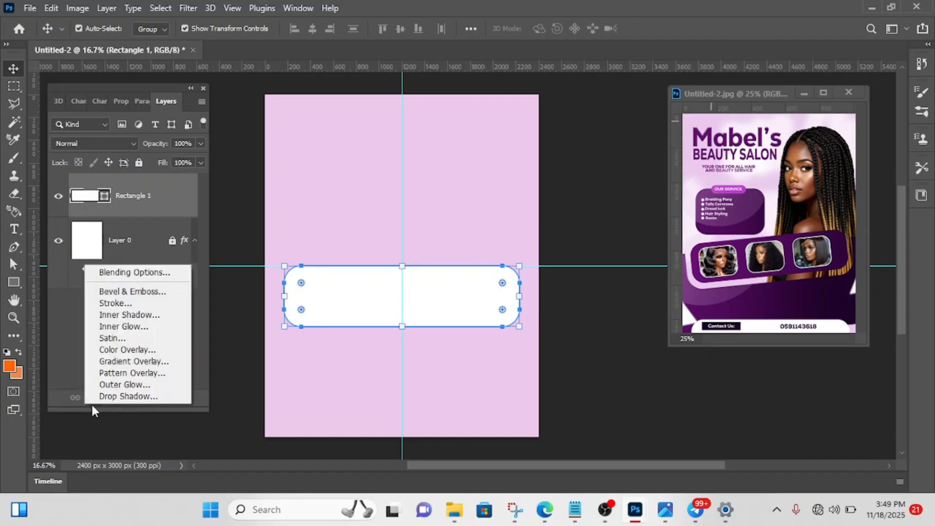
left_click(125, 363)
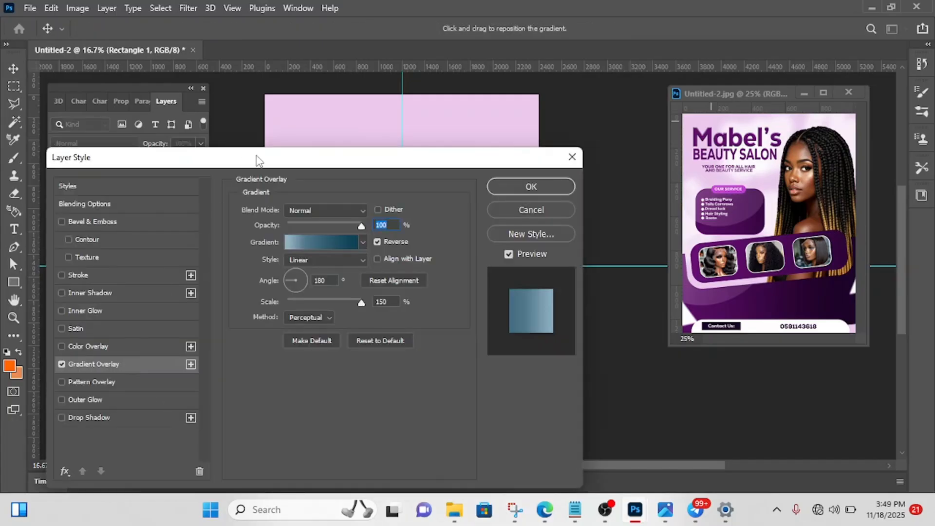
left_click_drag(256, 156, 380, 160)
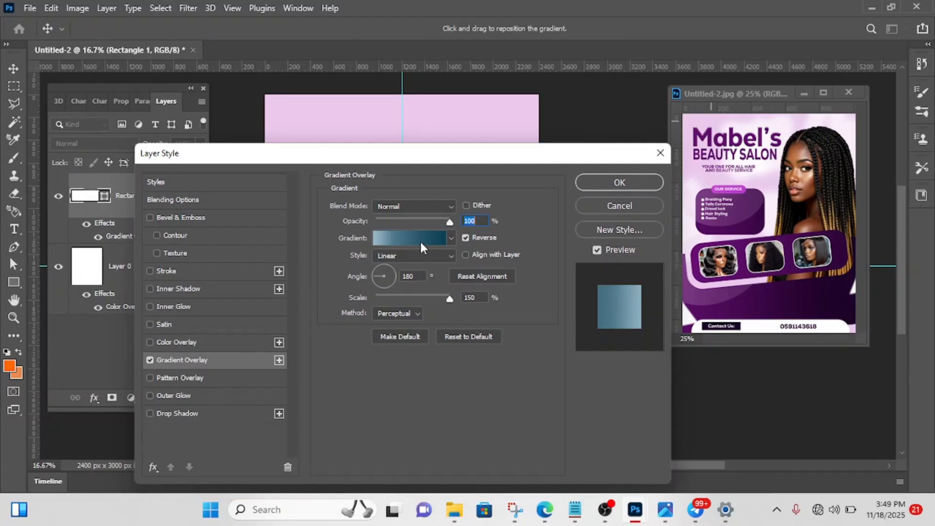
left_click_drag(433, 157, 133, 167)
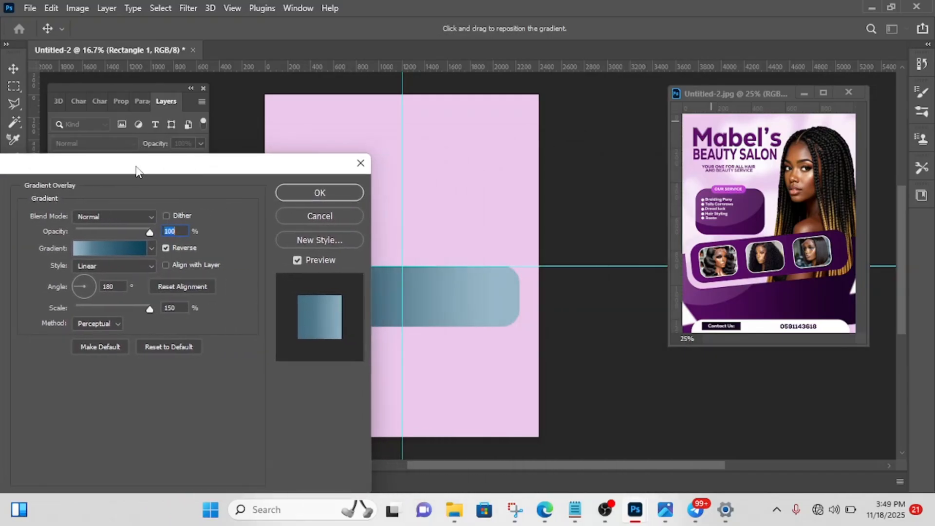
- Set the gradient's starting stop to purple #670f73, sampled from the tilted banner in the reference flyer
left_click(104, 247)
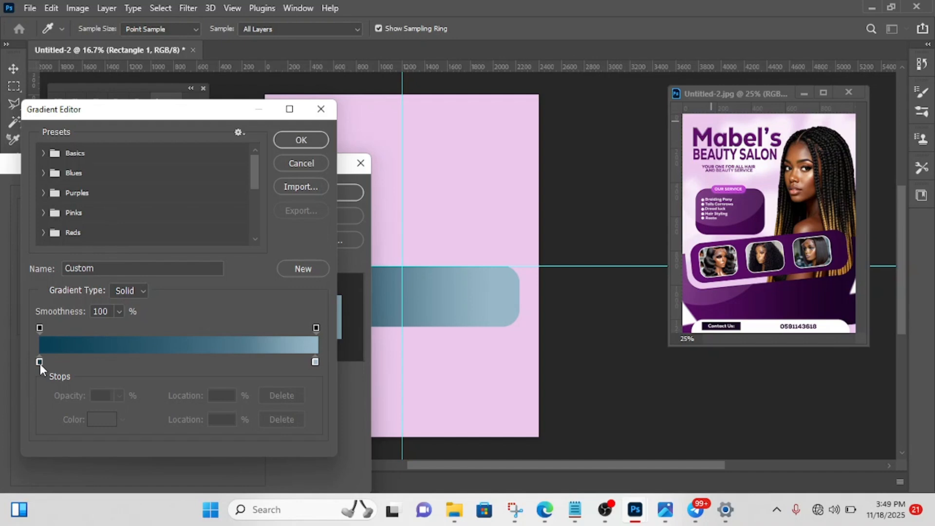
left_click(40, 362)
left_click(97, 420)
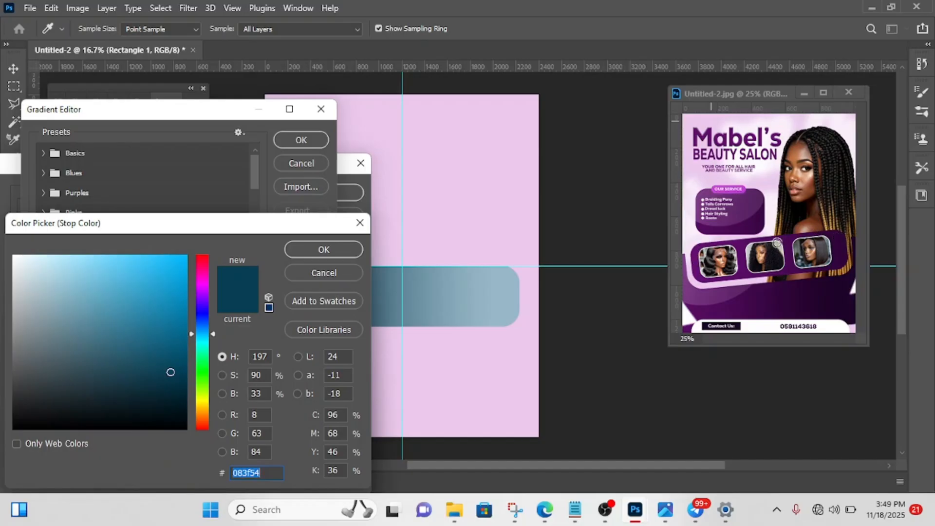
left_click(693, 258)
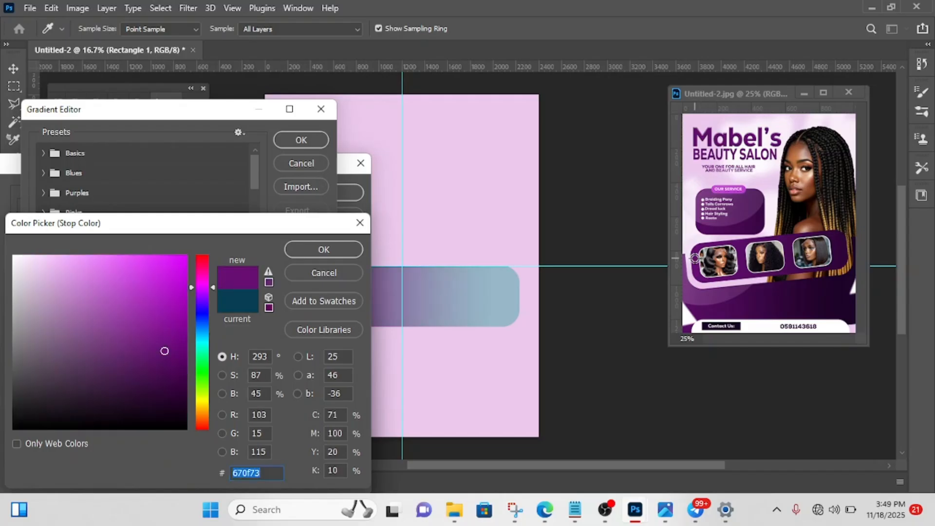
left_click(316, 245)
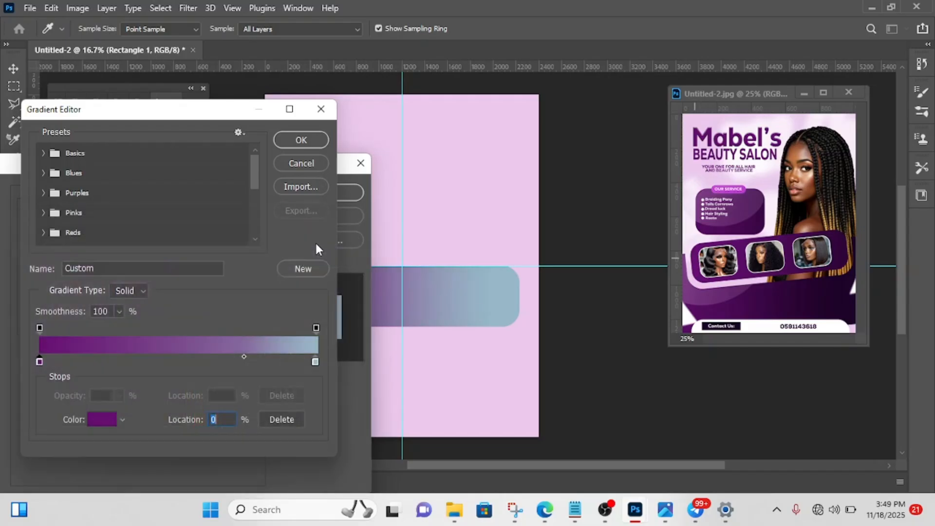
- Set the gradient's end stop to dark purple #2d0537, sampled from the reference banner, and apply the overlay to the banner
left_click(316, 362)
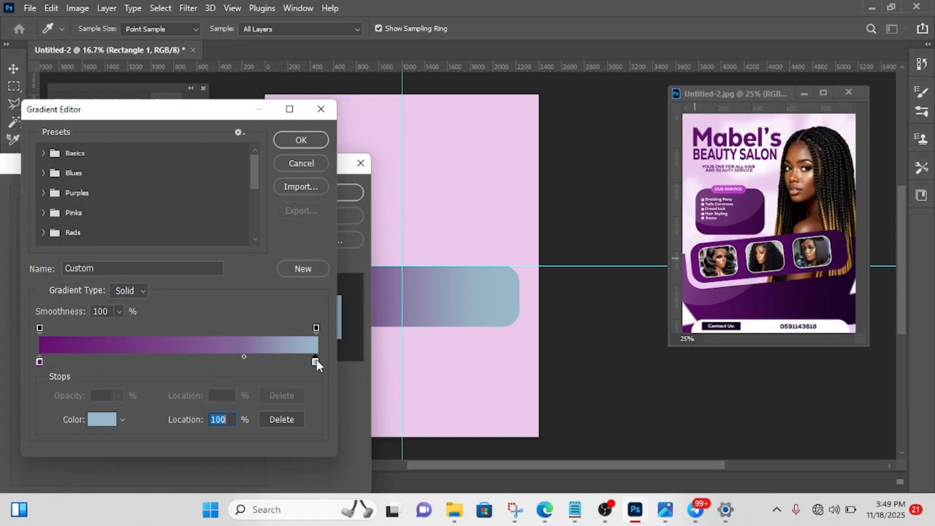
left_click(98, 418)
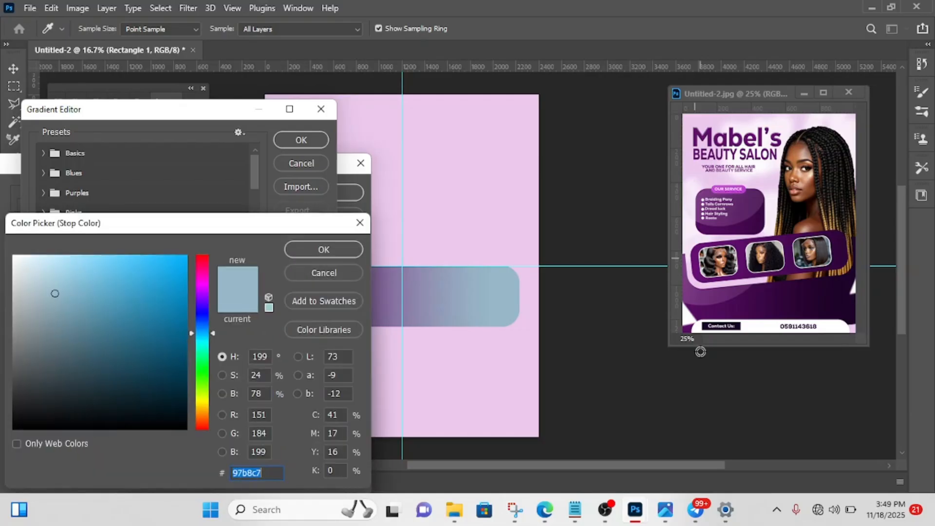
left_click(846, 246)
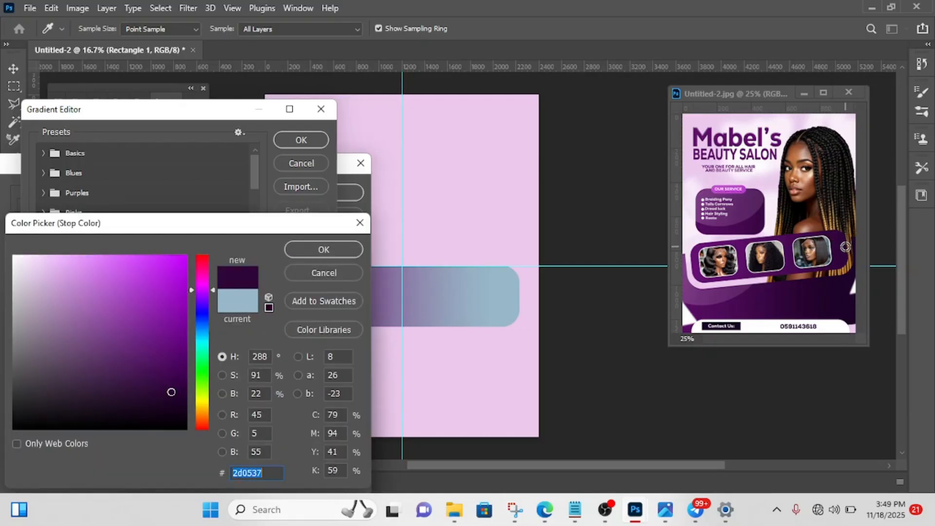
left_click(313, 255)
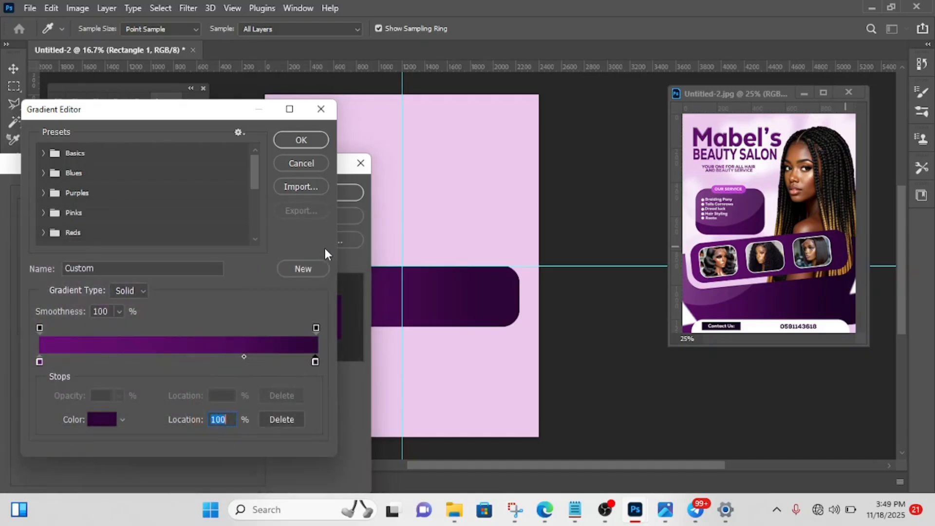
left_click(301, 140)
left_click_drag(299, 165, 158, 184)
left_click(189, 203)
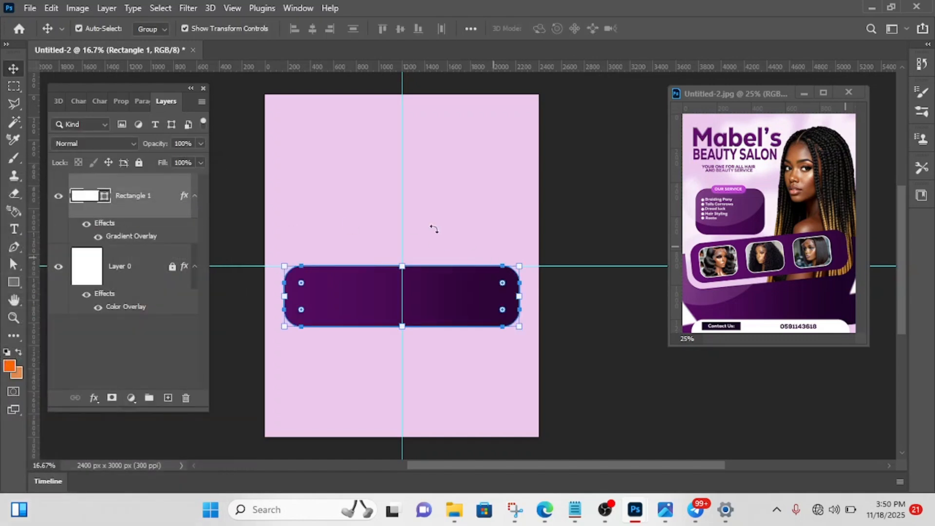
left_click(604, 144)
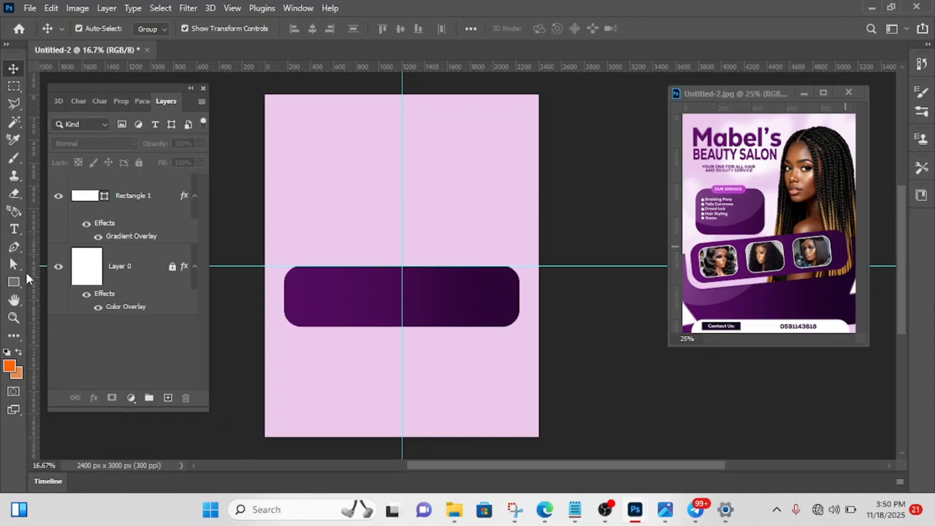
- Draw a rectangle about 498 × 402 px at the left end of the purple banner and fill it with white
left_click(14, 283)
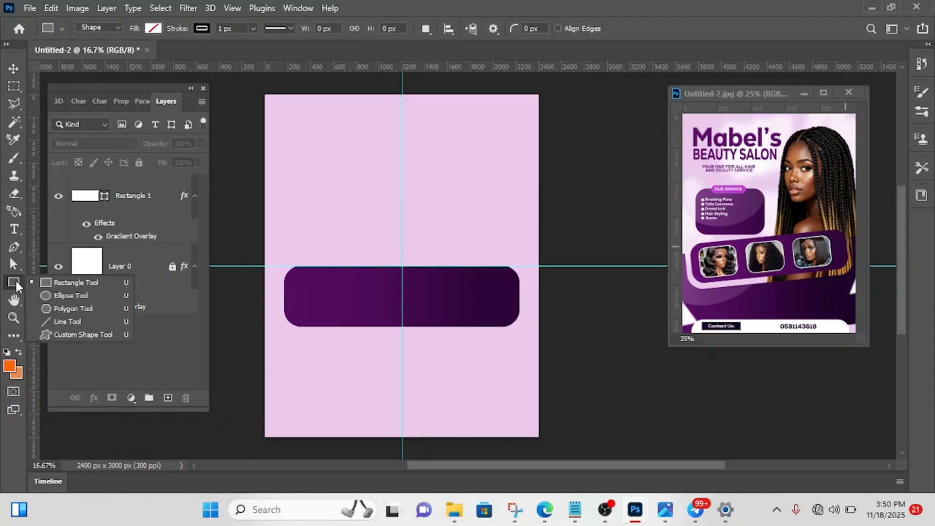
left_click(45, 282)
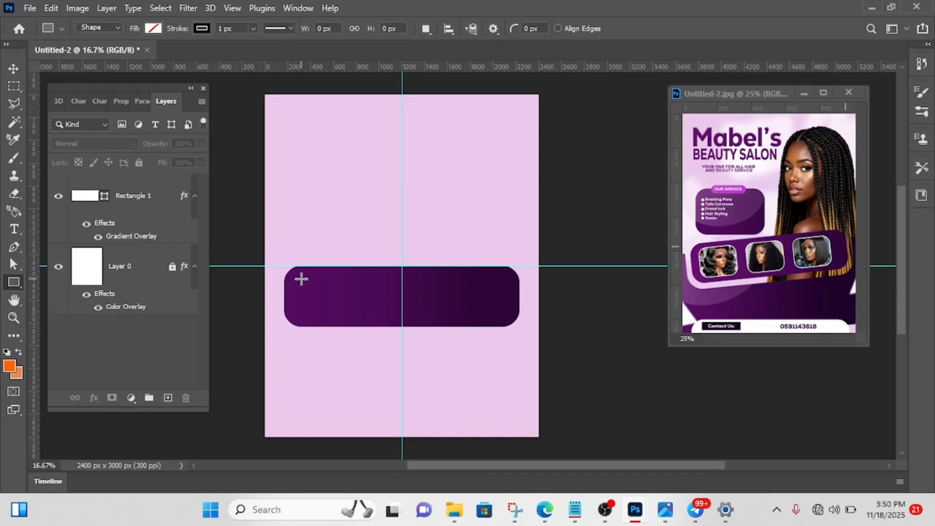
left_click_drag(302, 278, 357, 324)
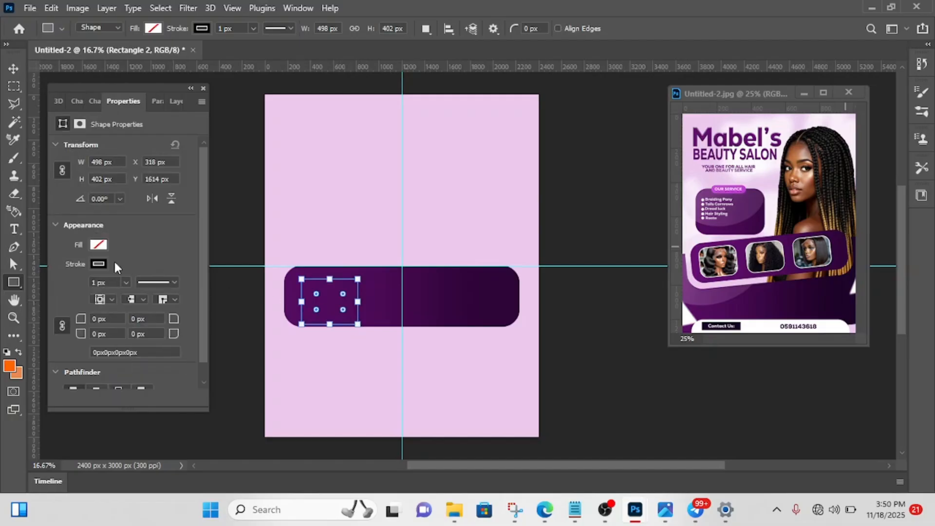
left_click(97, 245)
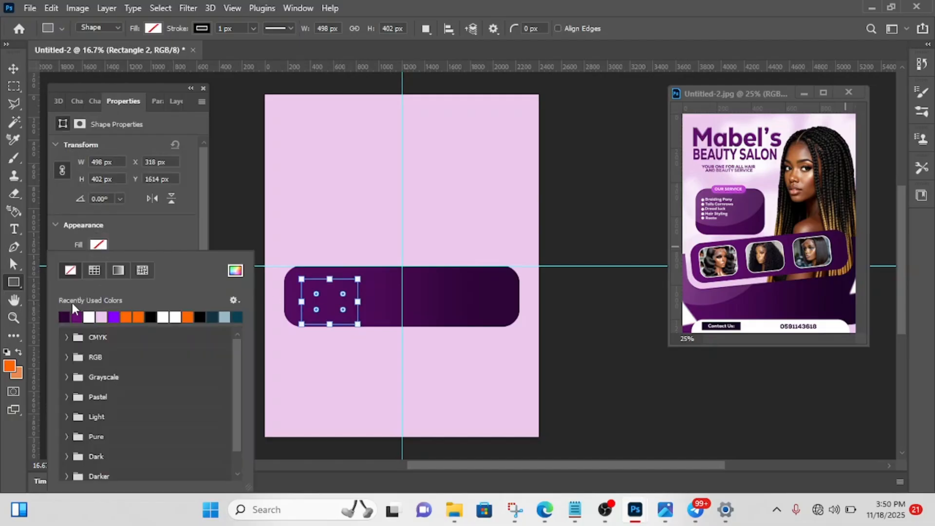
left_click(90, 319)
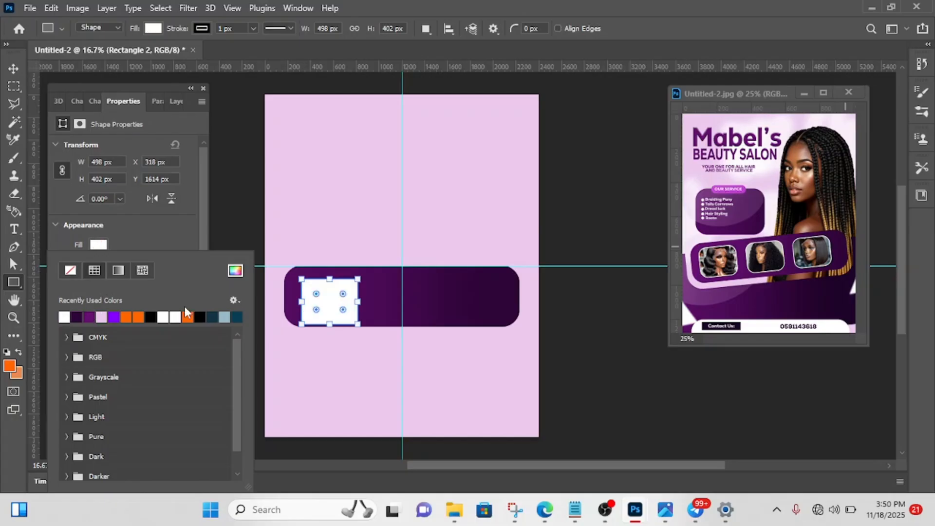
- Round the small rectangle's corners to about 96 px and give it a white 8 px stroke
left_click(318, 297)
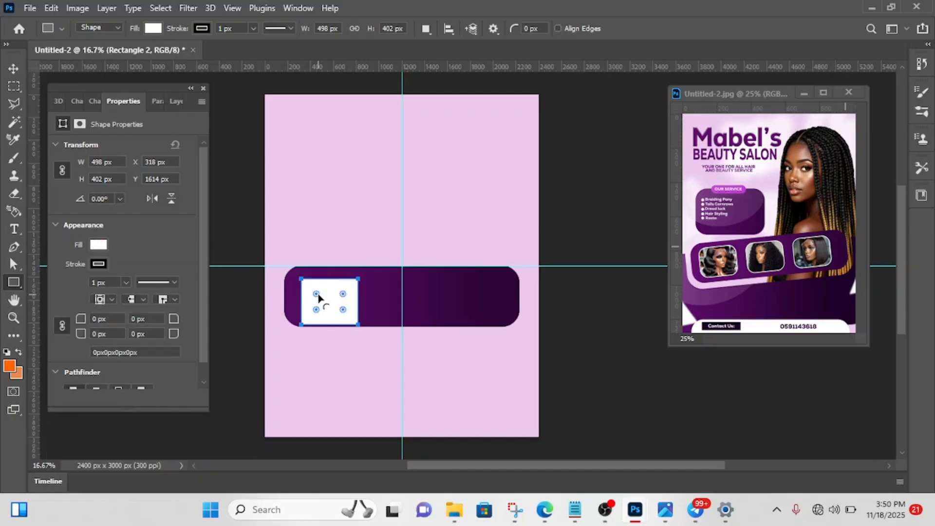
left_click_drag(318, 297, 310, 292)
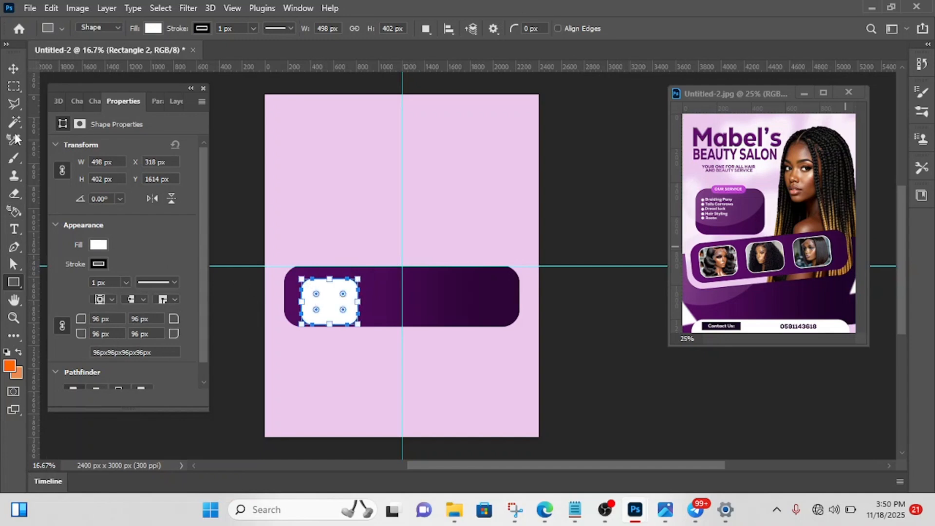
left_click(97, 248)
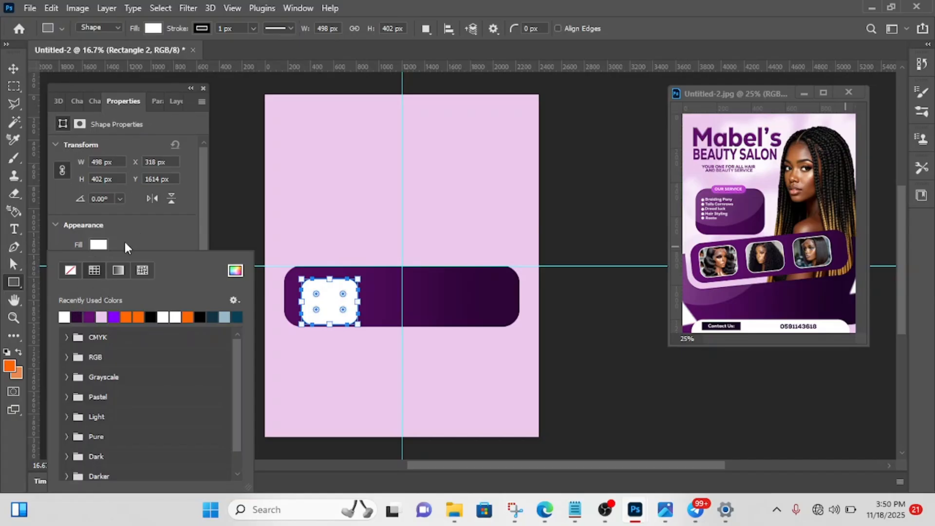
left_click(64, 319)
left_click(137, 241)
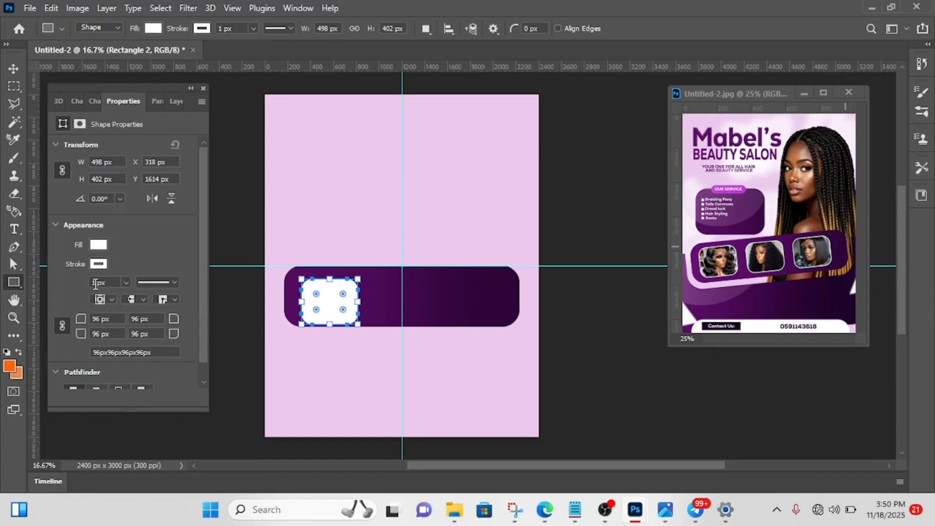
key("Up")
key("Return")
- Centre the small white frame vertically in the banner at Y 1566 px and duplicate it twice in an evenly spaced row
left_click(13, 66)
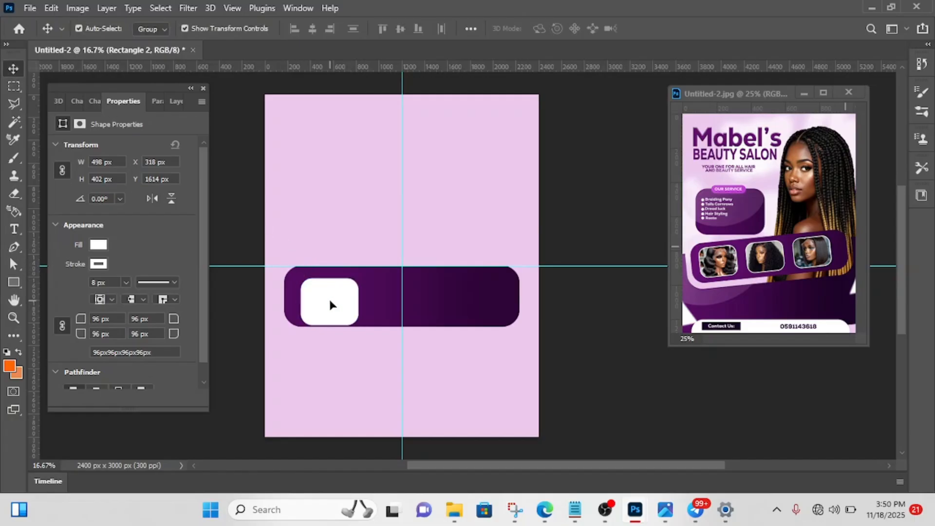
left_click_drag(329, 297, 329, 292)
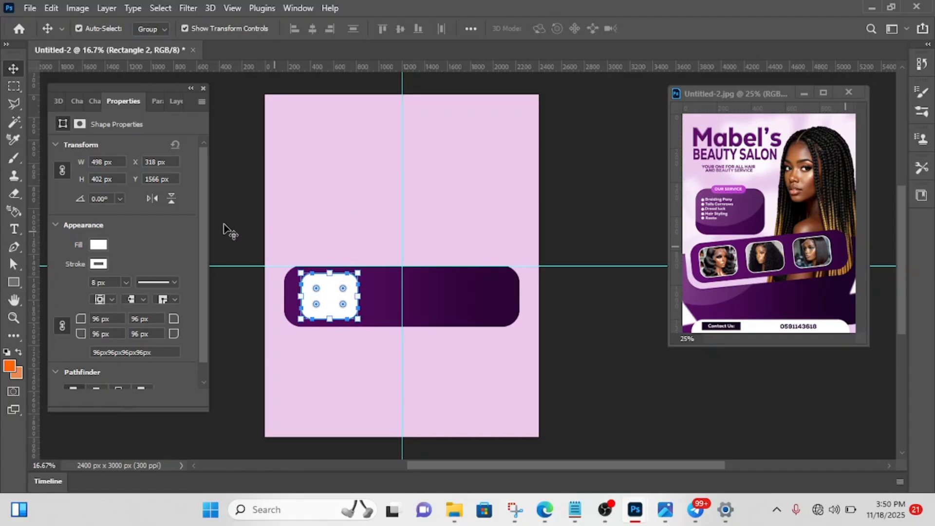
left_click(236, 206)
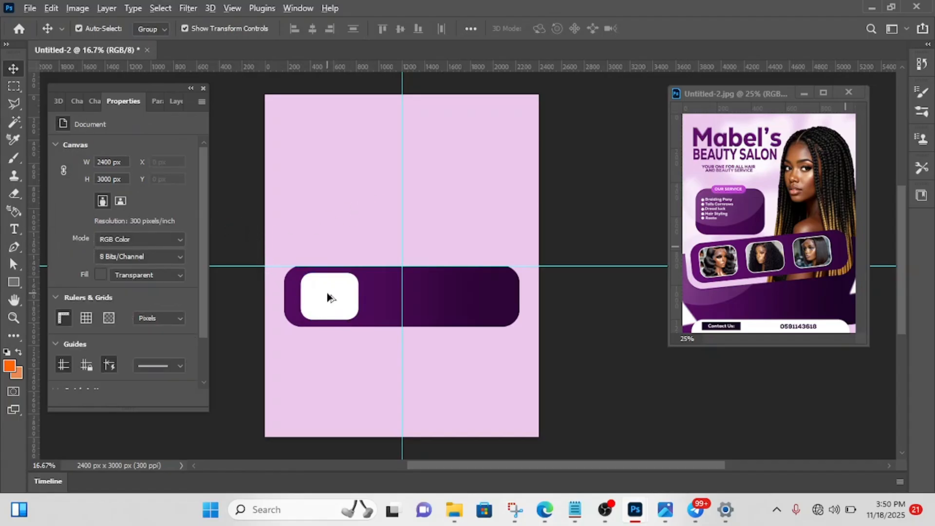
left_click_drag(326, 292, 456, 296)
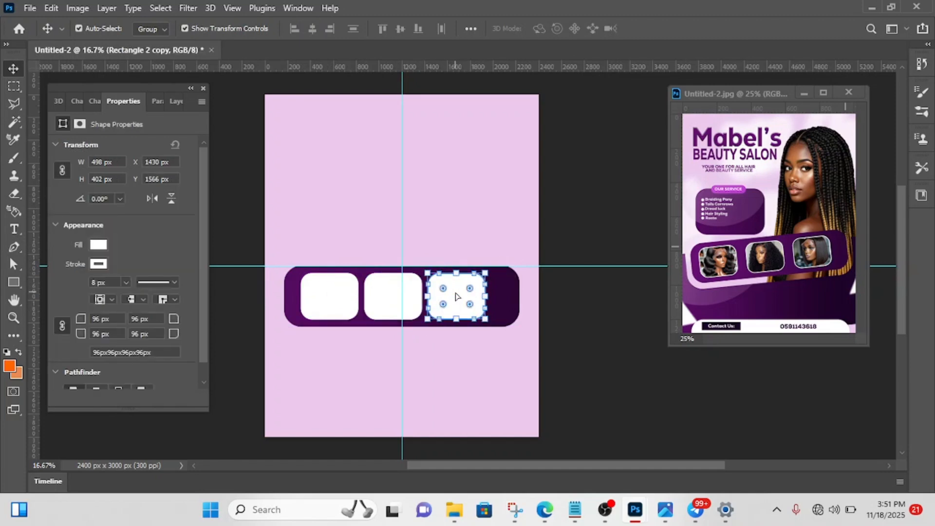
left_click(602, 220)
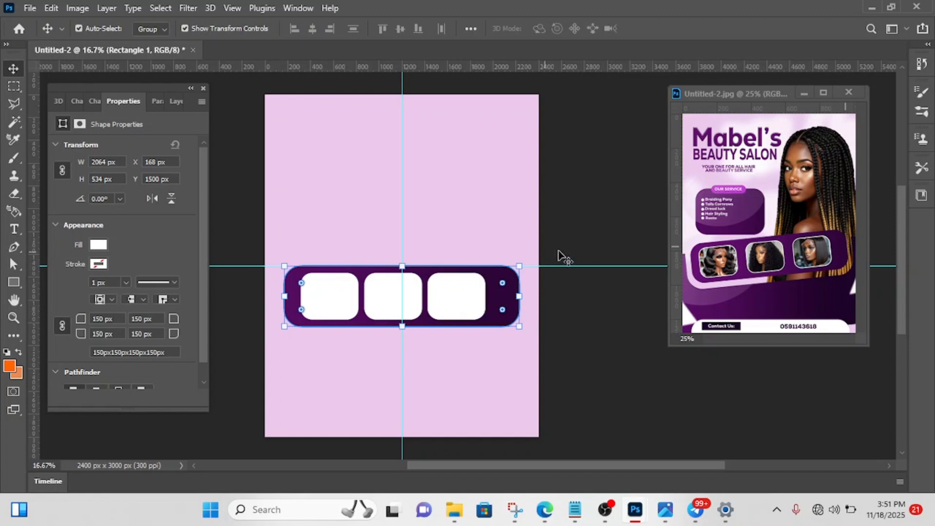
- Select all three white frames together and nudge them right until the row is centred on the vertical guide
left_click(471, 301)
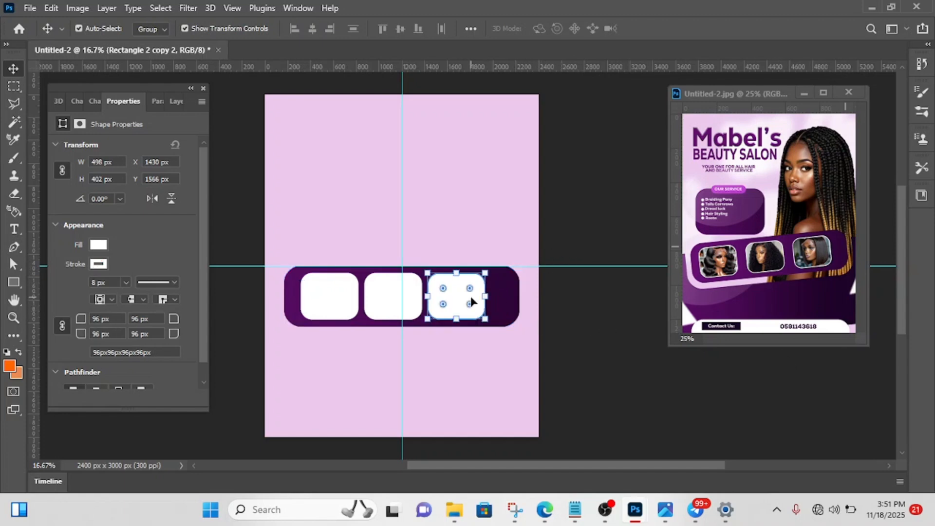
left_click(177, 103)
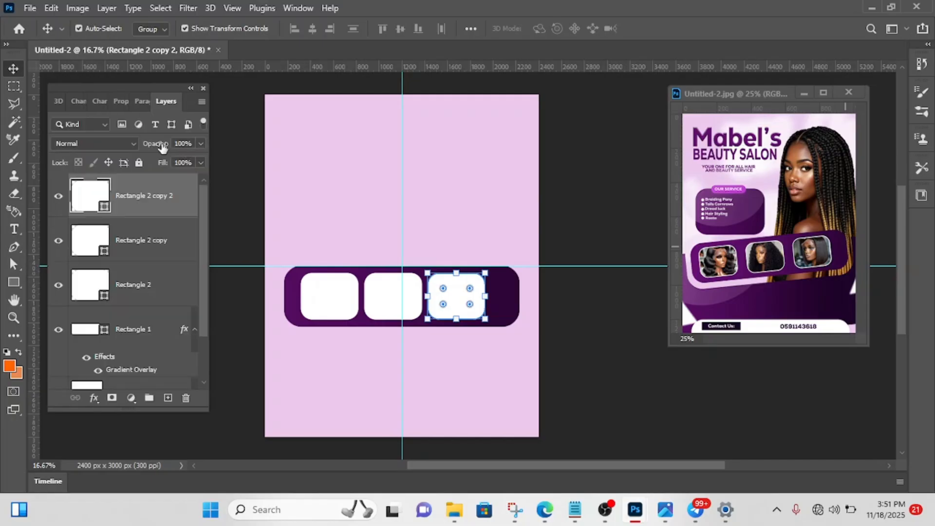
left_click(144, 254, "shift")
left_click(150, 297, "shift")
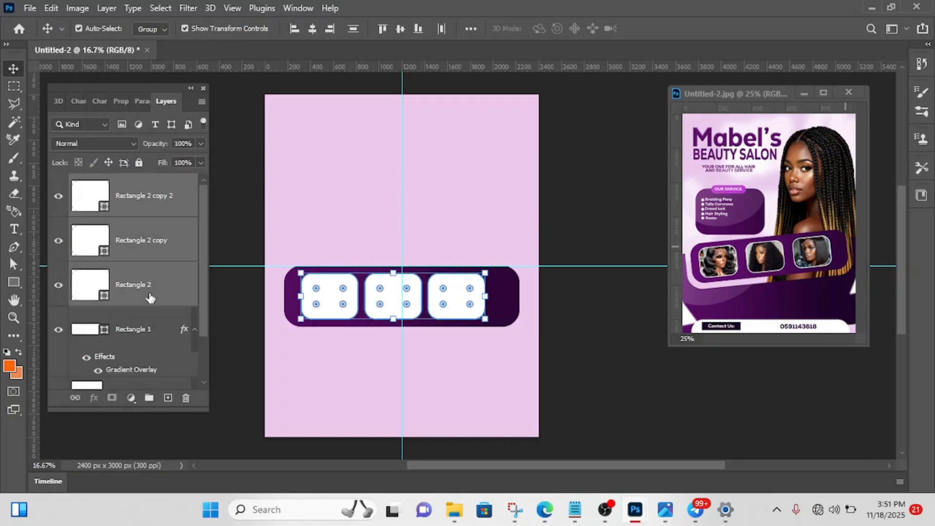
key("shift+Right")
key("shift+Right")
key("shift+Right")
key("shift+Right")
key("shift+Right")
key("shift+Right")
key("shift+Right")
key("shift+Right")
key("shift+Right")
key("shift+Right")
key("shift+Right")
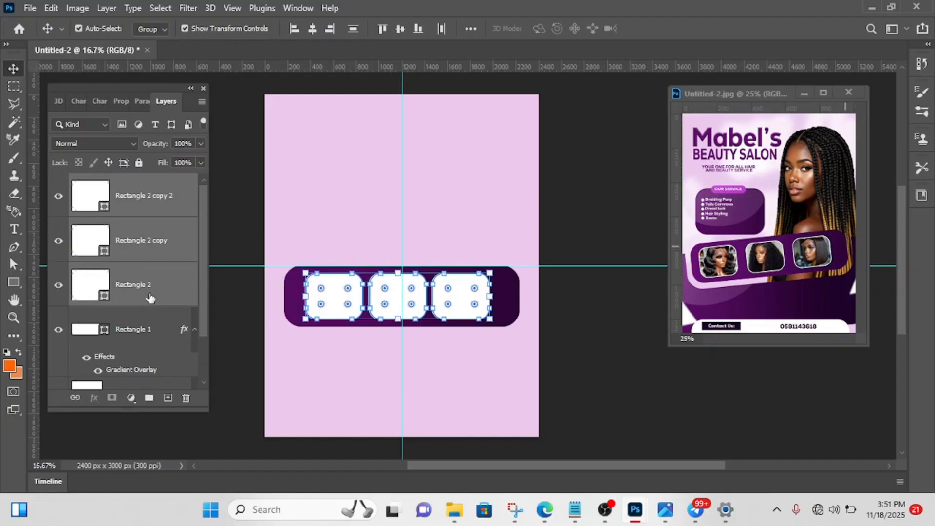
key("shift+Left")
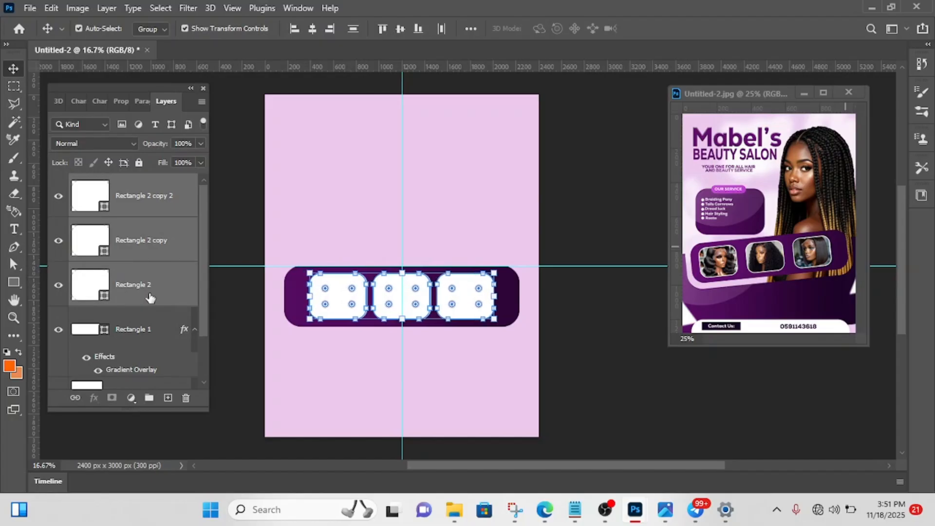
left_click(591, 221)
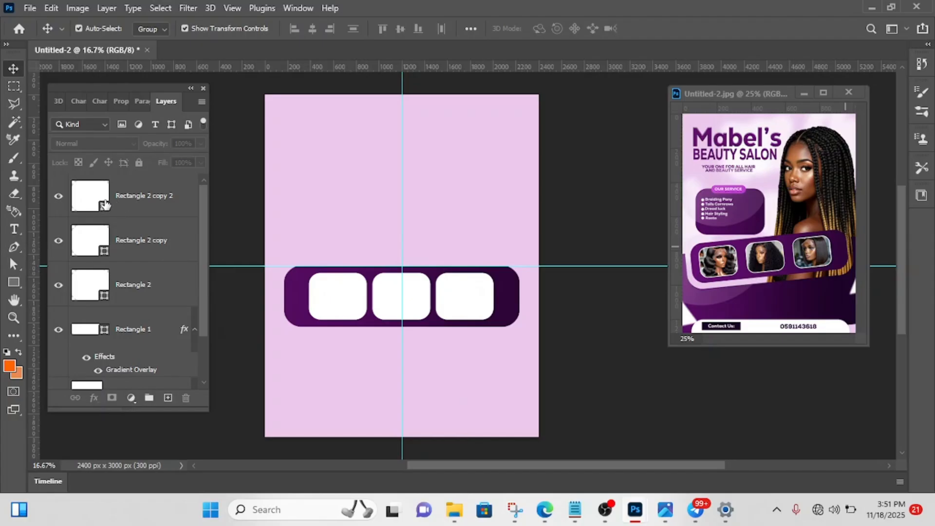
- Select the three white frames together with the purple gradient banner and group them
left_click(147, 201)
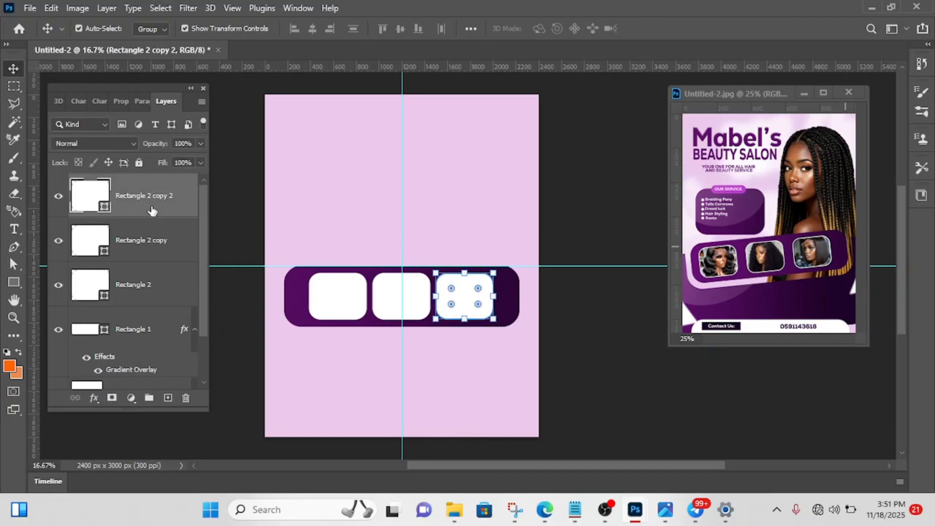
left_click(159, 239, "shift")
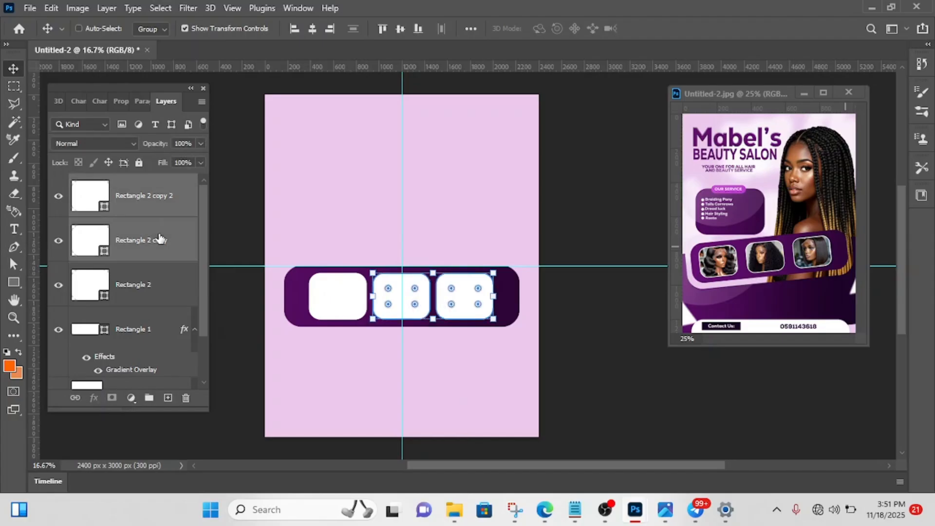
left_click(157, 291, "shift")
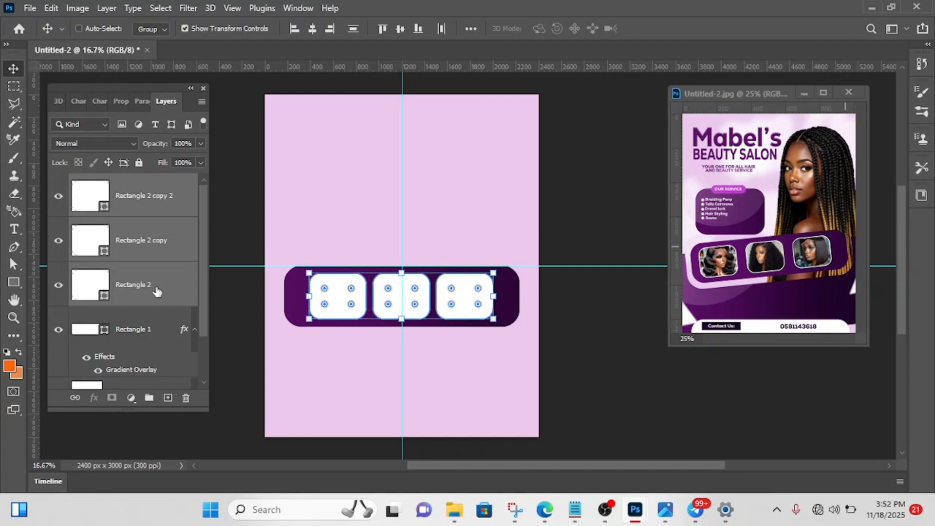
left_click(145, 338, "shift")
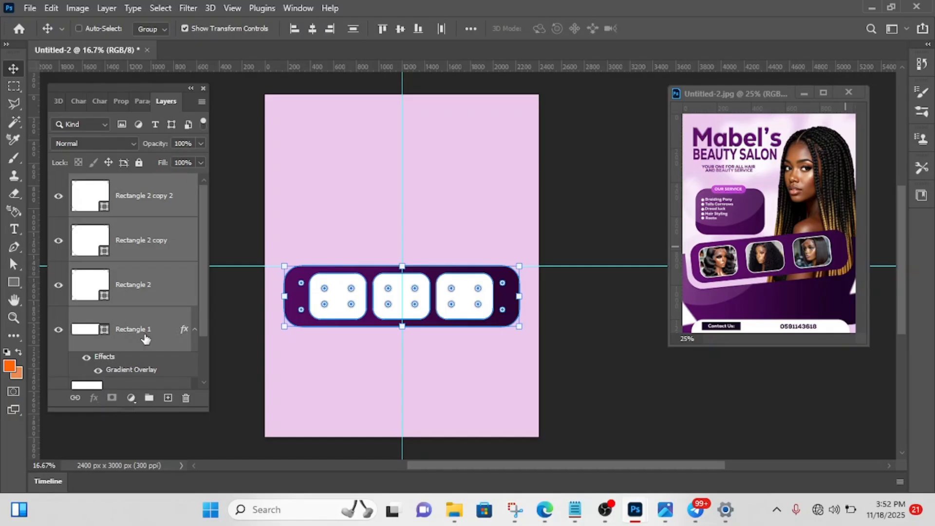
scroll(145, 338, "down", 2)
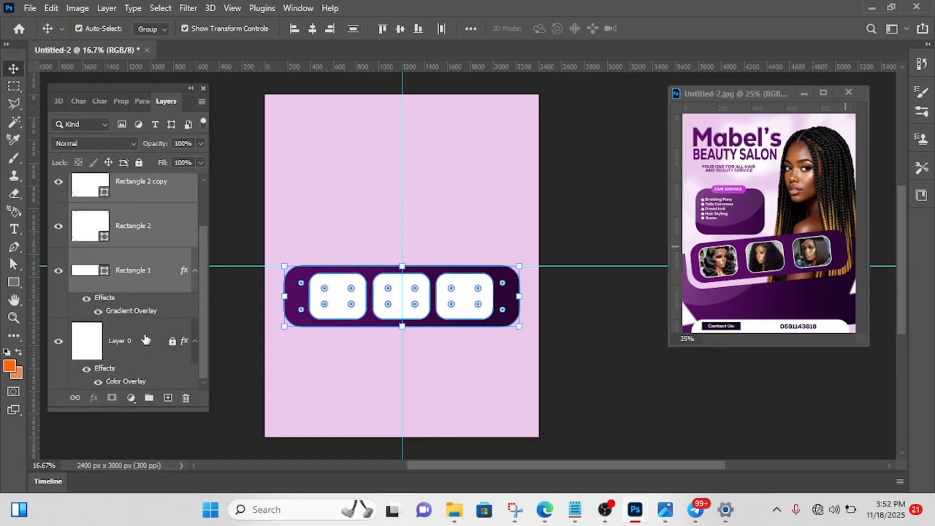
key("ctrl+g")
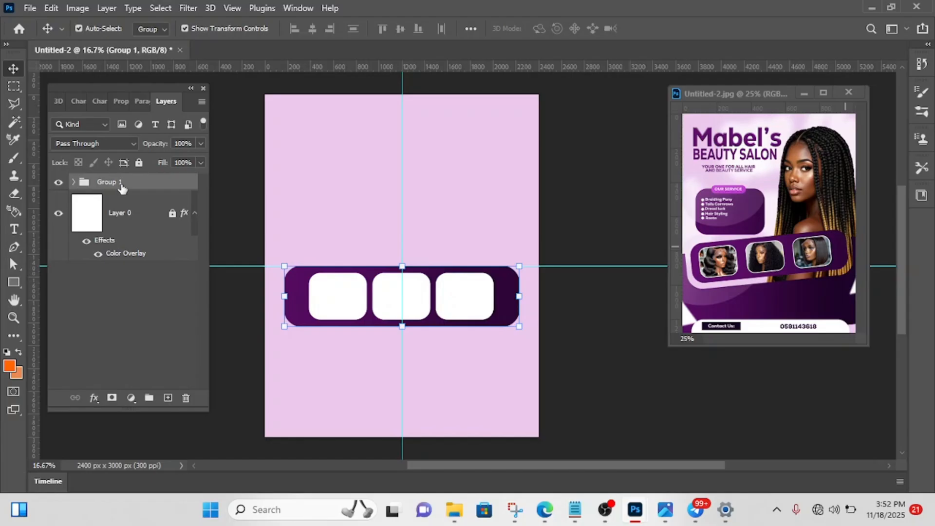
- Hide the group containing the banner and frames, and leave nothing selected
left_click(59, 182)
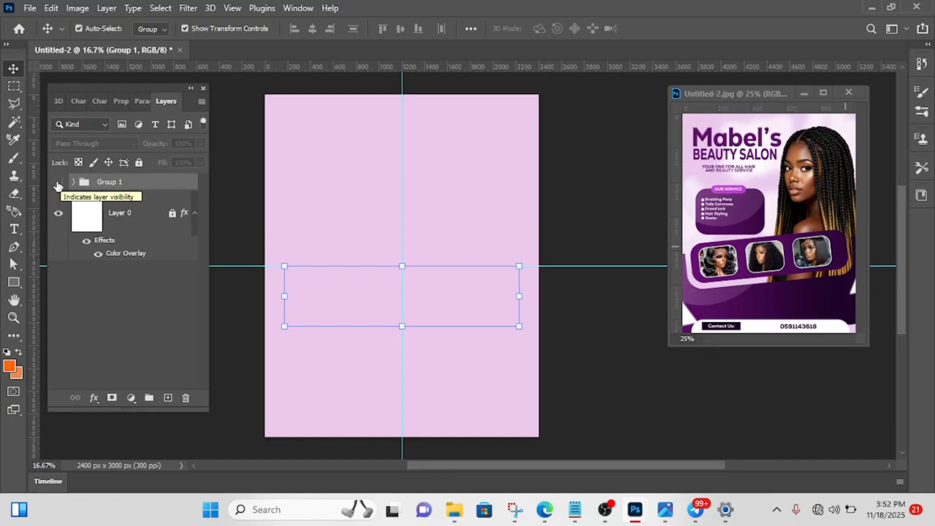
left_click(58, 183)
left_click(58, 184)
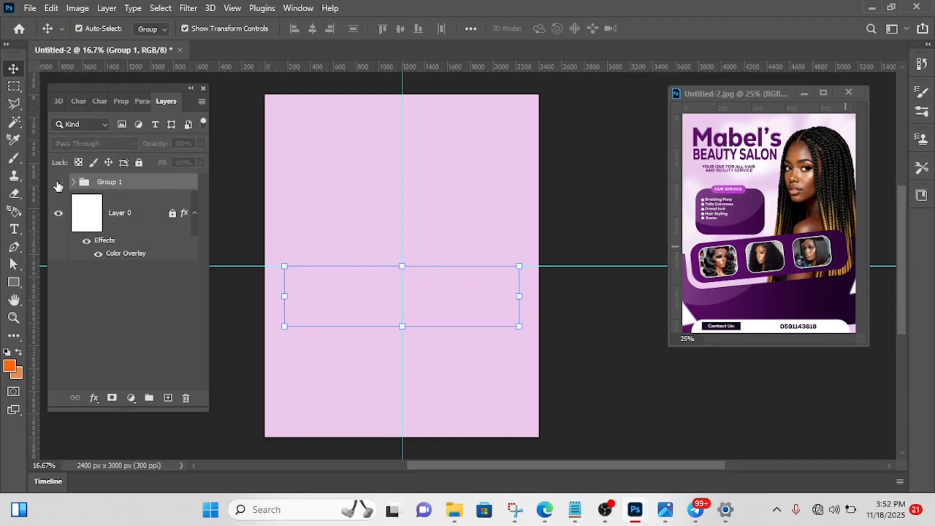
left_click(607, 321)
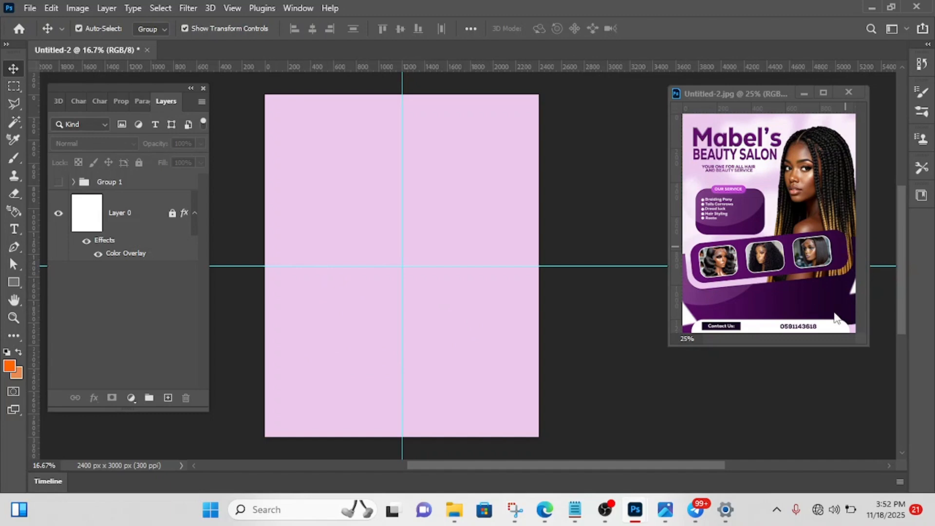
- Draw a rectangle about 2826 × 1554 px from the horizontal guide down, covering the lower half of the canvas and overlapping its edges
left_click(14, 282)
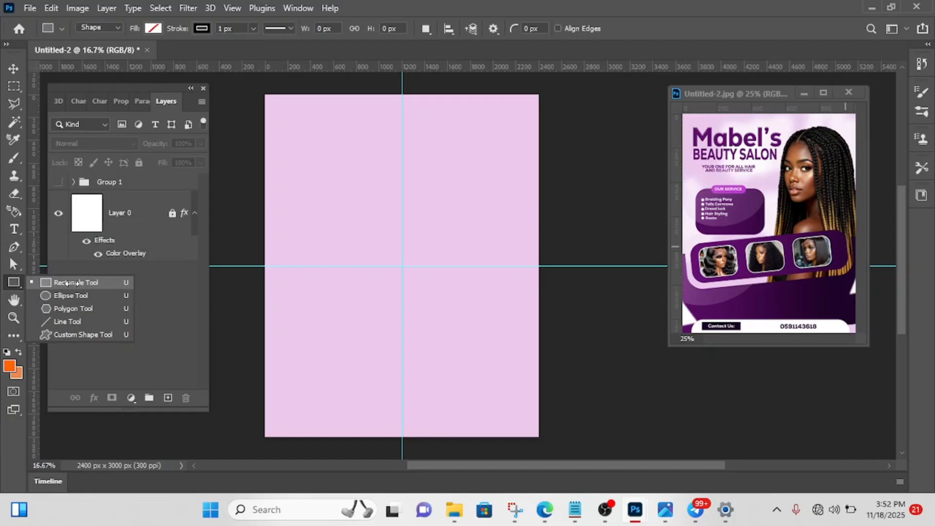
left_click(67, 283)
mouse_move(248, 266)
left_mouse_down()
mouse_move(341, 352)
mouse_move(443, 364)
mouse_move(520, 426)
mouse_move(579, 417)
mouse_move(570, 442)
mouse_move(407, 383)
mouse_move(397, 339)
mouse_move(227, 263)
mouse_move(240, 273)
left_mouse_up()
key("ctrl+z")
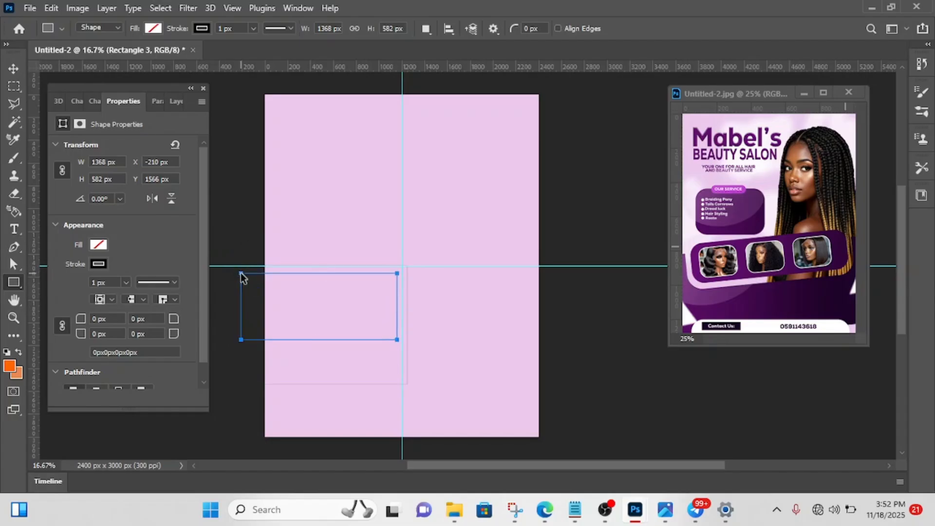
key("ctrl+z")
key("ctrl+z")
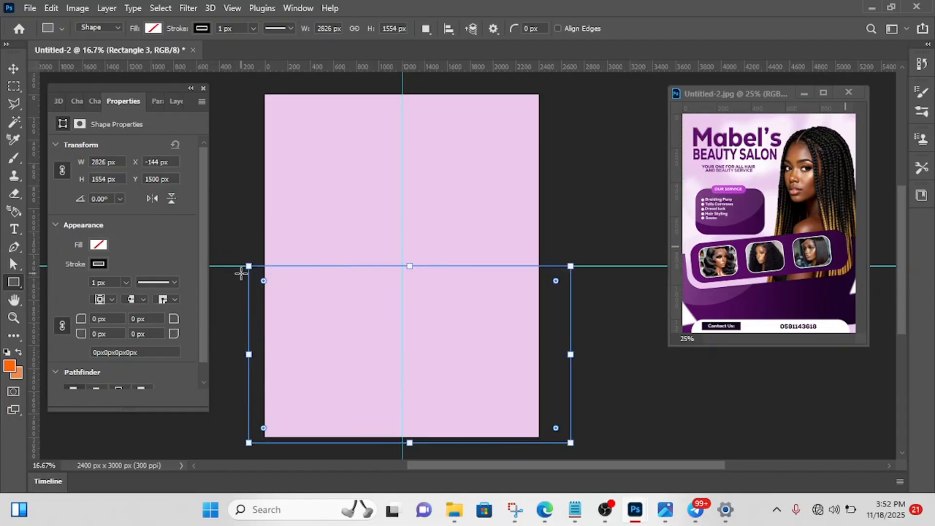
- Fill the large lower rectangle with white and remove its stroke
left_click(94, 247)
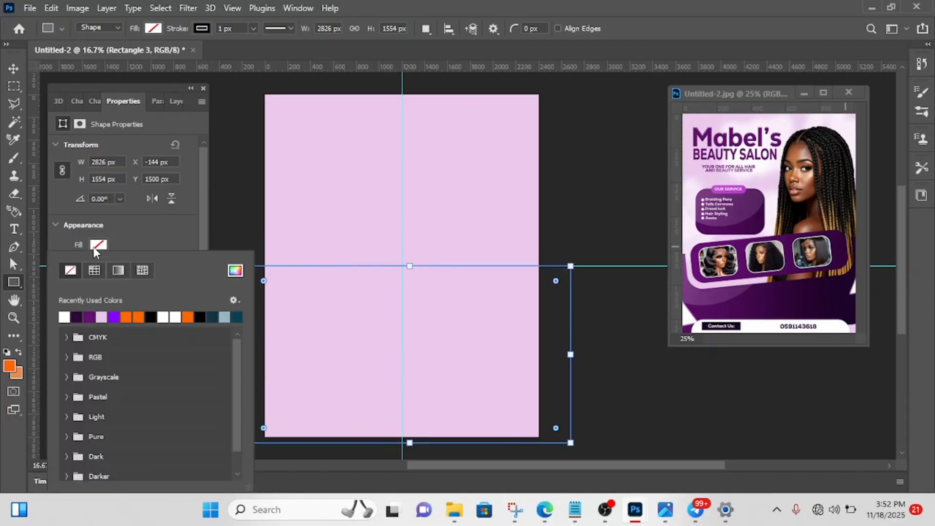
left_click(65, 316)
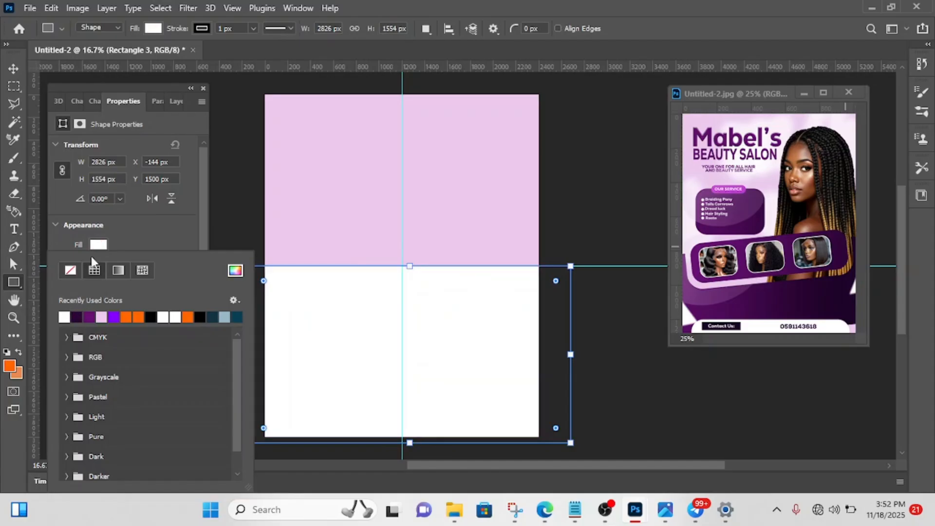
left_click(130, 234)
left_click(96, 264)
left_click(70, 271)
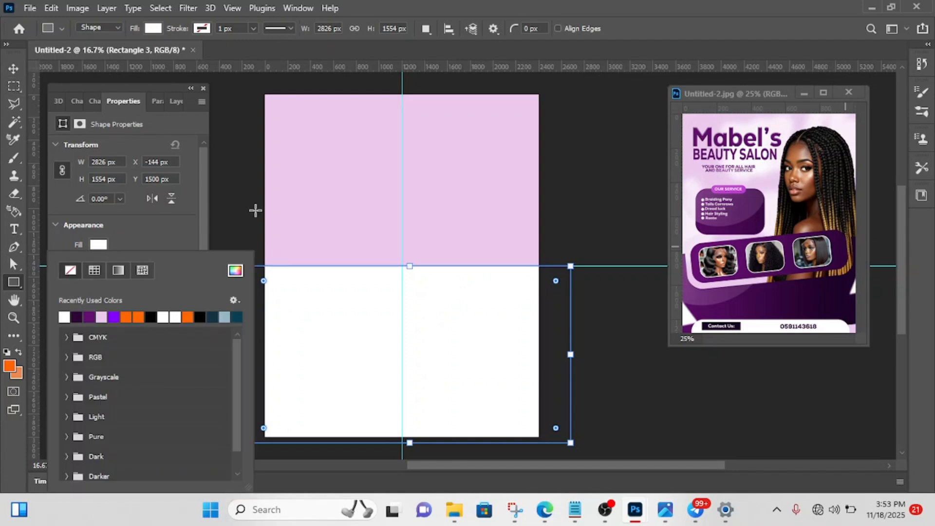
left_click(139, 237)
left_click(13, 68)
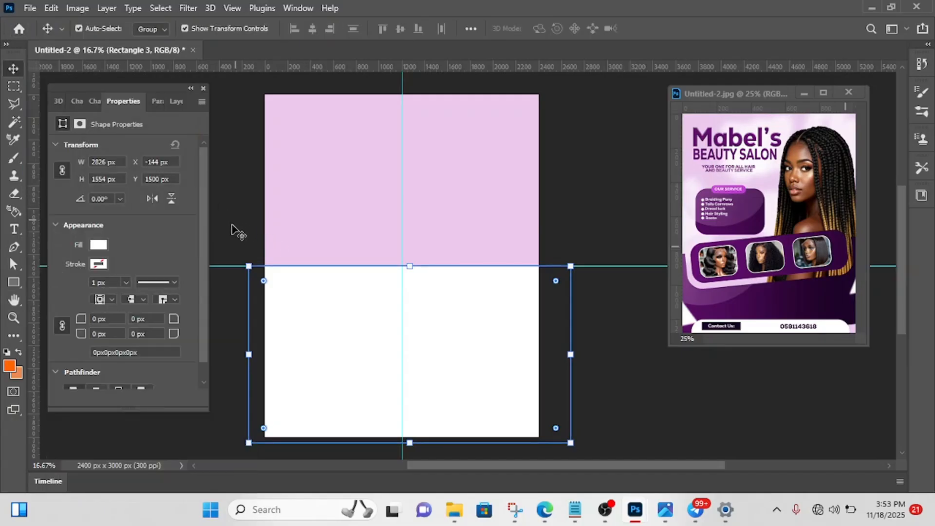
- Apply a reversed linear purple Gradient Overlay to the large lower rectangle at 180° and 150% scale, keeping the rectangle in place
left_click(177, 101)
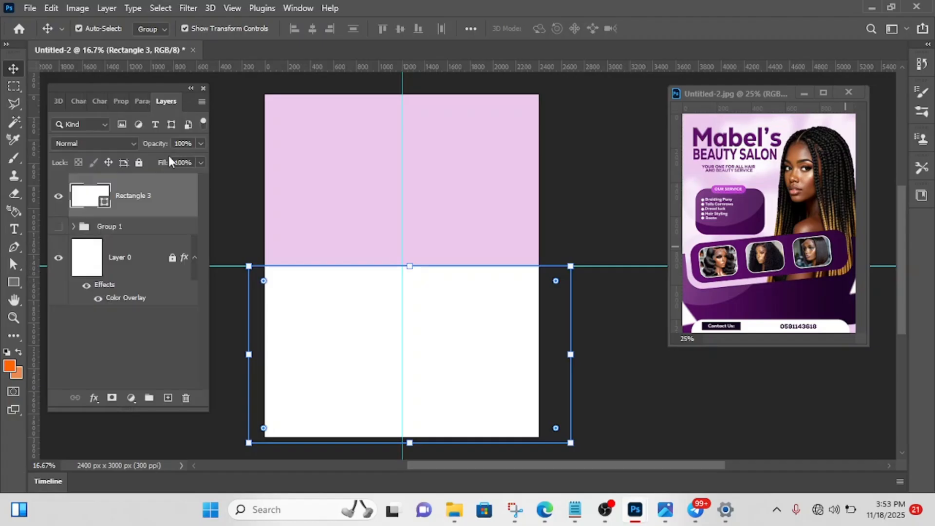
left_click(93, 398)
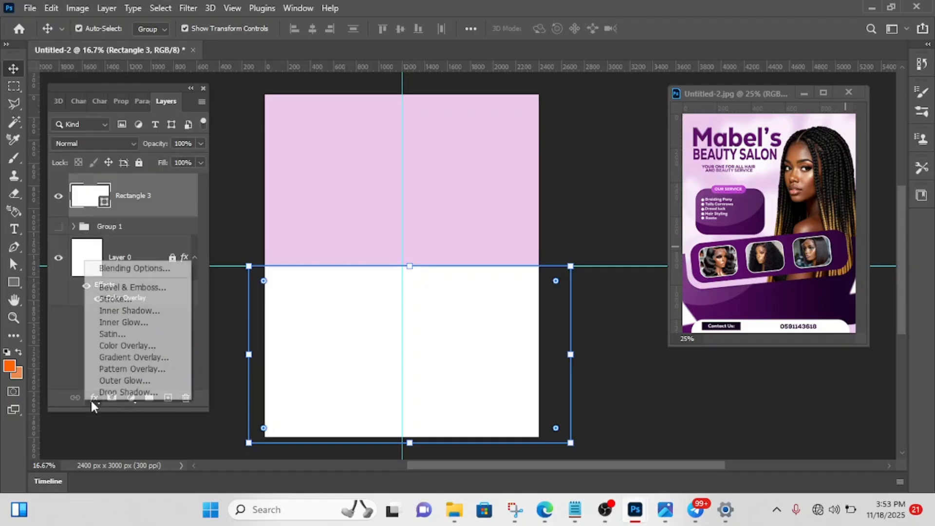
left_click(119, 358)
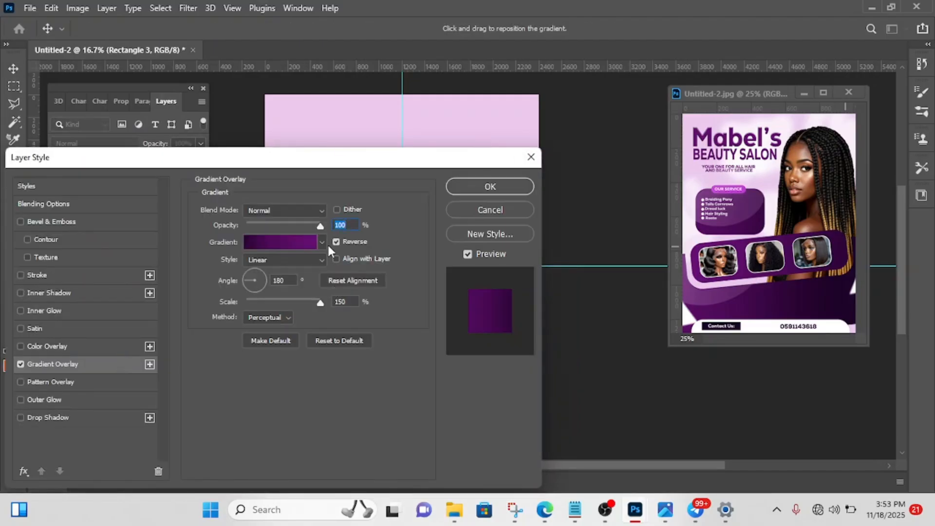
left_click_drag(334, 159, 163, 271)
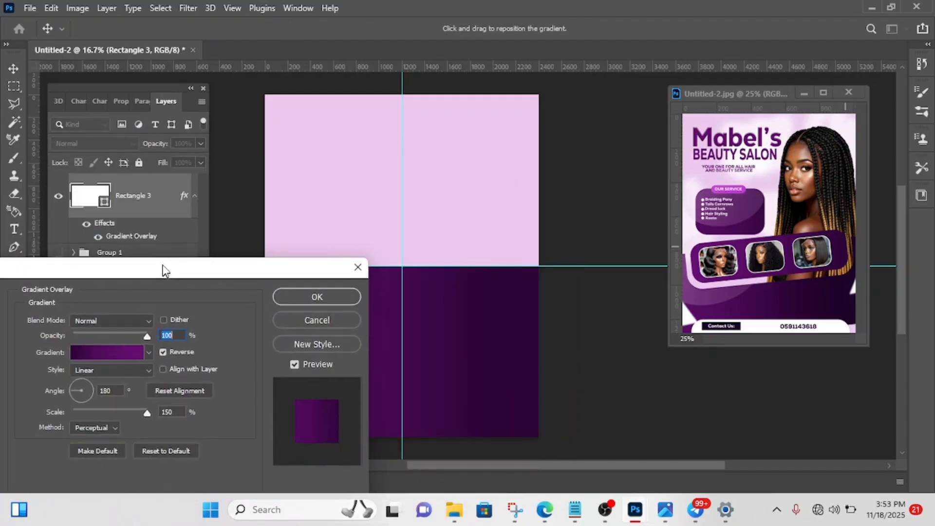
left_click(294, 298)
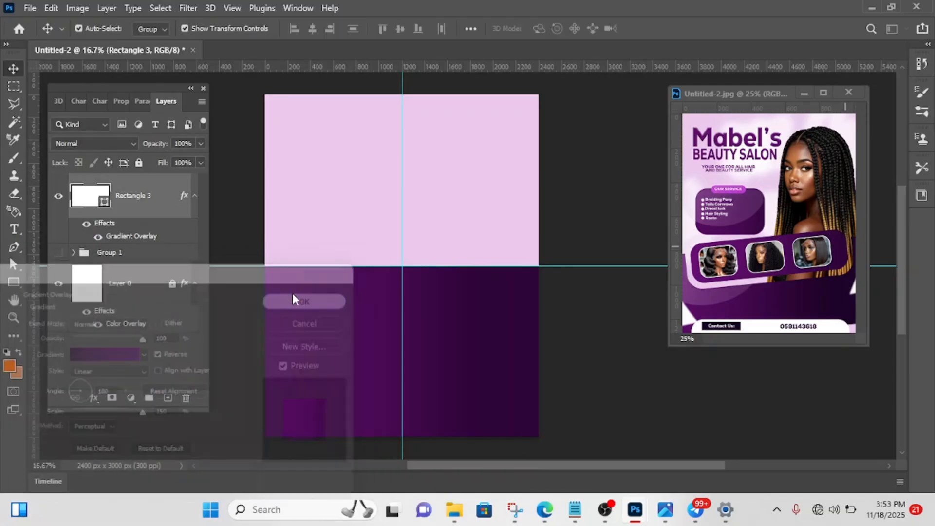
left_click_drag(292, 293, 347, 303)
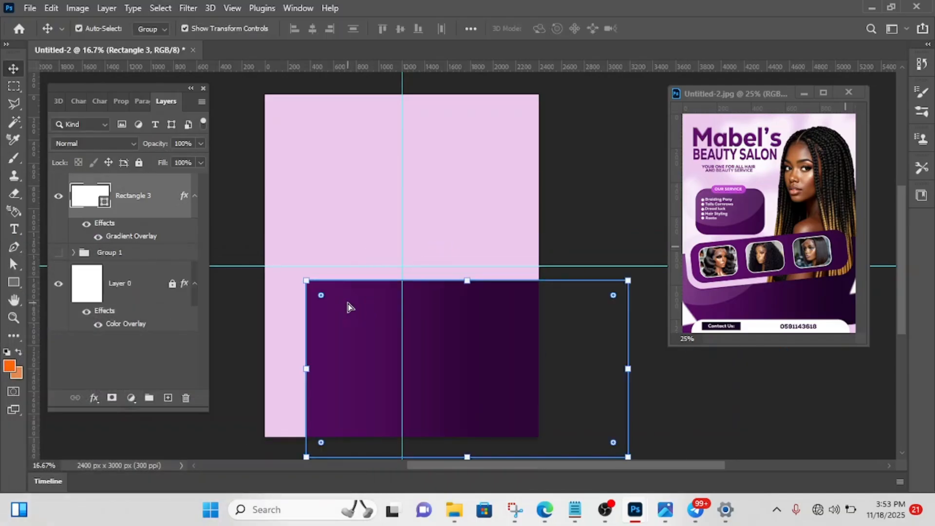
key("ctrl+z")
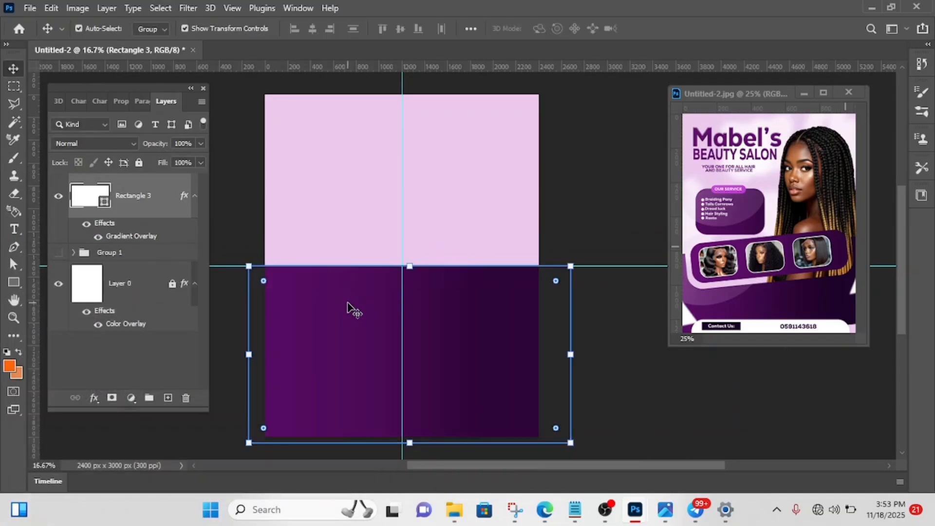
left_click(590, 203)
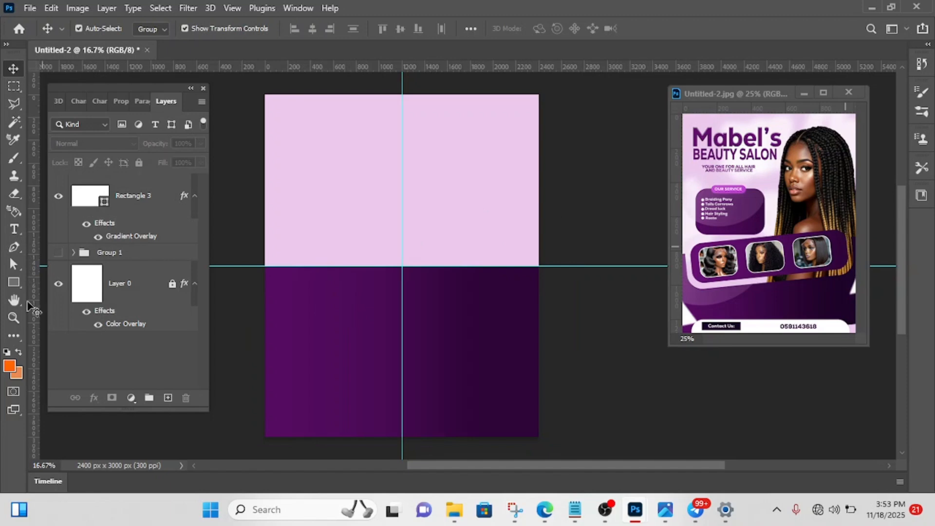
- Draw a rectangle about 2052 × 756 px across the horizontal guide and give it a white fill with no stroke
left_click(13, 282)
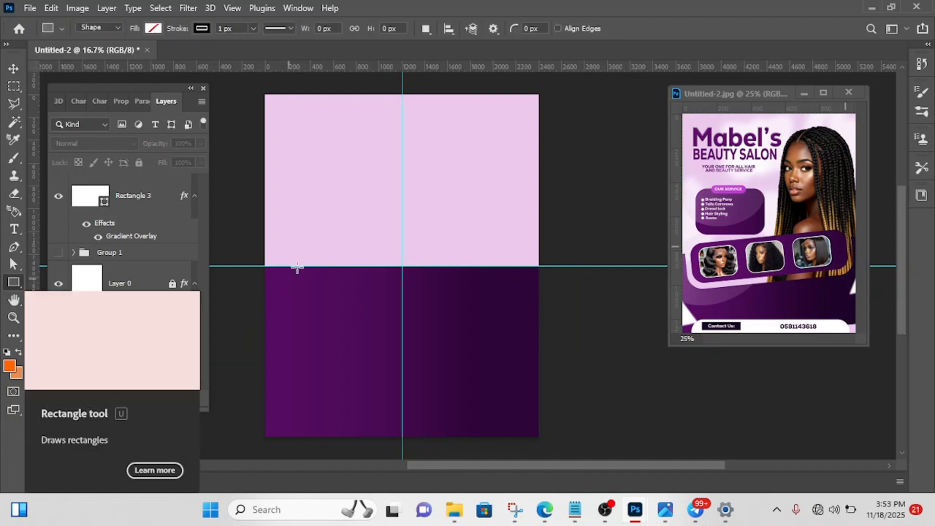
left_click_drag(283, 255, 517, 342)
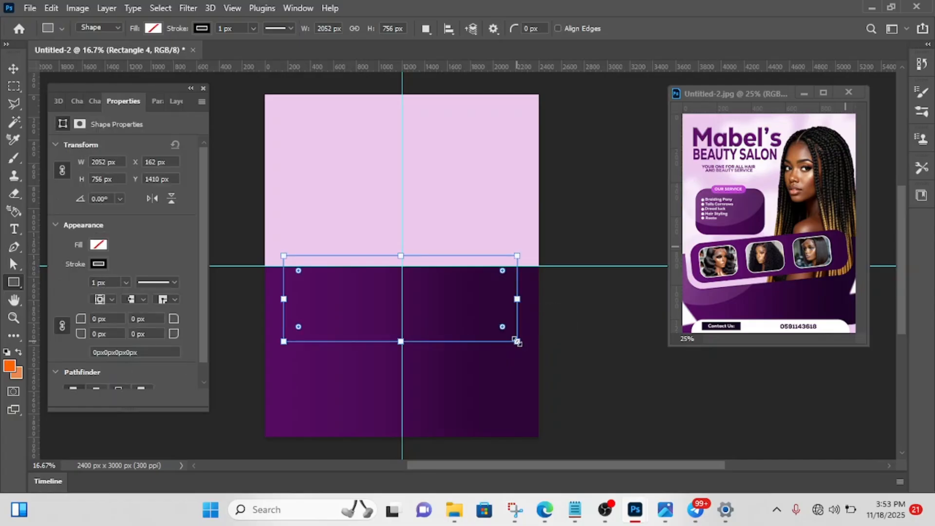
left_click(98, 244)
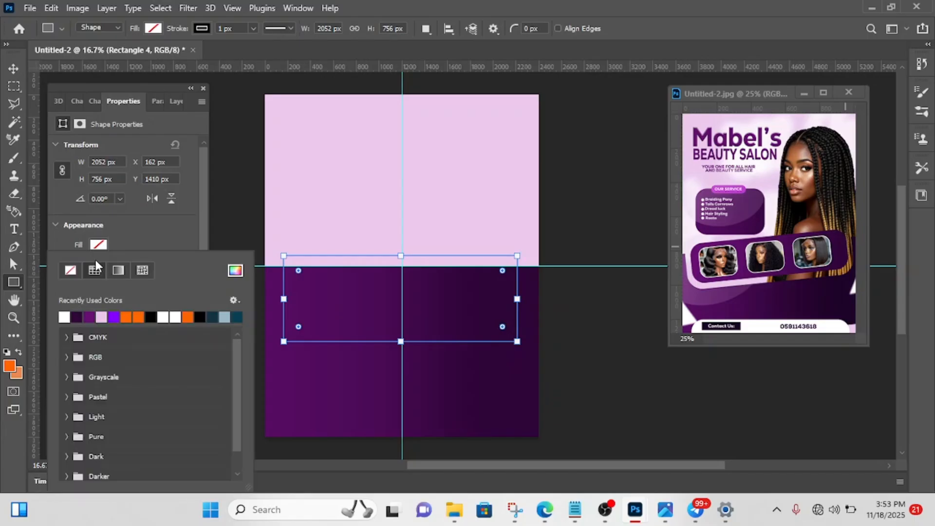
left_click(70, 270)
left_click(64, 316)
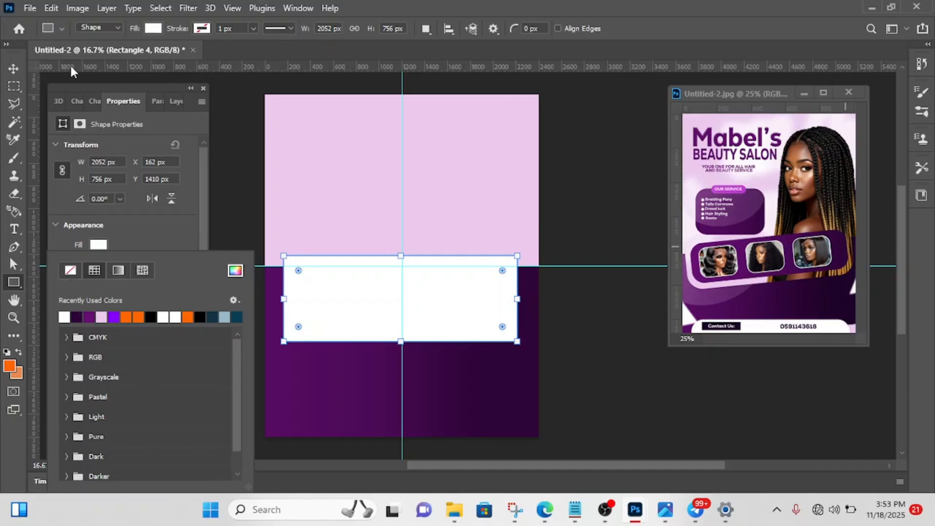
left_click(176, 102)
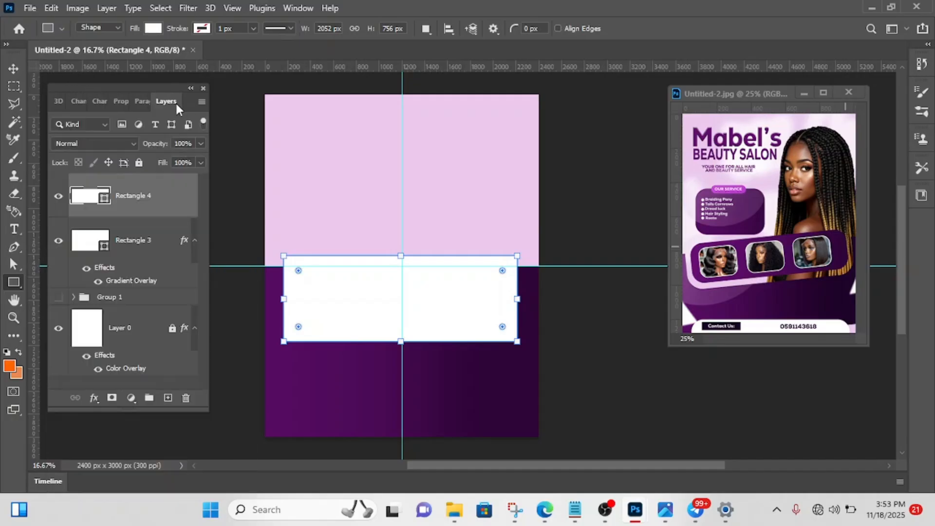
left_click(94, 398)
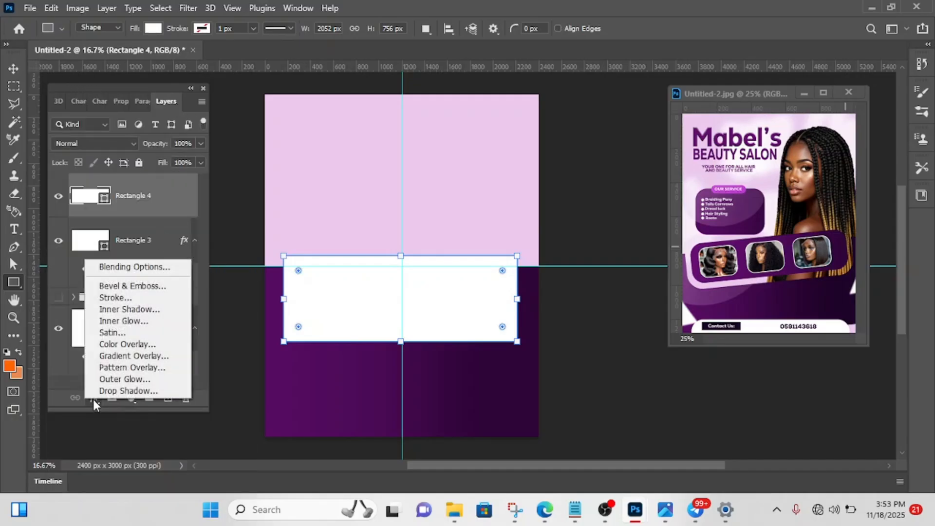
left_click(301, 328)
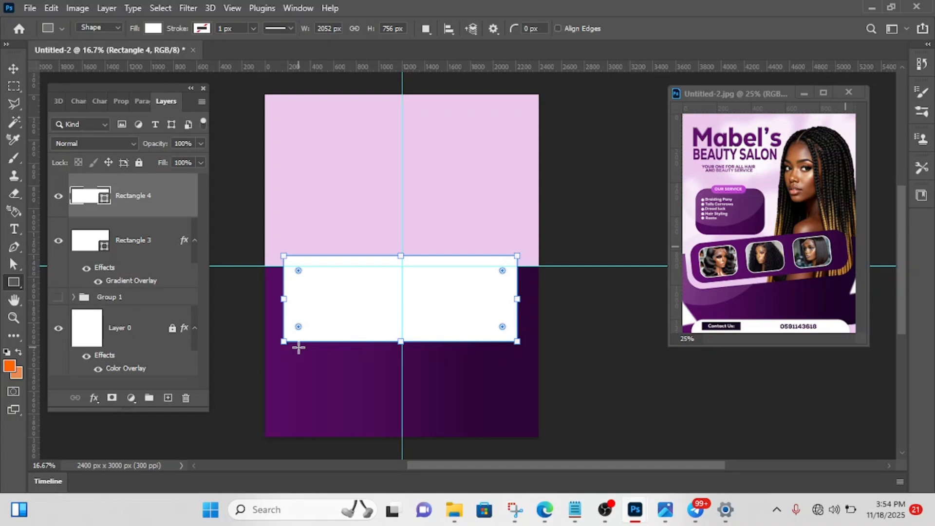
- Round all four corners of the white 2052 × 756 px rectangle and centre it on the vertical guide
key("v")
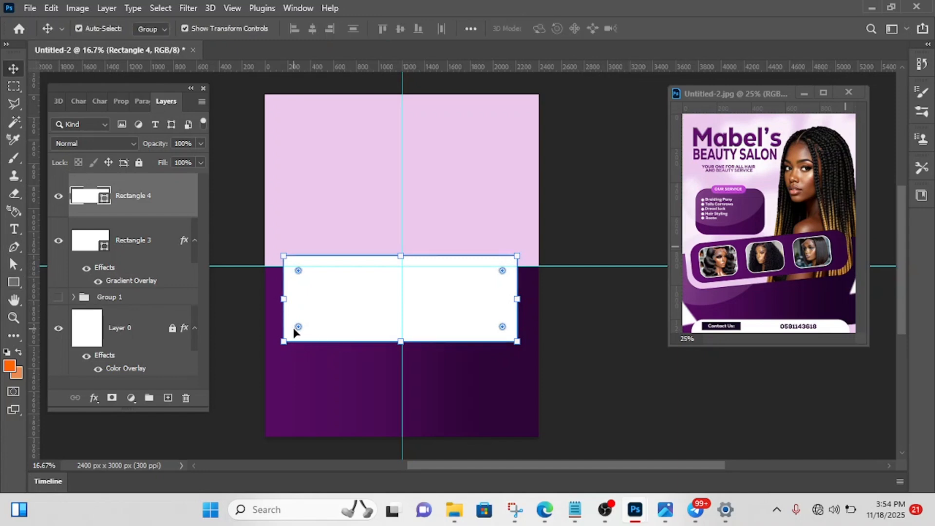
mouse_move(298, 327)
left_mouse_down()
mouse_move(309, 298)
mouse_move(295, 316)
left_mouse_up()
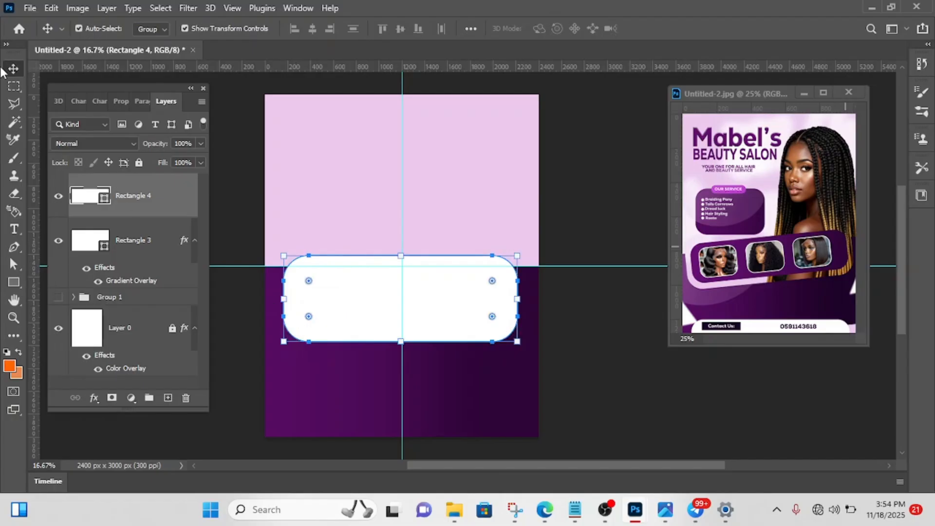
left_click(251, 225)
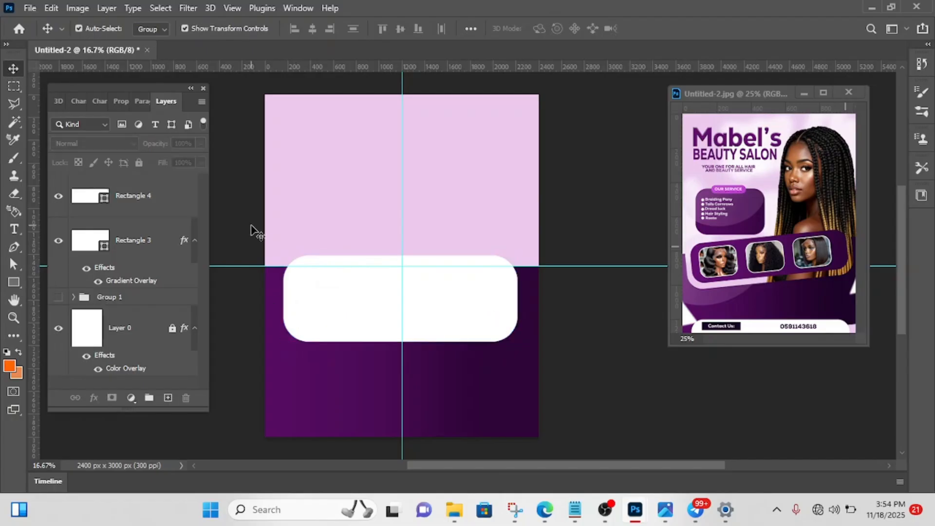
left_click(322, 312)
left_click_drag(321, 311, 321, 308)
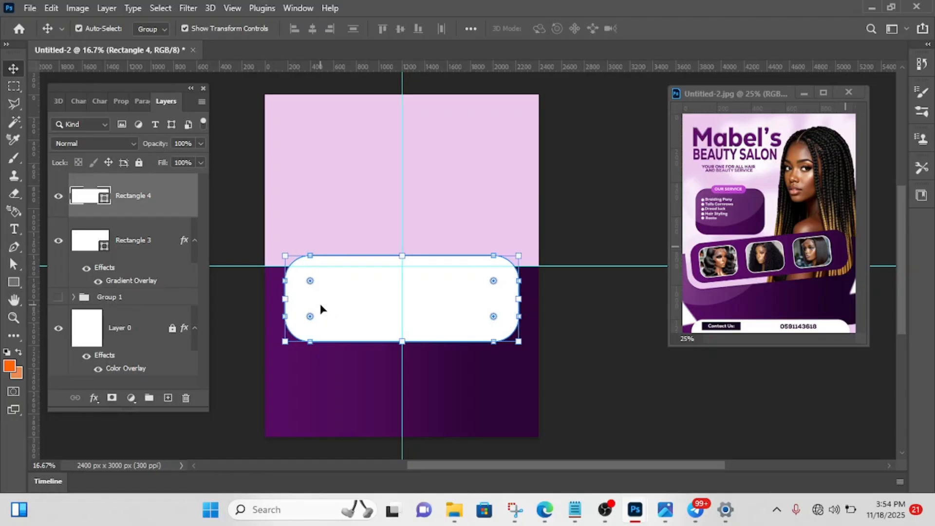
- Apply a reversed linear Gradient Overlay from #670f73 to #2d0537 at 180° and 150% scale to the white rounded rectangle
left_click(591, 218)
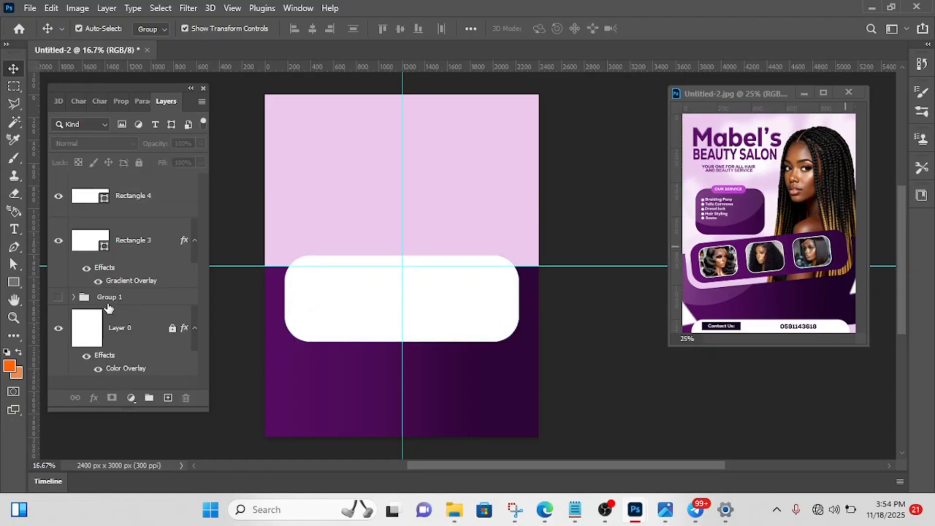
left_click(329, 308)
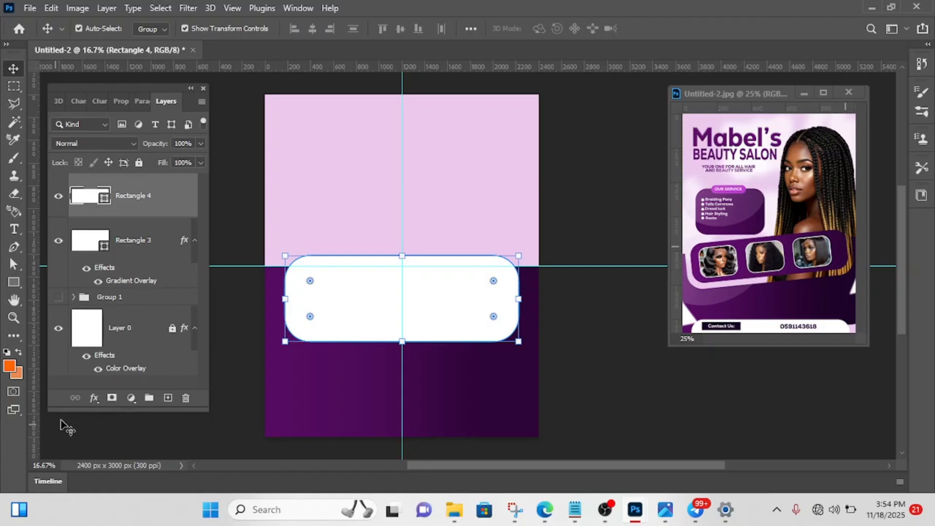
left_click(94, 397)
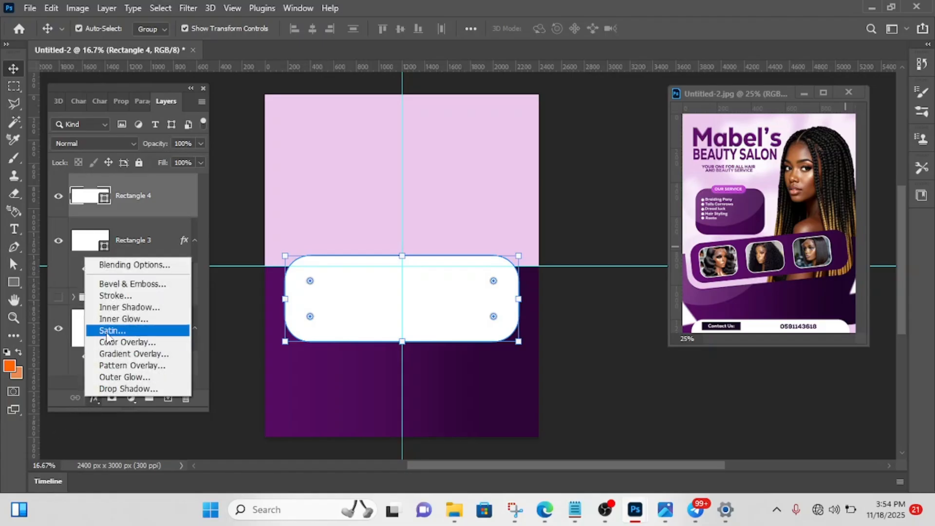
left_click(126, 354)
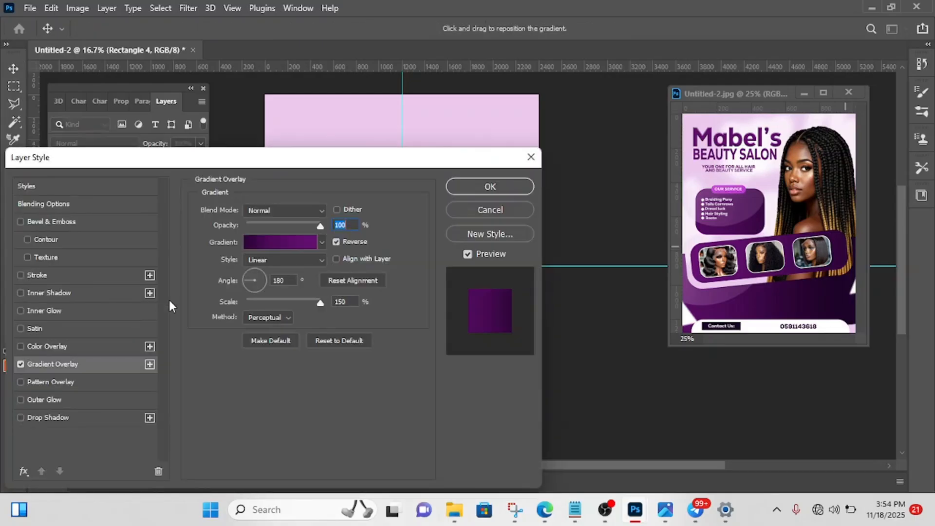
left_click(269, 244)
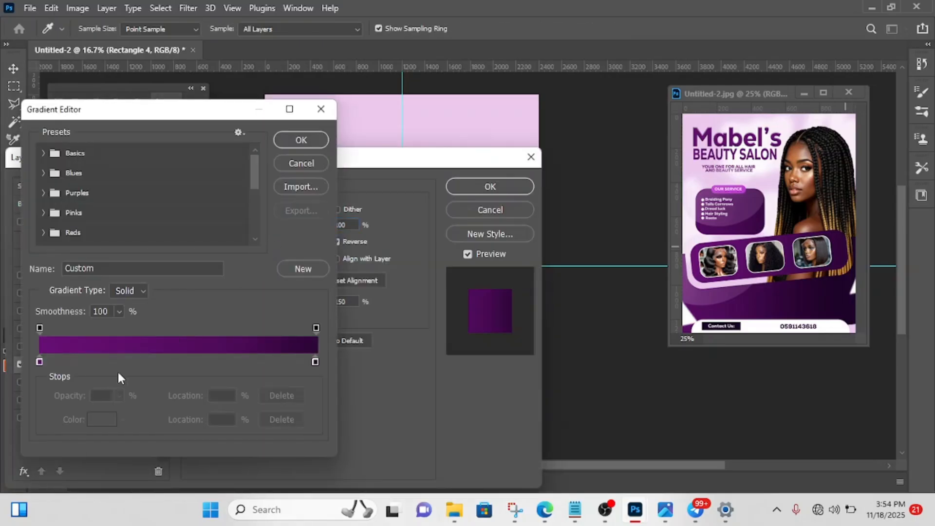
left_click(39, 362)
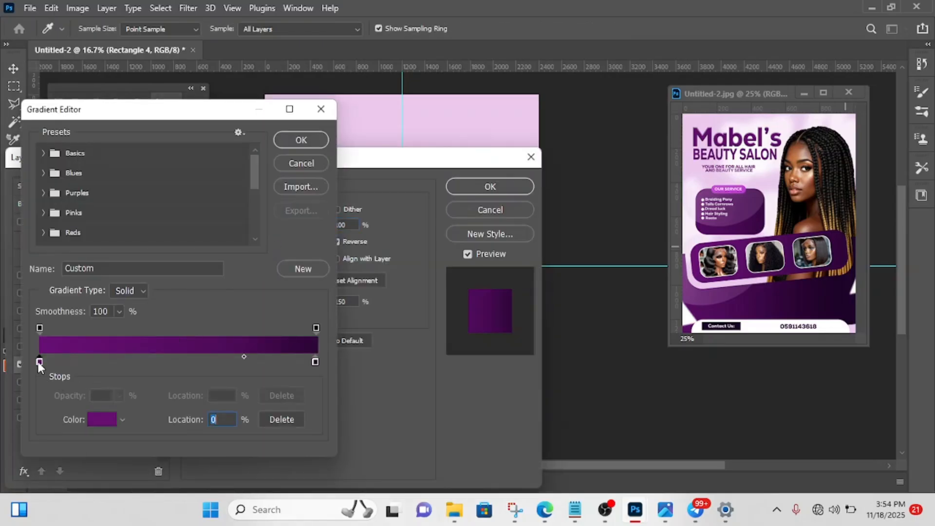
left_click(103, 421)
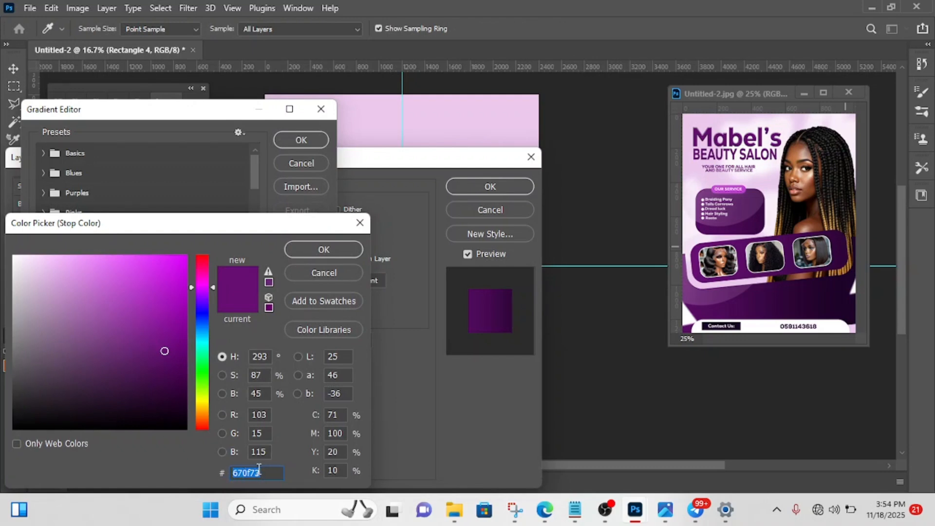
left_click(335, 248)
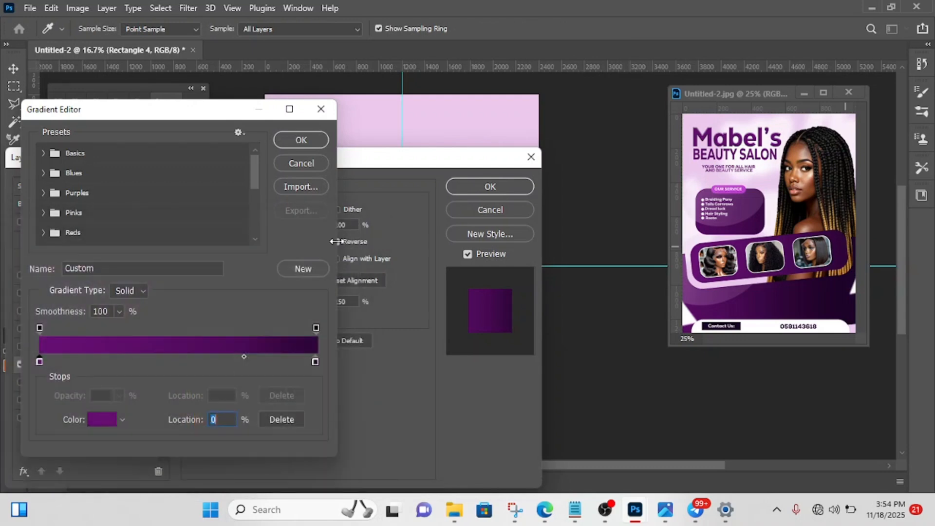
left_click(315, 363)
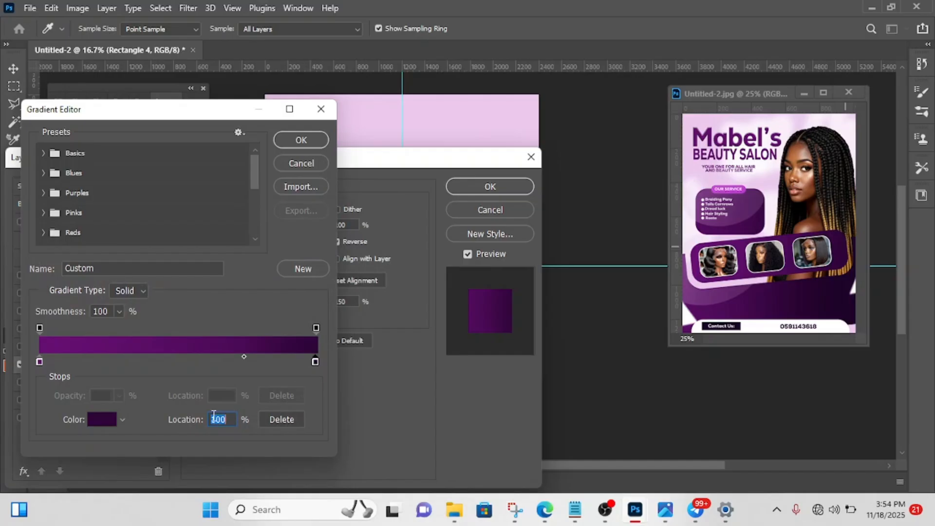
left_click(101, 420)
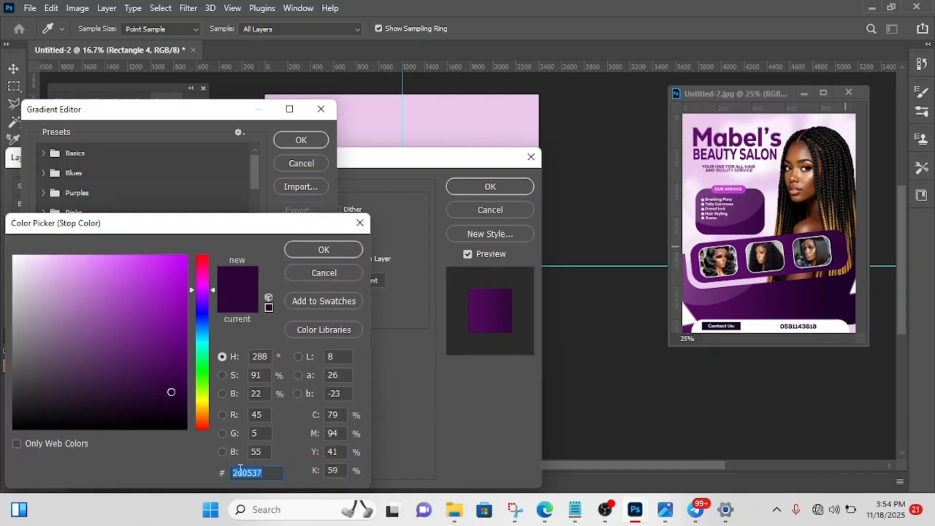
left_click(329, 250)
left_click(315, 139)
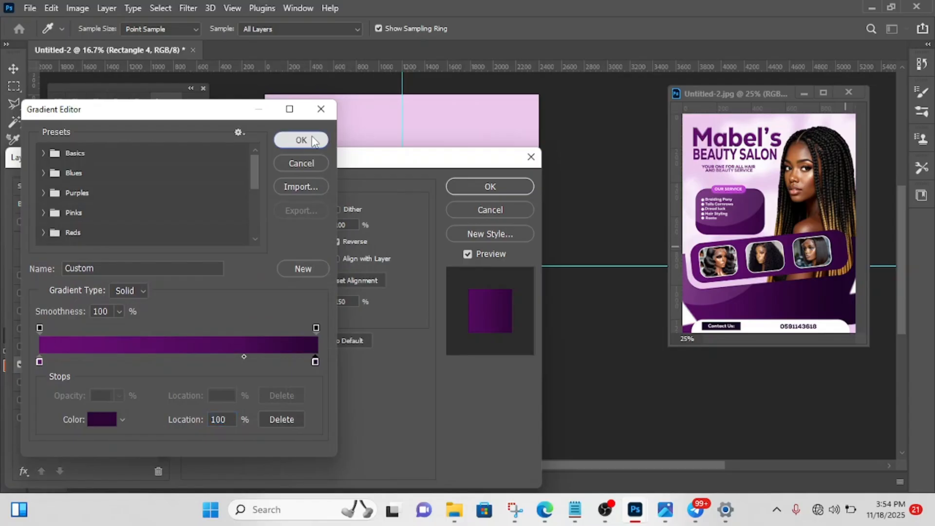
left_click(482, 187)
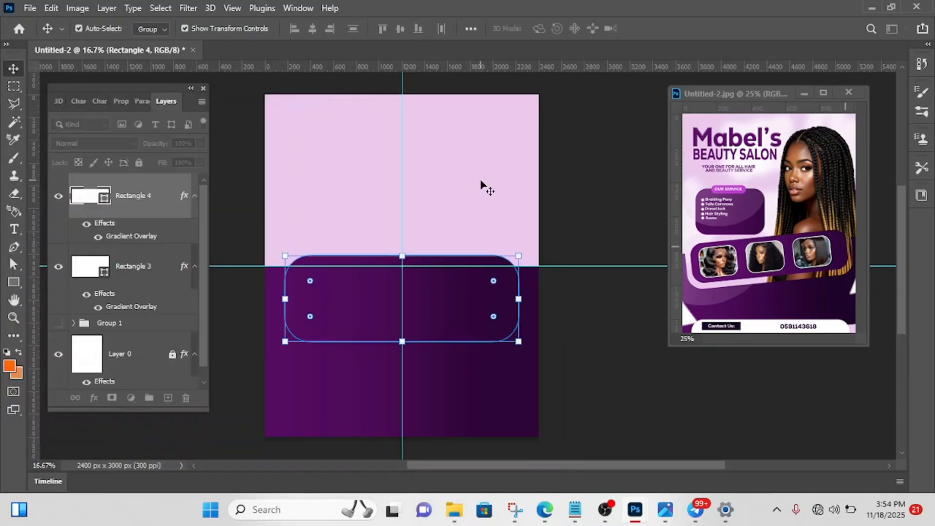
left_click(550, 258)
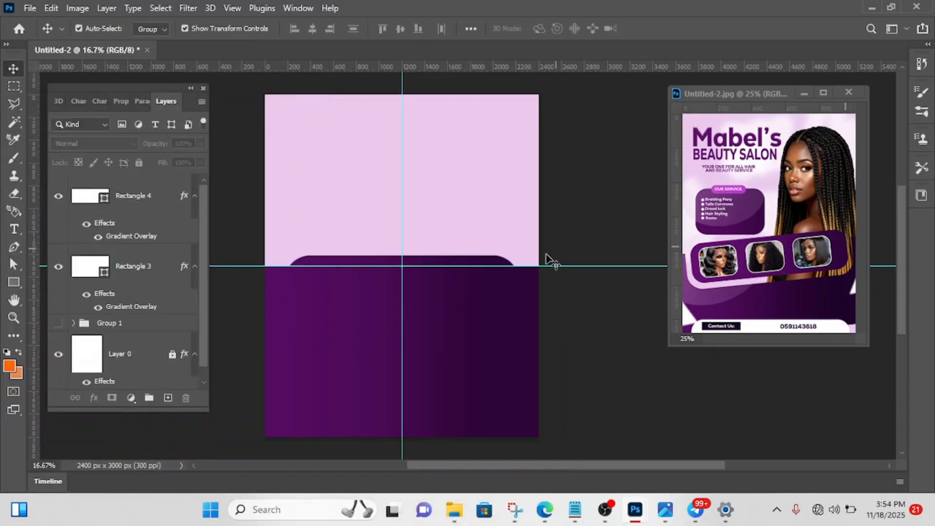
- Move the gradient-filled rounded rectangle straight up about 120 px so it extends further above the horizontal guide
left_click(430, 321)
key("shift+Up")
key("shift+Up")
key("shift+Up")
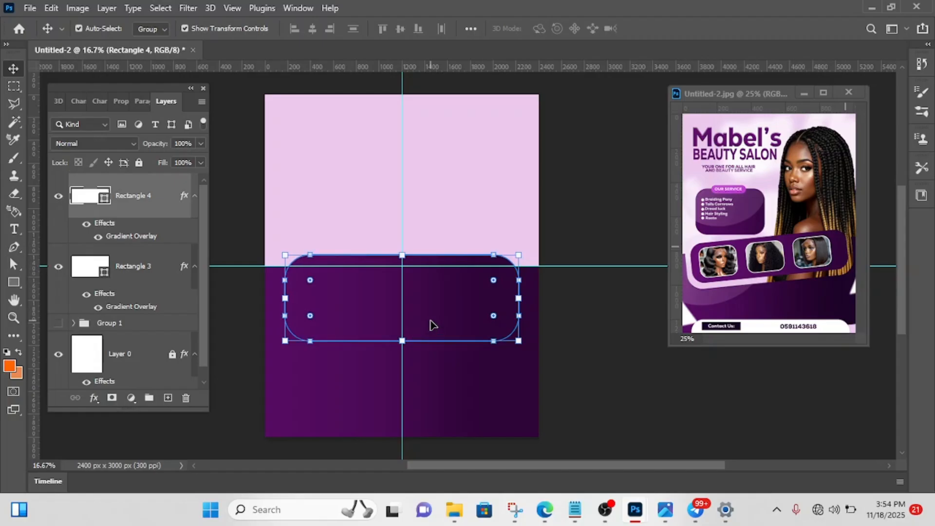
key("shift+Up")
key("shift+Up")
key("shift+Up")
key("shift+Up")
key("shift+Up")
key("shift+Up")
key("shift+Up")
key("shift+Up")
key("shift+Up")
key("shift+Up")
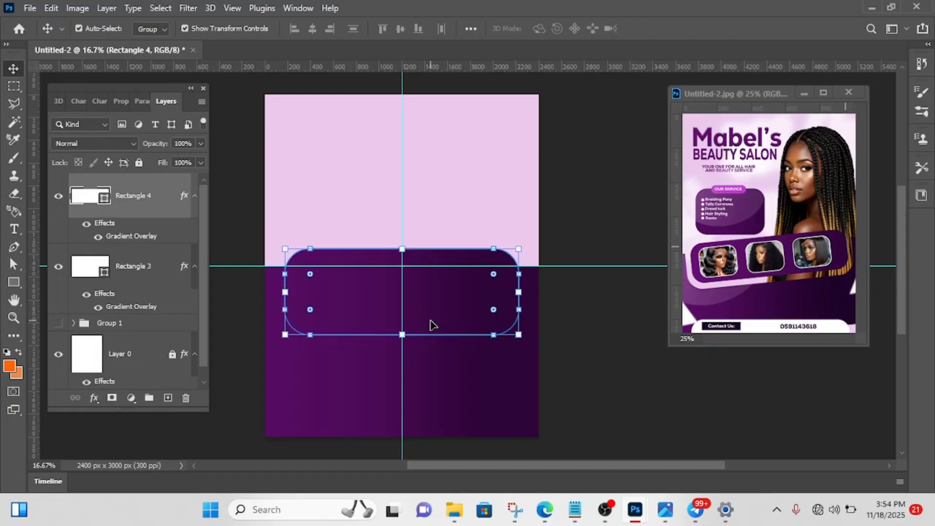
key("shift+Up")
key("shift+Up")
key("shift+Up")
key("shift+Up")
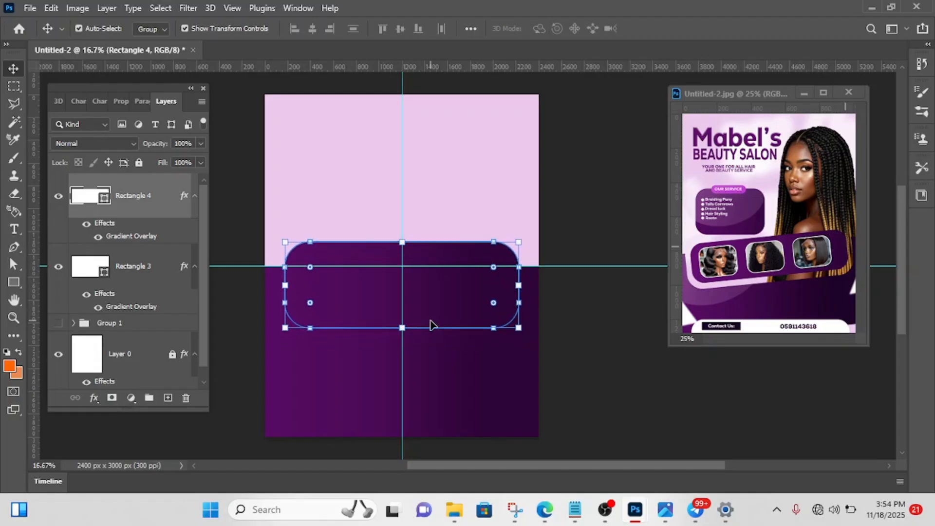
left_click(577, 208)
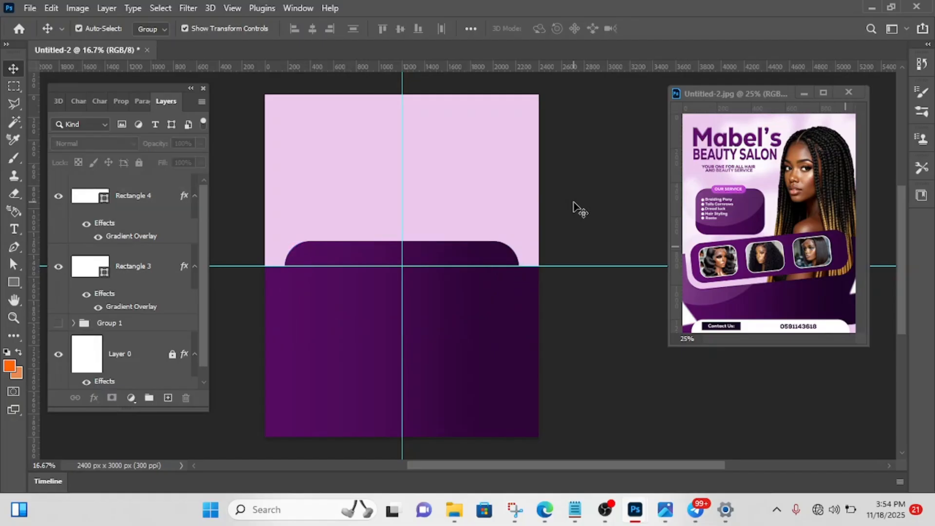
- Subtract the rounded rectangle from the large lower rectangle with Combine Shapes, using Subtract Front Shape
left_click(463, 258)
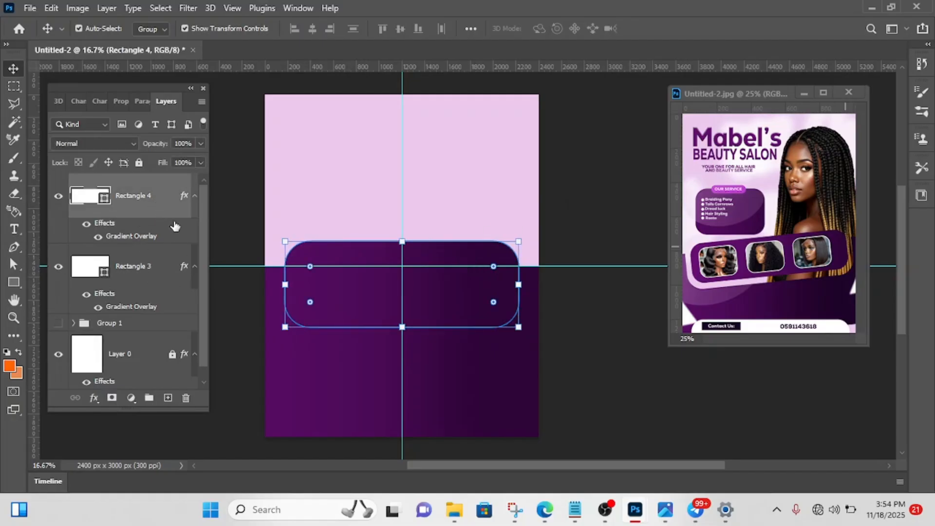
key("ctrl")
left_click(150, 211, "ctrl")
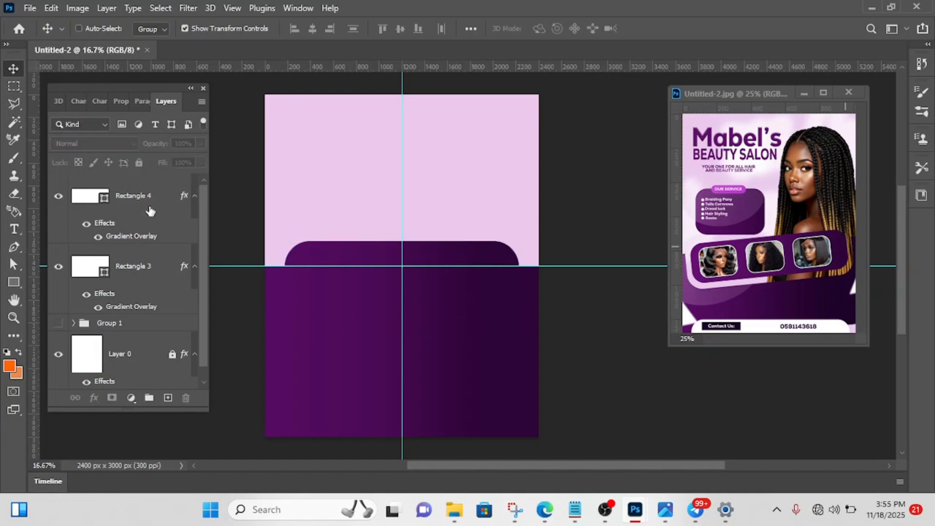
left_click(150, 212, "ctrl")
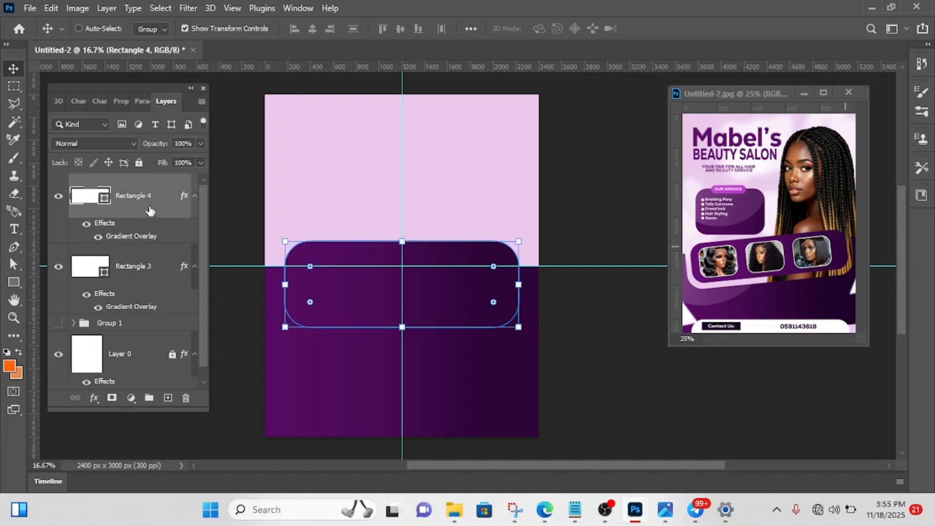
left_click(142, 277, "ctrl")
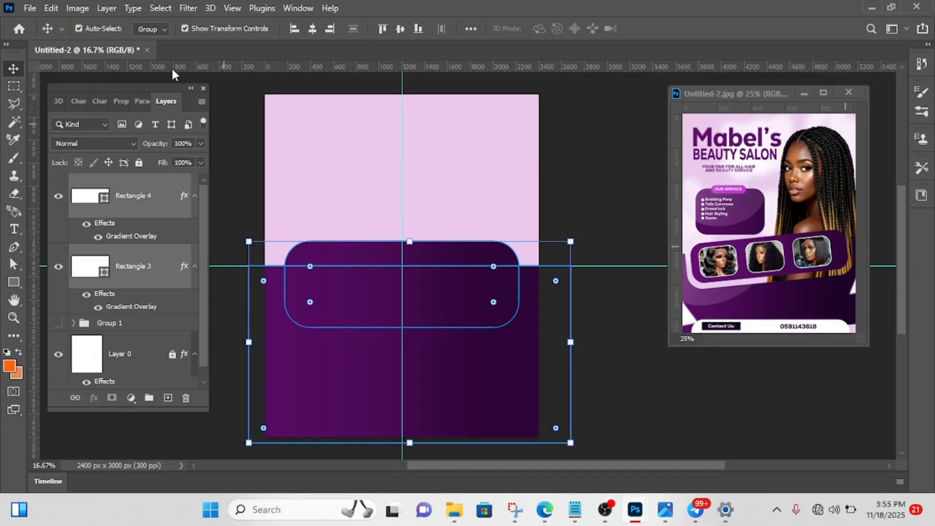
left_click(105, 8)
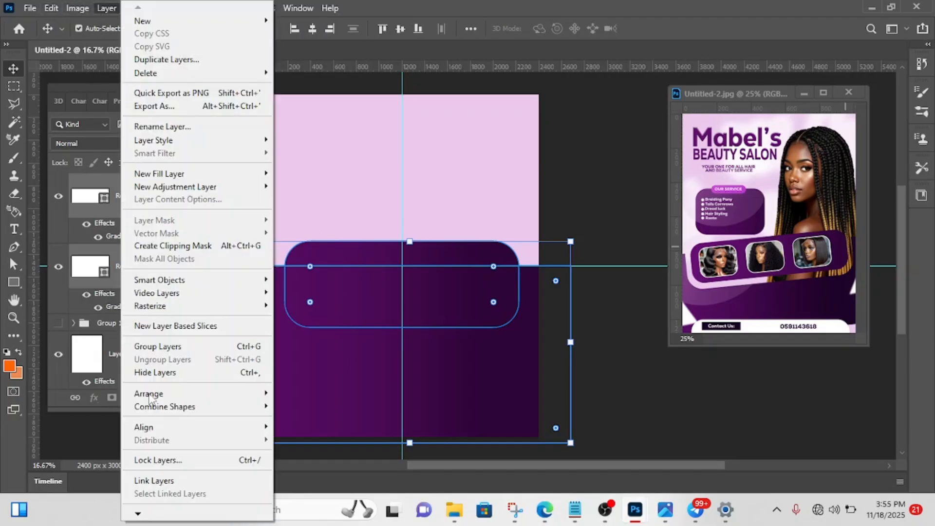
mouse_move(189, 413)
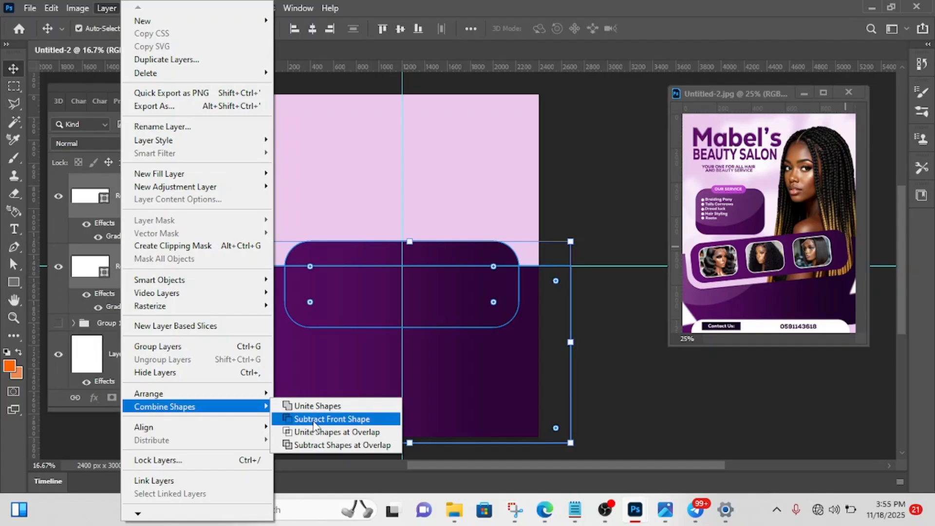
left_click(330, 419)
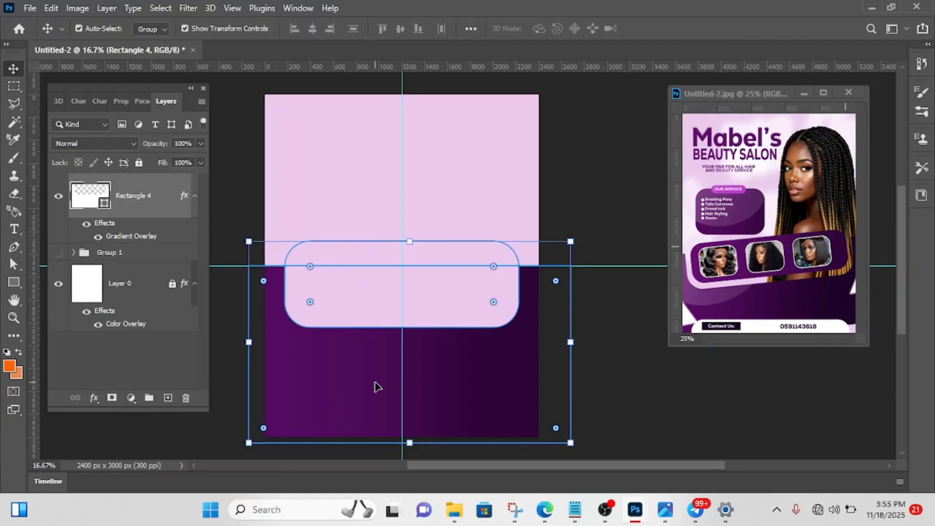
left_click(619, 153)
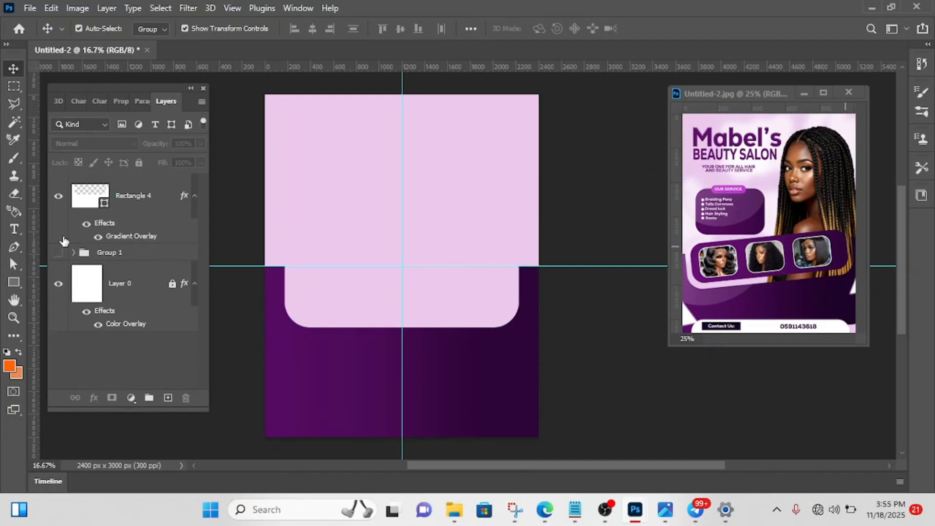
- Place the cut-out purple shape's layer beneath Group 1 and make the photo-frame group visible
left_click_drag(129, 203, 115, 293)
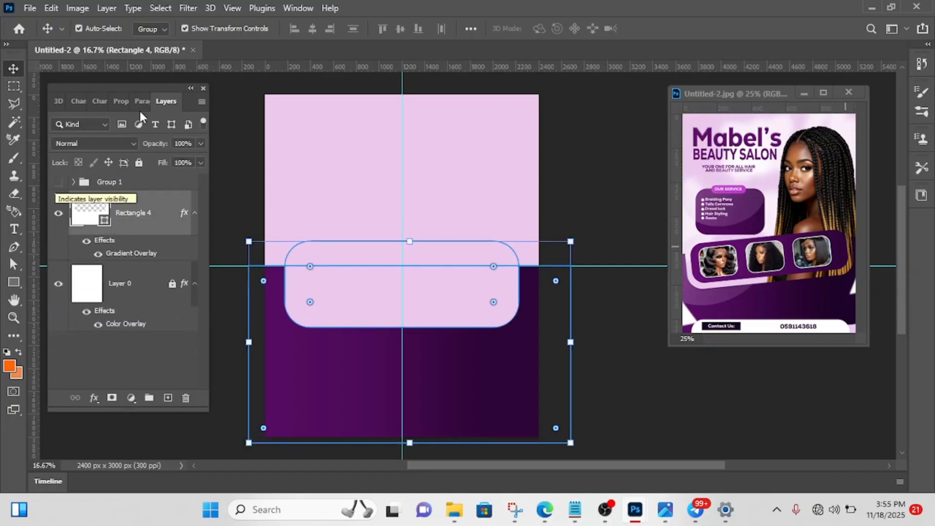
left_click(58, 182)
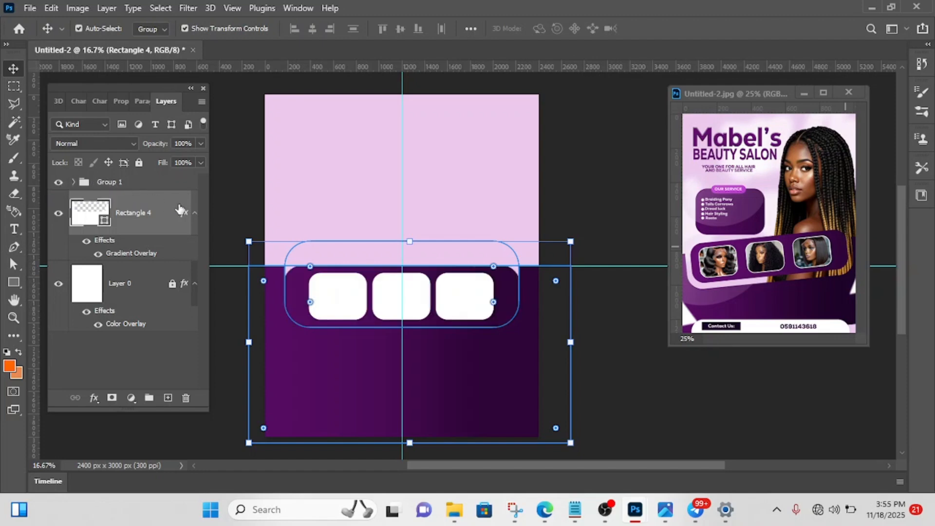
- Lower the cut-out purple shape about 100 px so a pink gap separates it from the photo-frame banner's lower edge, and select Group 1
key("shift+Up")
key("shift+Up")
key("shift+Up")
key("shift+Up")
key("shift+Up")
key("shift+Up")
key("shift+Up")
key("shift+Up")
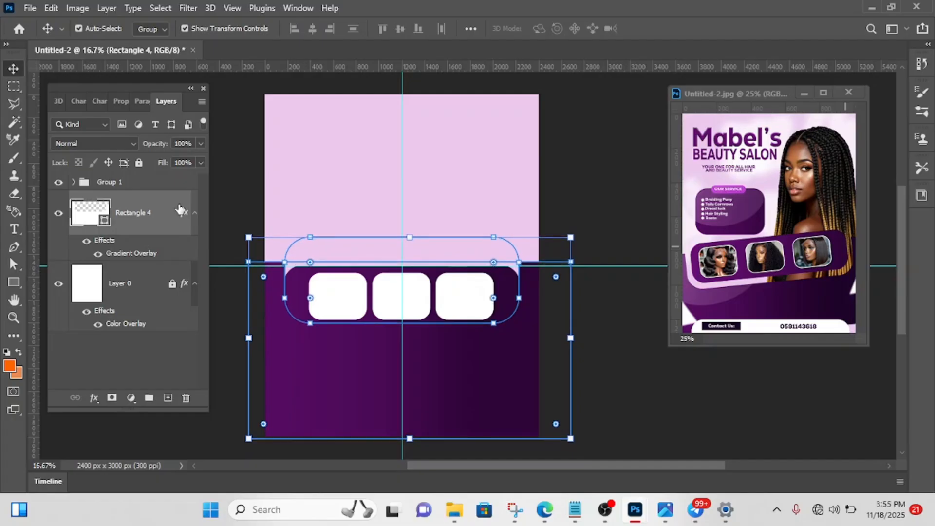
key("shift+Up")
key("shift+Up")
key("shift+Up")
key("shift+Up")
key("shift+Up")
key("shift+Up")
key("shift+Up")
key("shift+Up")
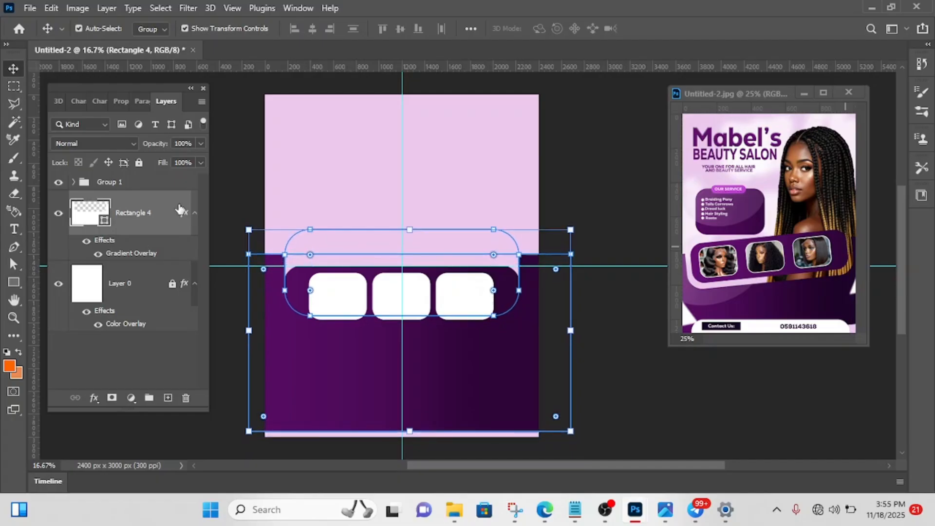
key("shift+Down")
key("shift+Down")
key("shift+Down")
key("shift+Down")
key("shift+Down")
key("shift+Down")
key("shift+Down")
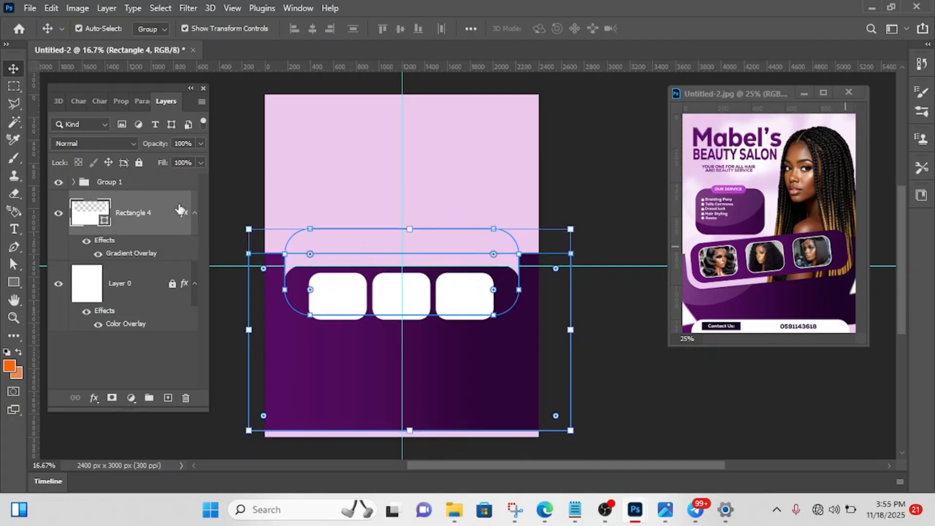
key("shift+Down")
key("shift+Down")
key("shift+Down")
key("shift+Down")
key("shift+Down")
key("shift+Down")
key("shift+Down")
key("shift+Down")
key("shift+Down")
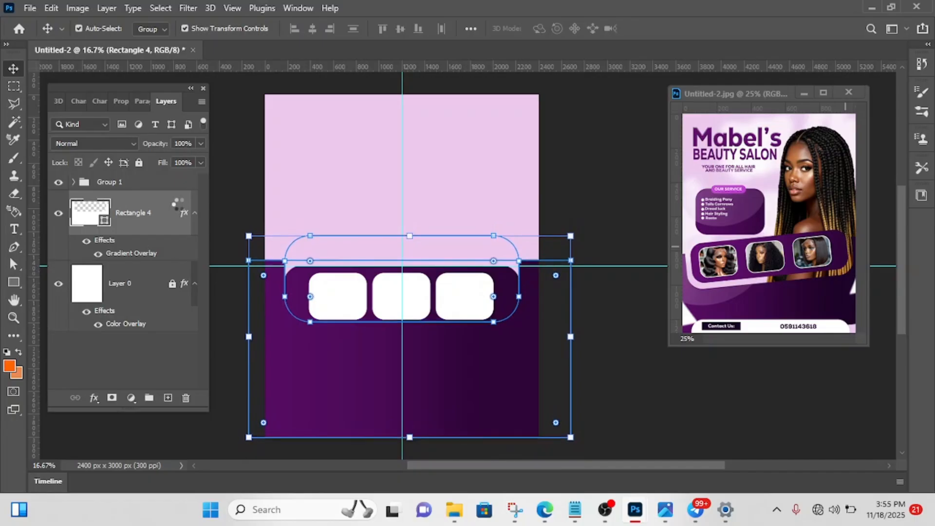
key("shift+Down")
key("shift+Down")
key("shift+Down")
key("shift+Down")
key("shift+Down")
key("shift+Down")
key("shift+Down")
key("shift+Down")
key("shift+Down")
key("shift+Down")
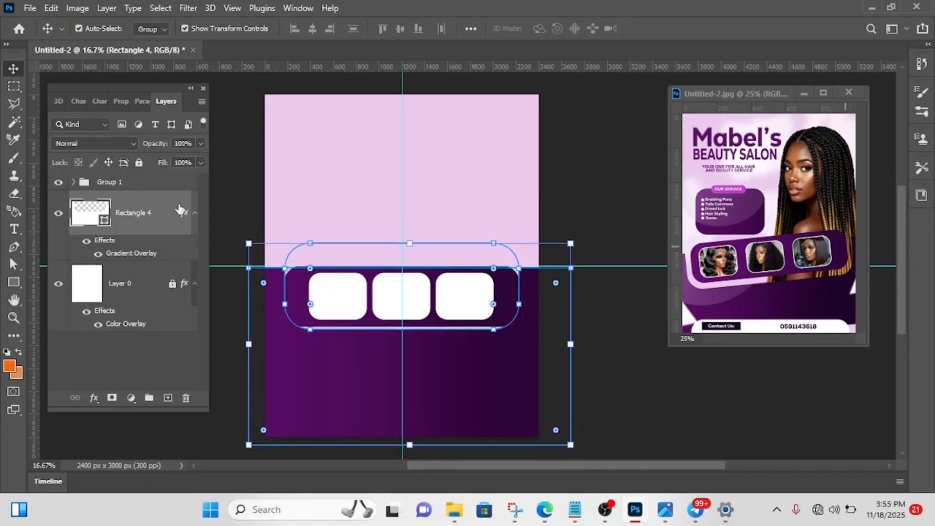
key("shift+Down")
key("shift+Down")
key("shift+Down")
key("shift+Down")
key("shift+Down")
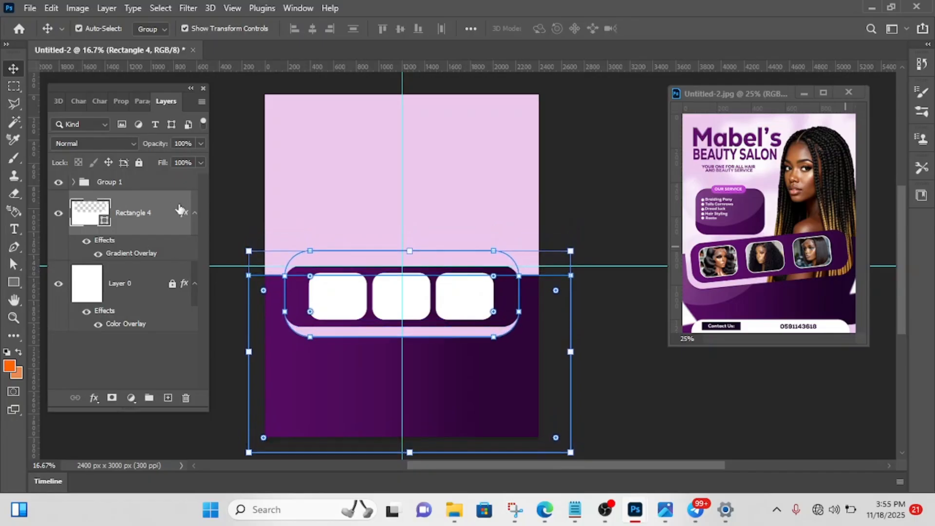
left_click(575, 237)
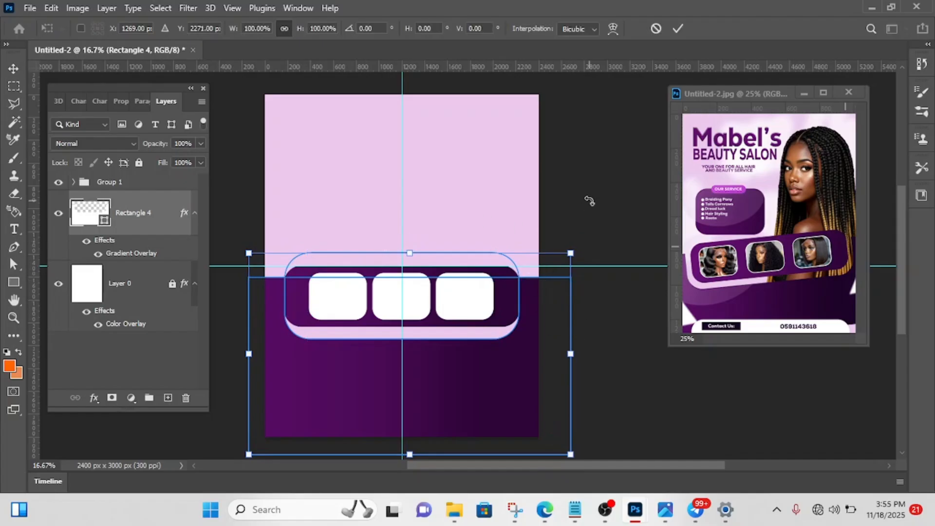
left_click(181, 183)
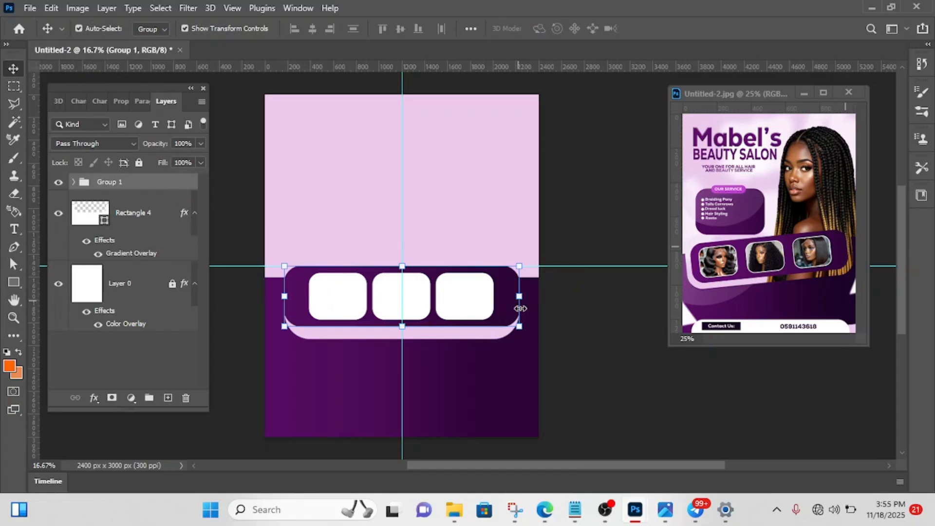
- Resize and raise the photo-frame group, ending with a proportional reduction to 94.87%, so it is narrower than the cut-out in the purple shape
left_click_drag(521, 297, 530, 241)
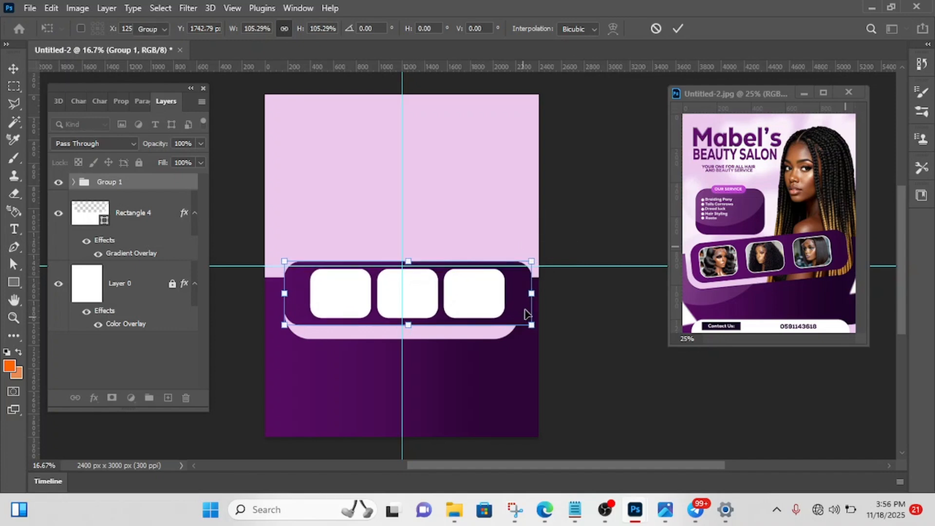
key("Return")
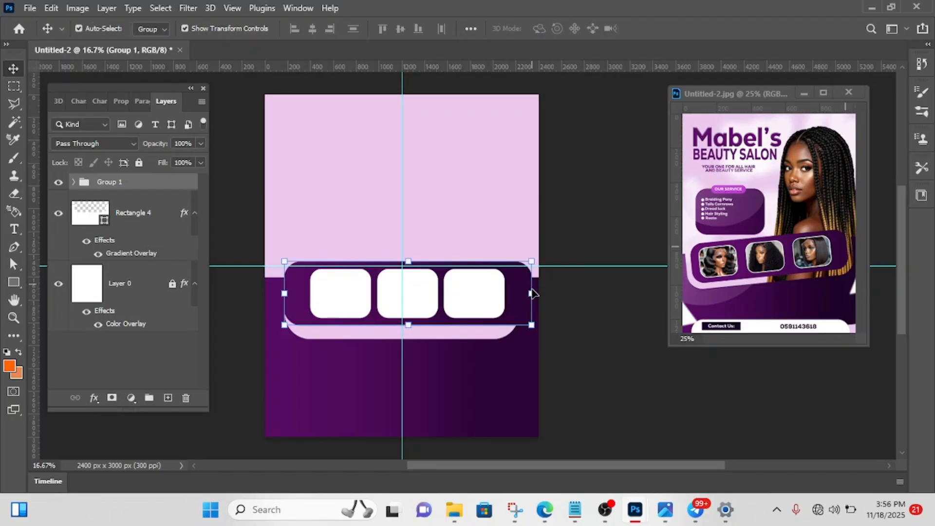
left_click_drag(530, 305, 524, 285)
key("Return")
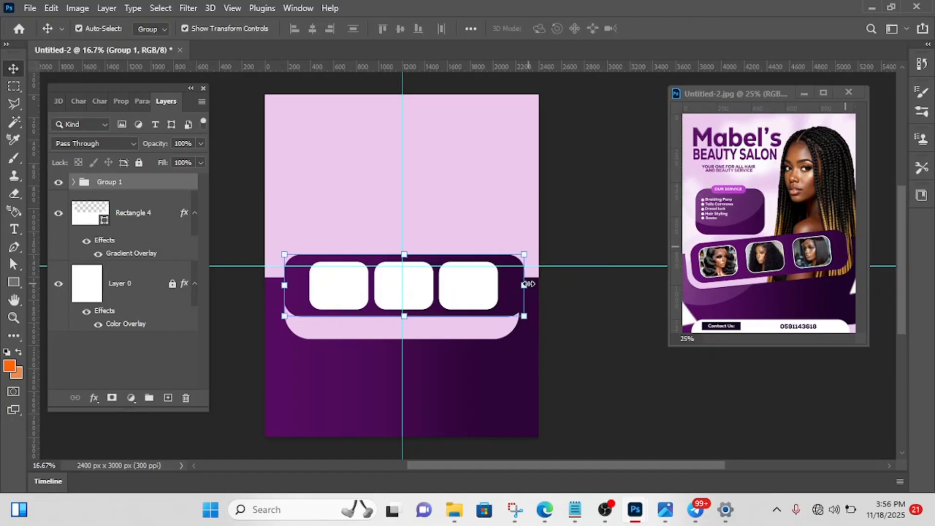
left_click_drag(527, 284, 515, 285)
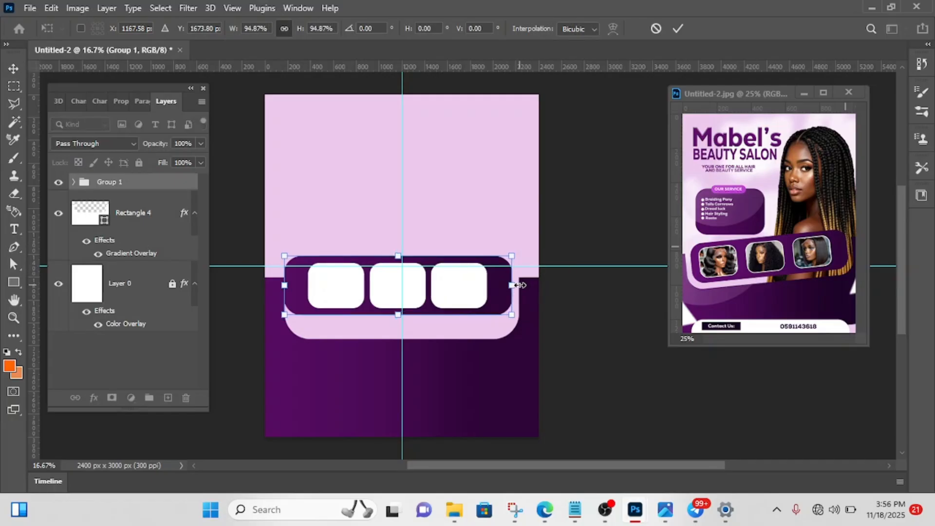
left_click(678, 30)
- Nudge the photo-frame group right and down until it sits centred in the cut-out with a thin, even pink border, and deselect it
key("Right")
key("Right")
key("Right")
key("Right")
key("Right")
key("Right")
key("Right")
key("Right")
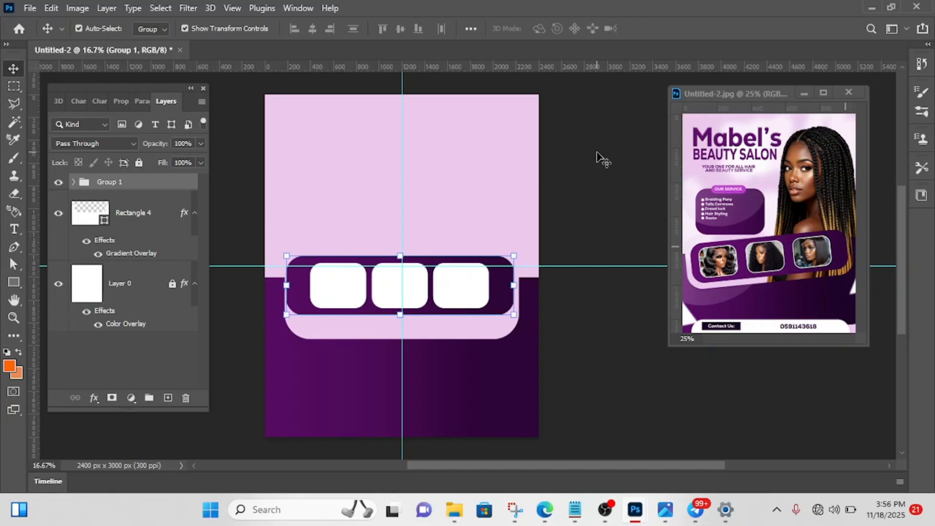
key("Down")
key("Down")
key("Down")
key("Down")
key("Down")
key("Down")
key("Down")
key("Down")
key("Down")
key("Down")
key("Down")
key("Down")
key("Down")
key("Down")
key("Down")
key("Down")
key("Down")
key("Down")
key("Down")
key("Down")
key("Down")
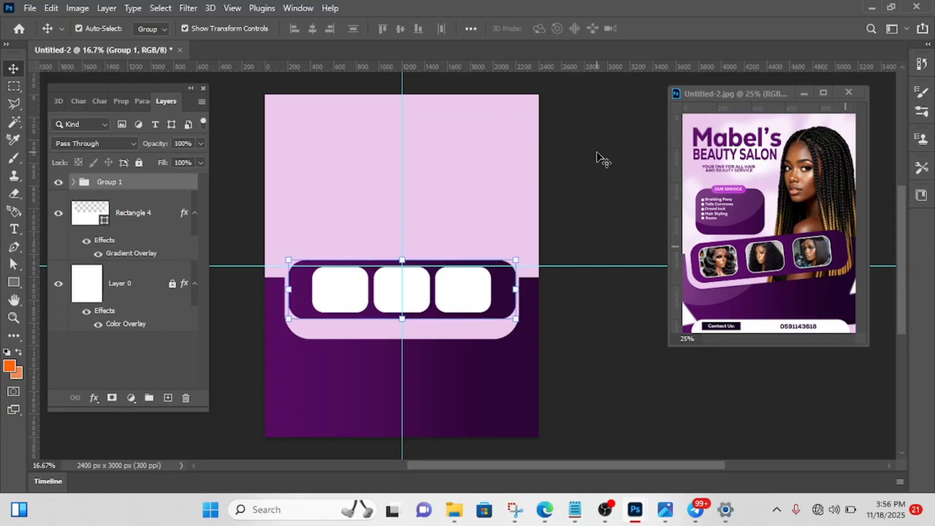
key("Down")
key("Down")
key("Down")
key("Down")
key("Down")
key("Down")
key("Down")
key("Down")
key("Down")
key("Down")
key("Down")
key("Down")
key("Down")
key("Down")
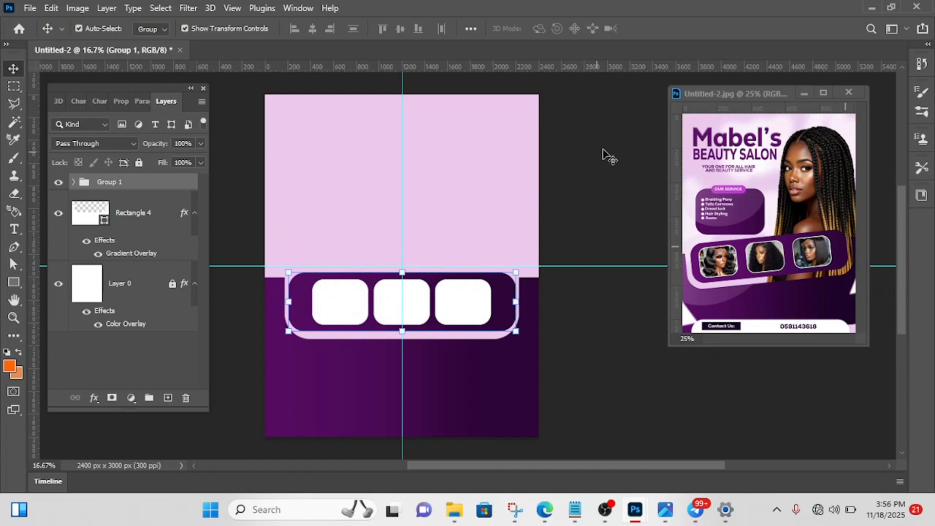
left_click(635, 181)
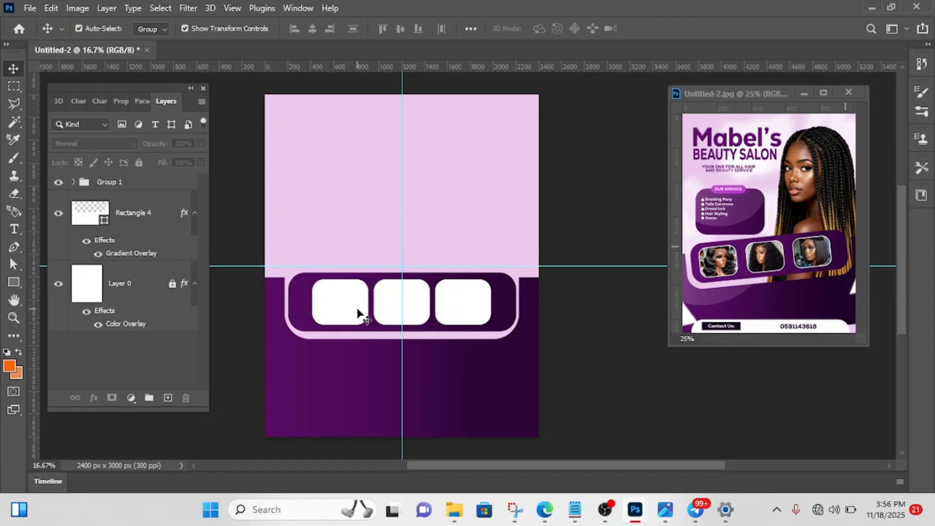
- Draw a triangle about 552 × 300 px overlapping the page's left edge, within the purple lower section, using the Triangle tool
left_click(14, 284)
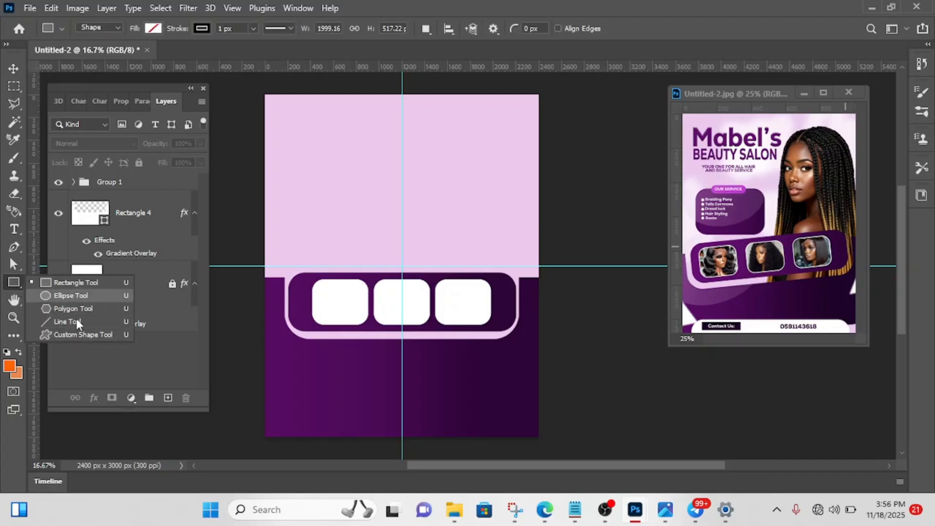
left_click(21, 344)
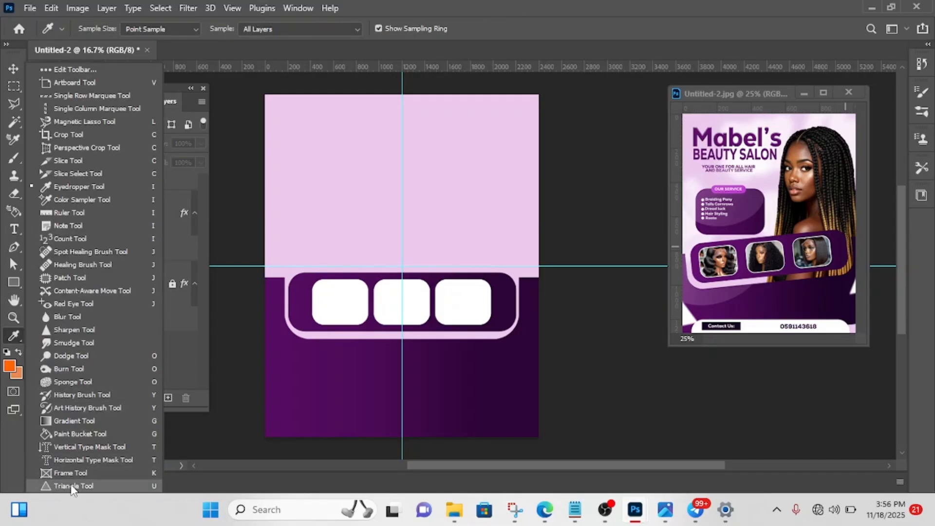
left_click(72, 486)
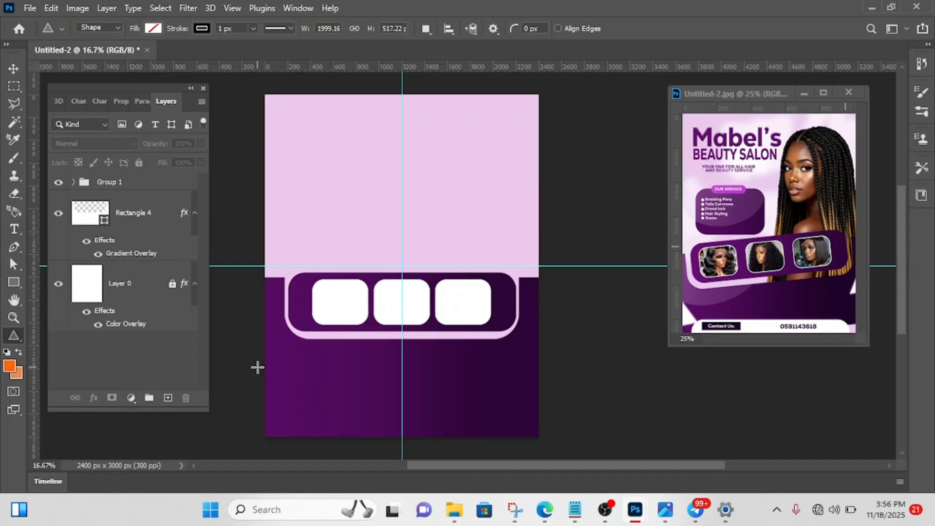
left_click_drag(258, 367, 319, 400)
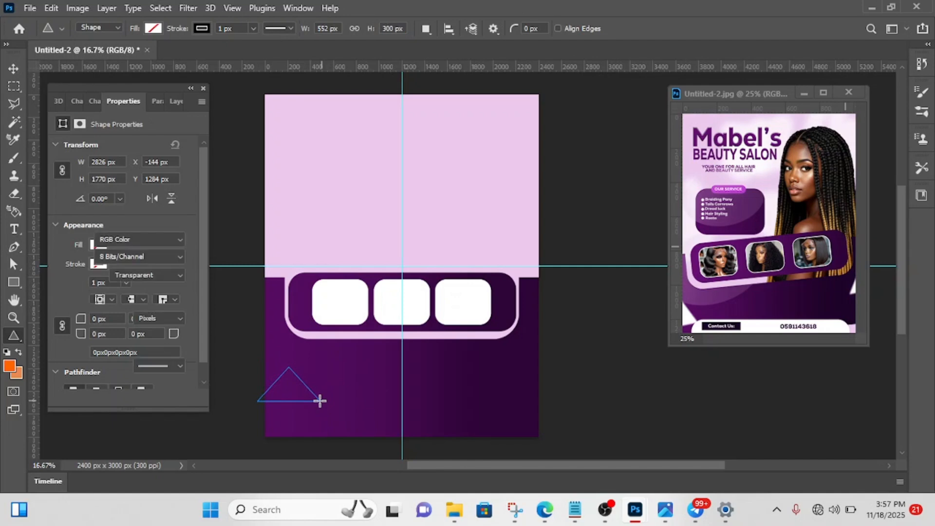
- Give the triangle a white fill and no stroke
left_click(98, 244)
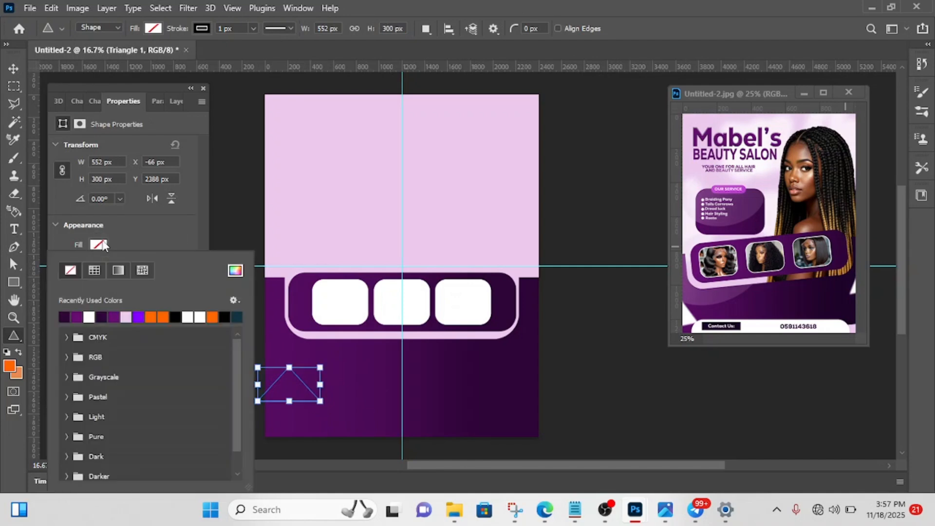
left_click(90, 317)
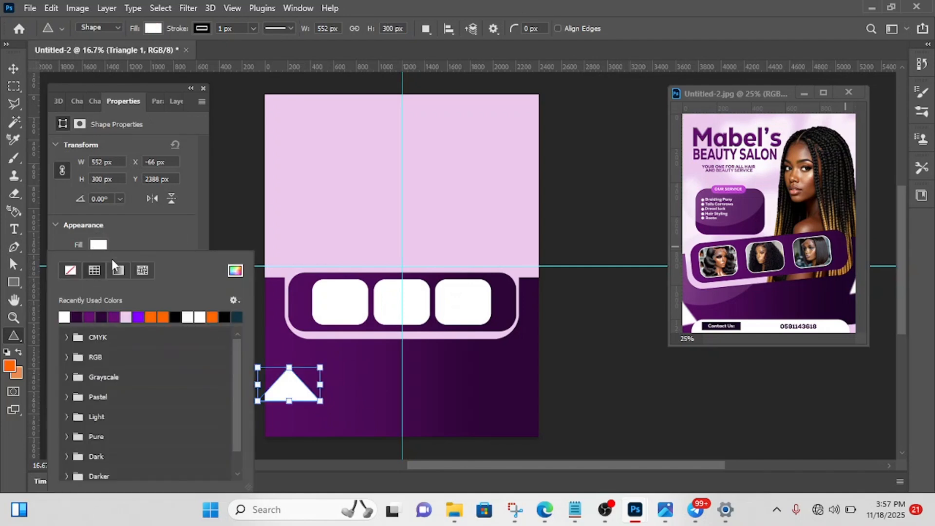
left_click(126, 235)
left_click(98, 265)
left_click(73, 268)
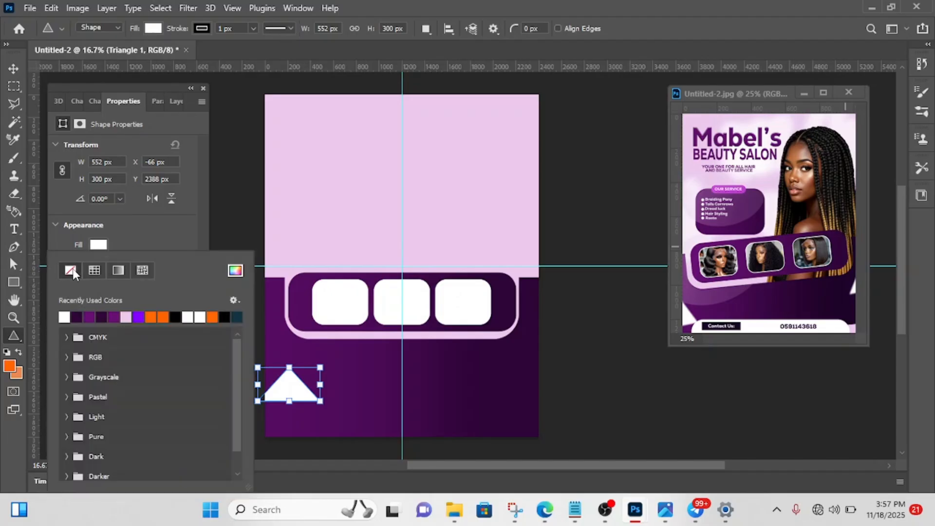
left_click(122, 235)
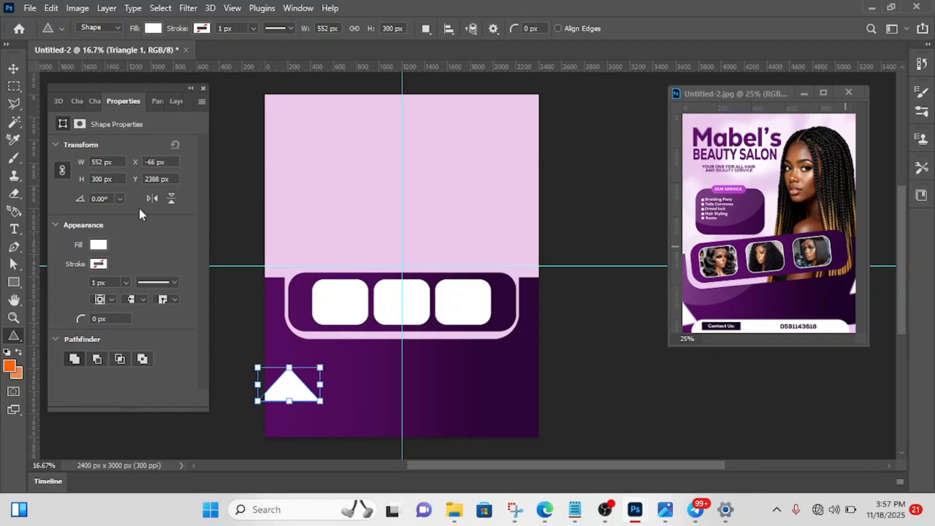
- Rotate the white triangle to 105° and shift it left so only its tip shows inside the page's left edge
left_click(16, 69)
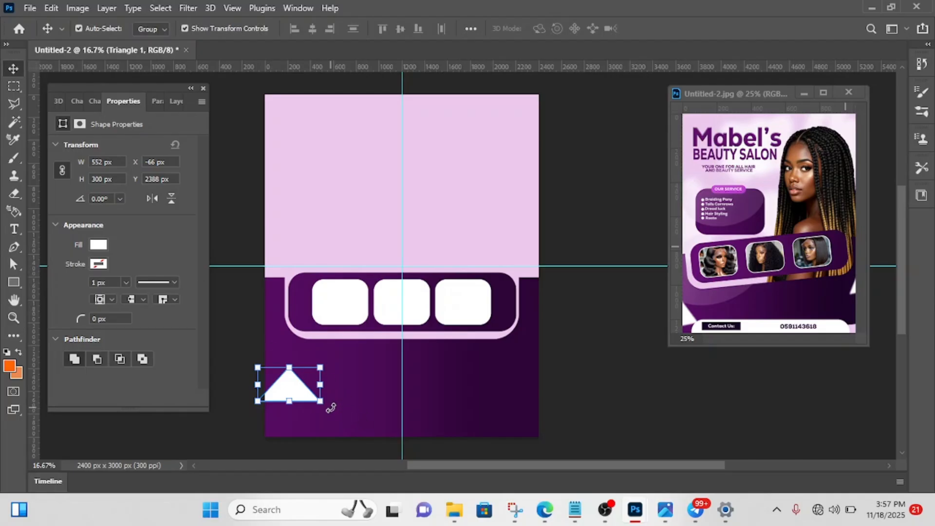
left_click_drag(330, 408, 257, 410)
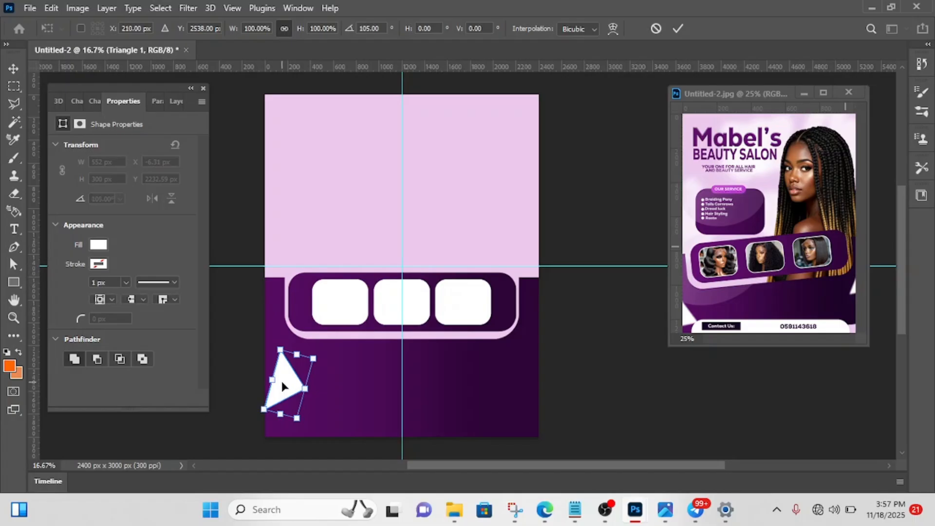
left_click_drag(282, 381, 261, 387)
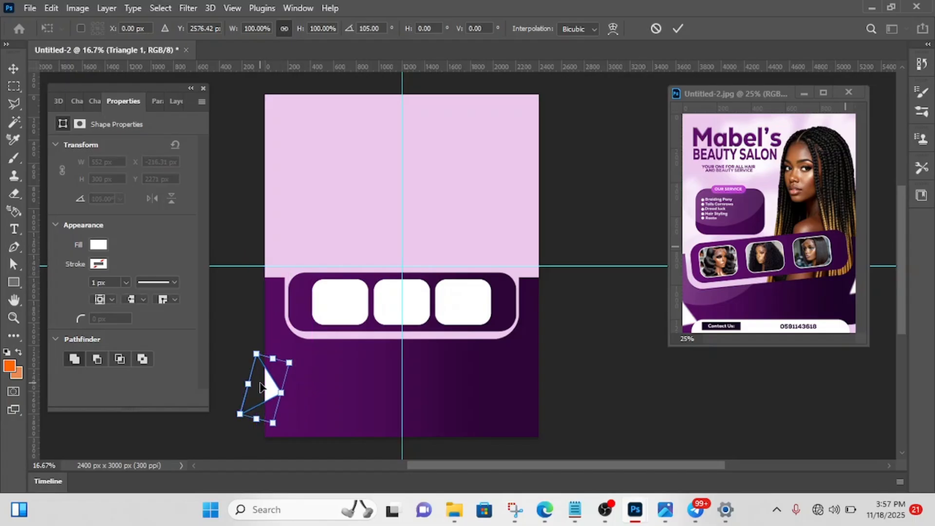
left_click(678, 29)
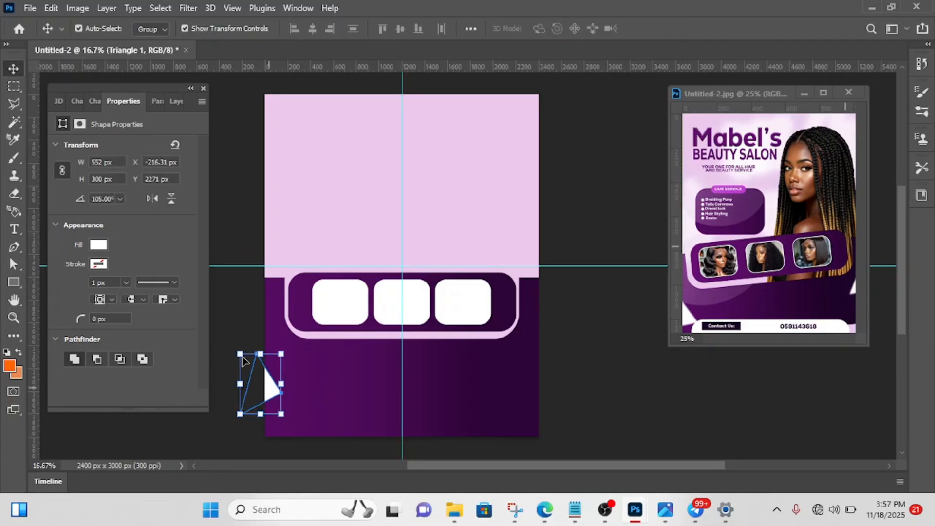
- Rasterize the Triangle 1 layer
left_click(171, 104)
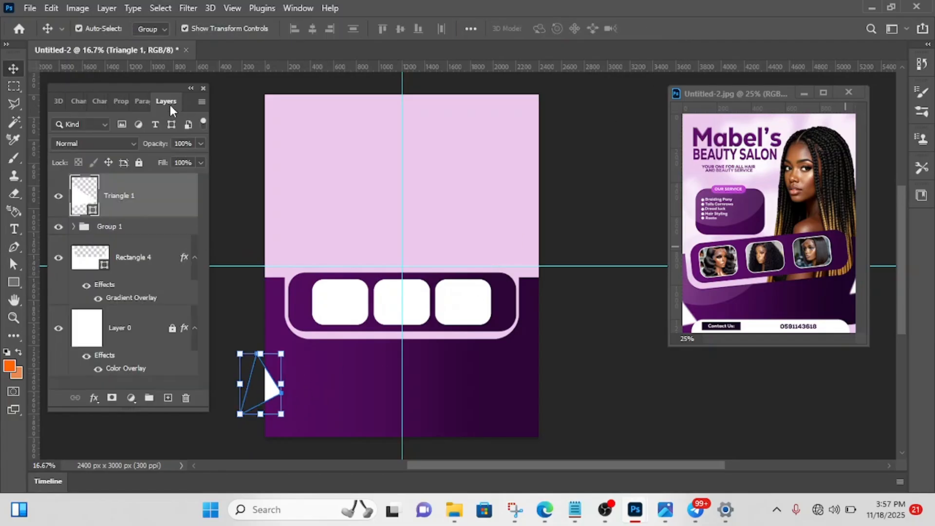
right_click(149, 202)
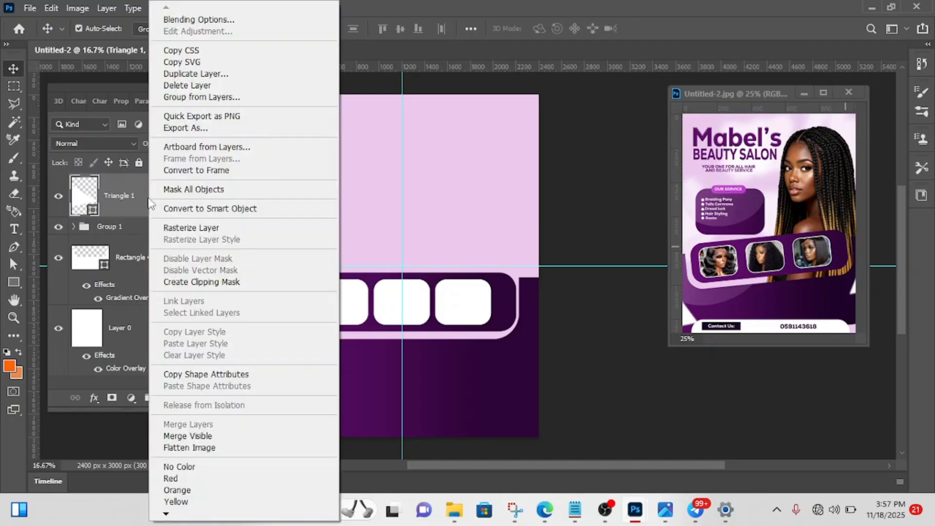
left_click(129, 200)
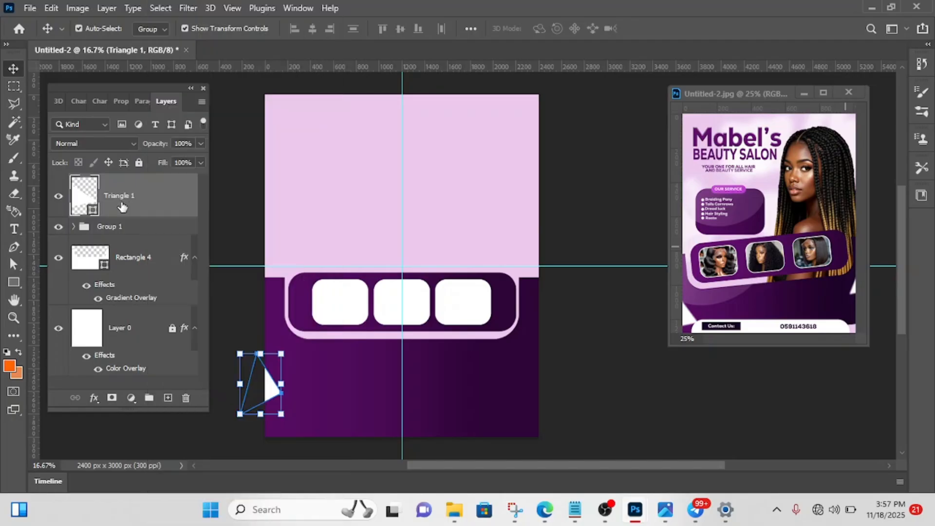
right_click(148, 210)
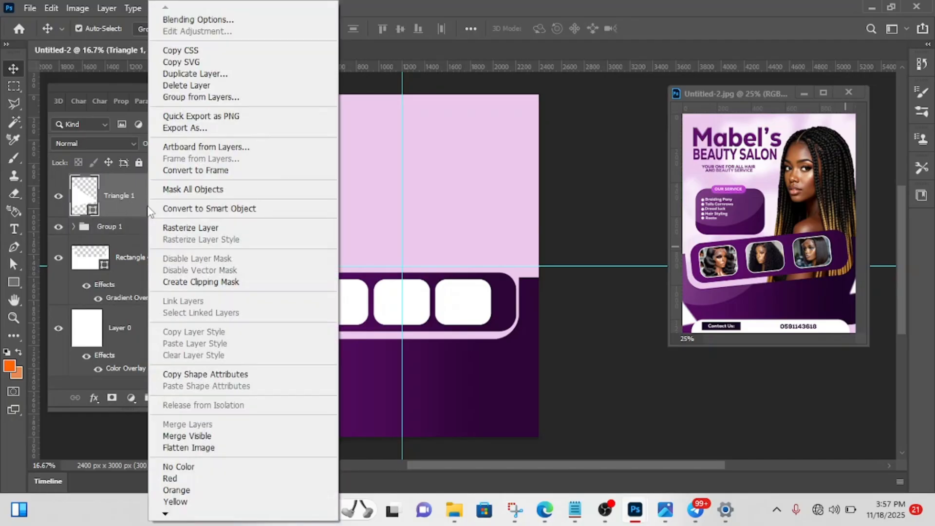
left_click(188, 229)
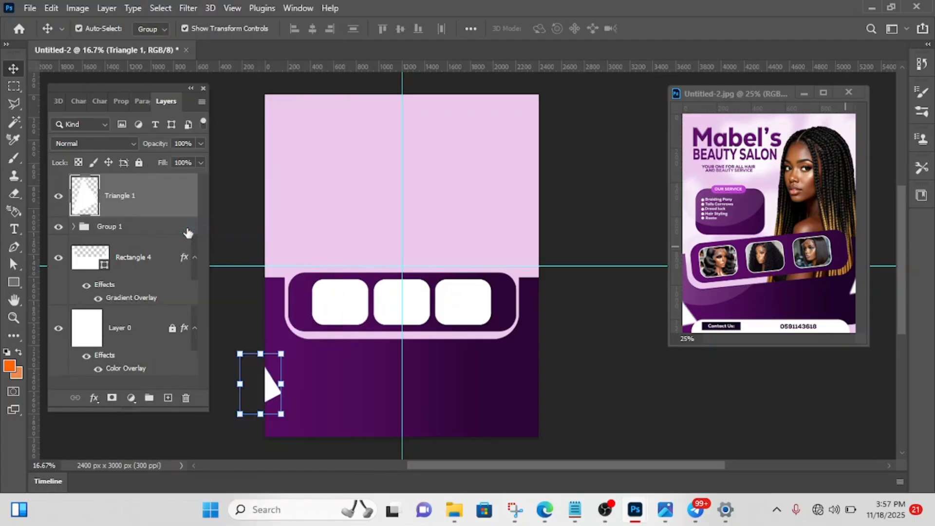
- Soften the rasterized triangle with a Gaussian Blur of 13.9 pixels radius
left_click(193, 8)
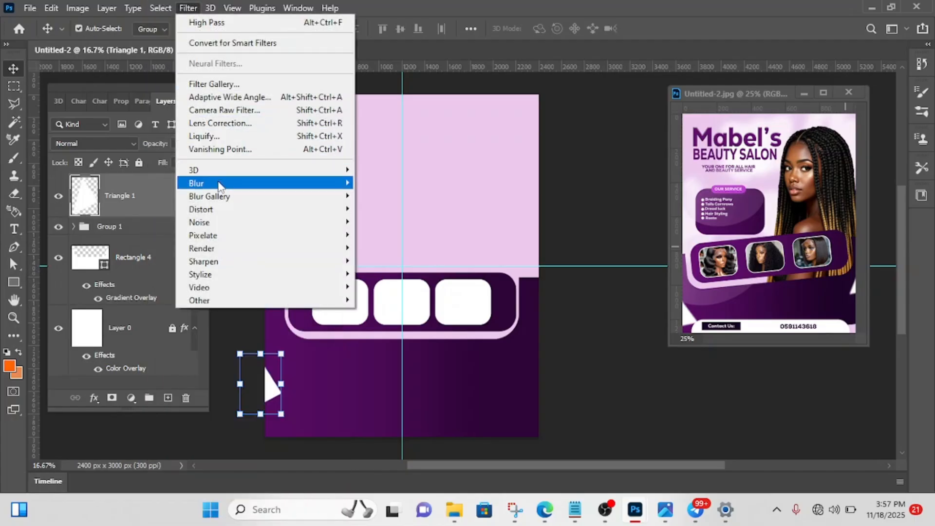
mouse_move(220, 185)
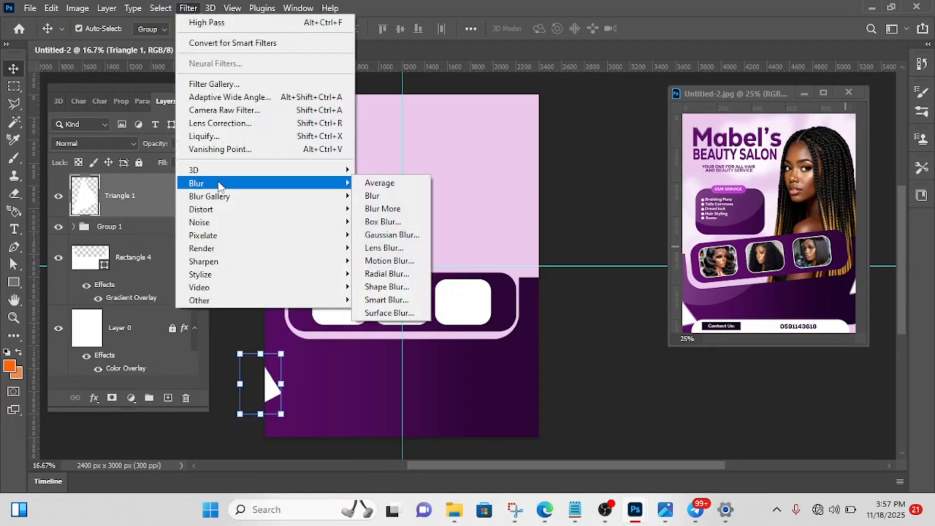
left_click(392, 235)
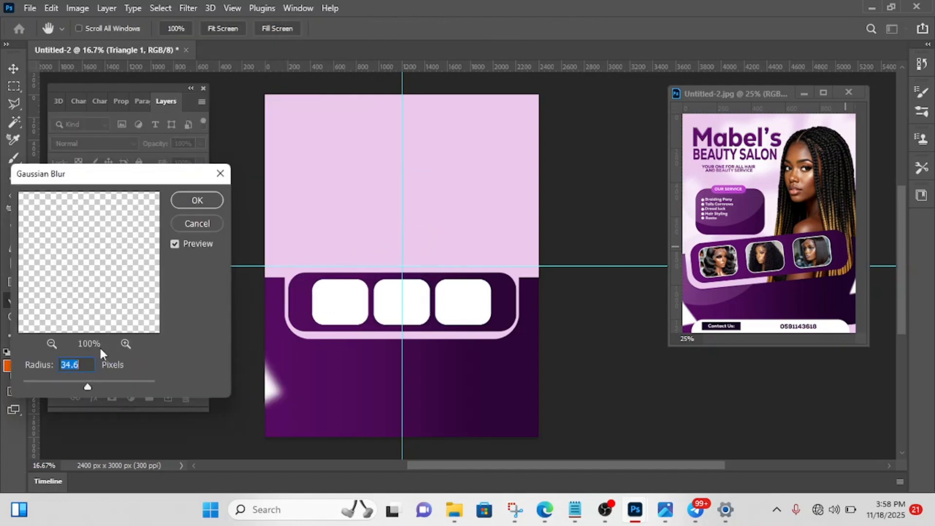
left_click(80, 383)
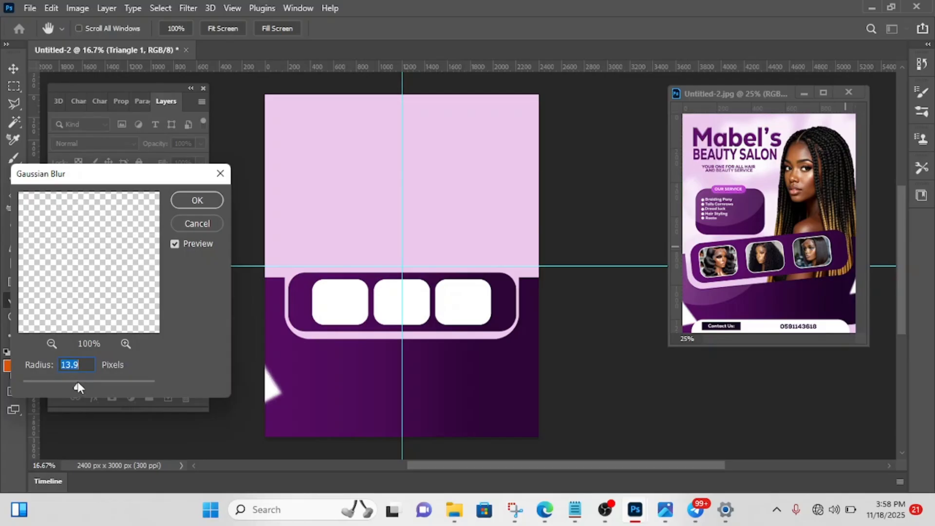
left_click(208, 200)
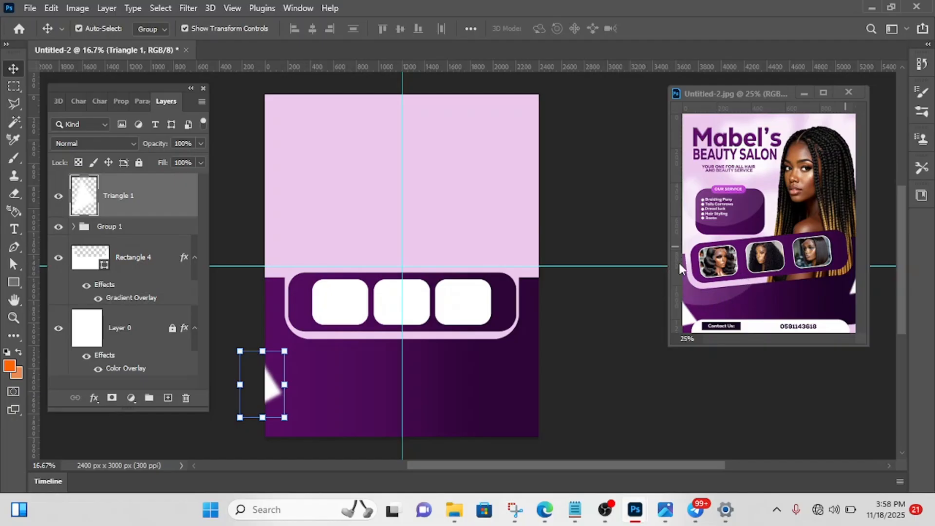
left_click(573, 255)
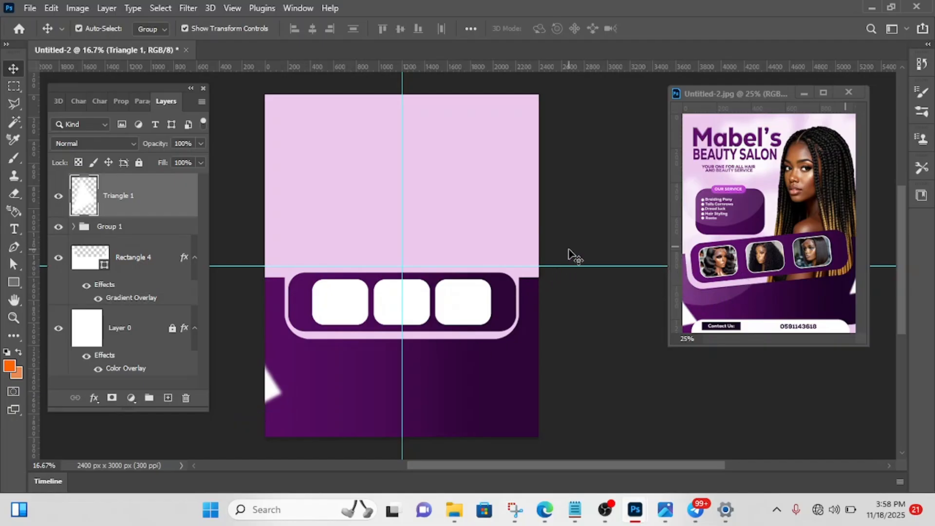
- Draw a circle about 912 px across with the Ellipse tool, overlapping the page's left edge below the photo panel
left_click(17, 284)
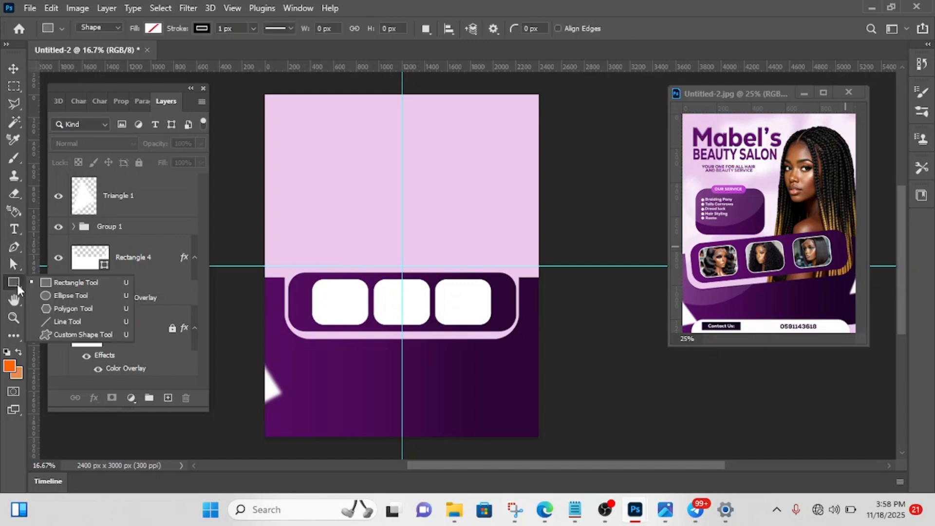
left_click(69, 296)
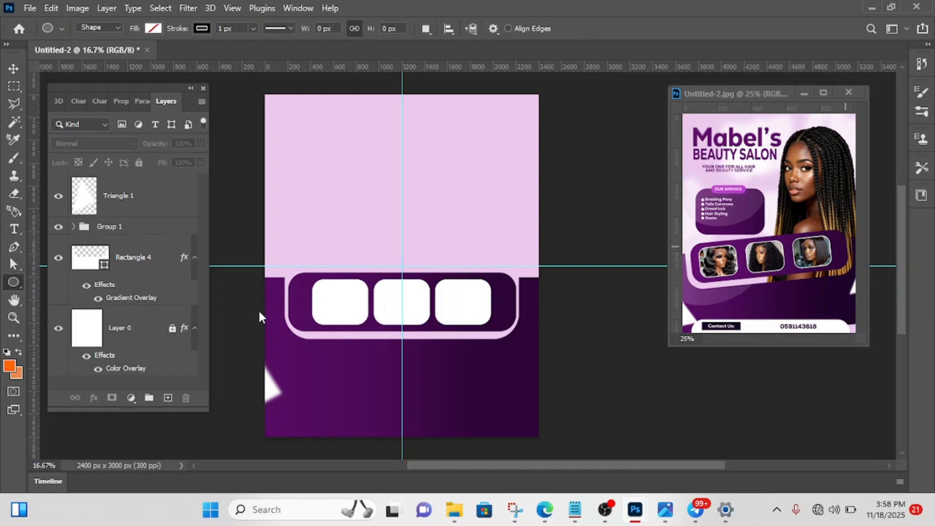
left_click_drag(250, 319, 493, 423)
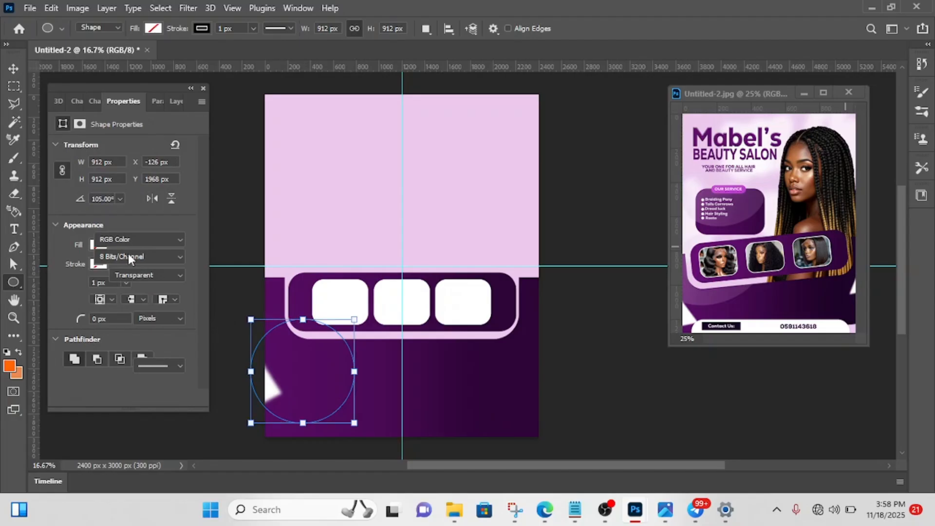
- Give the circle a white fill and no stroke
left_click(97, 244)
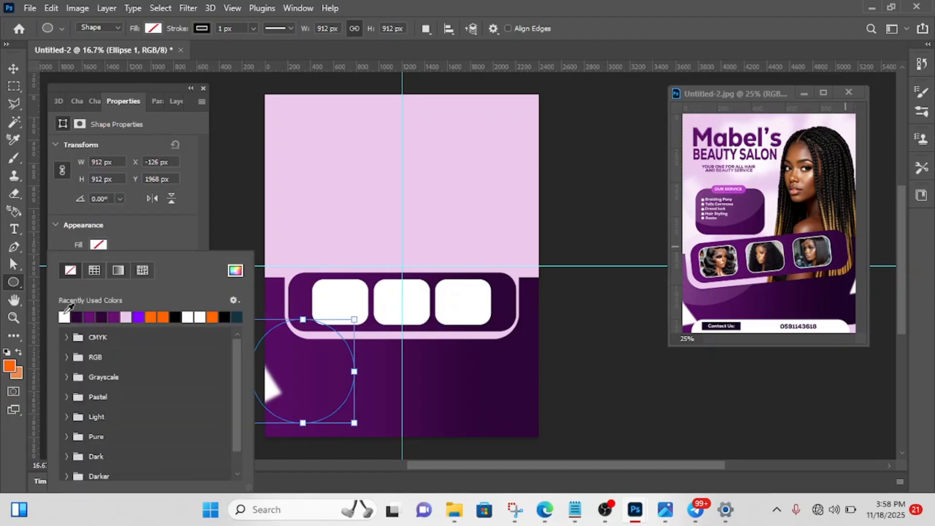
left_click(65, 317)
left_click(119, 222)
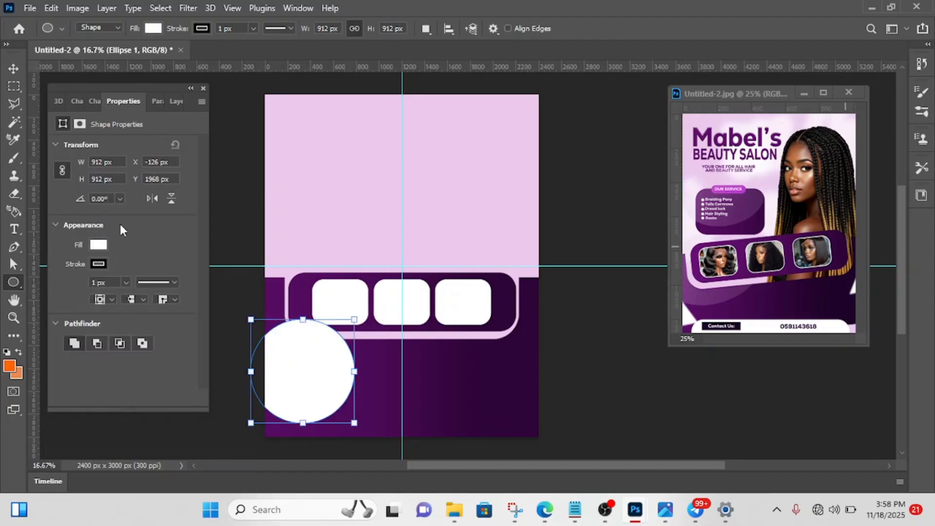
left_click(98, 264)
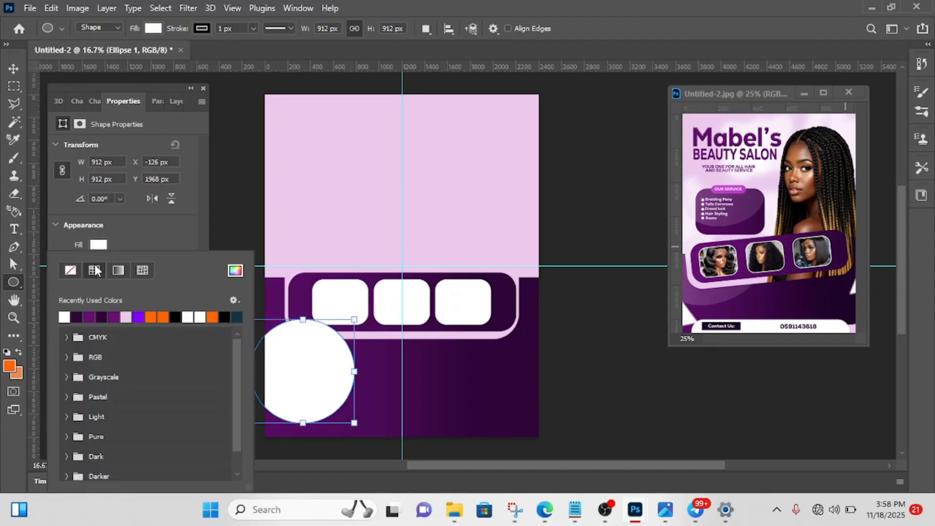
left_click(71, 271)
left_click(148, 215)
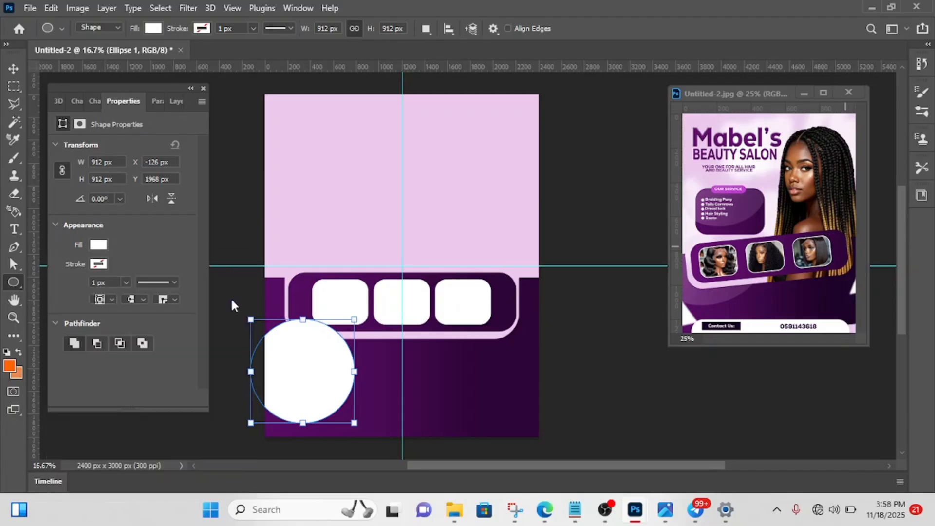
- Move the circle up over the photo panel's left end and reduce its layer fill to 32%
key("v")
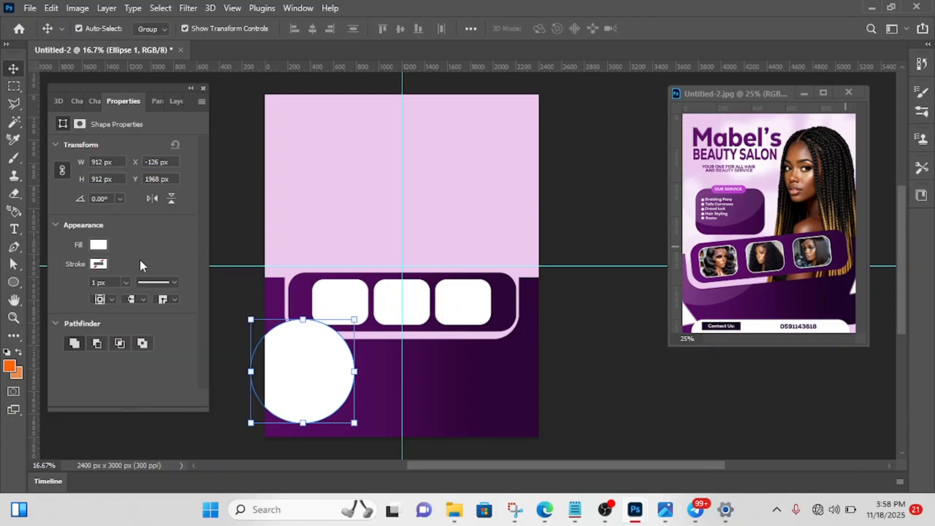
left_click_drag(311, 387, 313, 330)
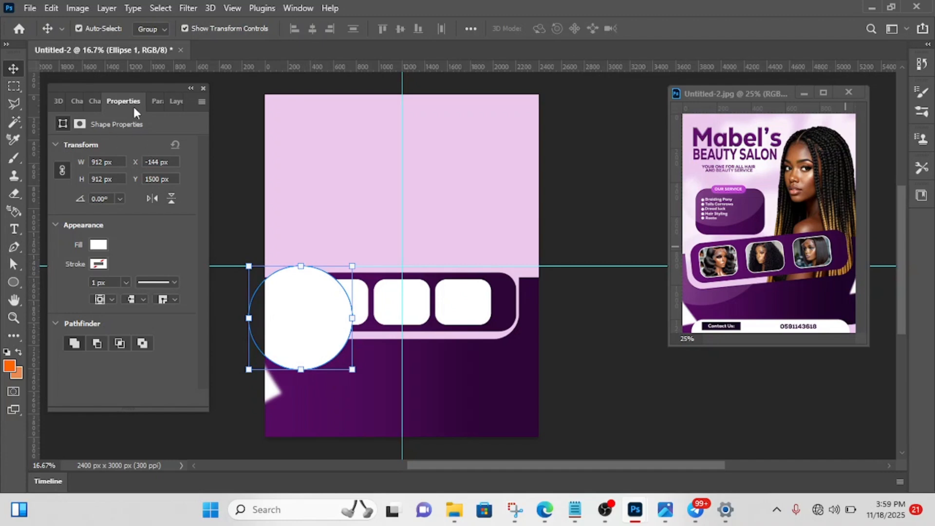
left_click(174, 106)
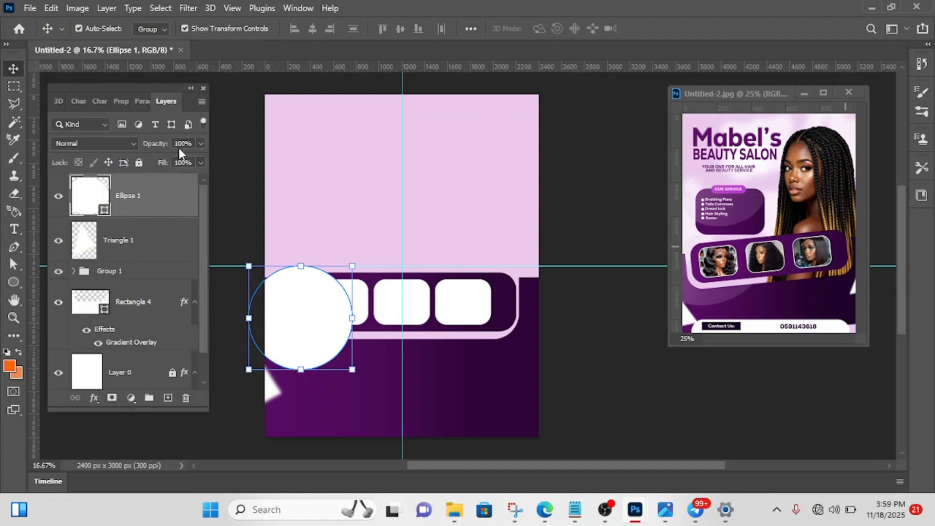
left_click(200, 162)
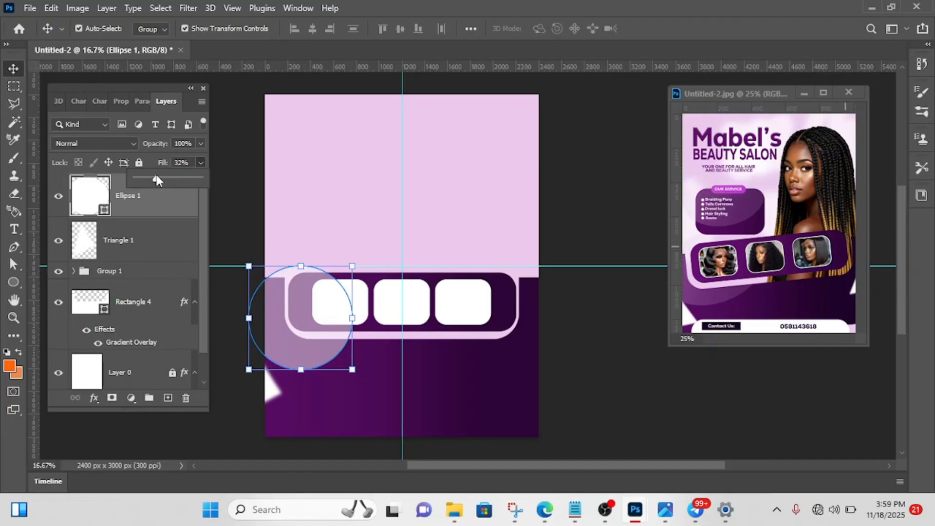
left_click_drag(157, 176, 157, 178)
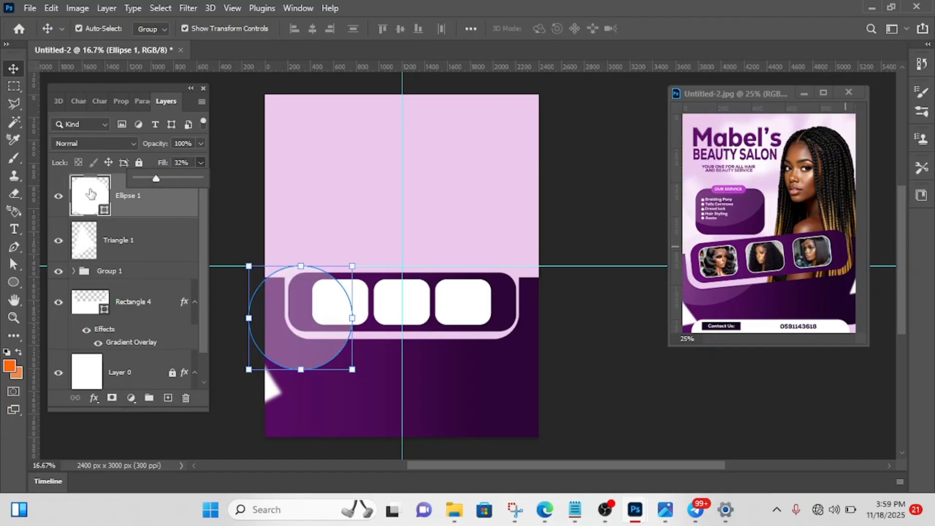
left_click(168, 103)
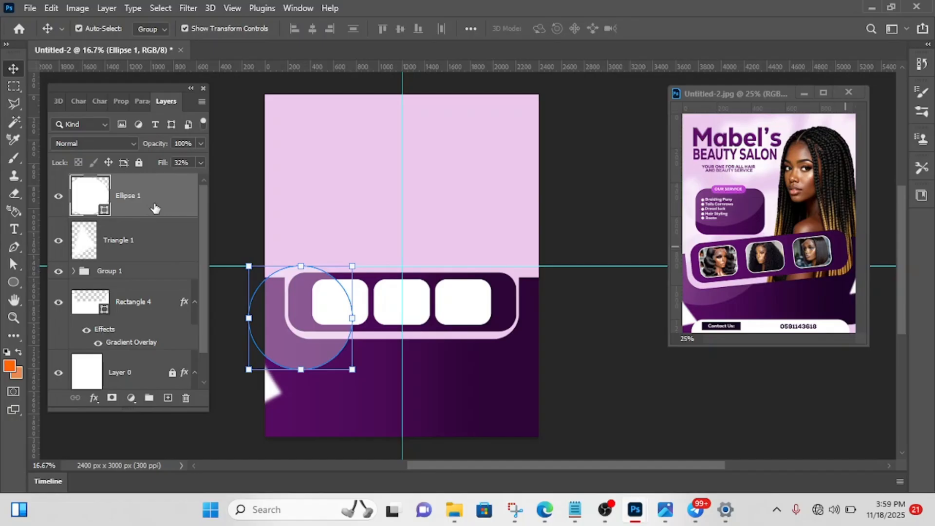
- Place the Ellipse 1 layer directly beneath Group 1 and shift the circle left, further past the page's left edge
mouse_move(155, 208)
left_mouse_down()
mouse_move(139, 419)
mouse_move(136, 241)
mouse_move(146, 263)
mouse_move(141, 297)
mouse_move(148, 293)
mouse_move(146, 211)
mouse_move(146, 220)
left_mouse_up()
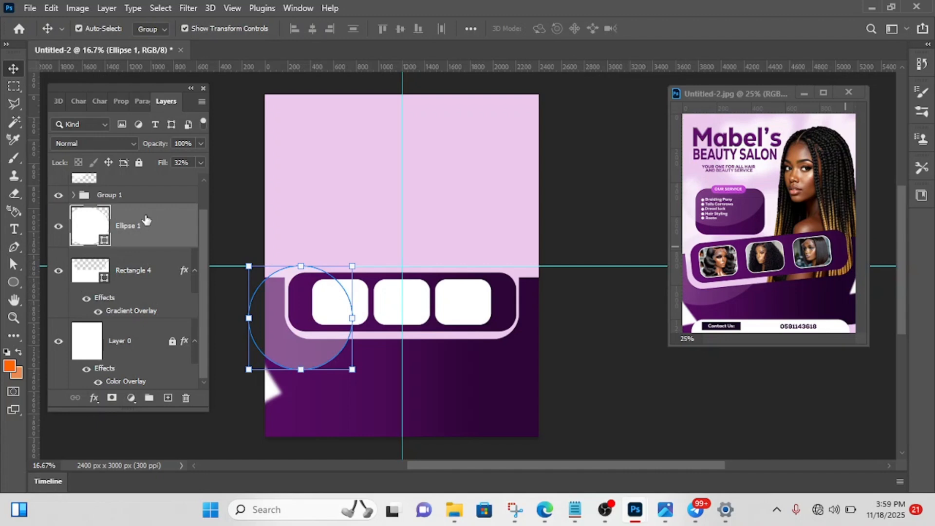
left_click(629, 181)
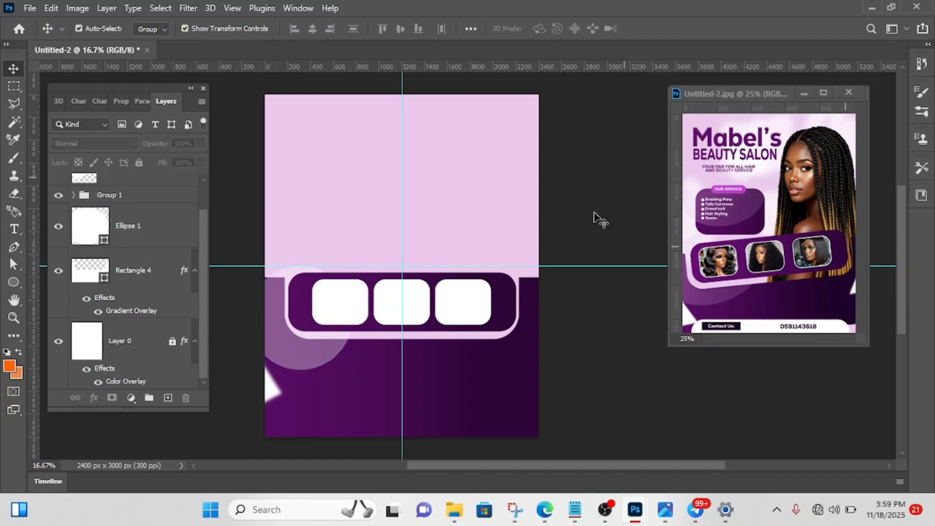
left_click(322, 354)
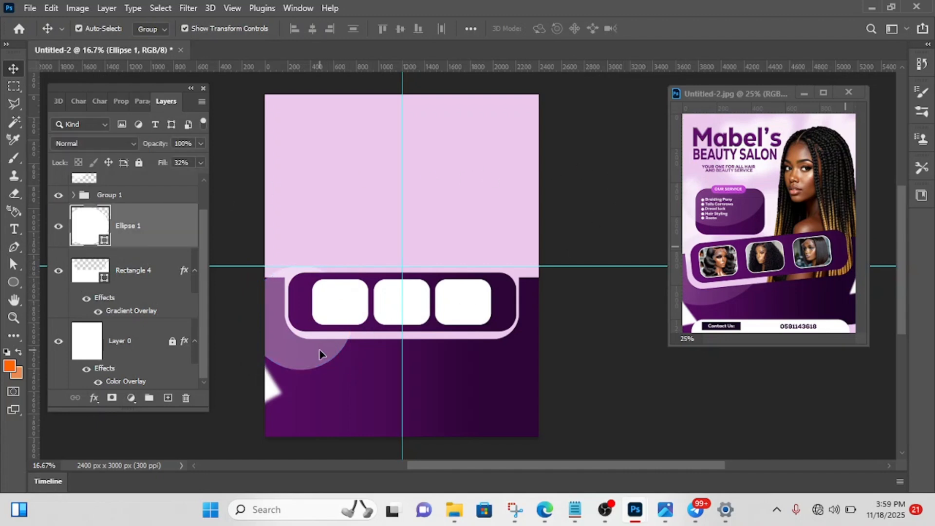
left_click_drag(319, 350, 304, 348)
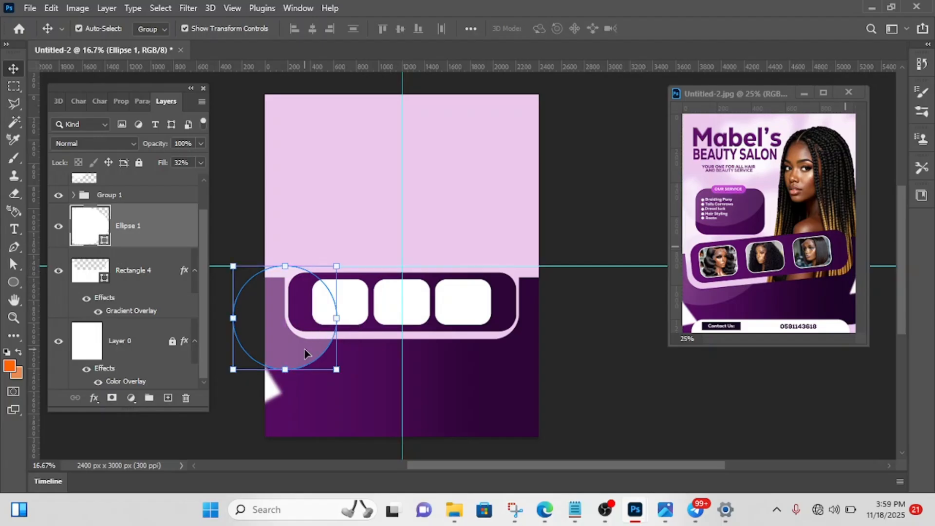
left_click(602, 203)
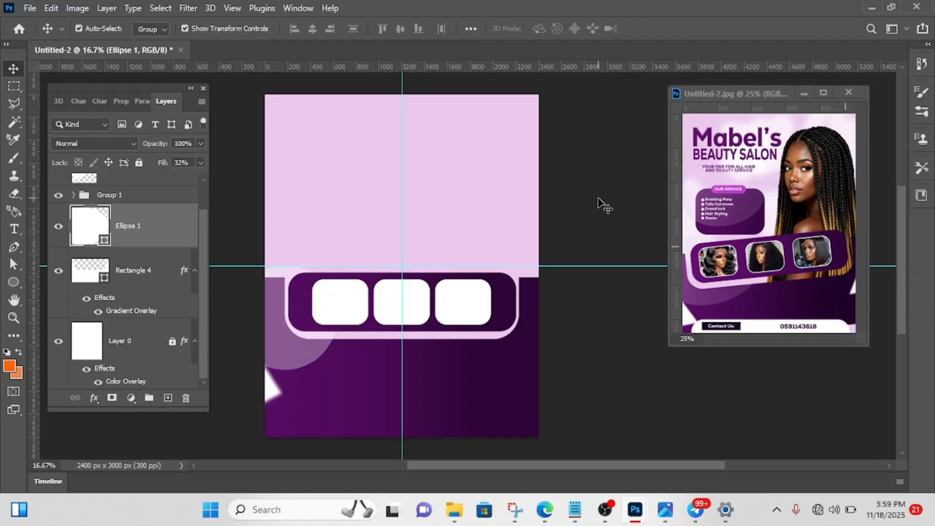
- Recolor the circle's fill with the light pink sampled from the page background, #ebc9ec
left_click(303, 359)
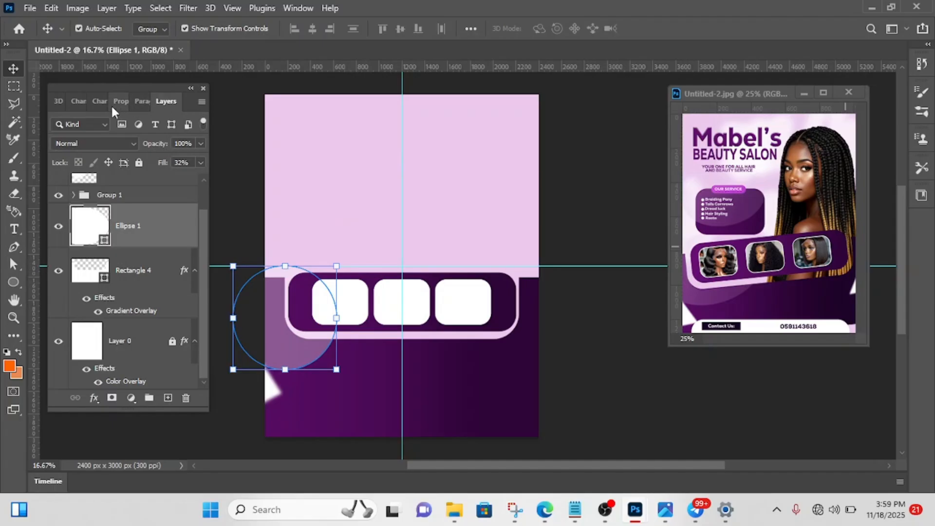
left_click(142, 101)
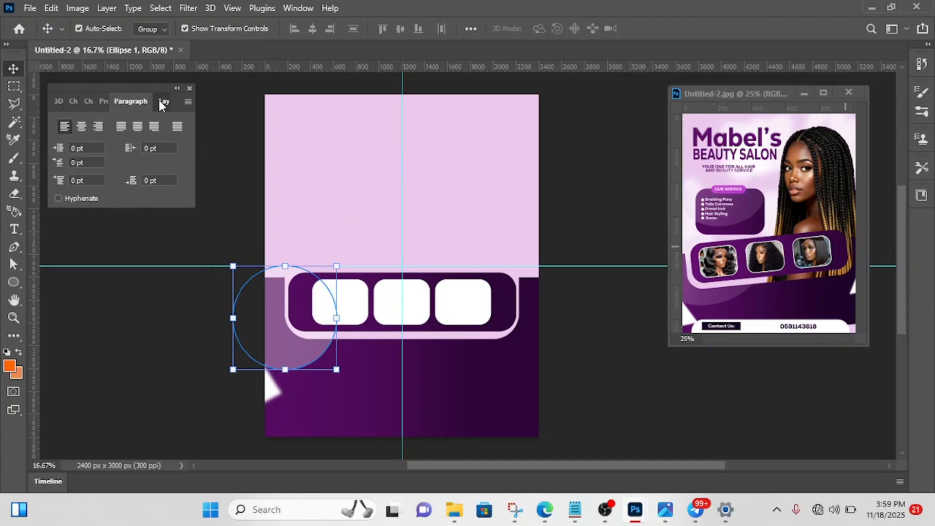
left_click(158, 101)
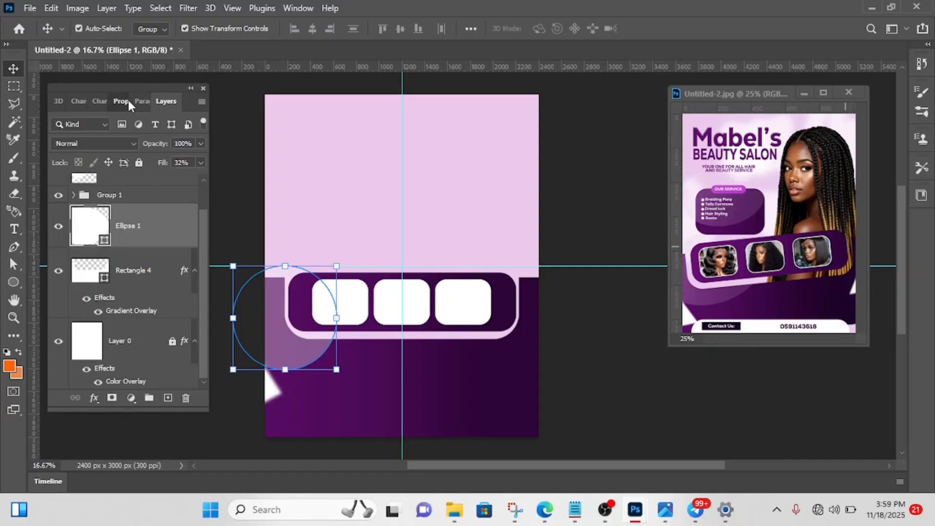
left_click(127, 102)
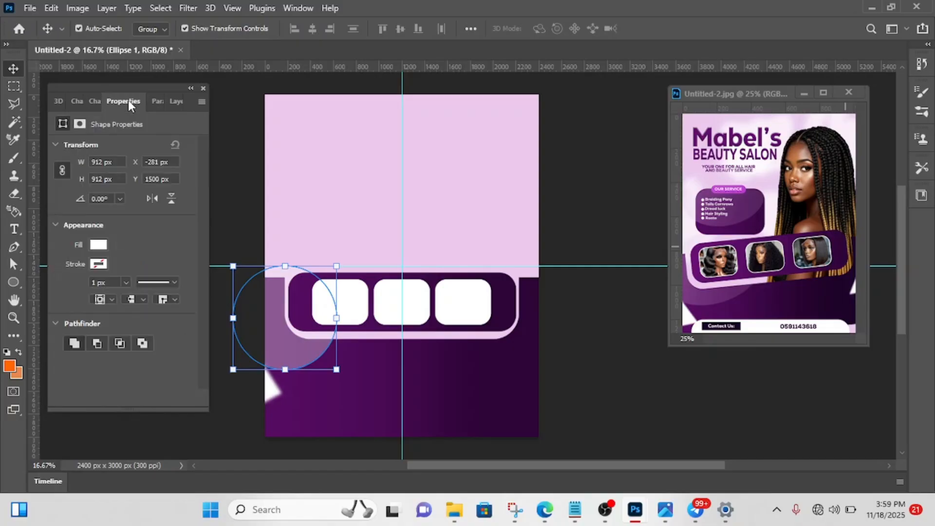
left_click(99, 245)
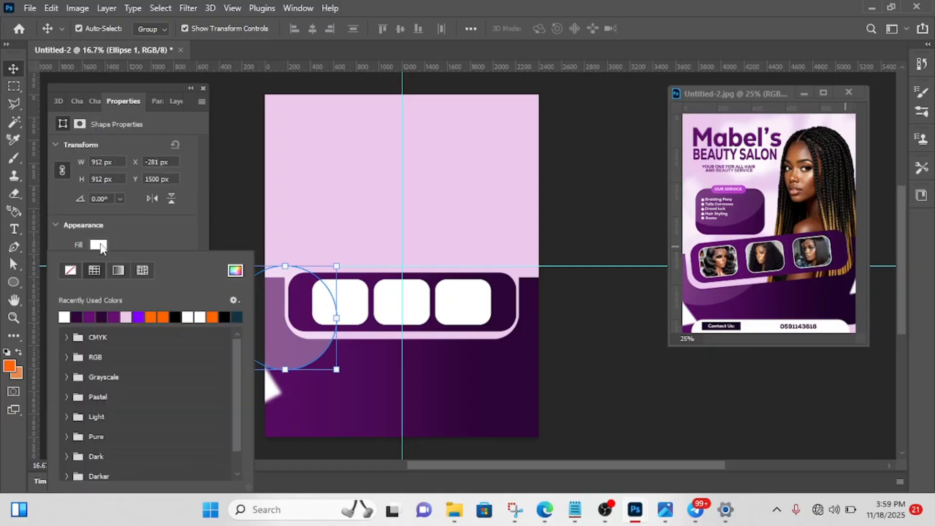
left_click(233, 272)
left_click(305, 175)
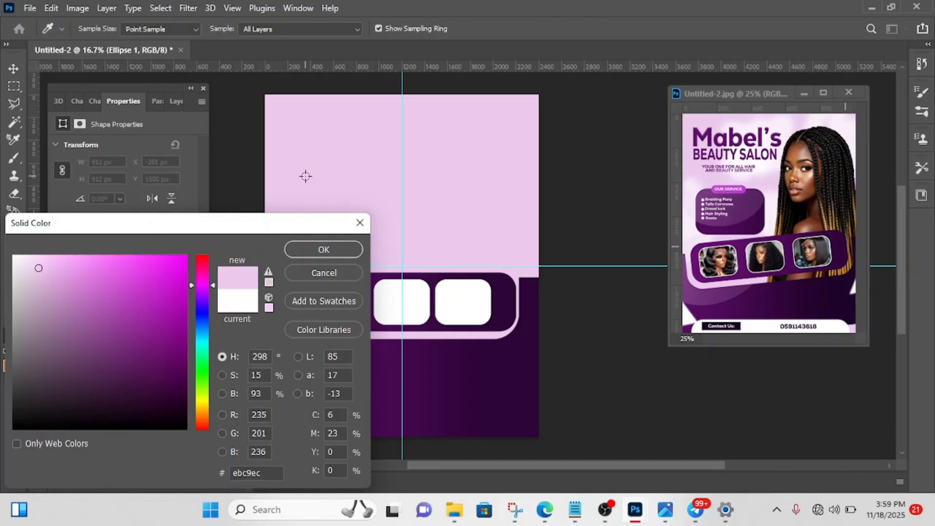
left_click(309, 247)
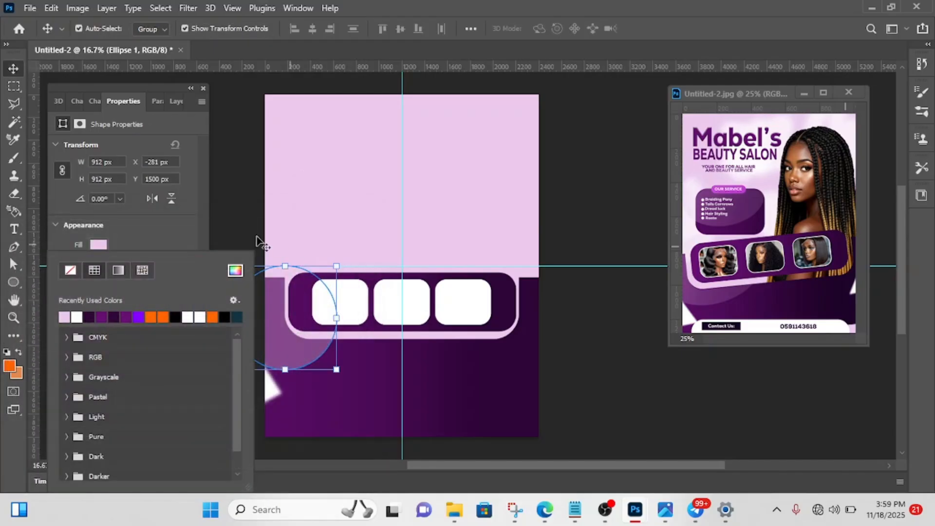
left_click(228, 209)
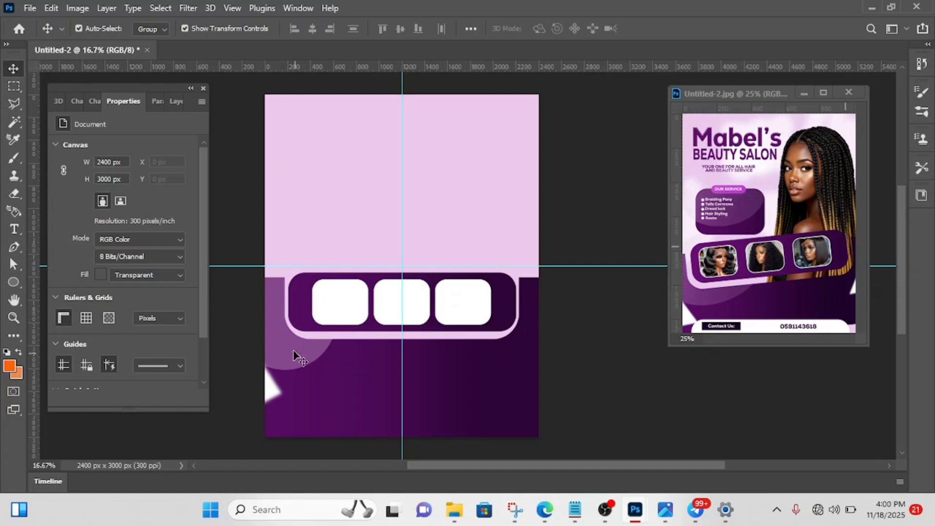
- Duplicate the blurred white triangle and place the copy across the page's right edge, slightly higher than the original
left_click(271, 388)
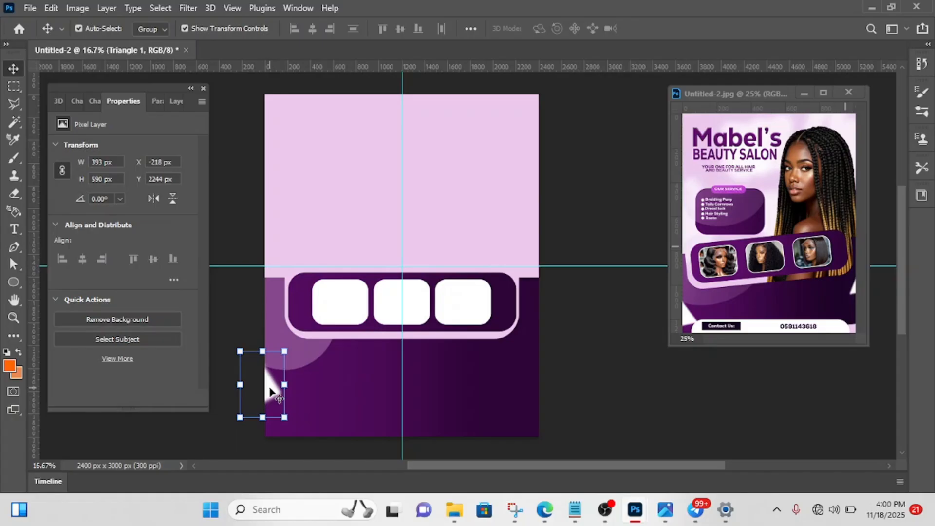
left_click_drag(270, 389, 560, 331)
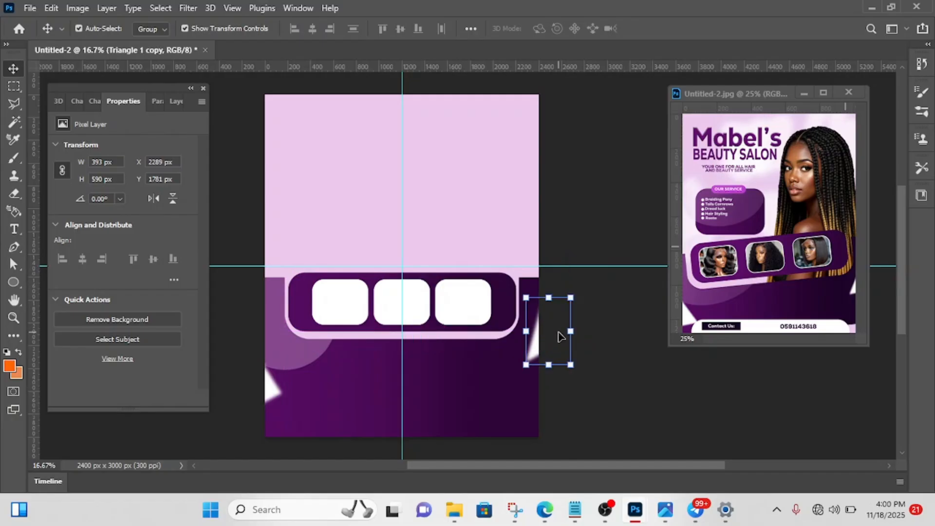
left_click(606, 226)
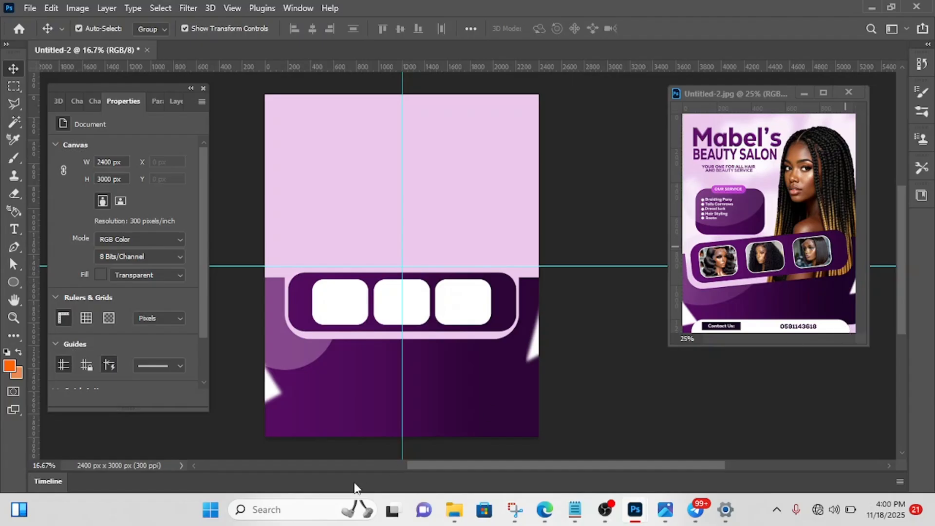
- Draw a rectangle about 1854 × 240 px across the page's bottom edge and enter a 200 px radius for its linked corners
left_click(13, 283)
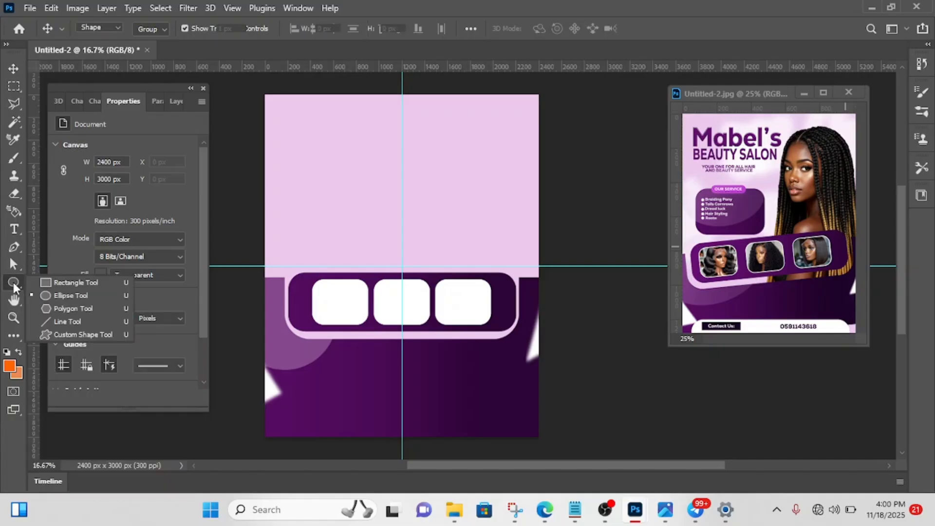
left_click(60, 284)
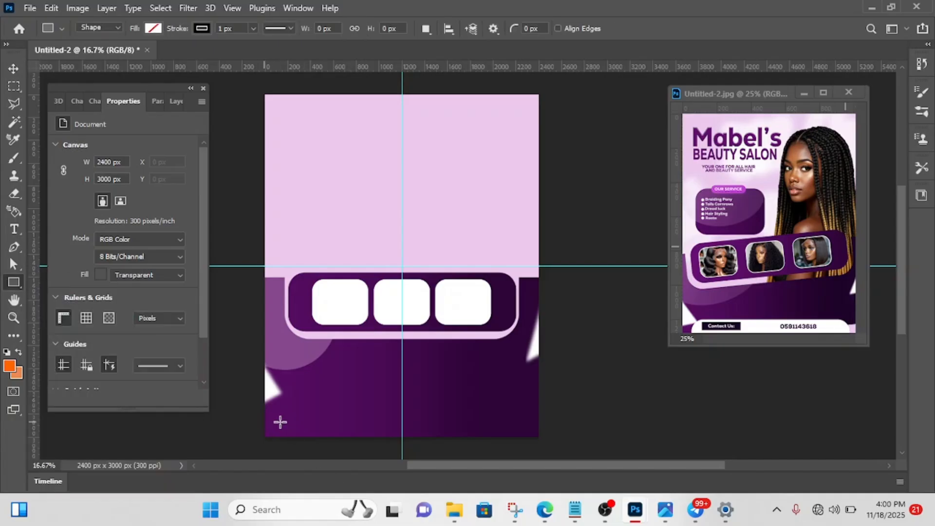
left_click_drag(292, 426, 503, 453)
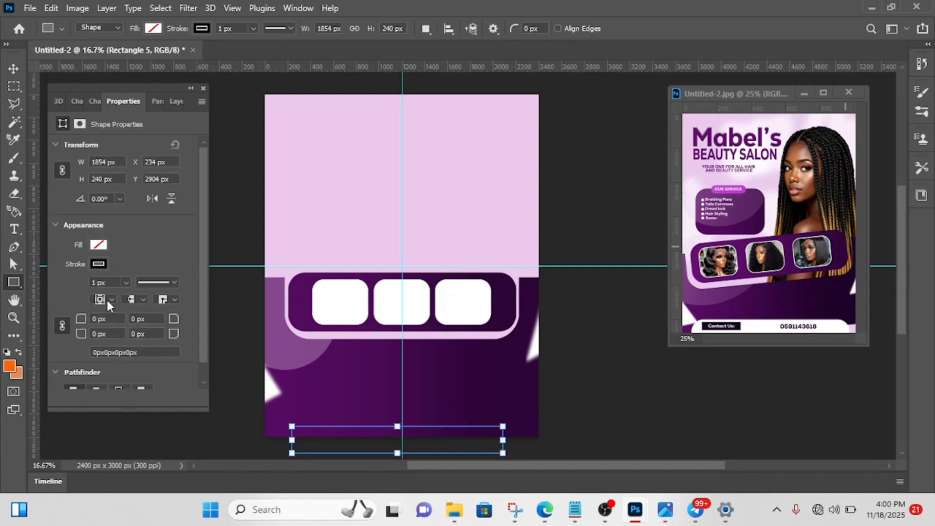
key("BackSpace")
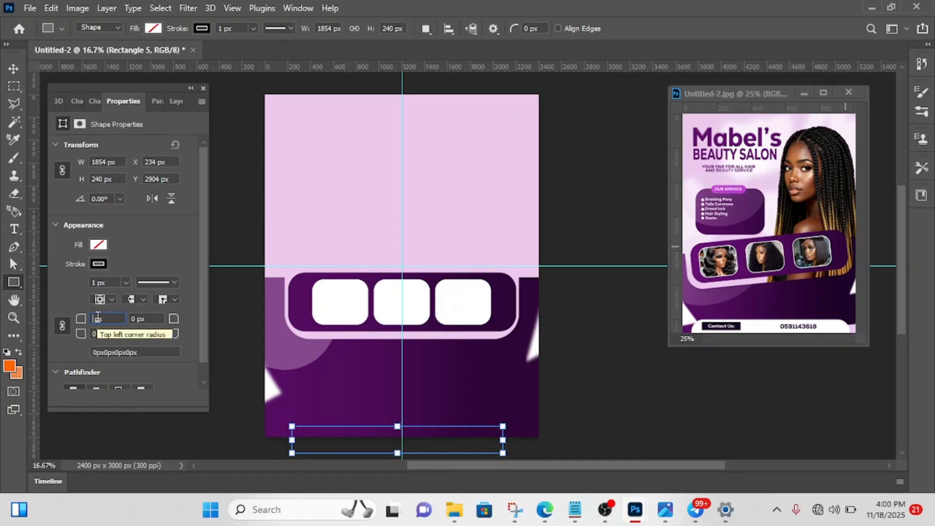
type("200")
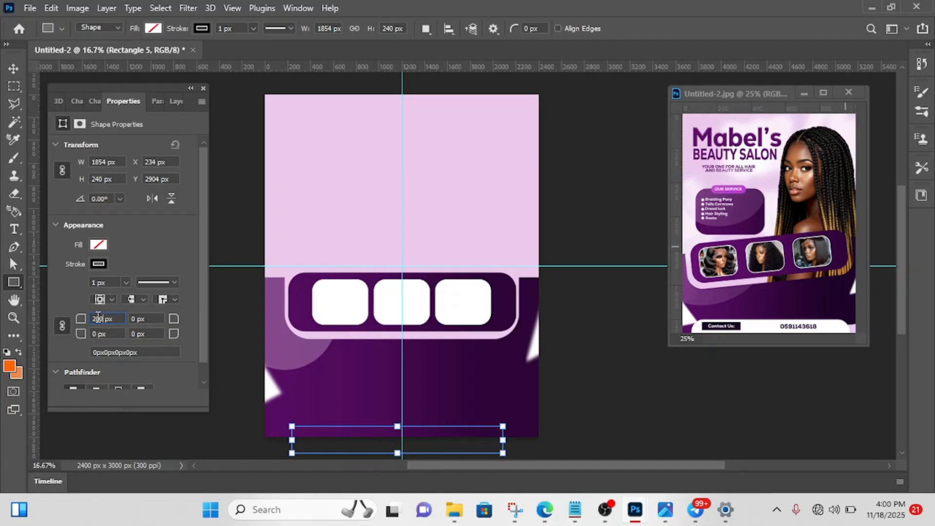
key("Return")
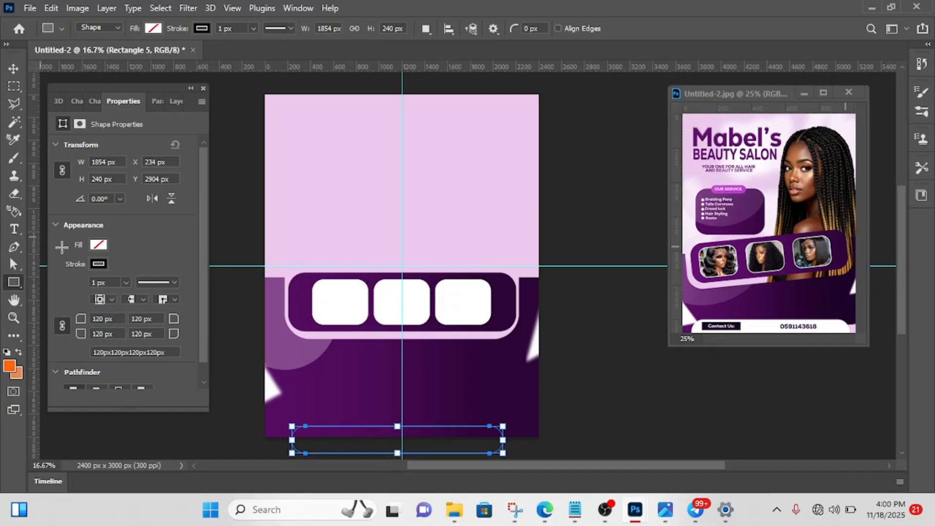
- Fill the rounded contact bar at the page's bottom edge with white and remove its stroke
left_click(98, 246)
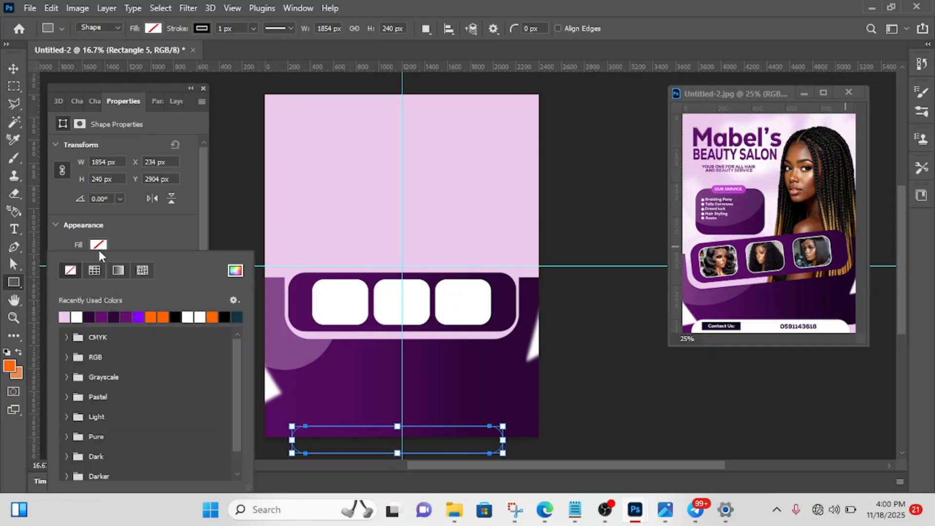
left_click(77, 317)
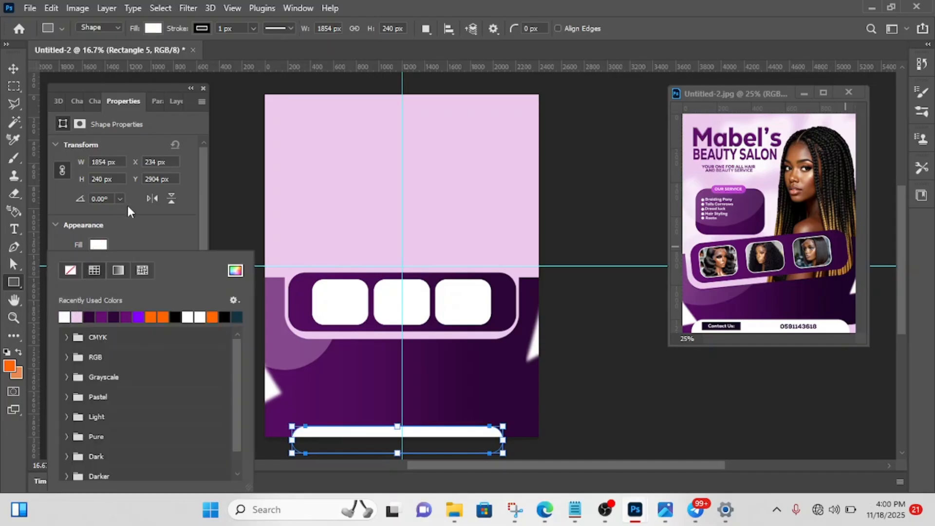
left_click(140, 238)
left_click(103, 264)
left_click(73, 274)
left_click(130, 238)
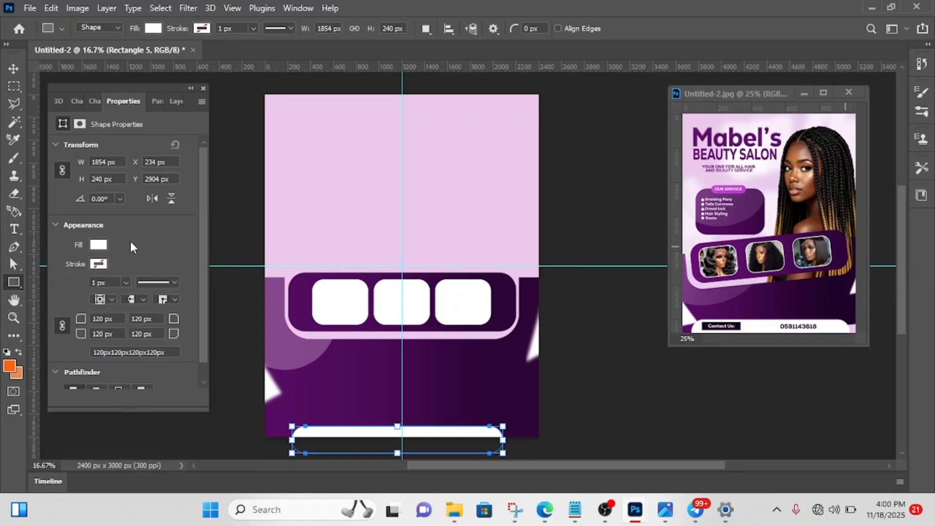
- Nudge the white contact bar up and right to X 270 px, Y 2814 px, centring it on the vertical guide, and deselect it
left_click(14, 69)
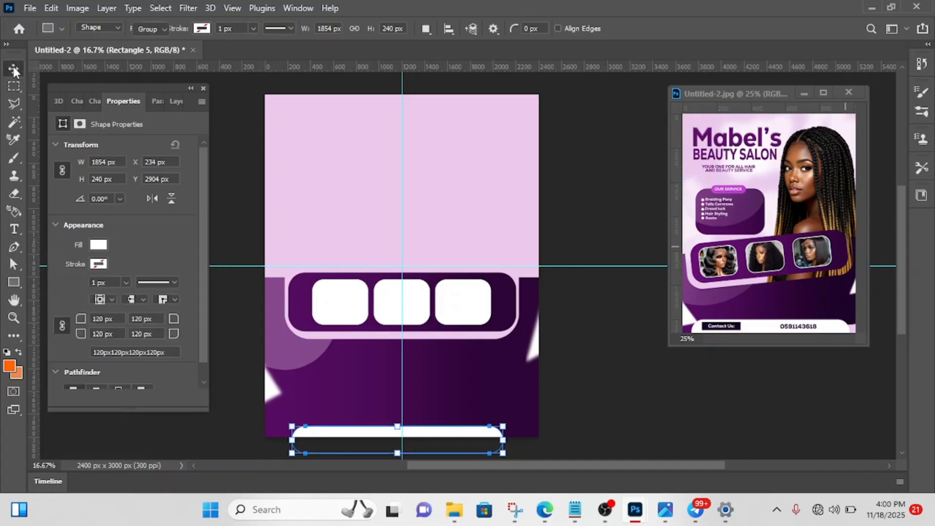
key("Up")
key("Up")
key("Up")
key("Up")
key("Up")
key("Up")
key("Up")
key("Up")
key("Up")
key("Up")
key("Up")
key("Up")
key("Up")
key("Up")
key("Up")
key("Up")
key("Up")
key("Up")
key("Up")
key("Up")
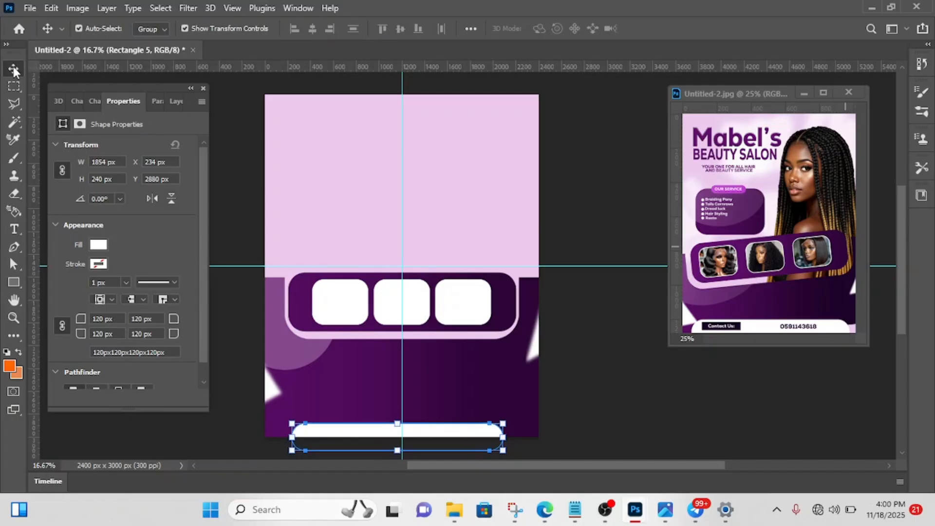
key("Up")
key("Up")
key("Up")
key("Up")
key("Up")
key("Up")
key("Up")
key("Up")
key("Up")
key("Up")
key("Up")
key("Up")
key("Up")
key("Up")
key("Up")
key("Up")
key("Up")
key("Up")
key("Up")
key("Up")
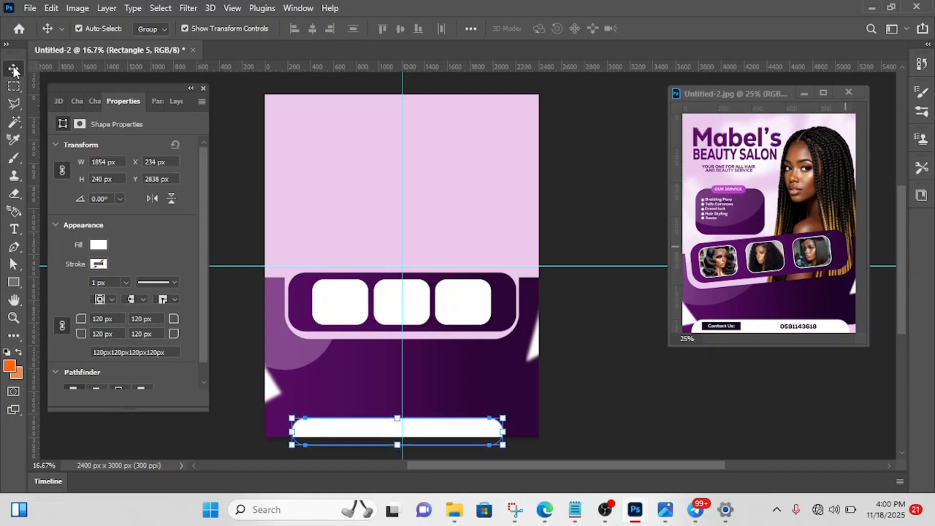
key("Right")
key("Right")
key("Right")
key("Right")
key("Right")
key("Right")
key("Right")
key("Right")
key("Right")
key("Right")
key("Right")
key("Right")
key("Right")
key("Right")
key("Right")
key("Right")
key("Right")
key("Right")
key("Right")
key("Right")
key("Right")
key("Right")
key("Right")
key("Right")
key("Right")
key("Right")
key("Right")
key("Right")
key("Right")
key("Right")
key("Right")
key("Right")
key("Right")
key("Right")
key("Right")
key("Right")
key("Up")
key("Up")
key("Up")
key("Up")
key("Up")
key("Up")
key("Up")
key("Up")
key("Up")
key("Up")
key("Up")
key("Up")
key("Up")
key("Up")
key("Up")
key("Up")
key("Up")
key("Up")
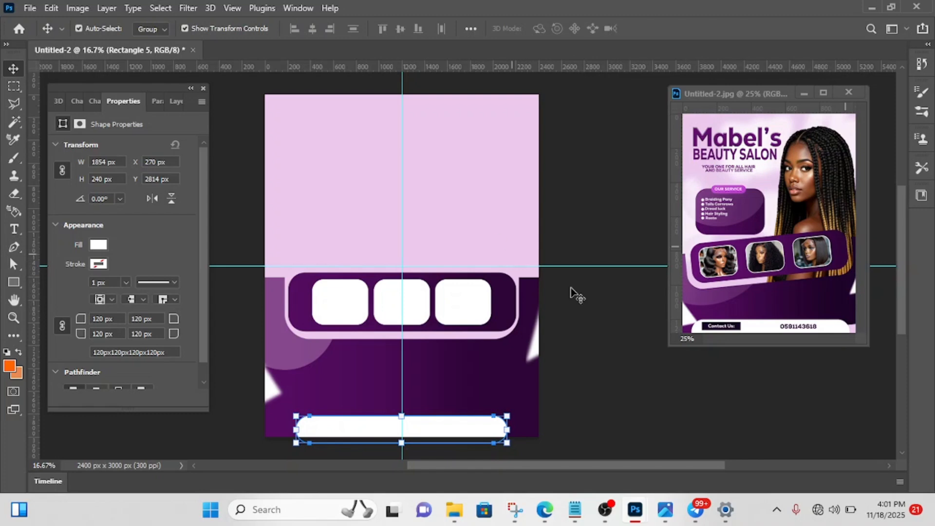
left_click(628, 332)
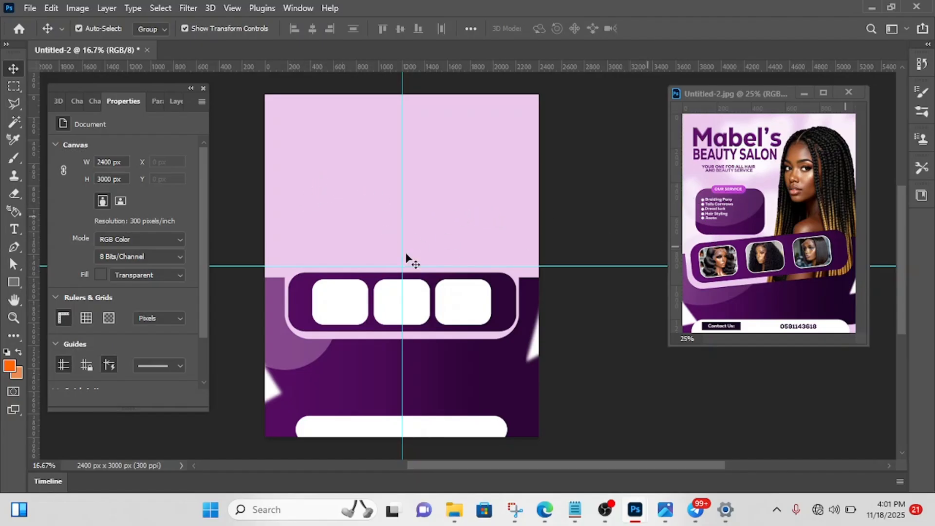
- Draw a rectangle about 852 × 630 px from a new vertical guide near x = 200 px and round its corners to about 144 px
left_click(14, 282)
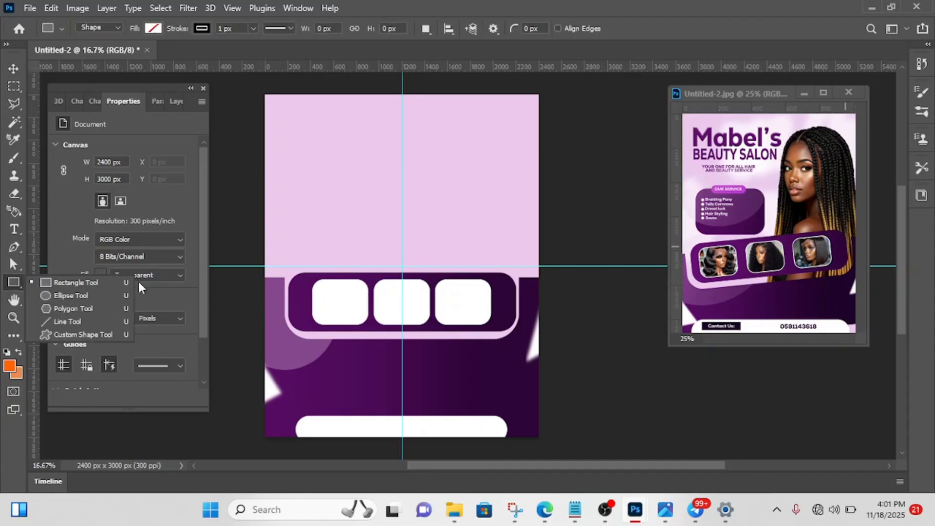
left_click_drag(35, 371, 287, 327)
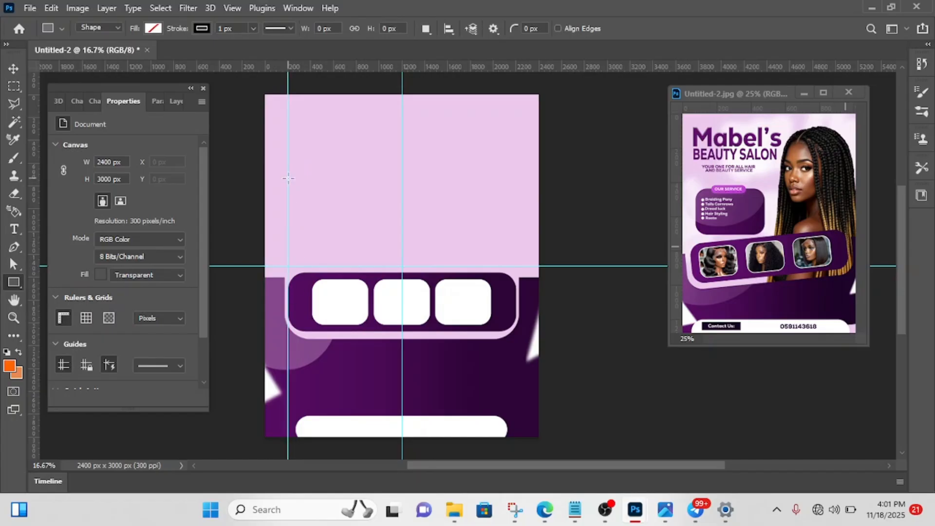
left_click_drag(288, 186, 384, 259)
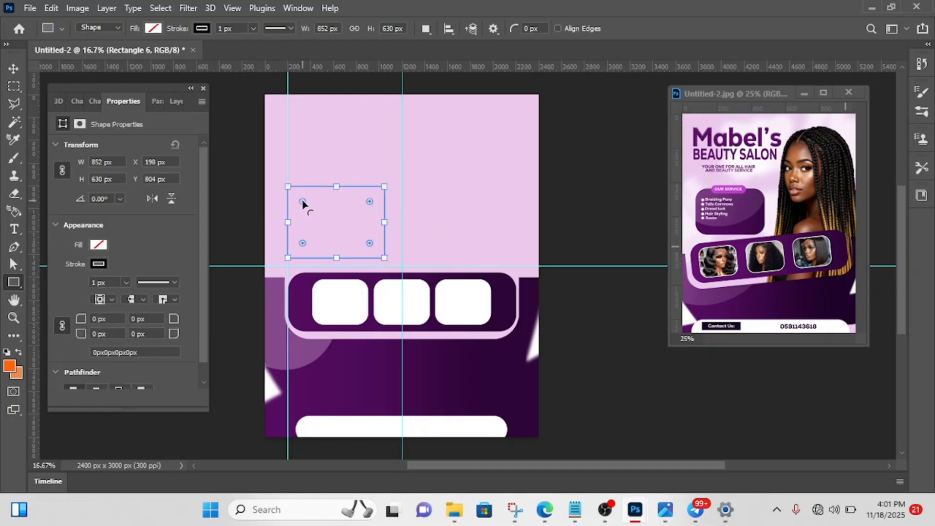
left_click_drag(302, 202, 303, 204)
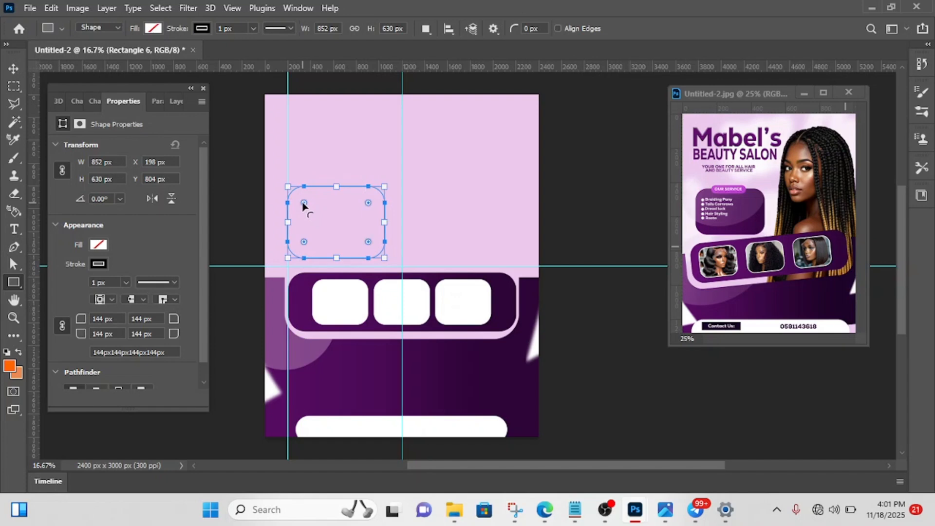
- Remove the stroke from the new rounded rectangle above the photo frames and apply the purple Gradient Overlay to it
left_click(97, 263)
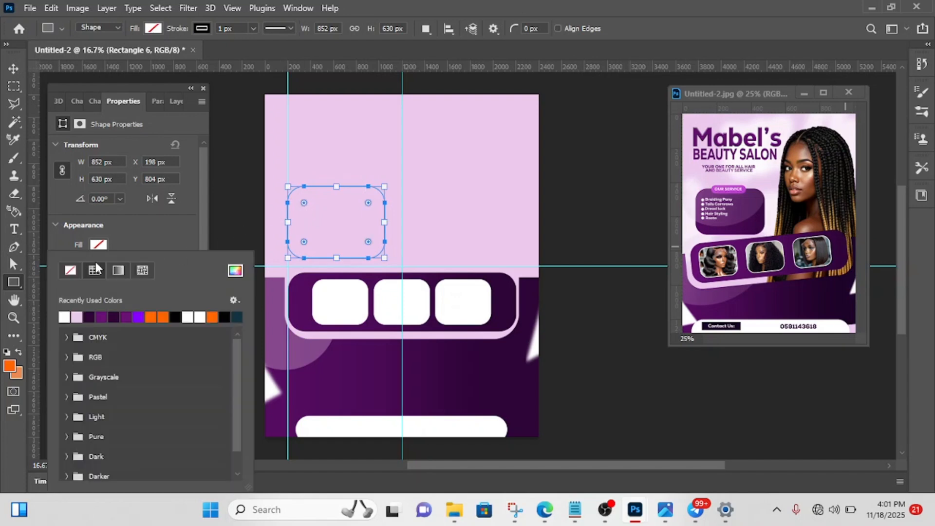
left_click(69, 271)
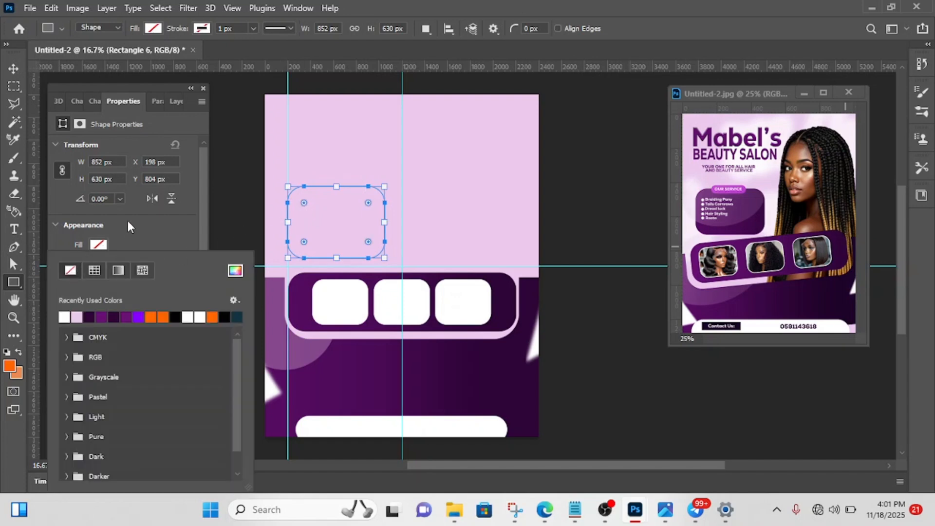
left_click(171, 99)
left_click(171, 99)
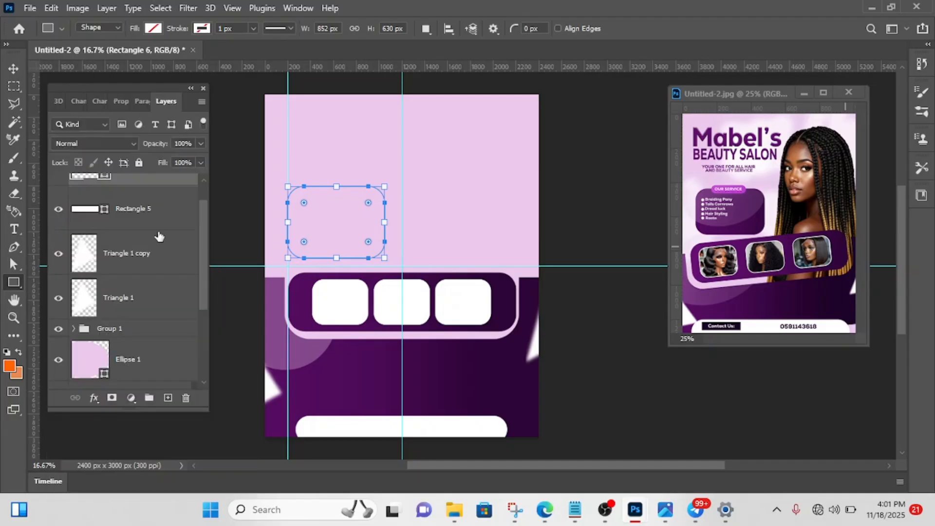
left_click(95, 398)
left_click(118, 353)
left_click(476, 188)
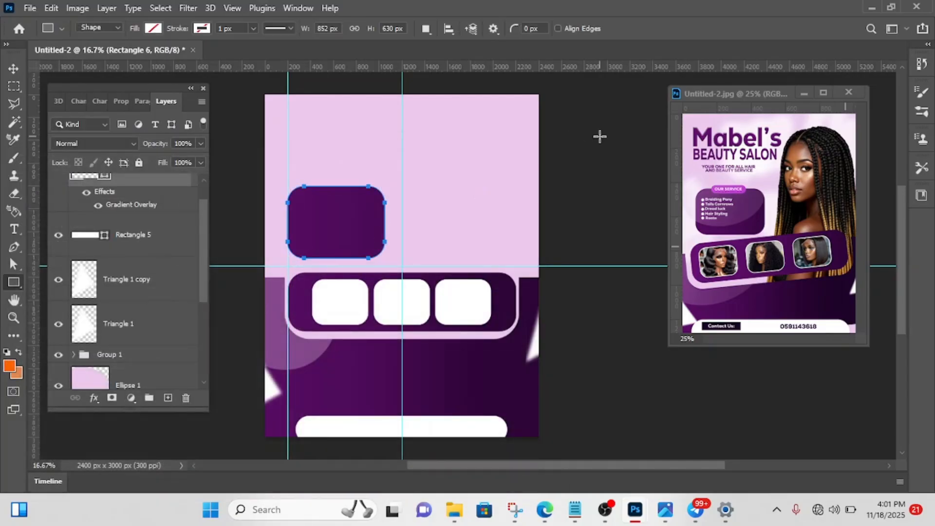
left_click(598, 136)
left_click(504, 234)
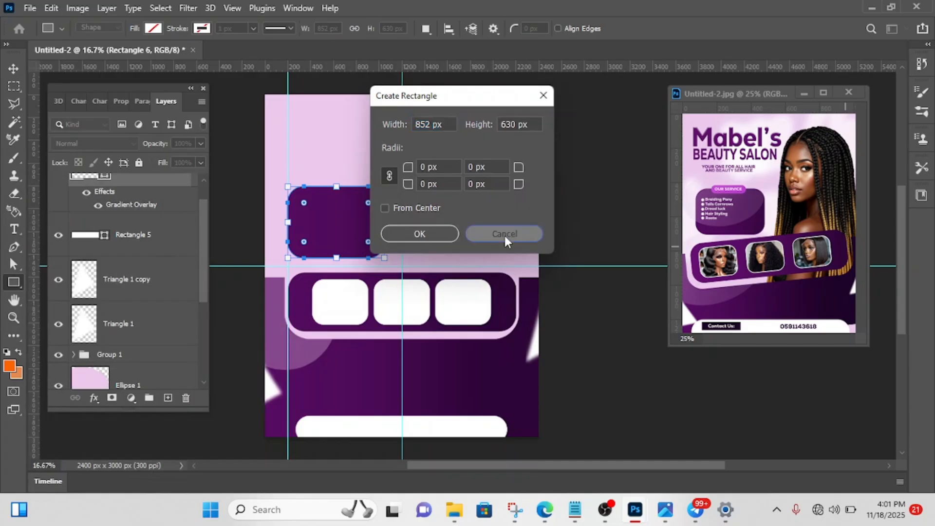
- Move the central vertical guide to the right edge of the purple rounded rectangle and clear the selection
key("v")
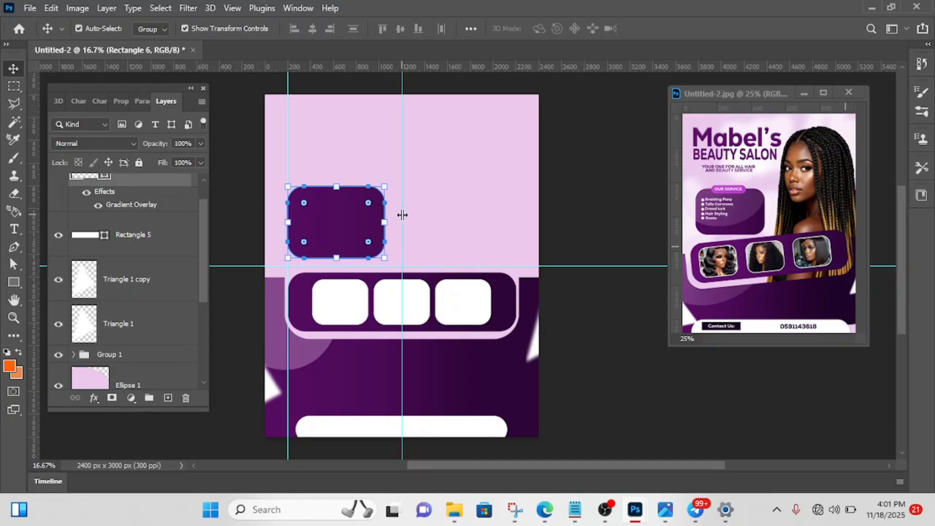
left_click_drag(403, 211, 385, 217)
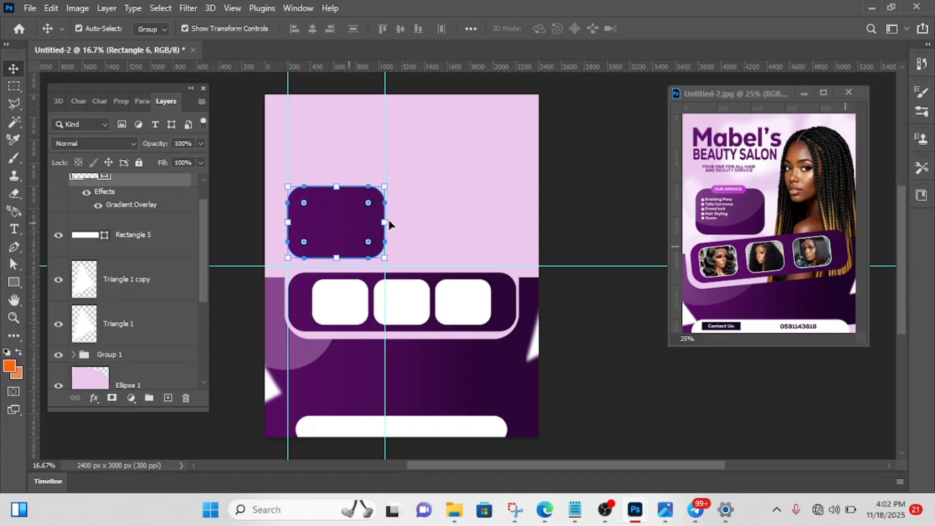
left_click(569, 203)
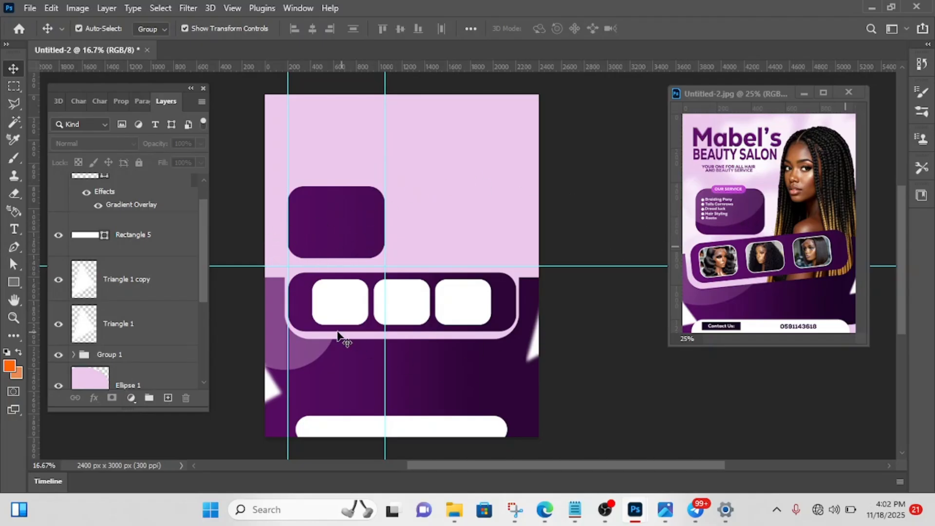
- Duplicate the translucent pink circle over the upper purple rectangle and place the copy's layer directly above Rectangle 6
left_click(300, 360)
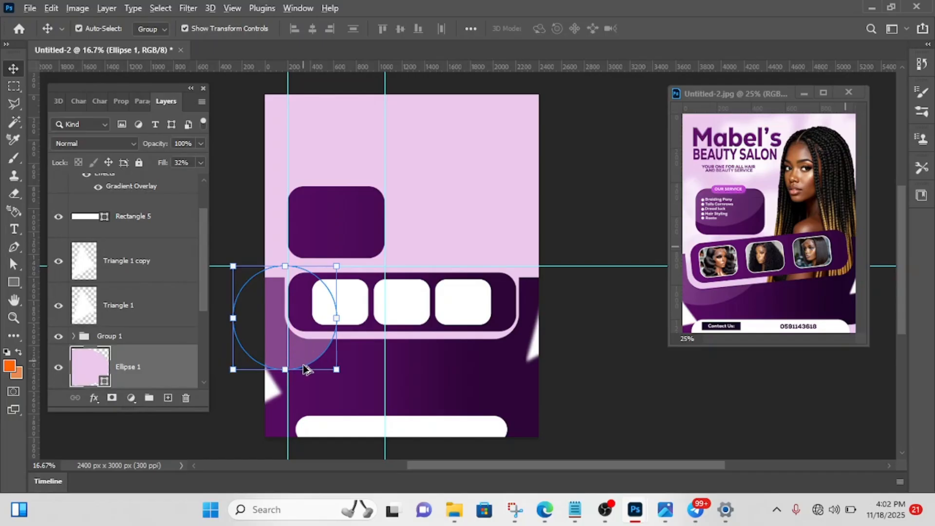
left_click_drag(302, 355, 337, 222)
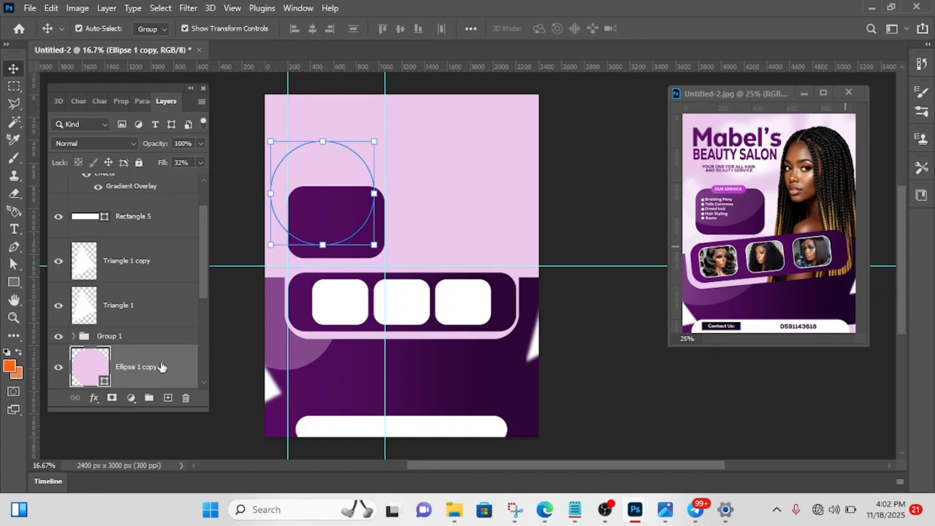
scroll(150, 375, "down", 5)
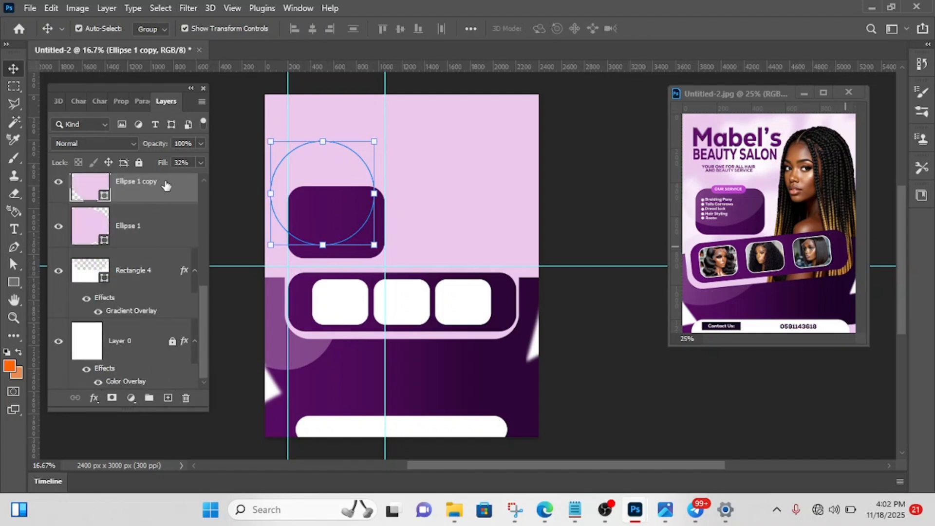
scroll(165, 185, "up", 3)
left_click_drag(148, 326, 168, 190)
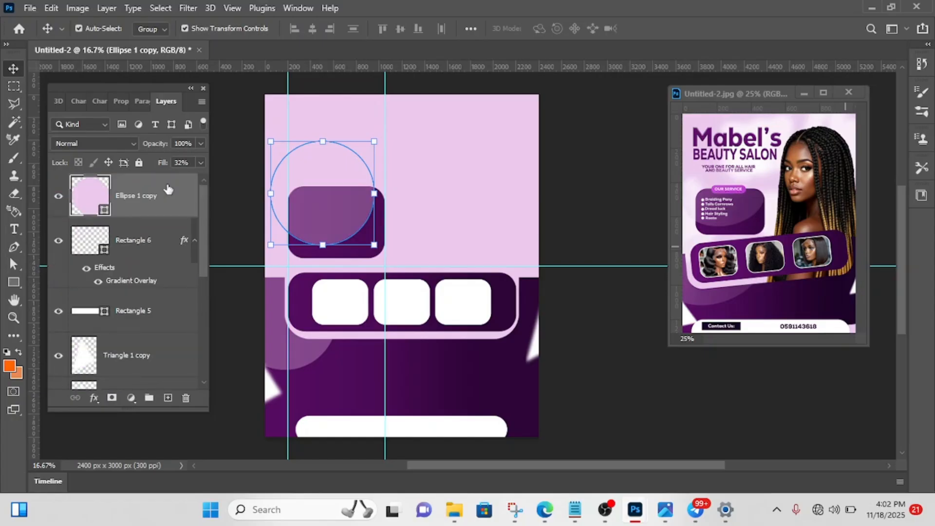
left_click(620, 197)
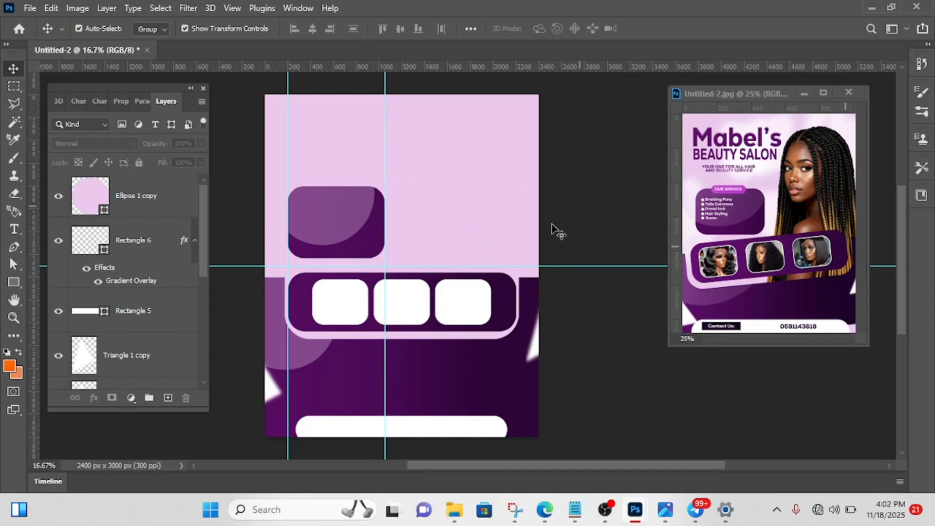
- Add the text "Mabel's" in Nexa Heavy at 25.49 pt near the page's upper-left corner
left_click(16, 228)
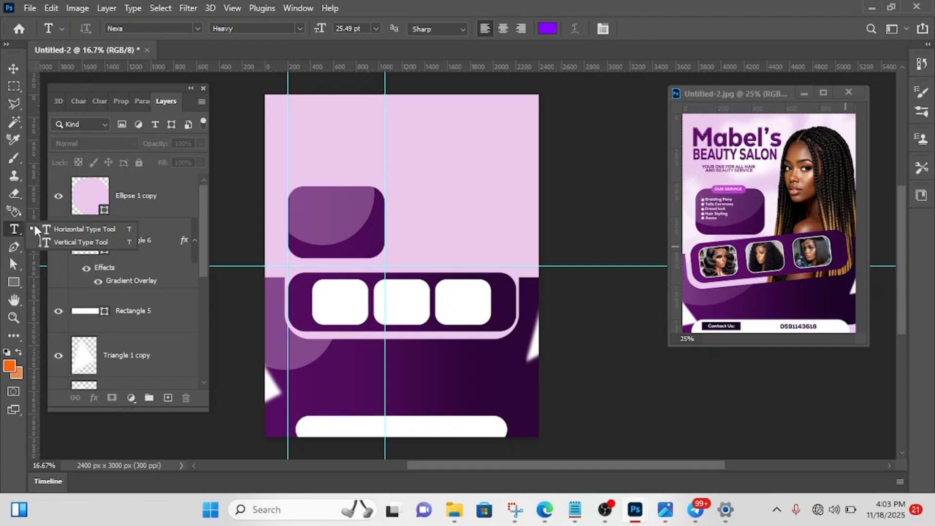
left_click(19, 226)
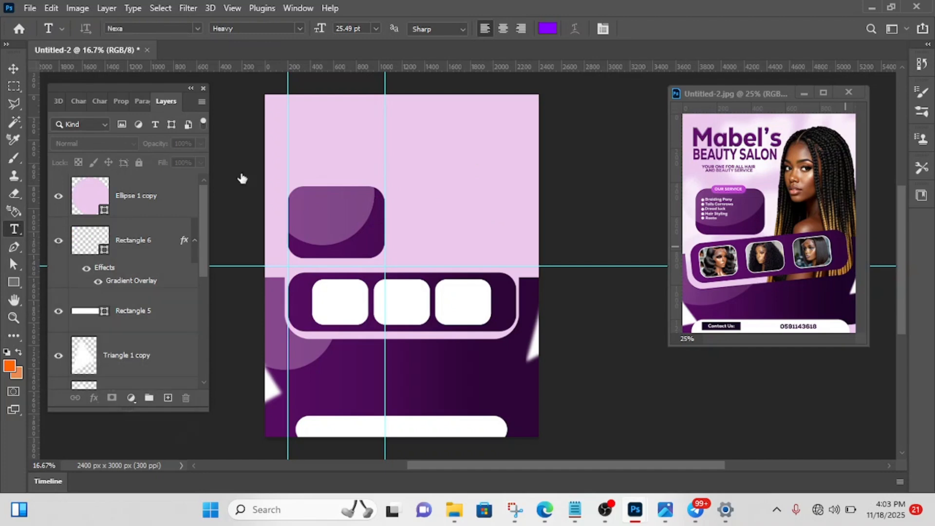
left_click(293, 127)
key("BackSpace")
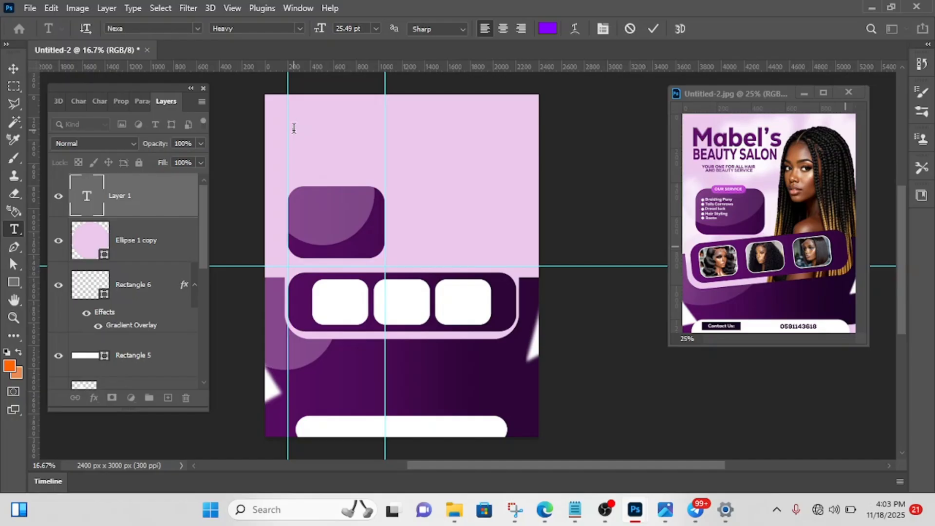
type("Mabel's")
left_click(654, 28)
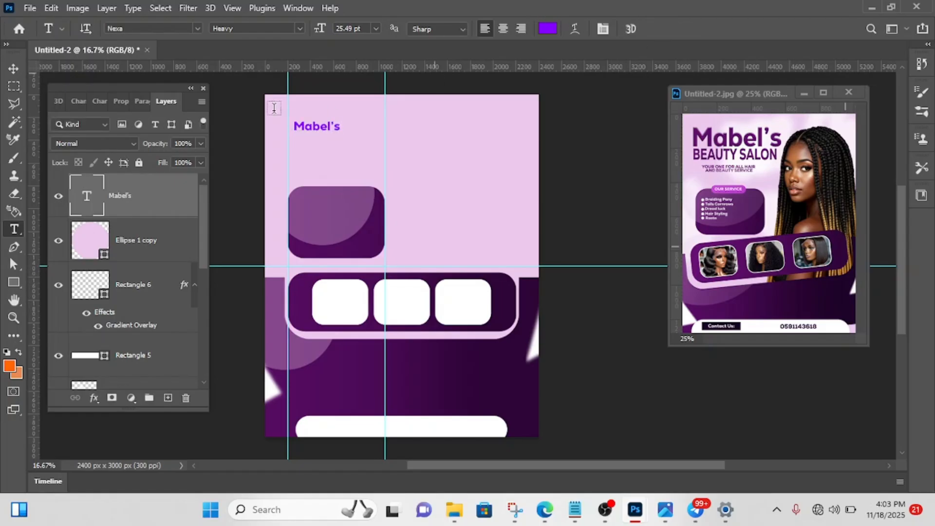
- Scale the "Mabel's" title proportionally to about 250%, giving a size of about 63.78 pt
left_click(12, 67)
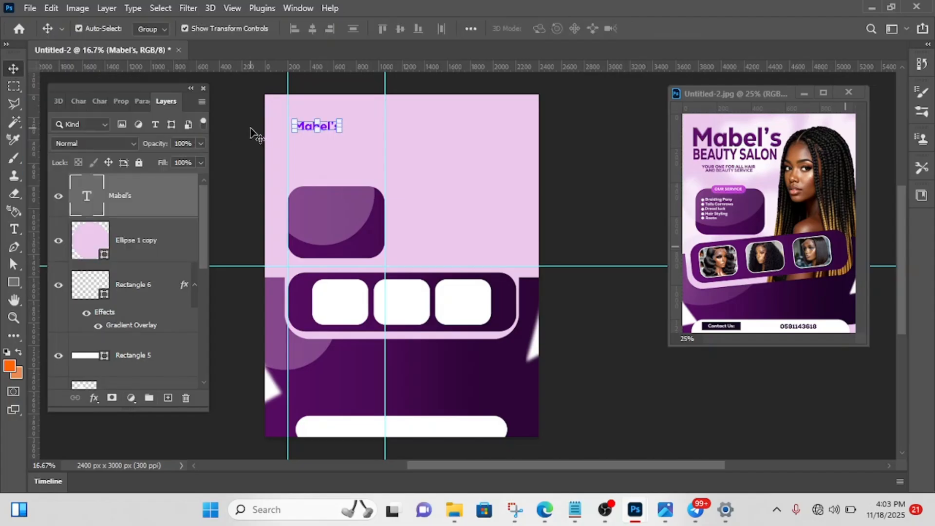
left_click(98, 101)
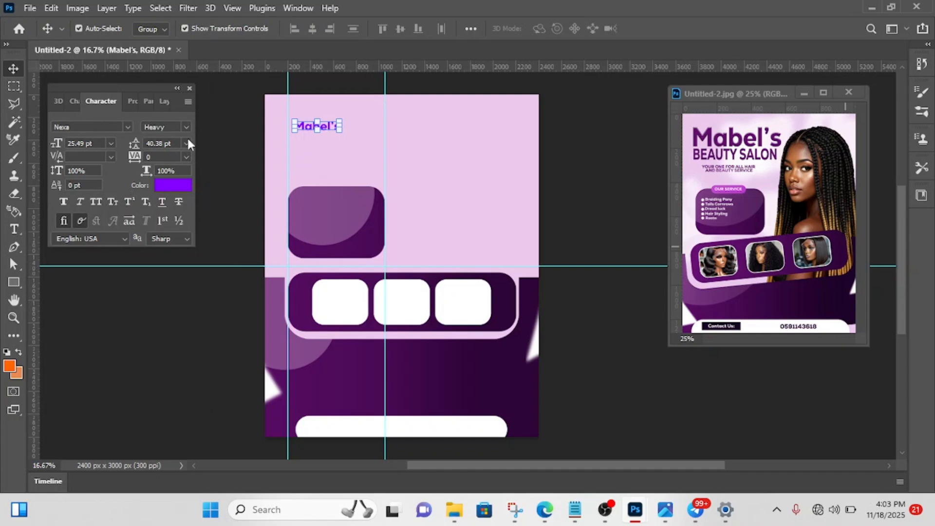
left_click_drag(339, 126, 412, 125)
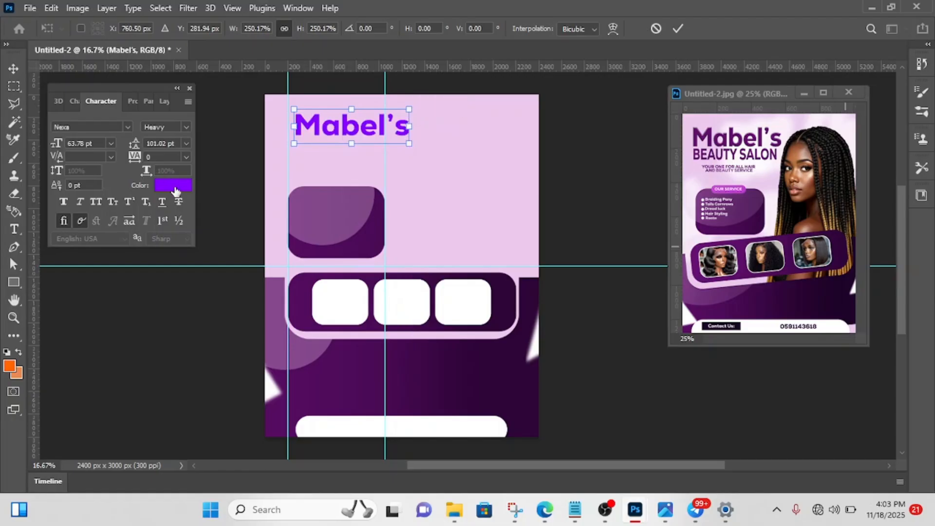
left_click(678, 29)
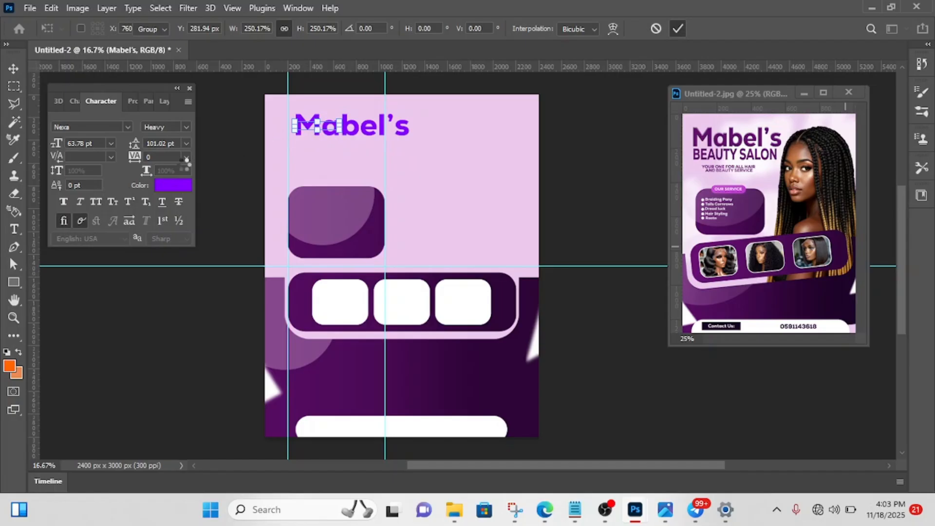
- Recolour the "Mabel's" title dark purple (RGB 83, 11, 95), sampled from the purple image band, and align its left edge with the left vertical guide
left_click(175, 186)
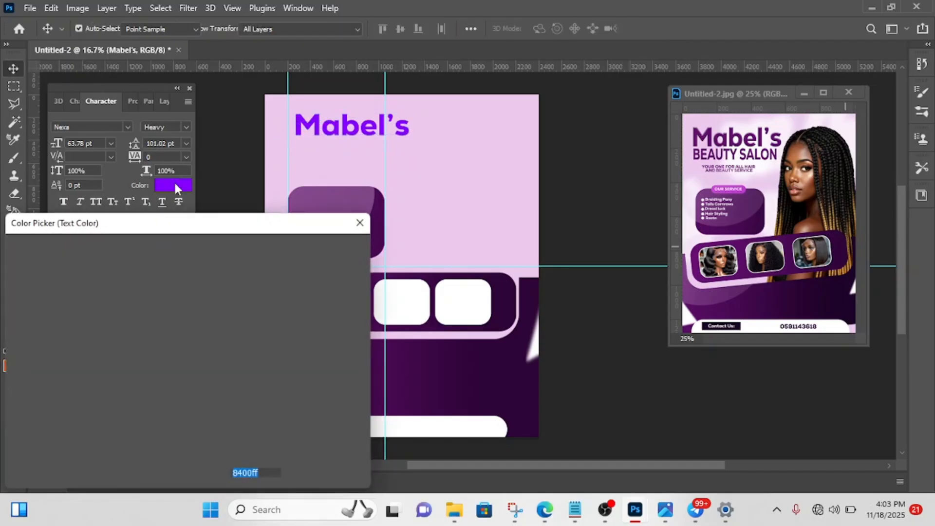
left_click(457, 369)
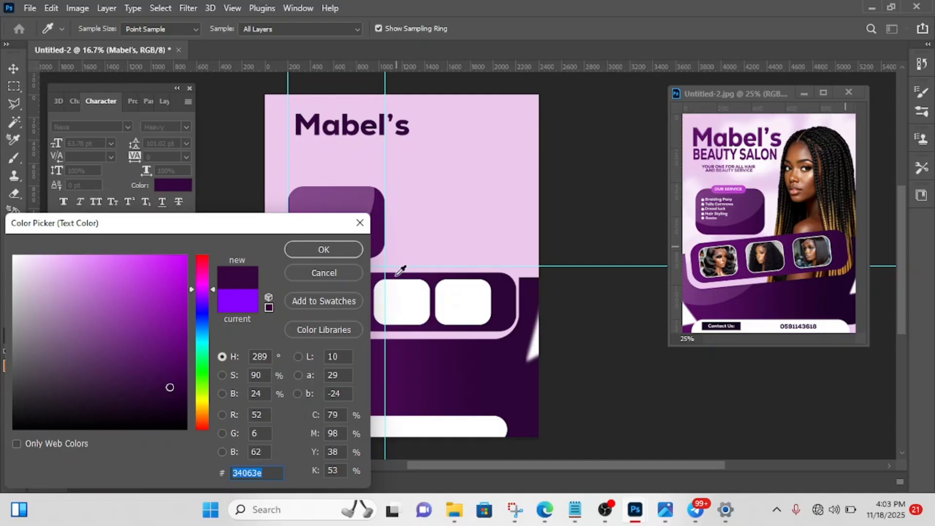
left_click_drag(310, 225, 193, 248)
left_click(301, 292)
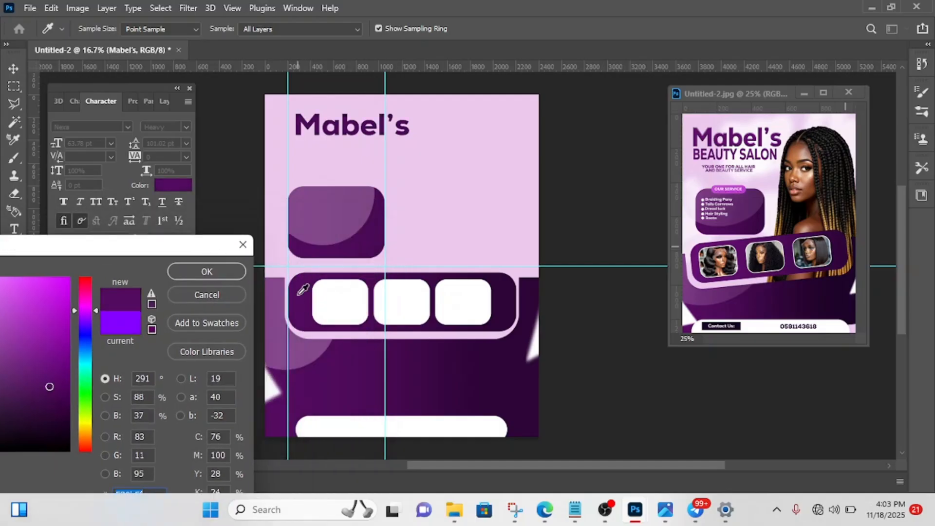
left_click(221, 272)
key("v")
mouse_move(326, 128)
left_mouse_down()
mouse_move(317, 96)
mouse_move(316, 140)
left_mouse_up()
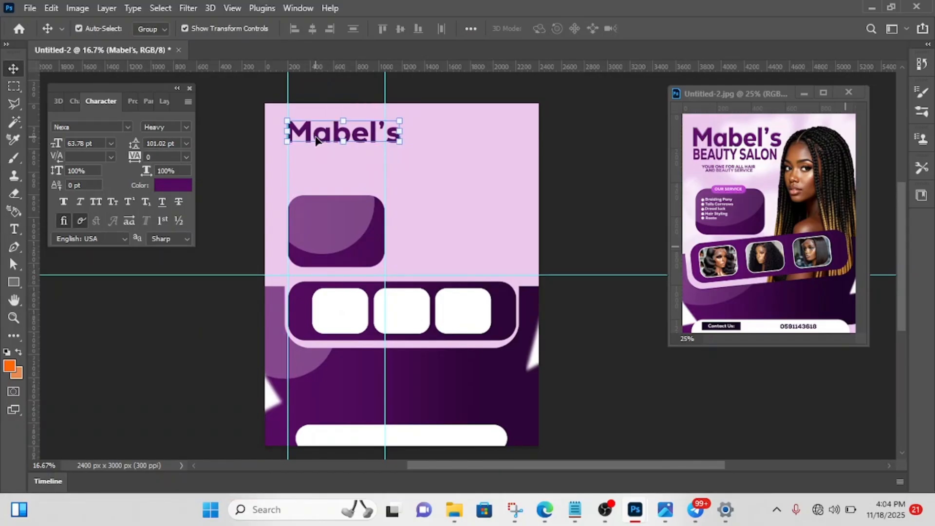
- Check the title's styling in the reference flyer Untitled-2.jpg and add a Bevel & Emboss effect to the "Mabel's" text layer
left_click(734, 149)
key("ctrl+plus")
key("ctrl+plus")
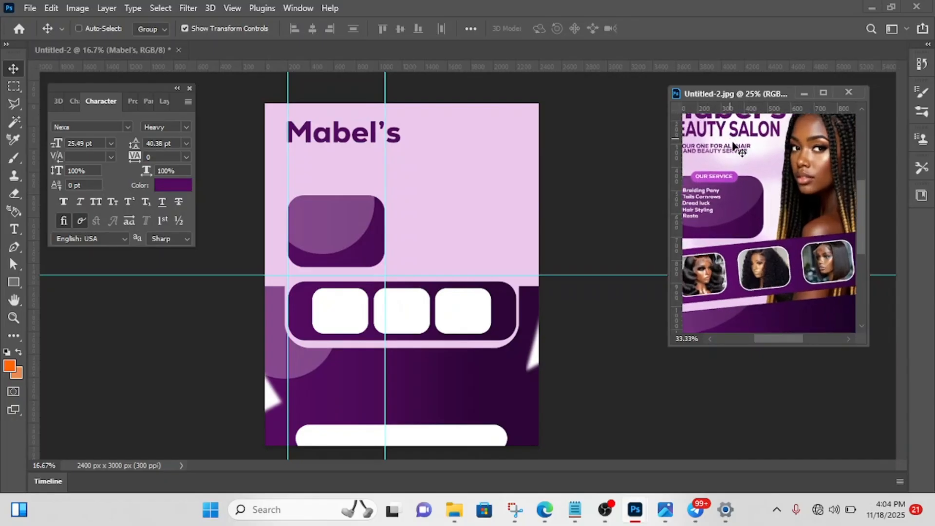
scroll(734, 149, "up", 4)
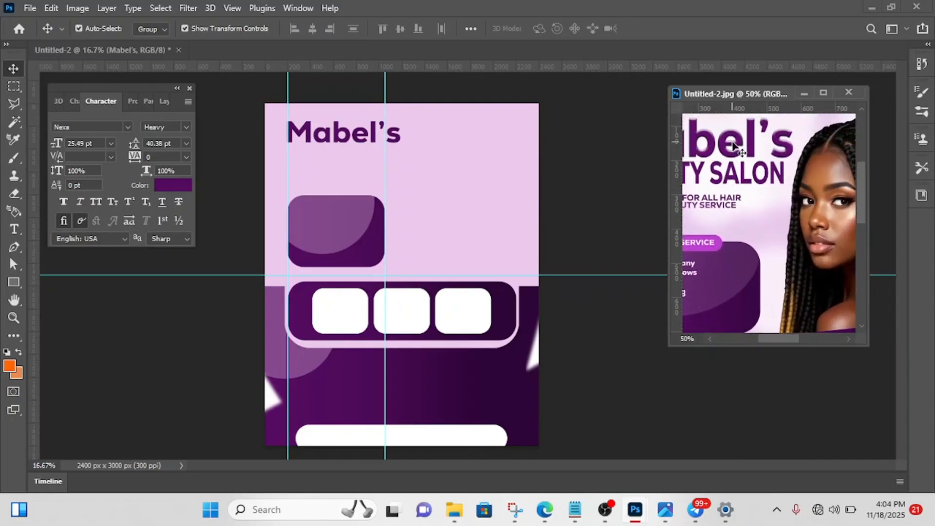
left_click_drag(775, 337, 746, 340)
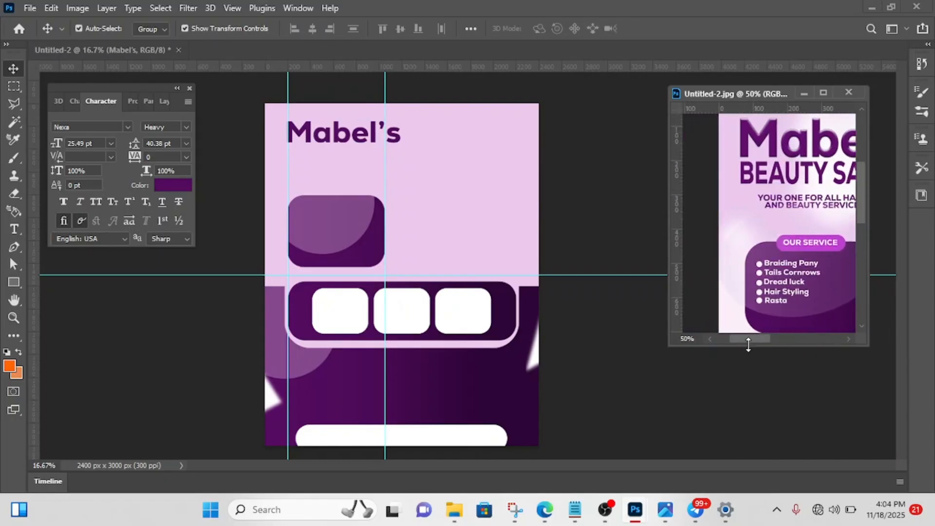
scroll(771, 212, "up", 1)
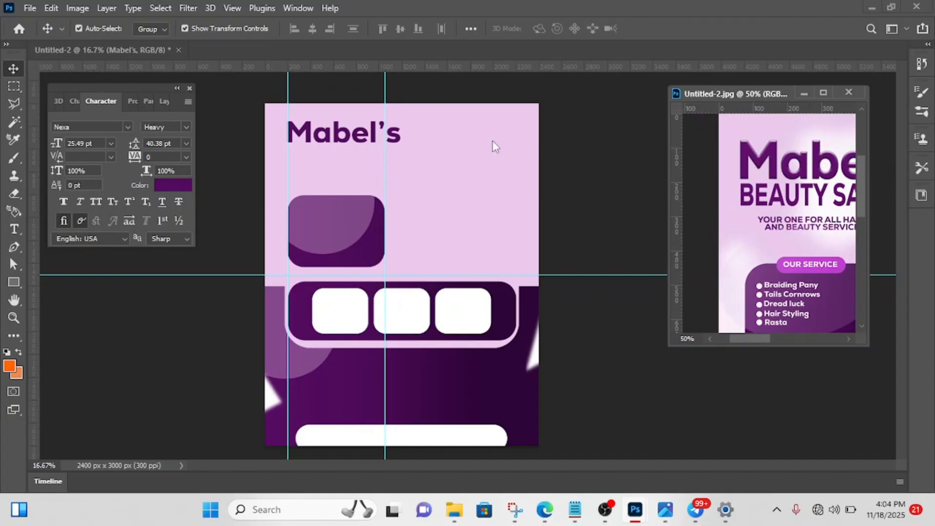
left_click(366, 143)
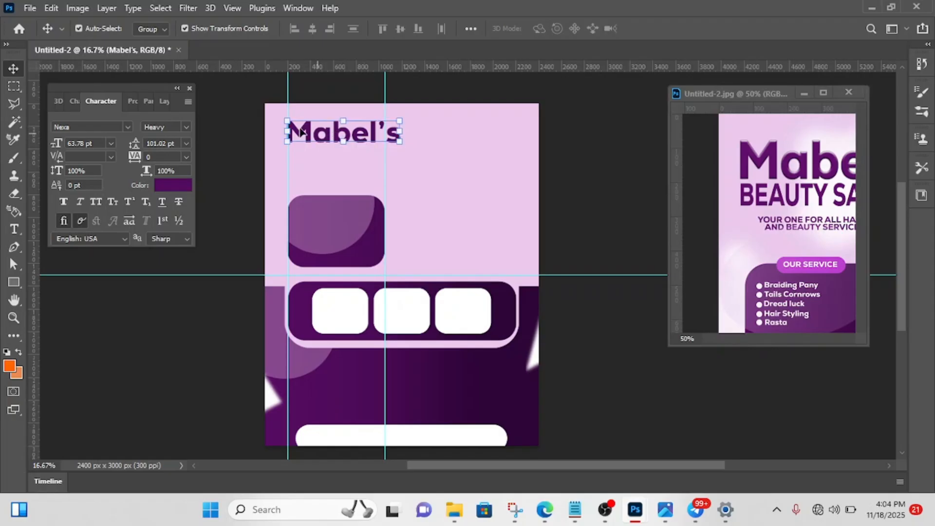
left_click(165, 103)
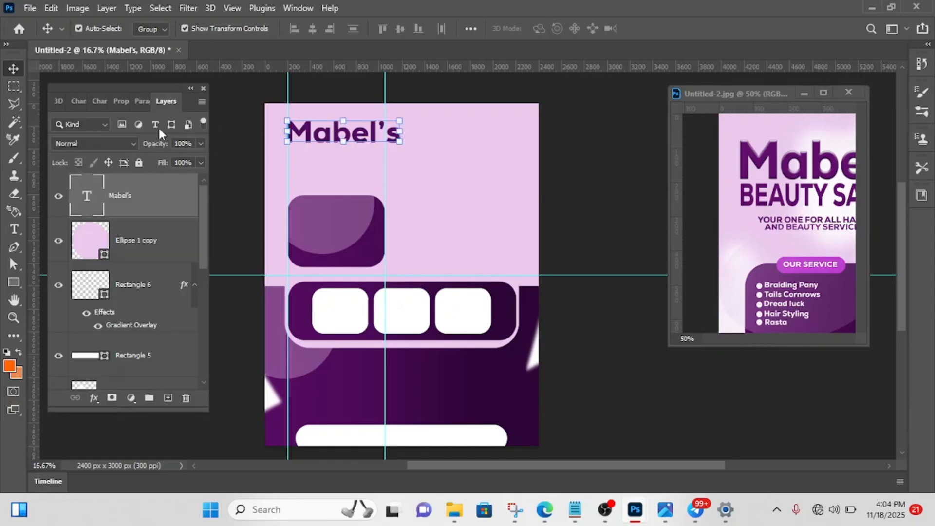
left_click(94, 398)
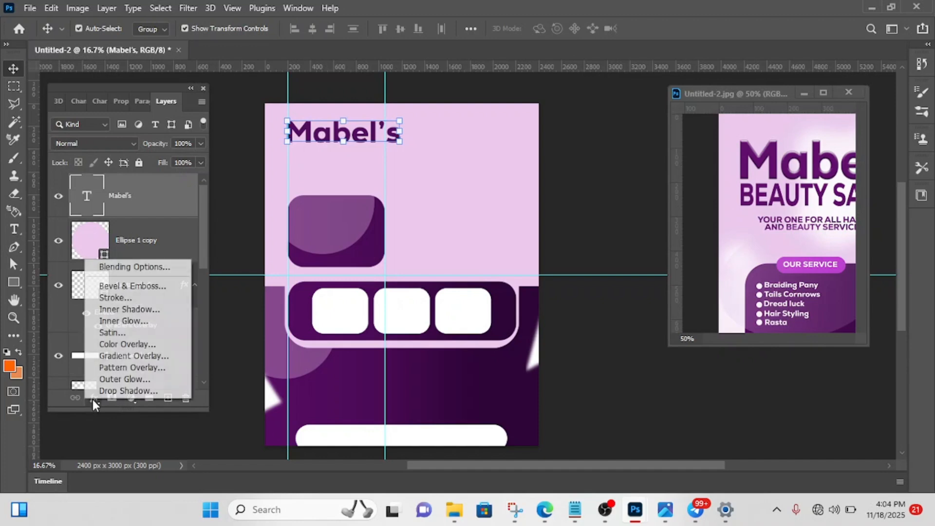
left_click(124, 286)
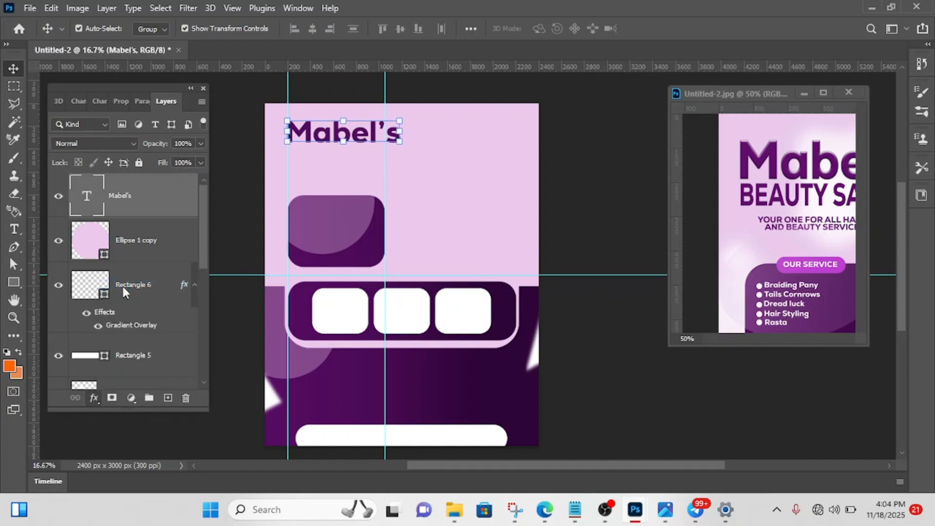
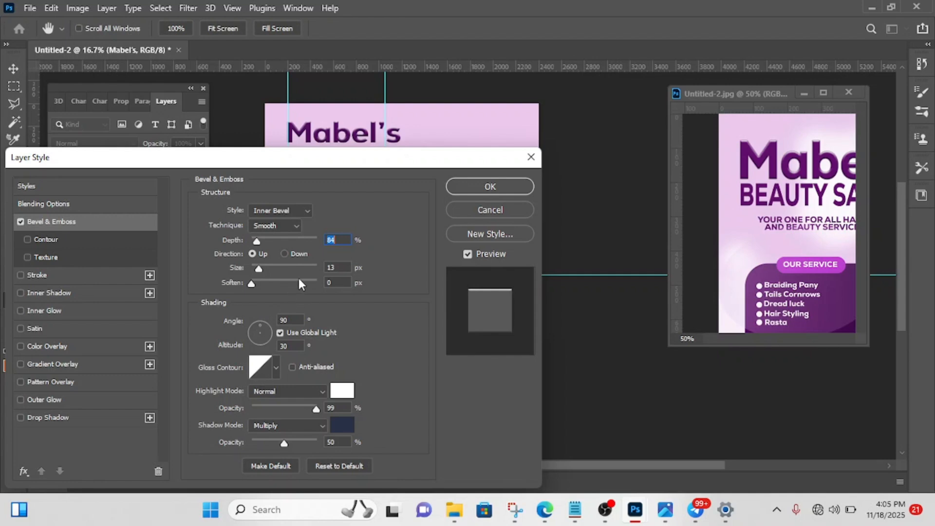
- Apply the Bevel & Emboss effect to the "Mabel's" title and check the text below it in the reference flyer Untitled-2.jpg
left_click(489, 186)
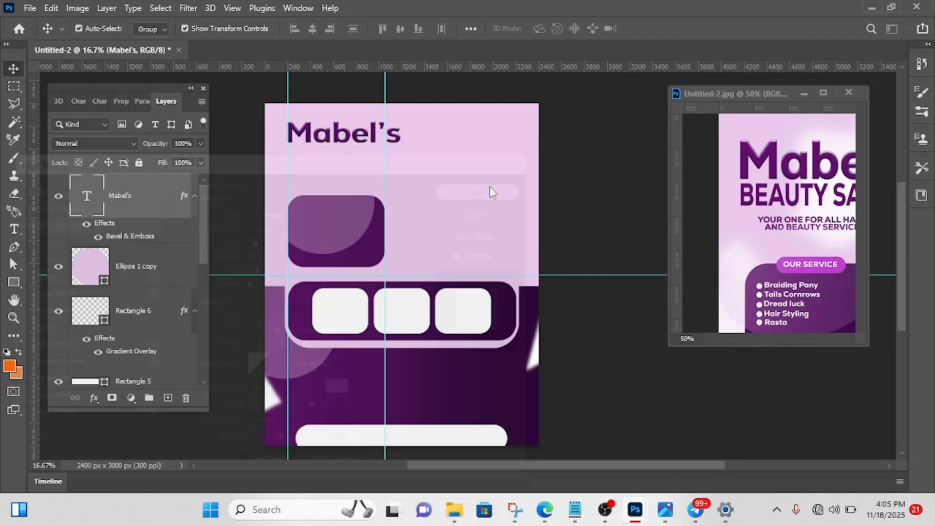
left_click(600, 157)
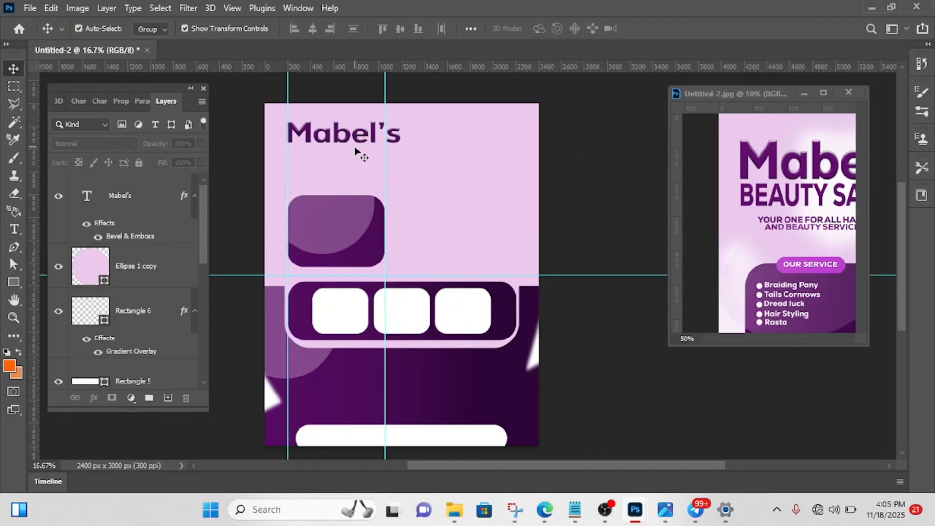
left_click(739, 213)
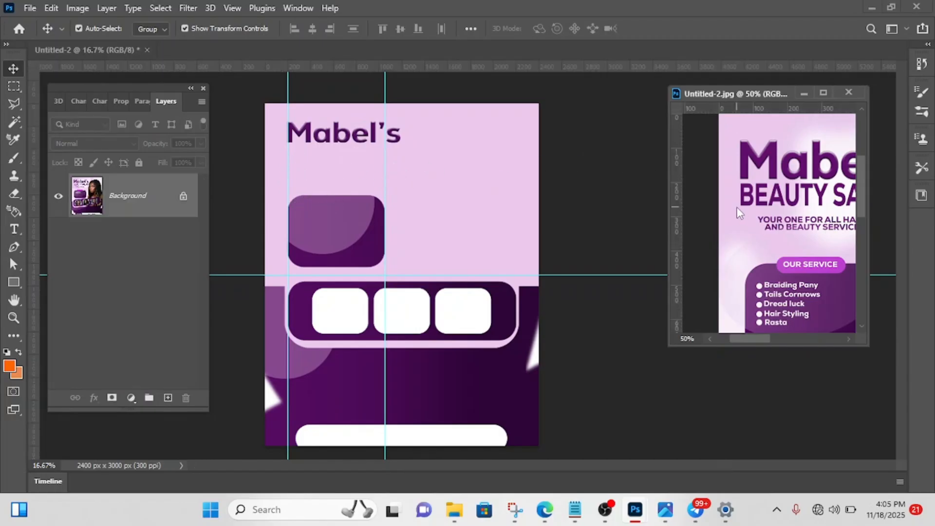
key("ctrl+minus")
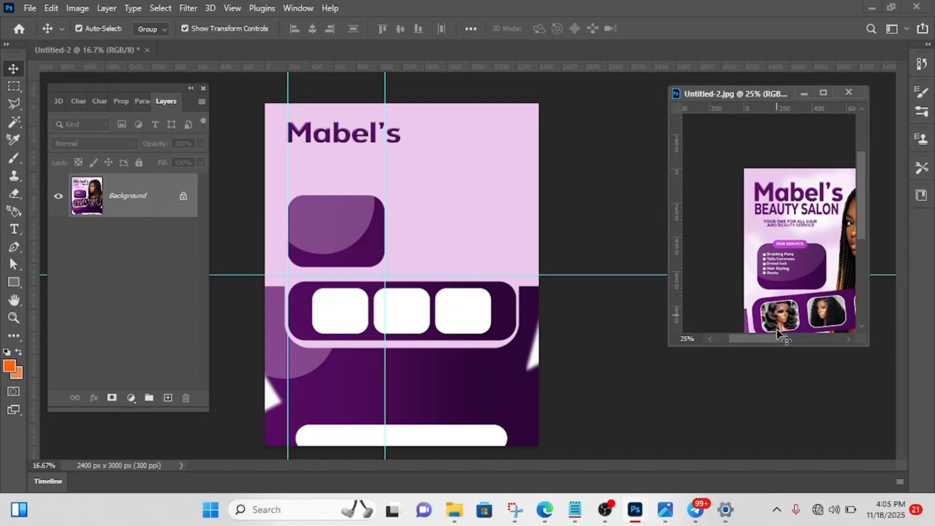
left_click_drag(765, 335, 784, 330)
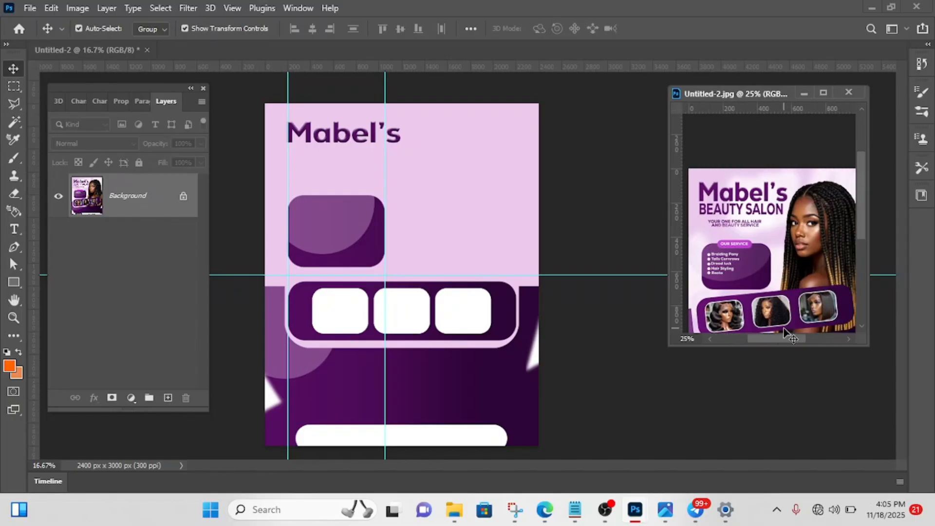
scroll(791, 260, "down", 3)
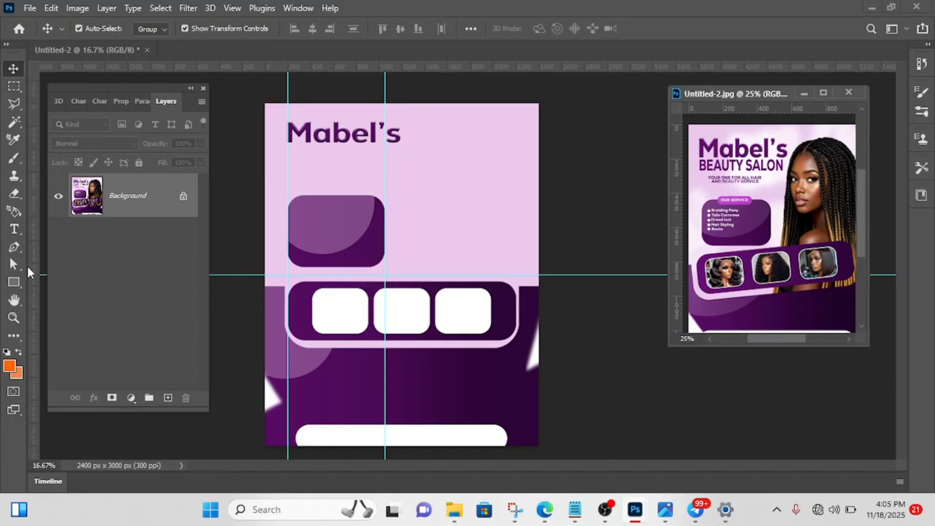
- Add the text "BEAUTY SALON" in Nexa Heavy at 25.49 pt below the "Mabel's" title
left_click(13, 228)
left_click(296, 151)
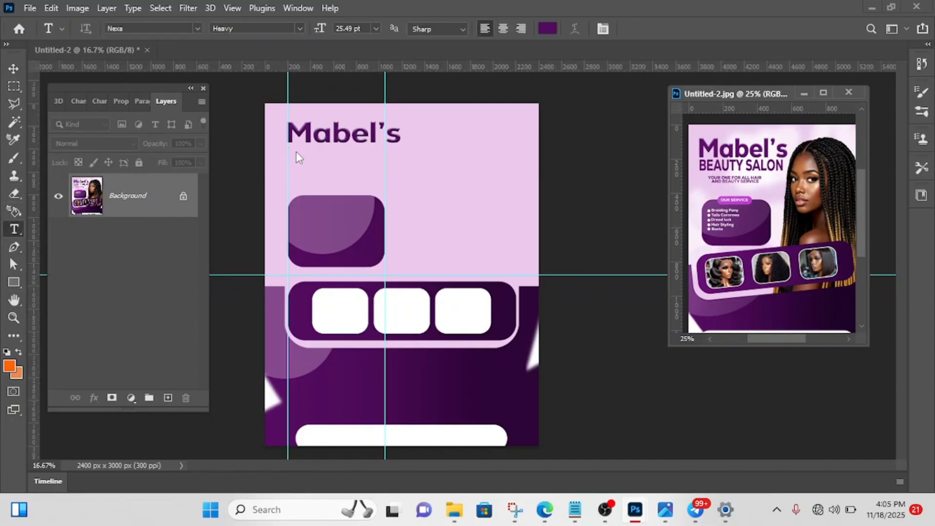
left_click(294, 150)
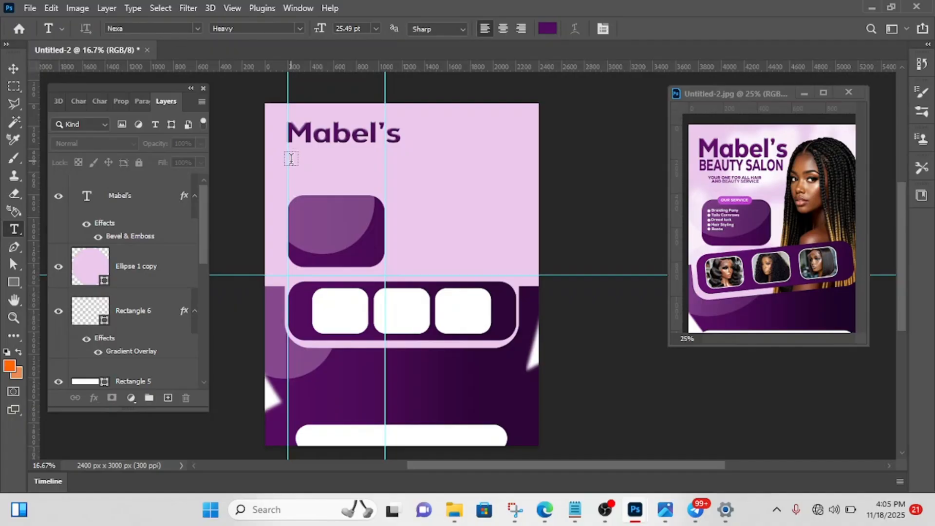
left_click(290, 167)
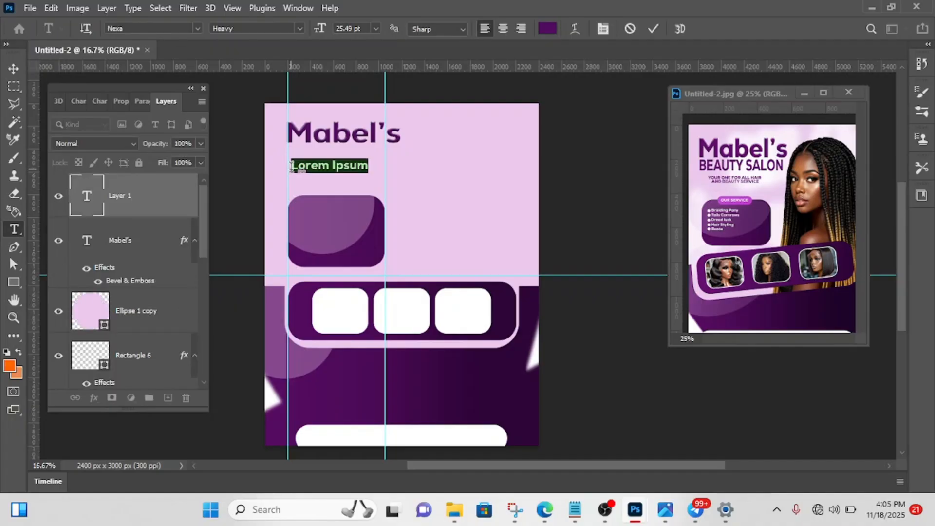
key("BackSpace")
type("Beauty")
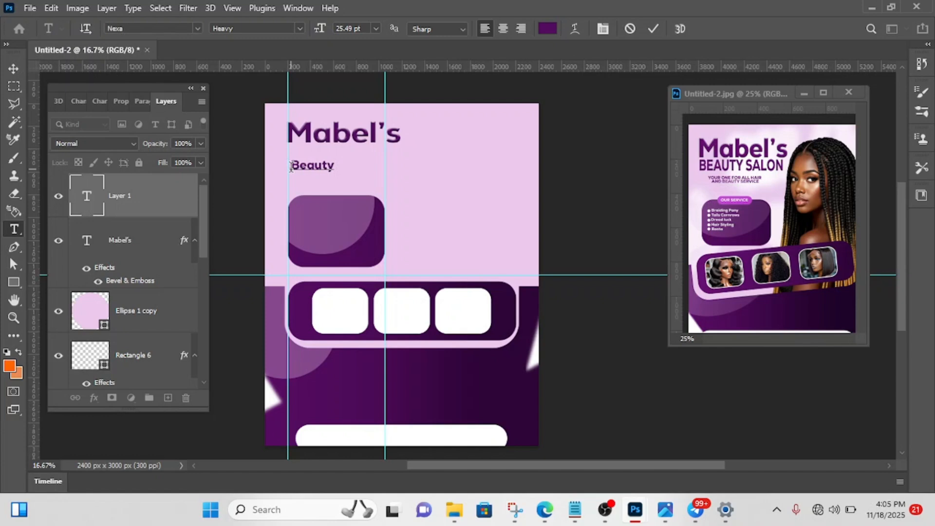
type(" SA")
key("BackSpace")
key("BackSpace")
key("BackSpace")
key("BackSpace")
key("BackSpace")
key("BackSpace")
key("BackSpace")
type("EAUTY SALON")
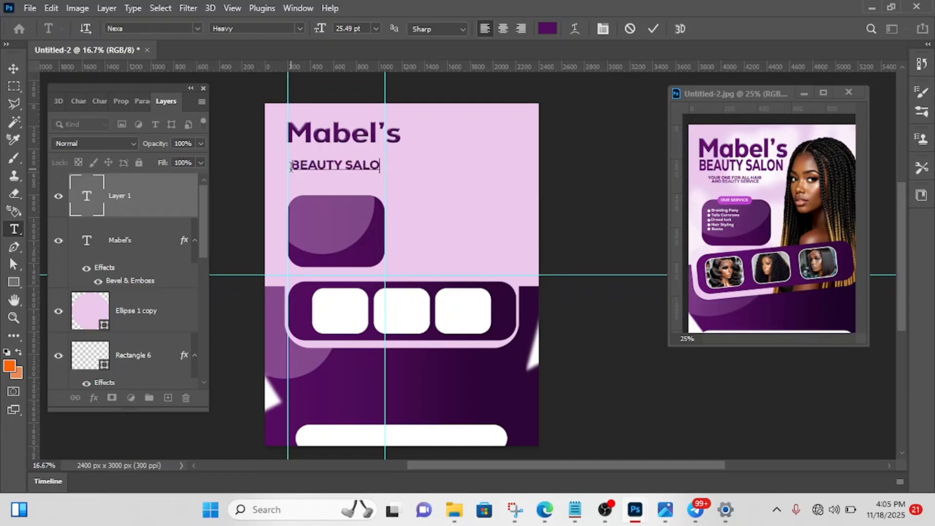
left_click(652, 29)
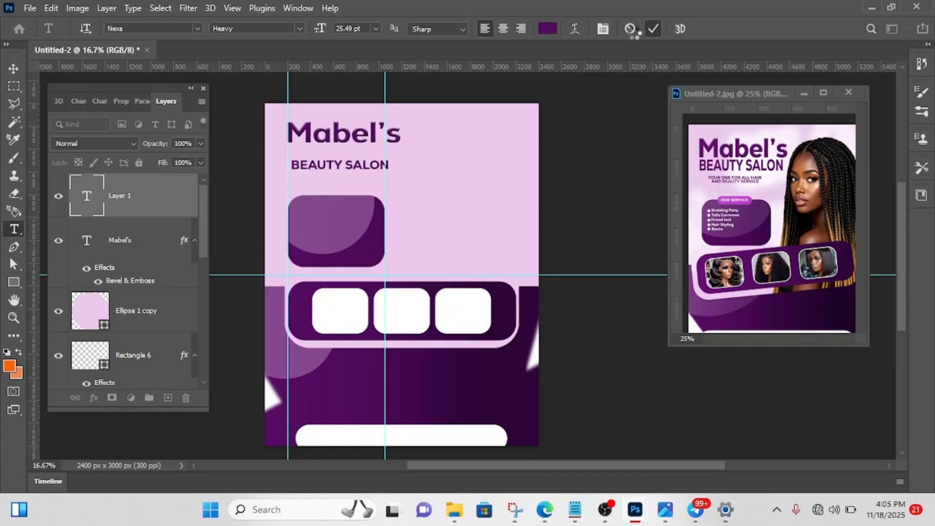
- Scale the "BEAUTY SALON" text proportionally to about 121% and move it up close beneath the "Mabel's" title
left_click(13, 70)
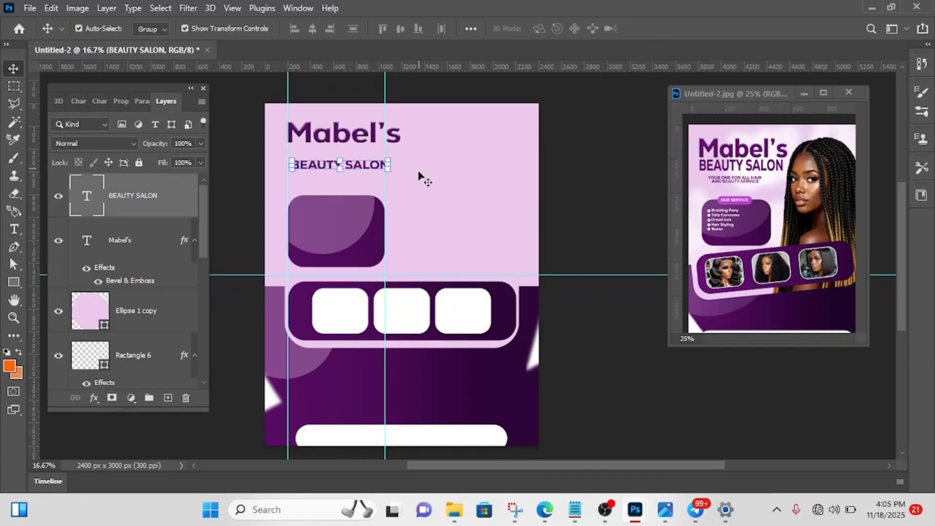
mouse_move(394, 165)
left_mouse_down()
mouse_move(426, 161)
mouse_move(380, 158)
left_mouse_up()
key("Up")
key("Up")
key("Up")
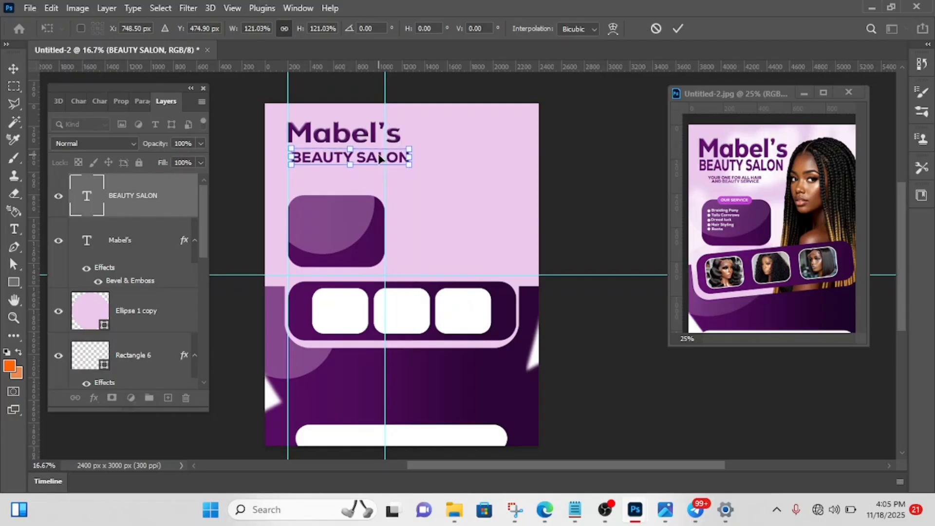
key("Up")
key("Up")
key("Up")
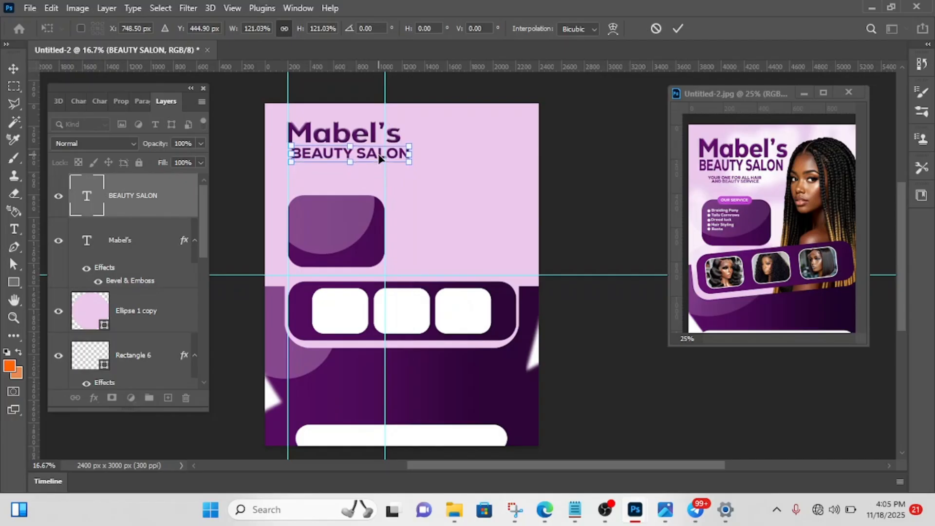
left_click(677, 28)
left_click(632, 171)
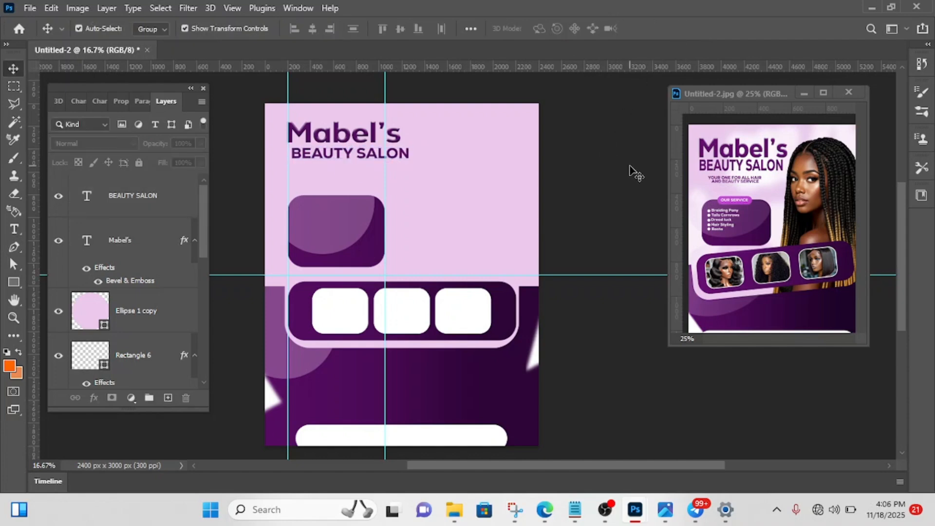
- Nudge the "BEAUTY SALON" text to align its left edge with the left vertical guide and tighten the gap below "Mabel's"
left_click(376, 158)
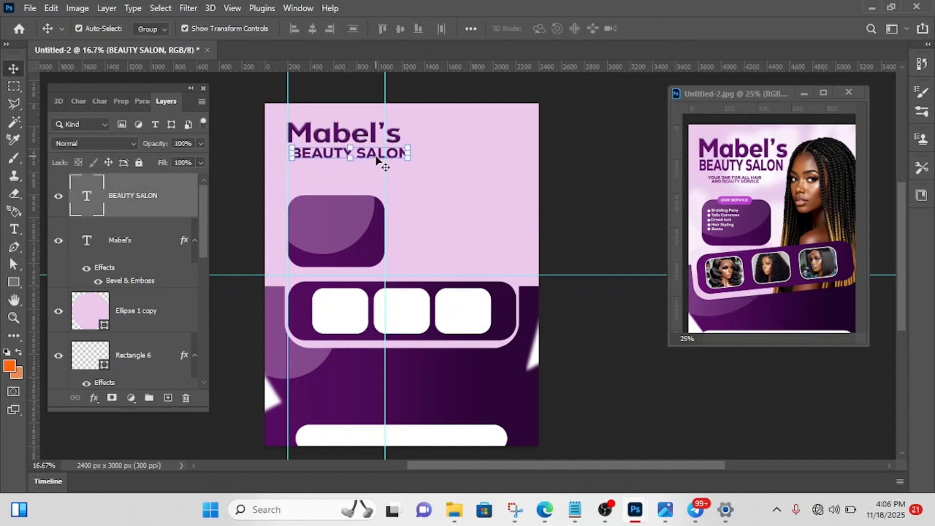
key("shift+Left")
key("shift+Left")
key("shift+Left")
key("shift+Left")
key("shift+Left")
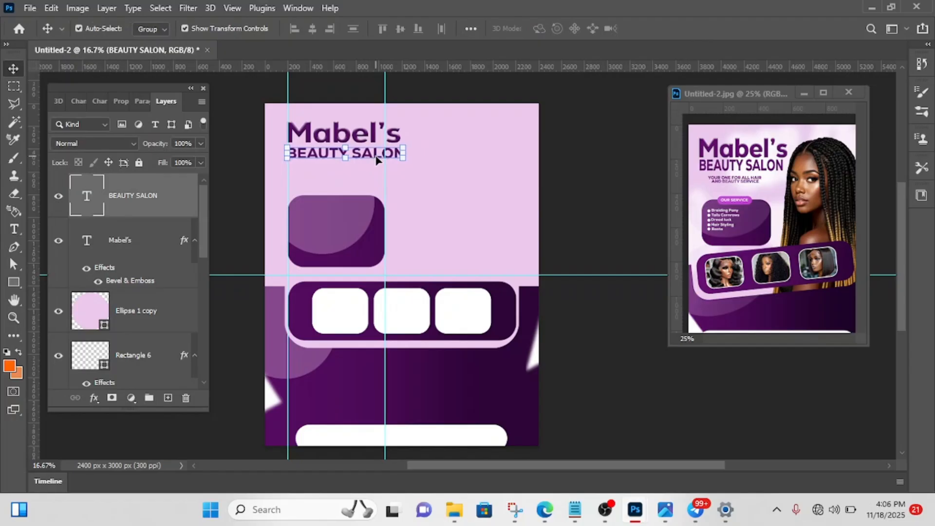
key("shift+Up")
key("shift+Up")
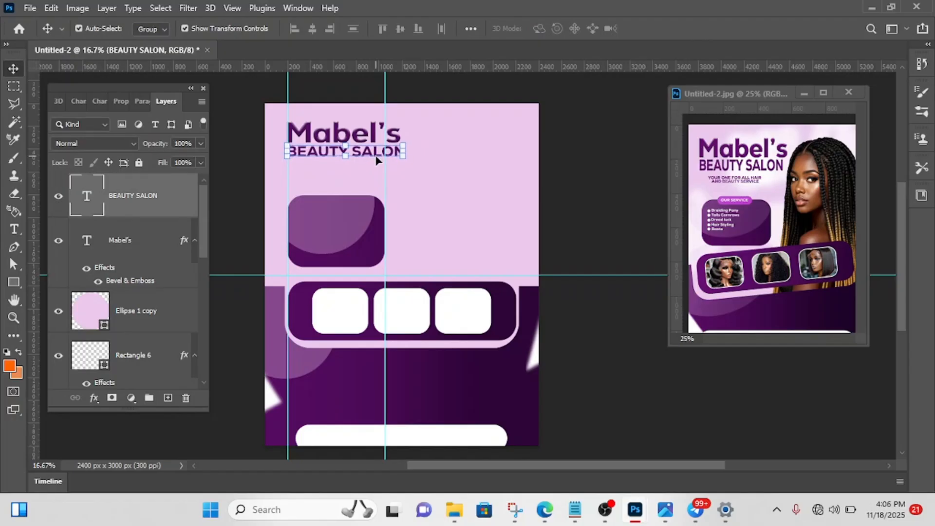
left_click(559, 187)
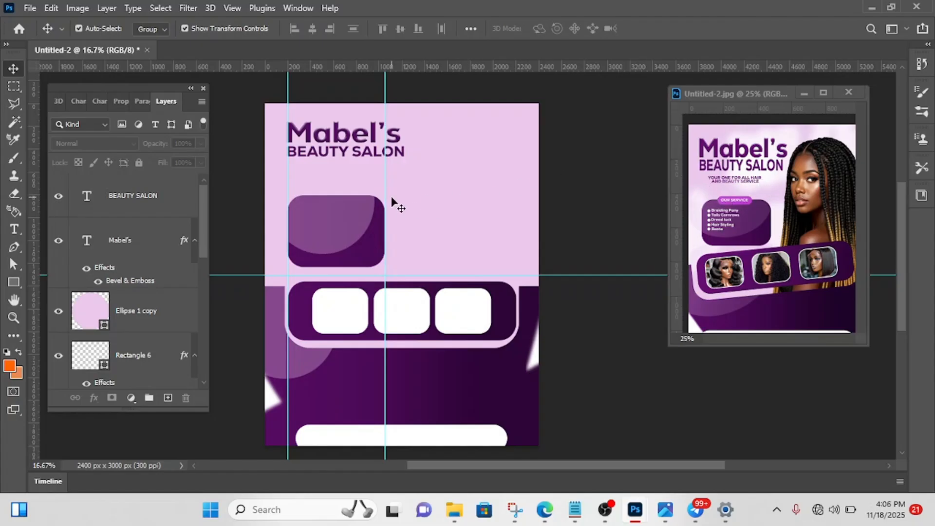
- Add the tagline "Your one for all hair and beauty service" in Nexa Heavy at 25.49 pt below "BEAUTY SALON"
key("t")
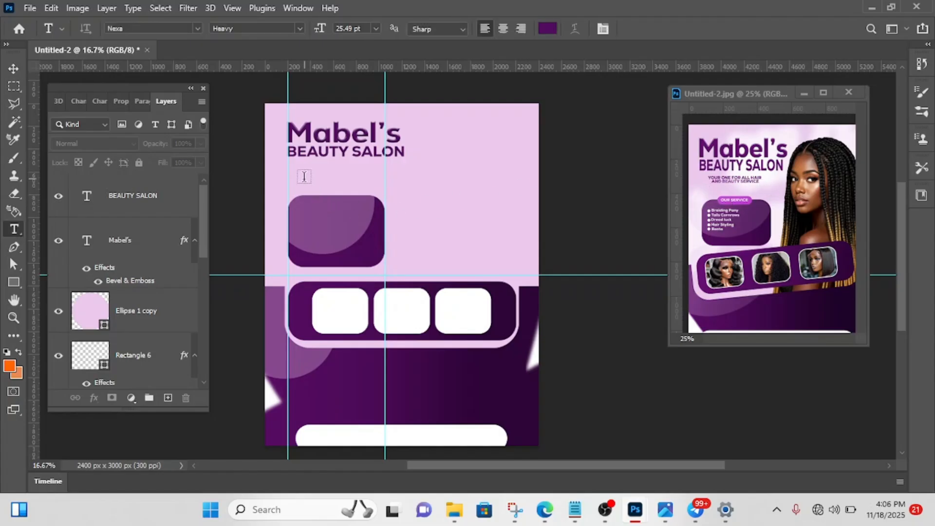
left_click(301, 175)
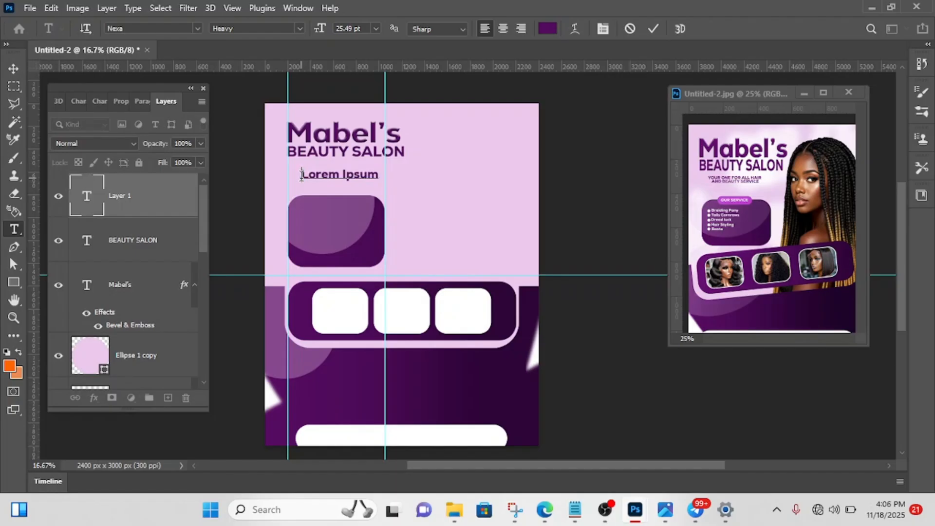
key("BackSpace")
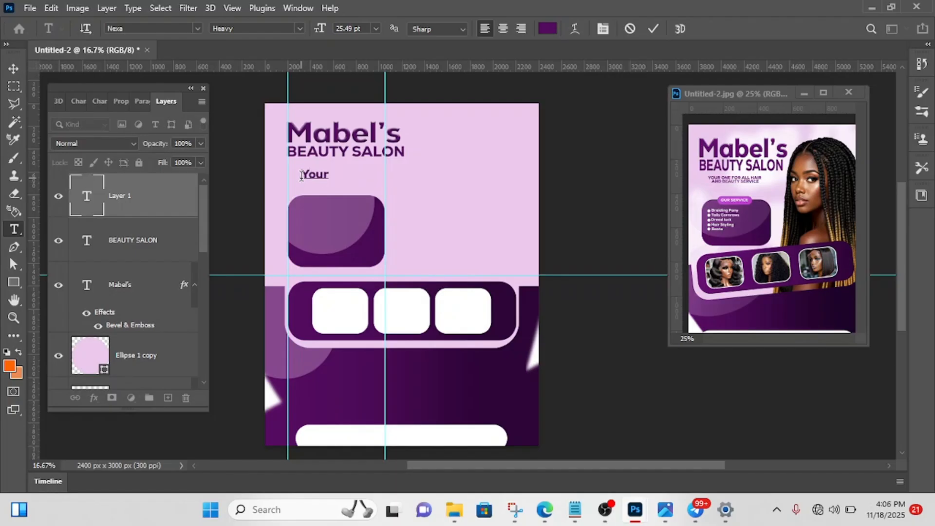
type("Your one a ")
type("d only")
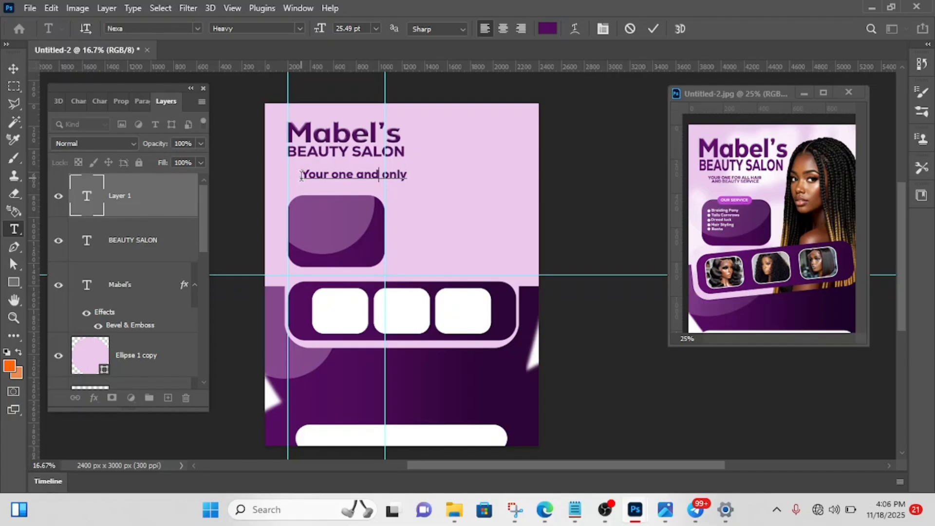
key("BackSpace")
key("BackSpace")
key("BackSpace")
key("BackSpace")
key("BackSpace")
key("BackSpace")
key("BackSpace")
key("BackSpace")
type("for a ")
type("ll")
type("hal ")
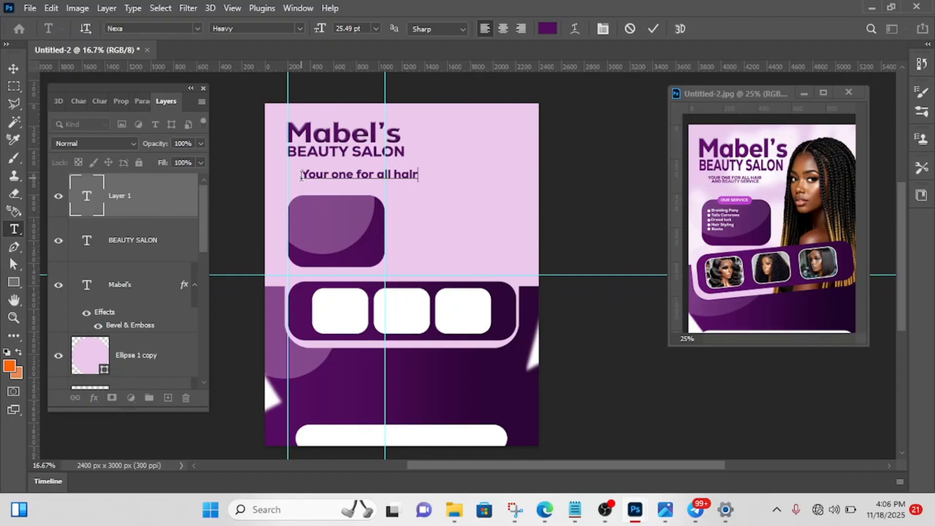
type(" and b eaut")
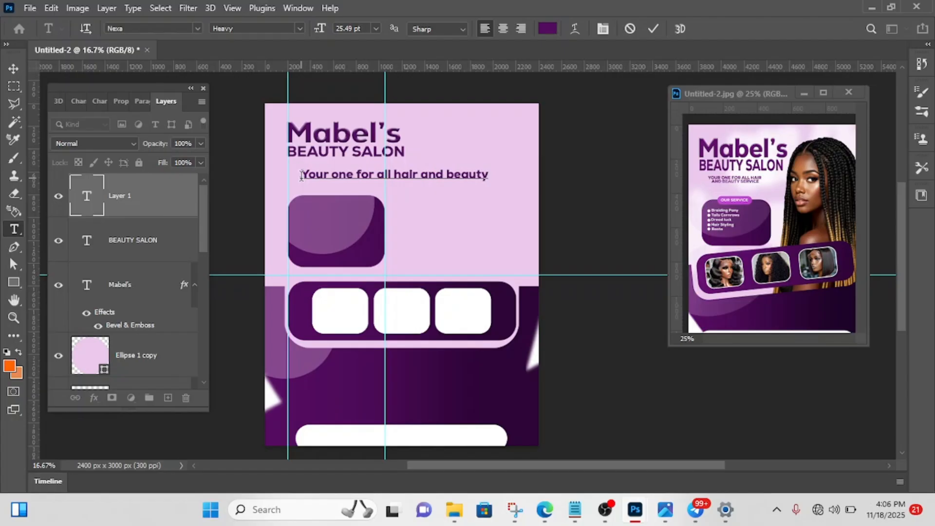
type("y se")
- Capitalise "Beauty" in the tagline and break it into two lines before "and"
key("Delete")
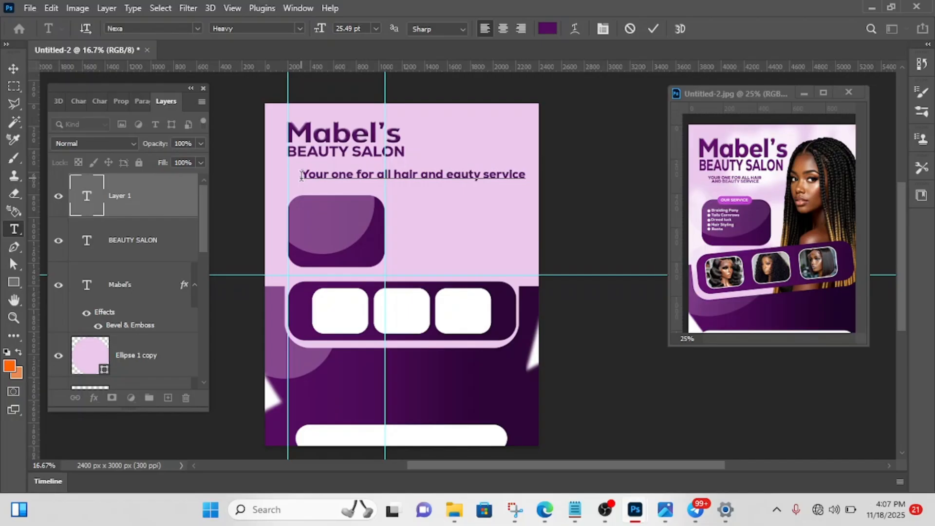
type("B")
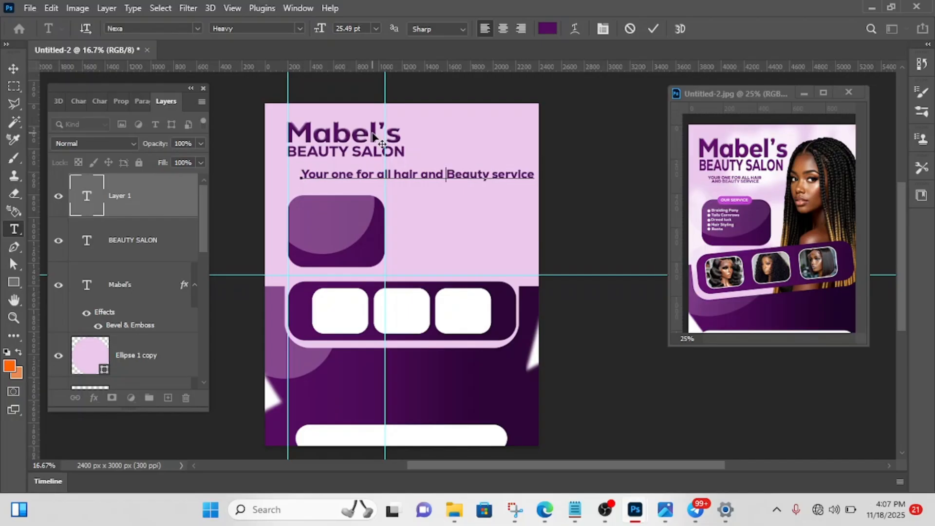
key("Left")
key("Left")
key("Return")
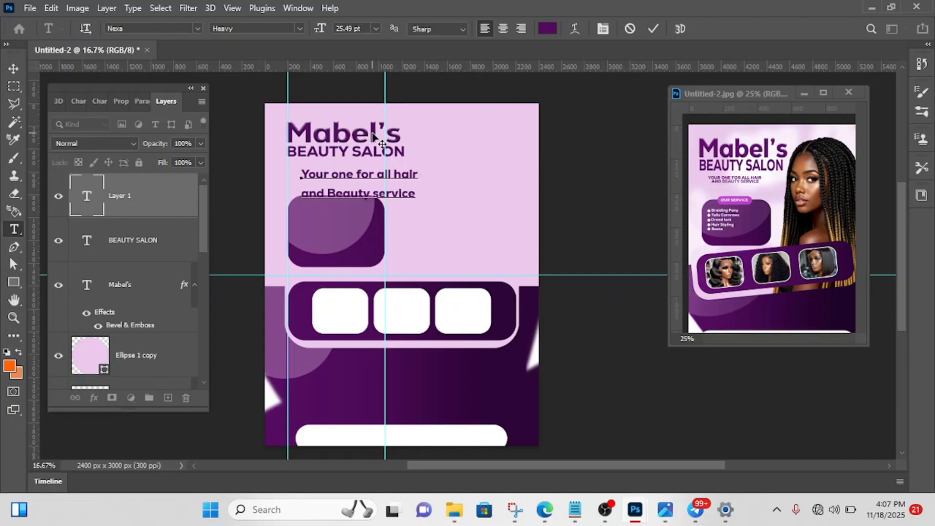
left_click(653, 30)
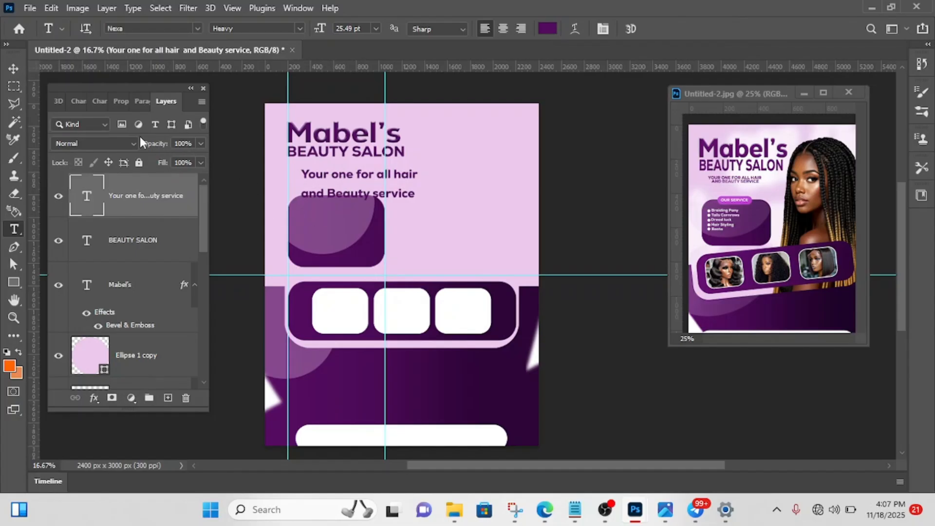
- Set the tagline's leading to 25 pt and scale the tagline proportionally to about 70%
left_click(16, 64)
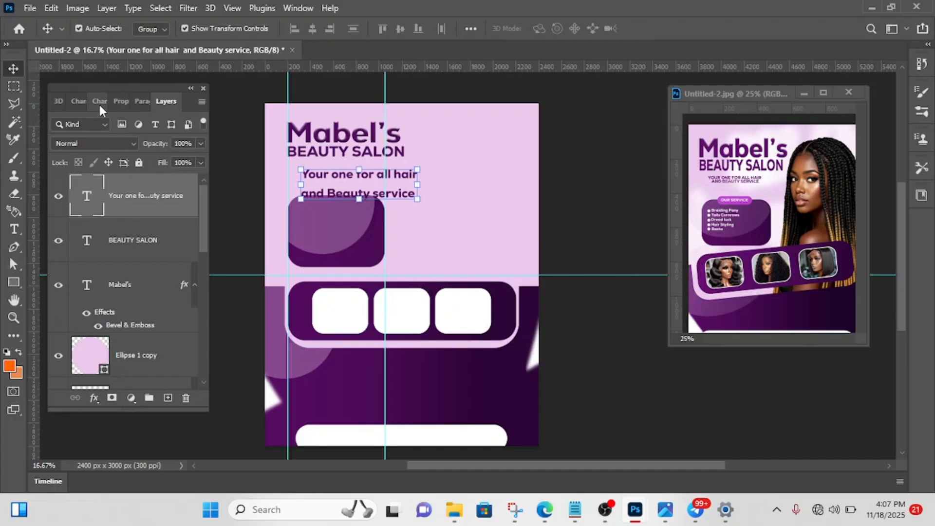
left_click(99, 103)
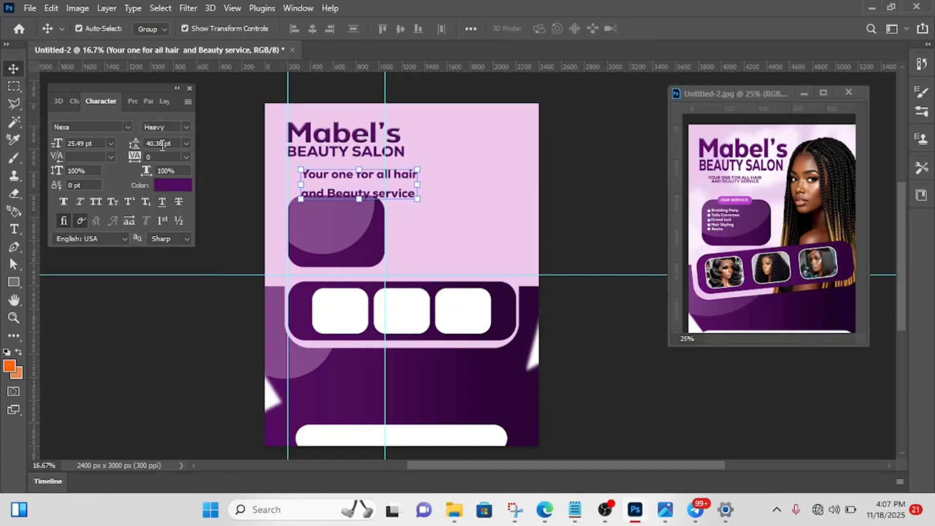
key("Down")
key("Down")
key("Down")
key("Down")
key("Down")
key("Down")
key("Down")
key("Down")
key("Down")
key("Down")
key("Down")
key("Down")
key("Down")
key("Down")
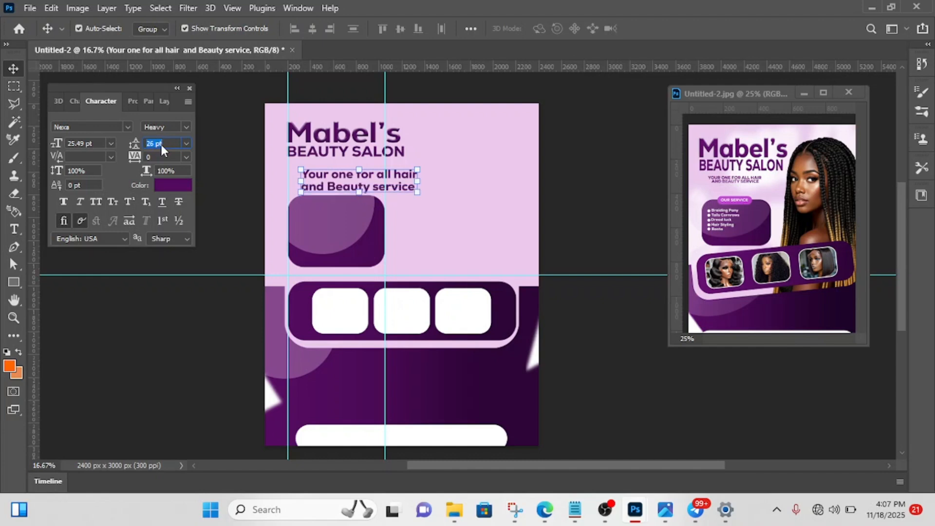
key("Down")
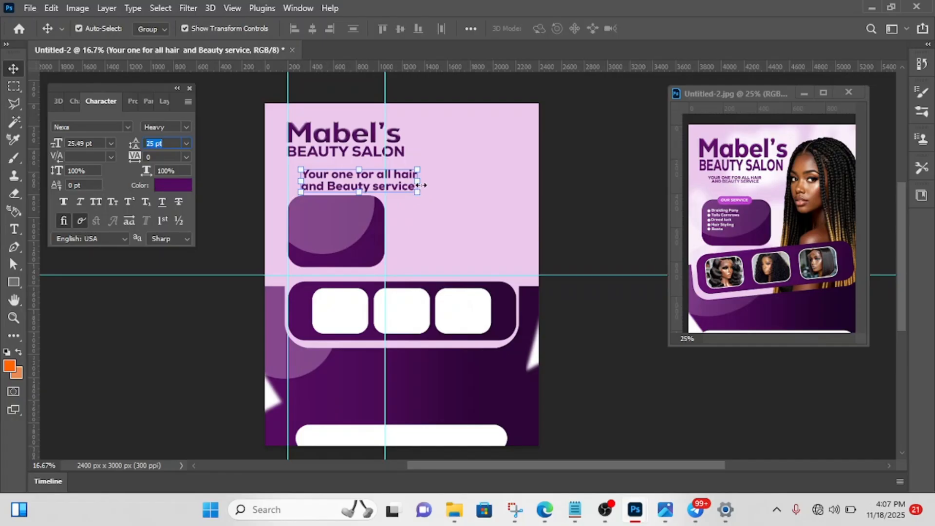
left_click_drag(419, 184, 385, 183)
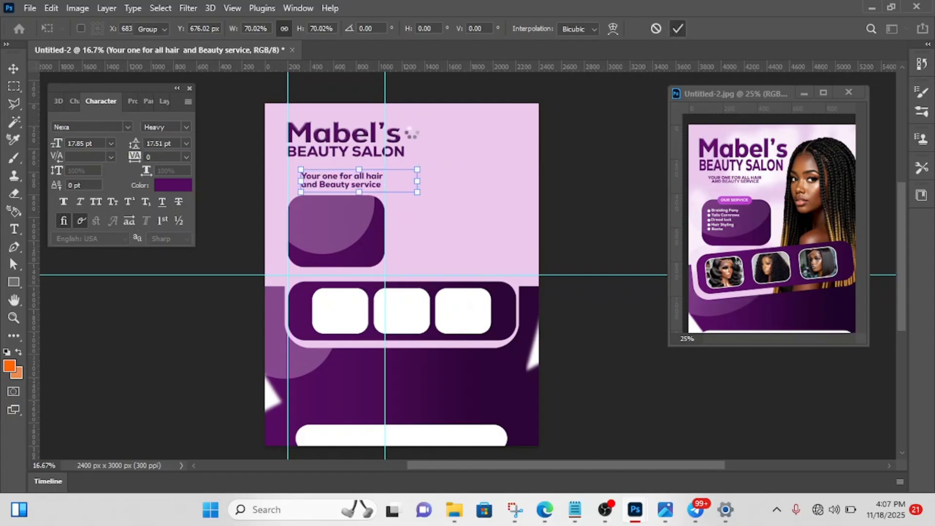
- Set the tagline's font size to 17 pt and move the tagline up close beneath "BEAUTY SALON"
left_click(677, 29)
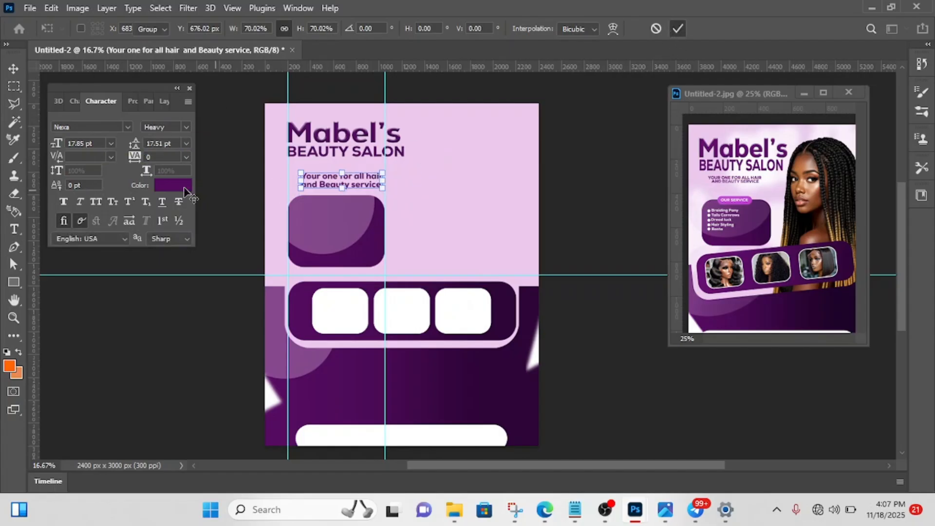
left_click(74, 143)
type("17")
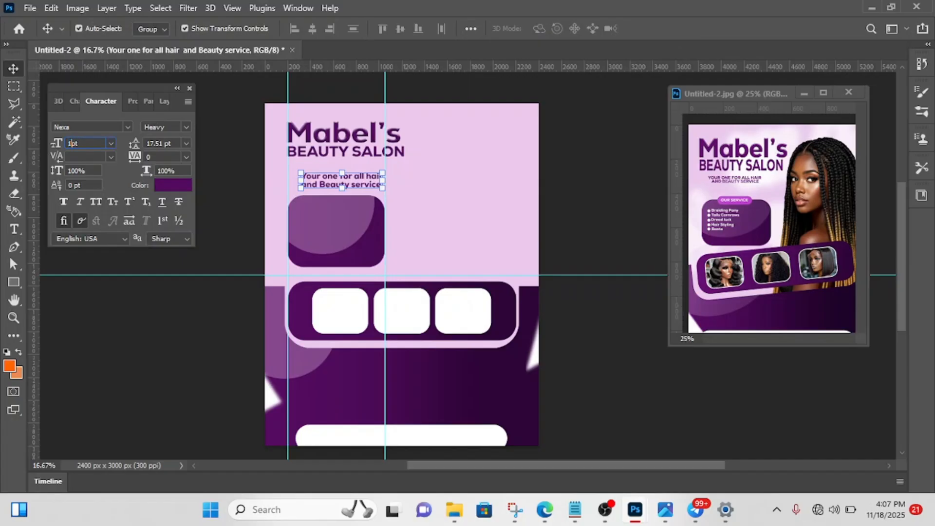
key("Return")
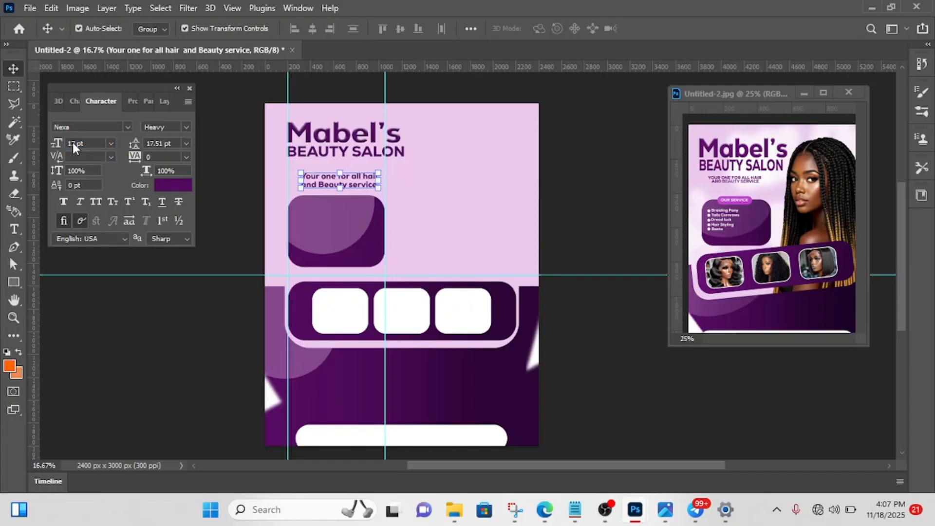
left_click(621, 206)
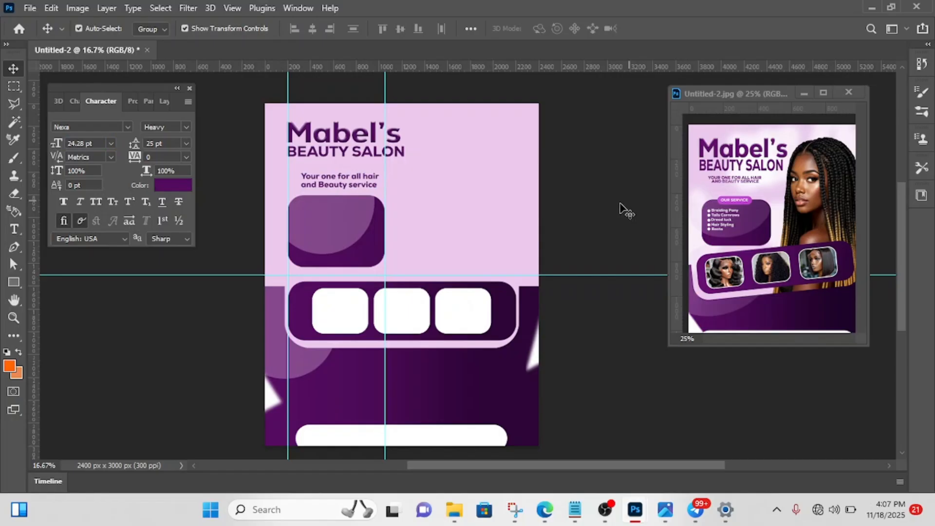
left_click_drag(339, 184, 337, 174)
left_click(337, 174)
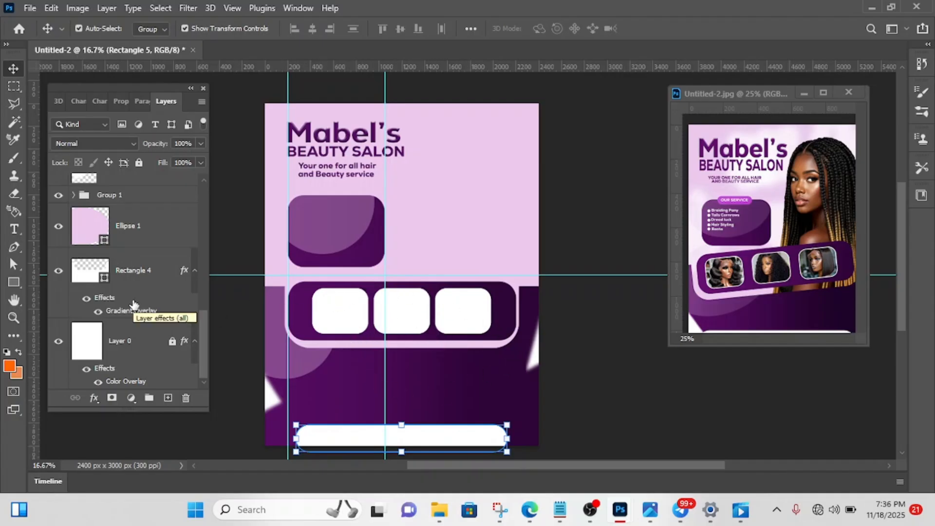
- Group the Rectangle 5, Triangle 1 copy, Triangle 1, Group 1, Ellipse 1 and Rectangle 4 layers together
scroll(138, 263, "up", 5)
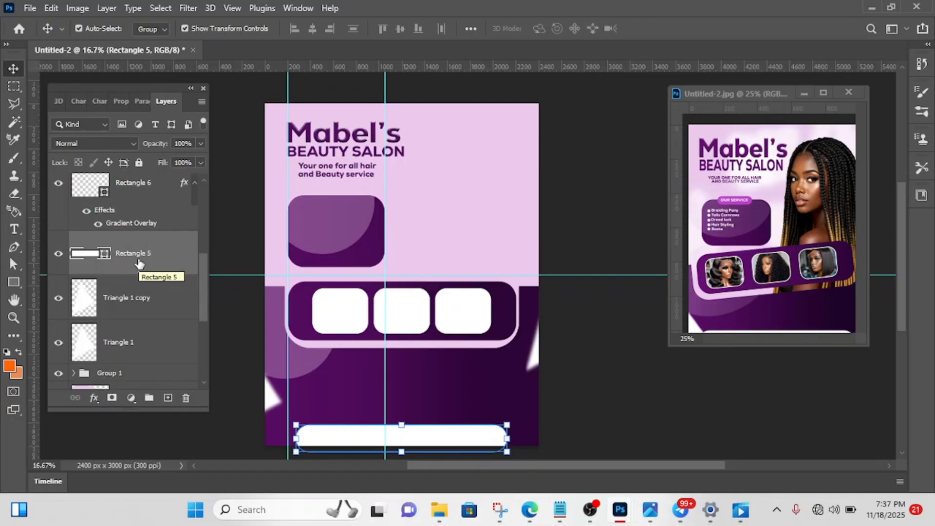
left_click(147, 297, "shift")
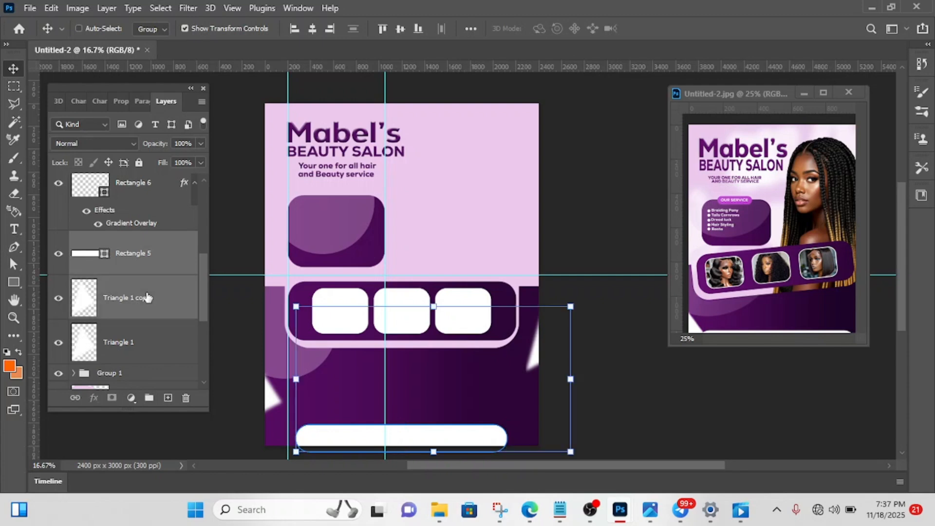
left_click(128, 344, "shift")
left_click(128, 343, "shift")
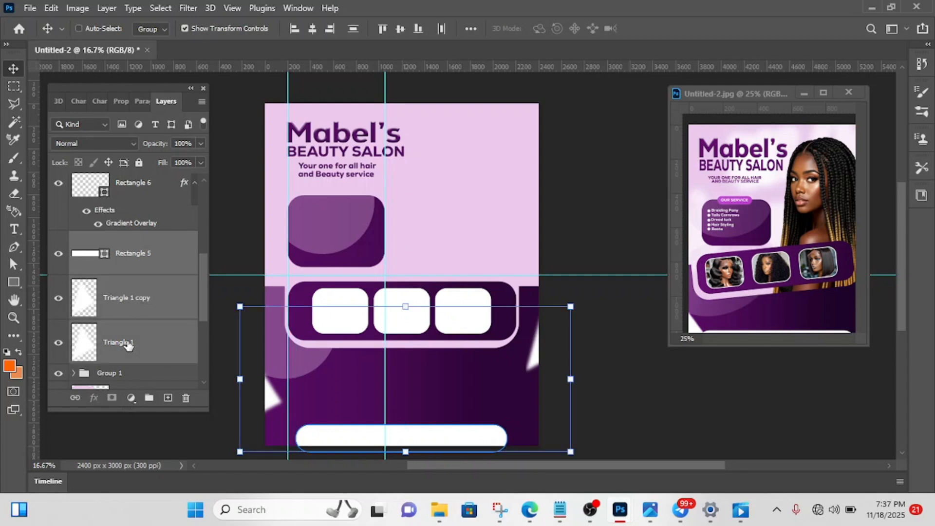
scroll(128, 344, "down", 2)
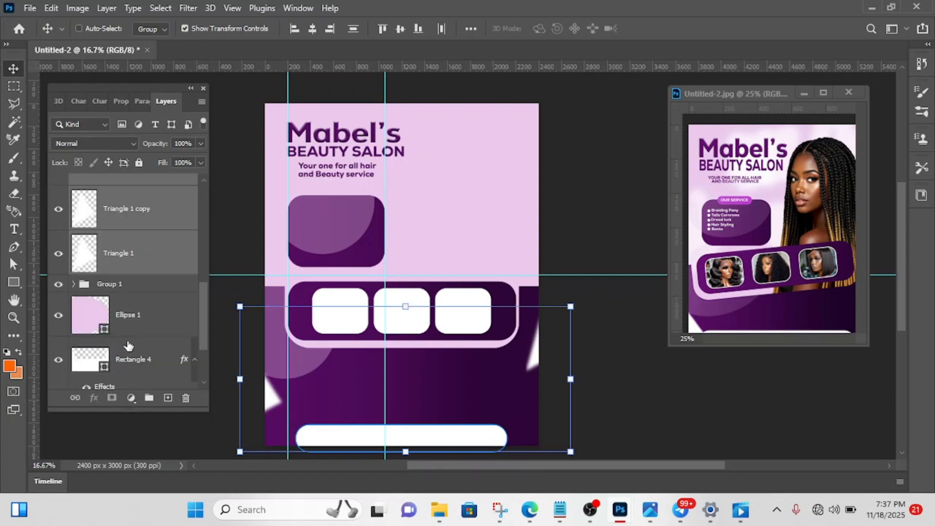
left_click(151, 326, "shift")
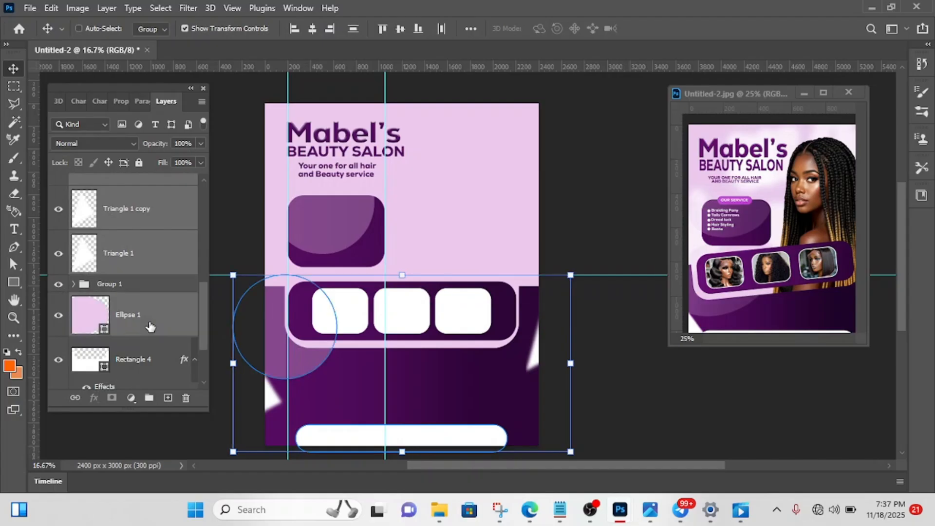
left_click(129, 361, "shift")
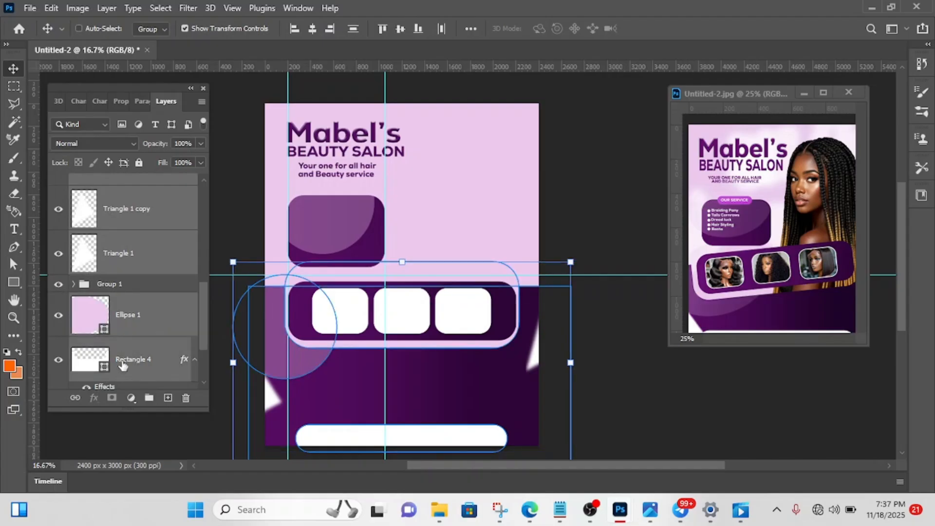
scroll(123, 366, "down", 2)
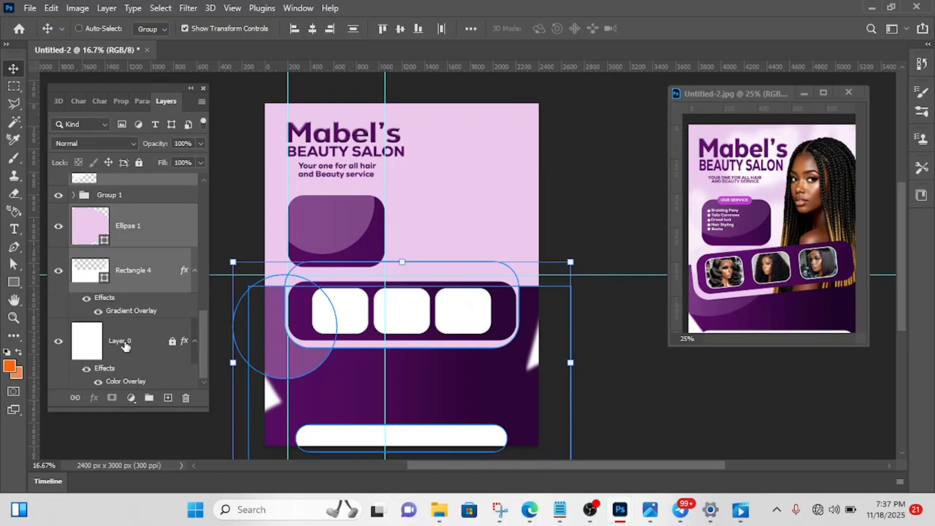
scroll(158, 286, "up", 2)
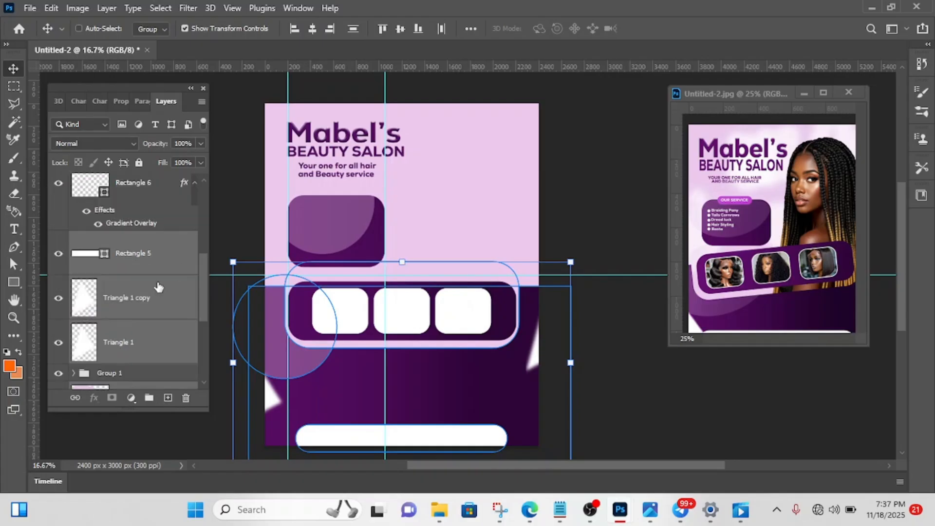
left_click(123, 375)
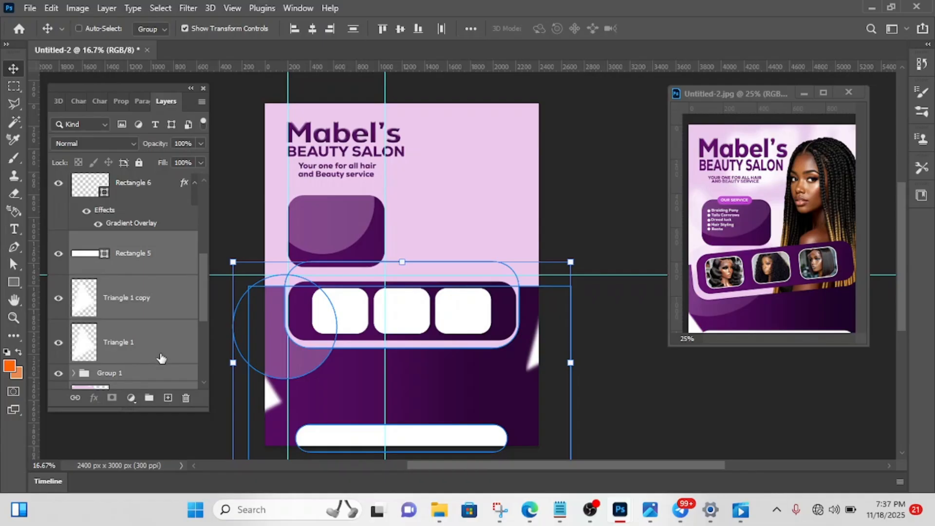
key("ctrl+g")
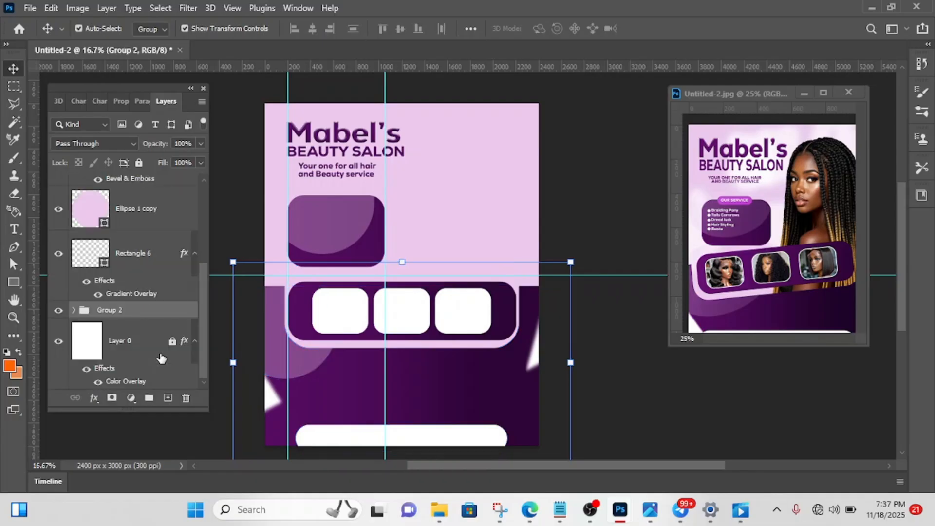
- Toggle the new group's visibility off and on to check which shapes it contains
left_click(57, 314)
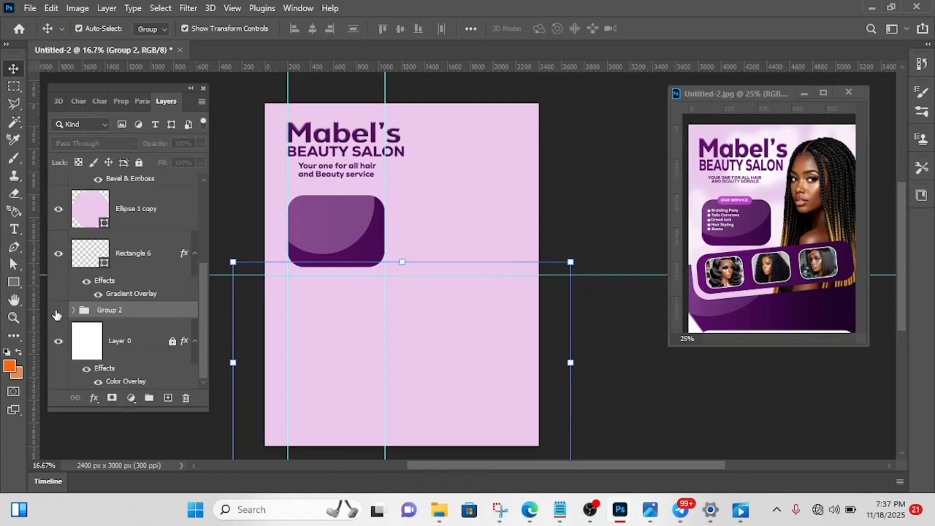
left_click(58, 312)
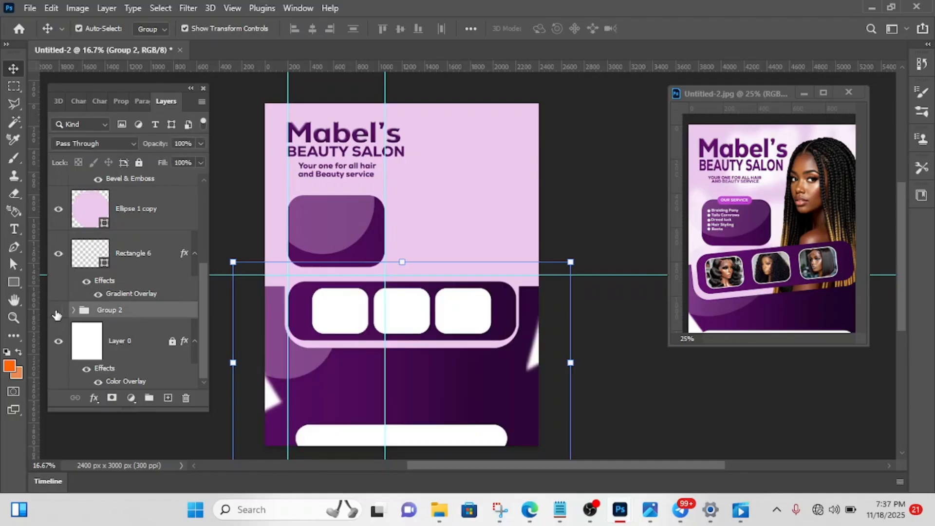
left_click(57, 314)
left_click(57, 314)
left_click(58, 313)
left_click(58, 314)
- Move the grouped lower shapes straight down by about 180 px on the flyer
key("shift+Down")
key("shift+Down")
key("shift+Down")
key("shift+Down")
key("shift+Down")
key("shift+Down")
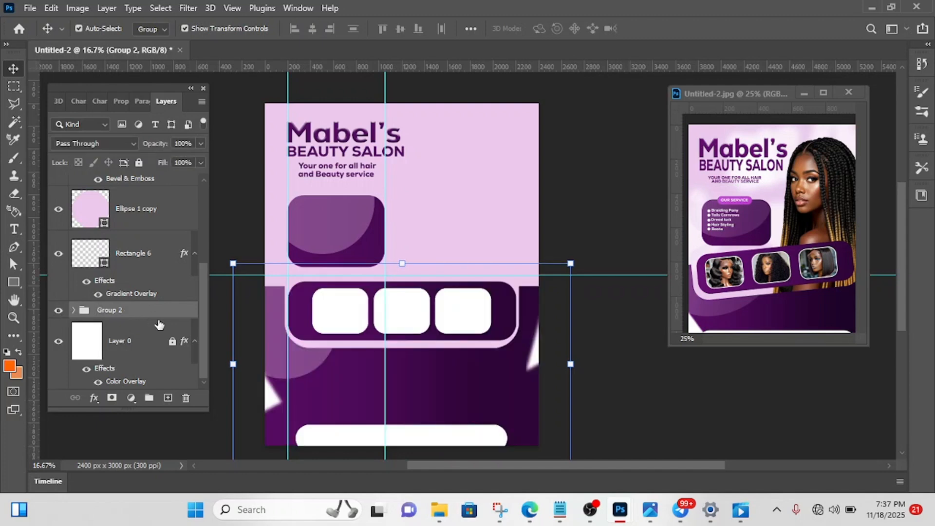
key("shift+Down")
key("shift+Down")
key("shift+Down")
key("shift+Down")
key("shift+Down")
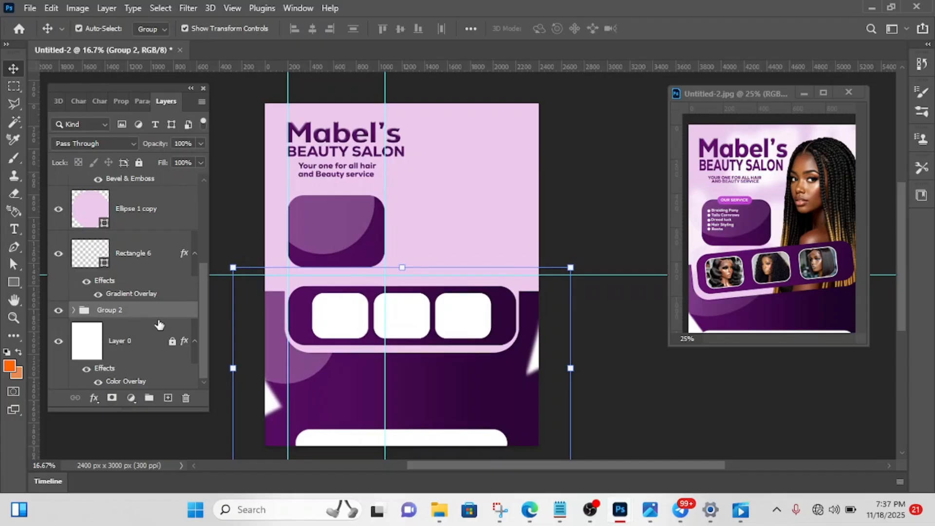
key("shift+Down")
key("shift+Down")
key("shift+Down")
key("shift+Down")
key("shift+Down")
key("shift+Down")
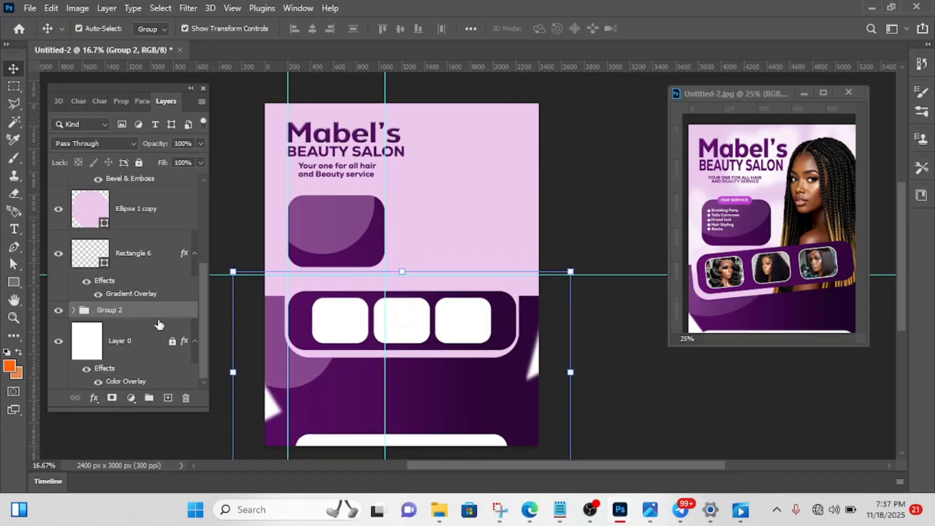
key("shift+Down")
key("shift+Down")
key("shift+Down")
key("shift+Down")
key("shift+Down")
key("shift+Down")
key("shift+Down")
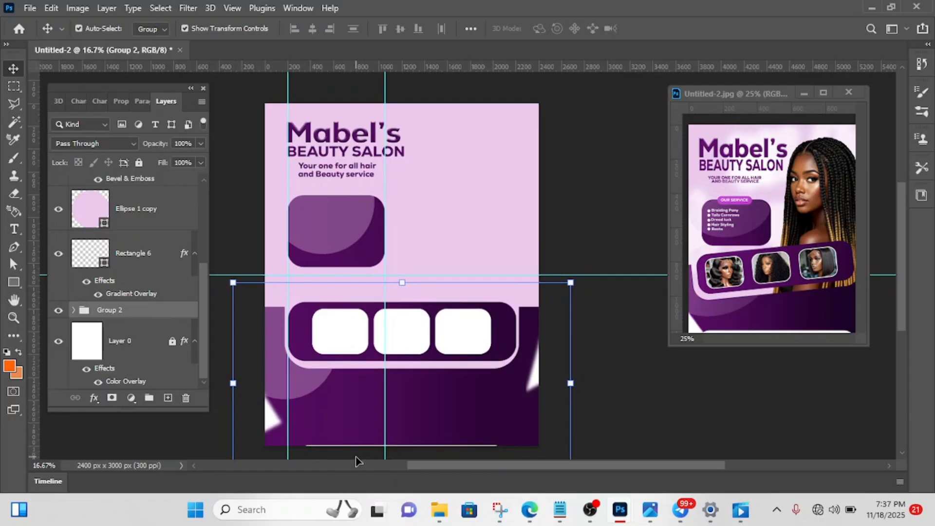
left_click(594, 223)
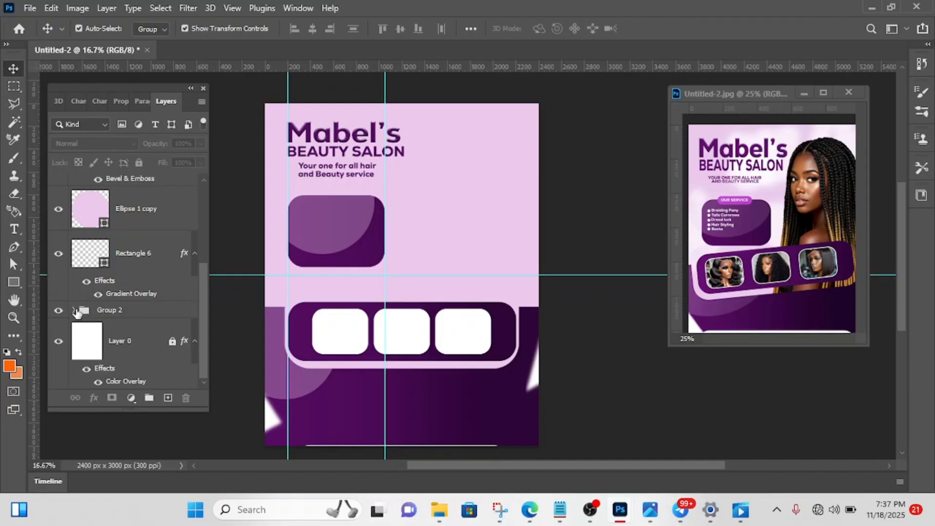
- Rename the lower shapes group as SHARPS
double_click(106, 310)
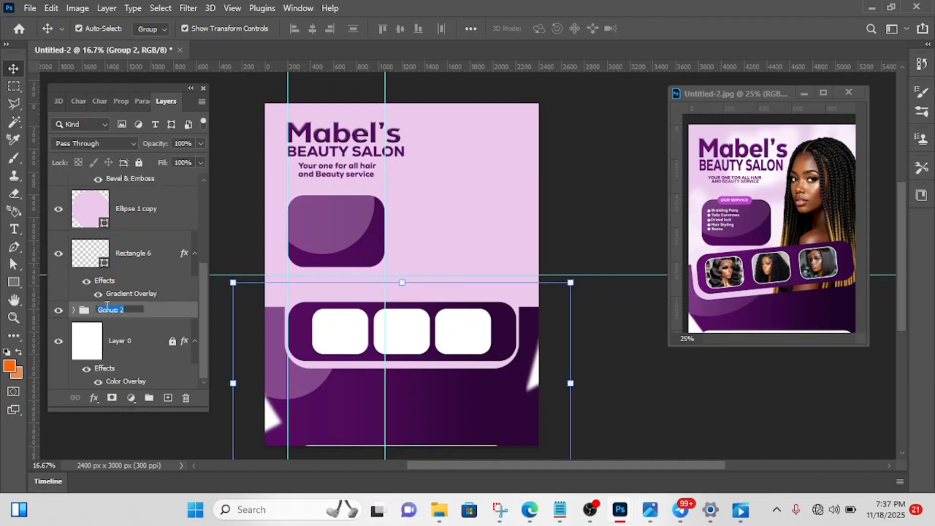
key("BackSpace")
left_click(174, 300)
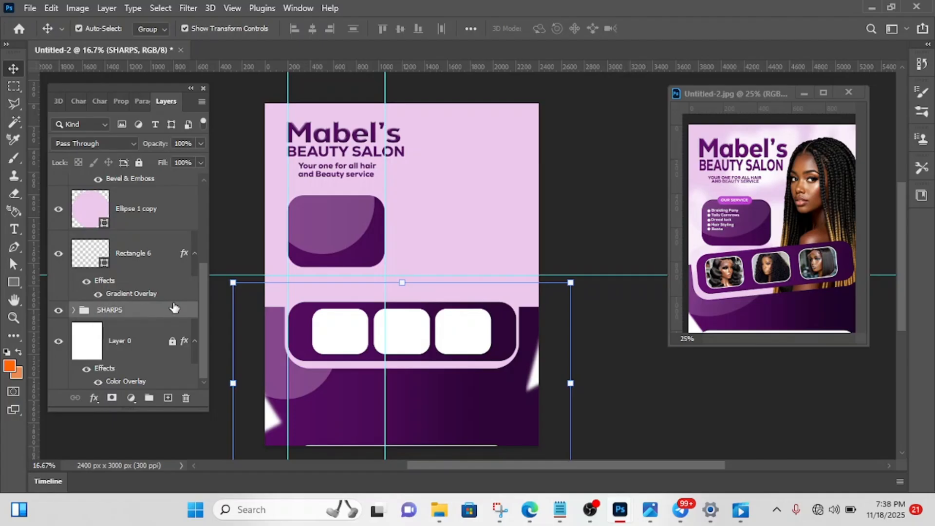
- Move only the white rounded bar (Rectangle 5) inside the SHARPS group up by about 180 px at the flyer's lower edge
left_click(74, 310)
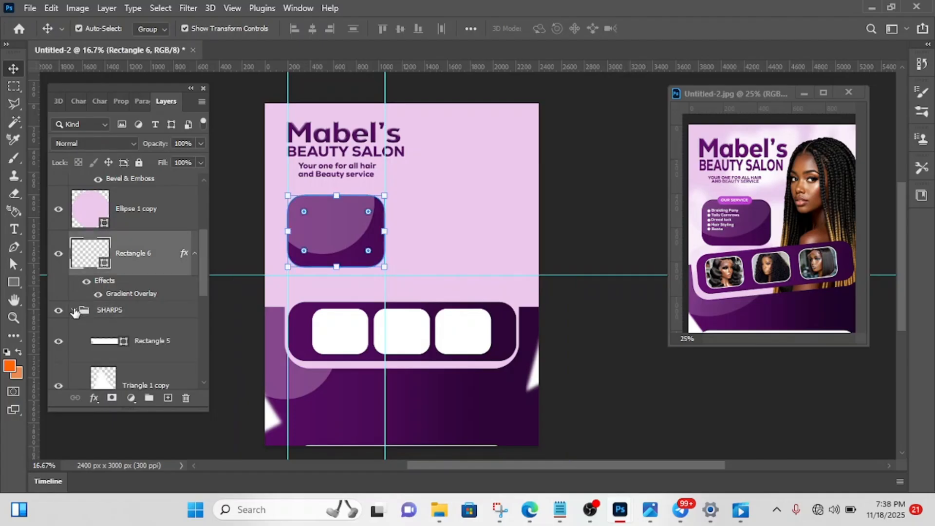
left_click(164, 341)
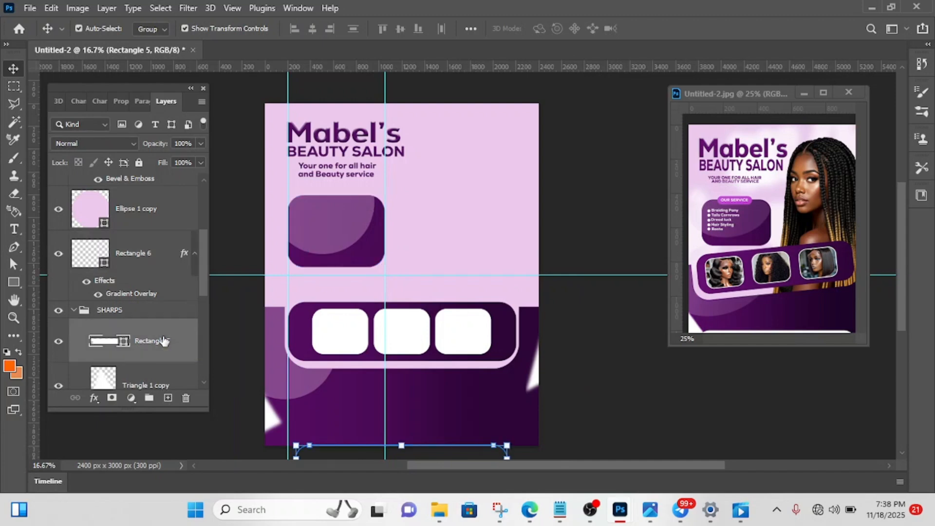
key("shift+Up")
key("shift+Up")
key("shift+Up")
key("shift+Up")
key("shift+Up")
key("shift+Up")
key("shift+Up")
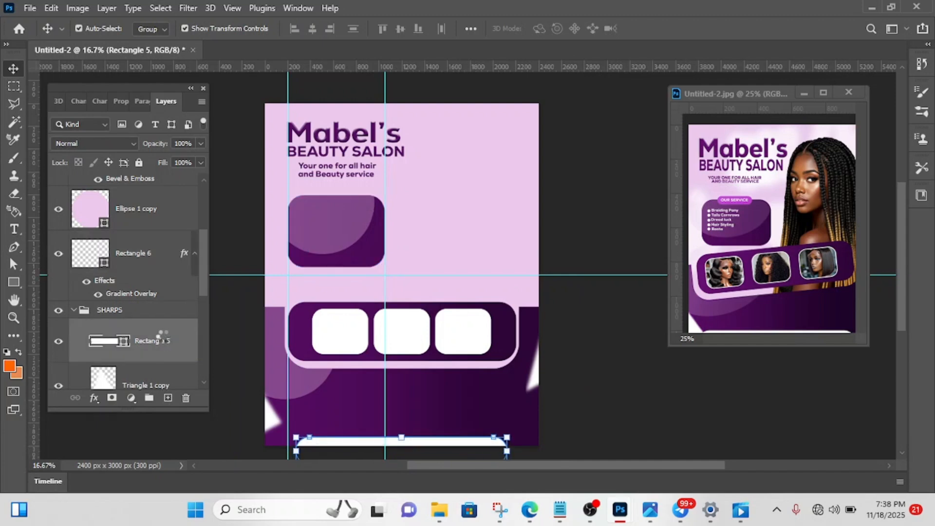
key("shift+Up")
key("shift+Up")
key("shift+Up")
key("shift+Up")
key("shift+Up")
key("shift+Up")
key("shift+Up")
key("shift+Up")
key("shift+Up")
key("shift+Up")
key("shift+Up")
key("shift+Up")
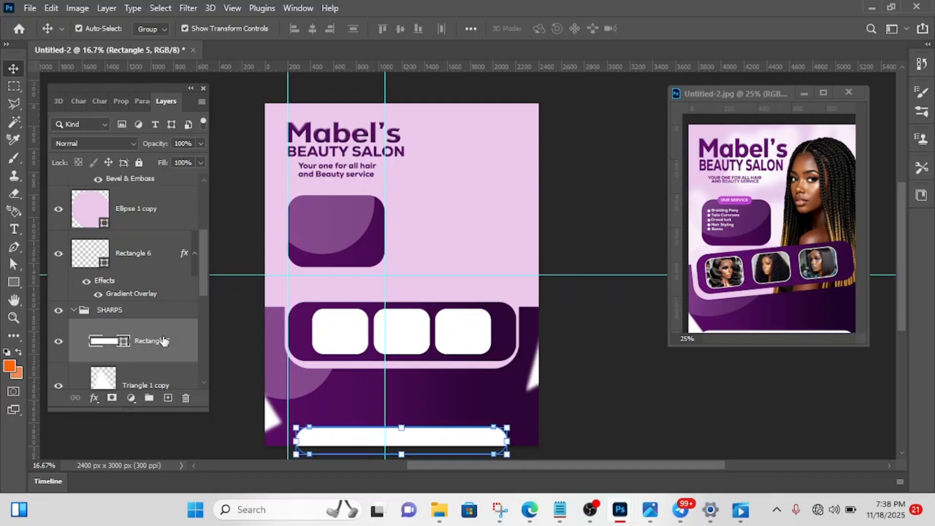
key("shift+Up")
key("shift+Up")
key("shift+Up")
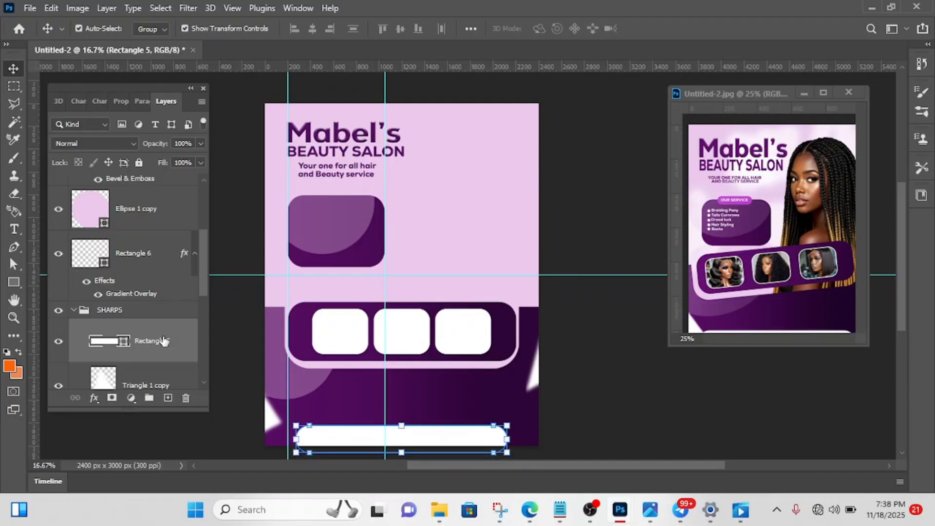
left_click(588, 293)
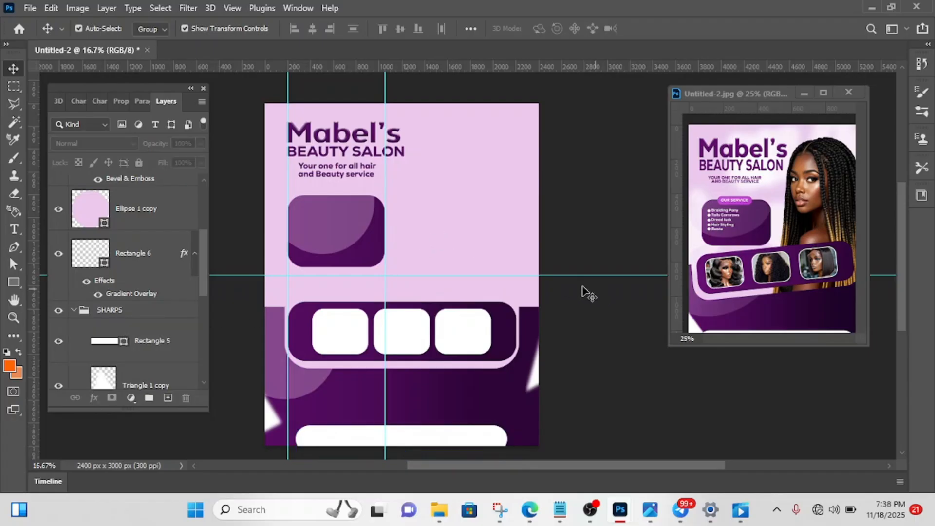
- Move the purple rounded panel (Rectangle 6) and its overlay circle (Ellipse 1 copy) down together by about 160 px
left_click(374, 255)
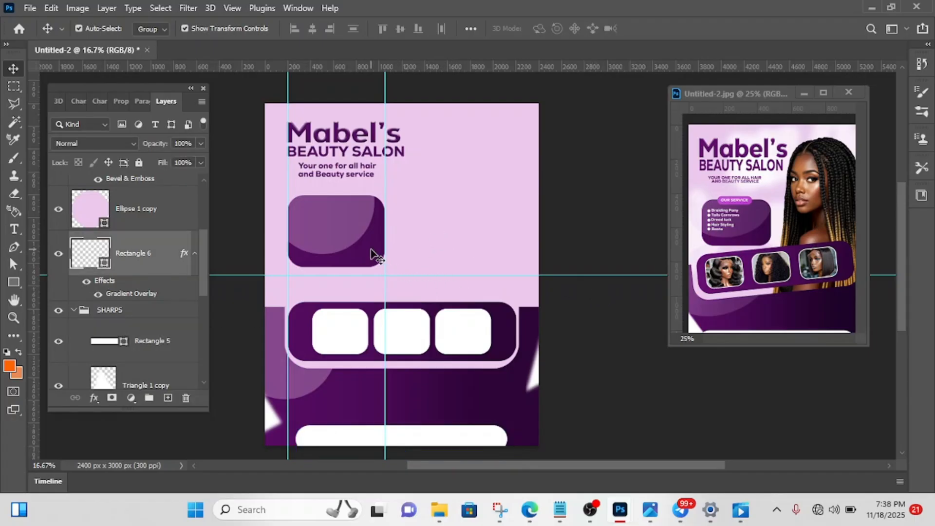
left_click(177, 222, "ctrl")
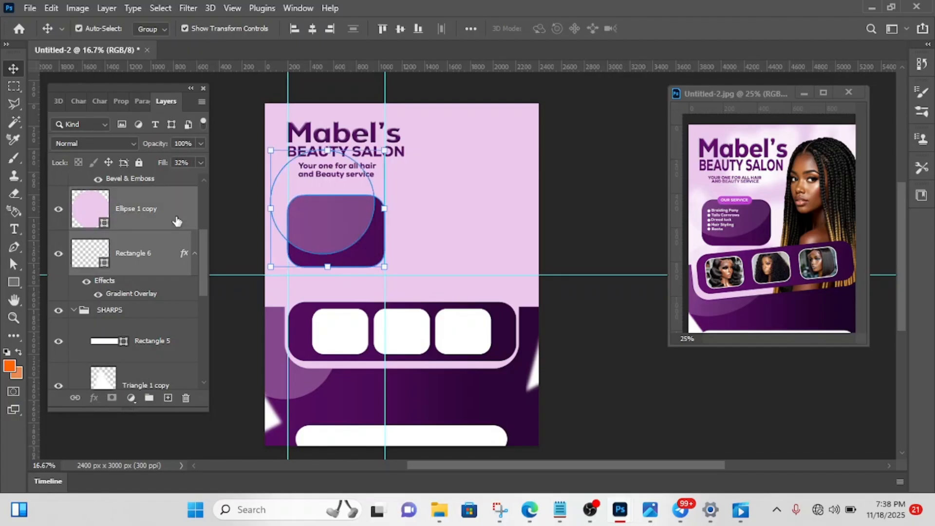
key("shift+Down")
key("shift+Down")
key("shift+Down")
key("shift+Down")
key("shift+Down")
key("shift+Down")
key("shift+Down")
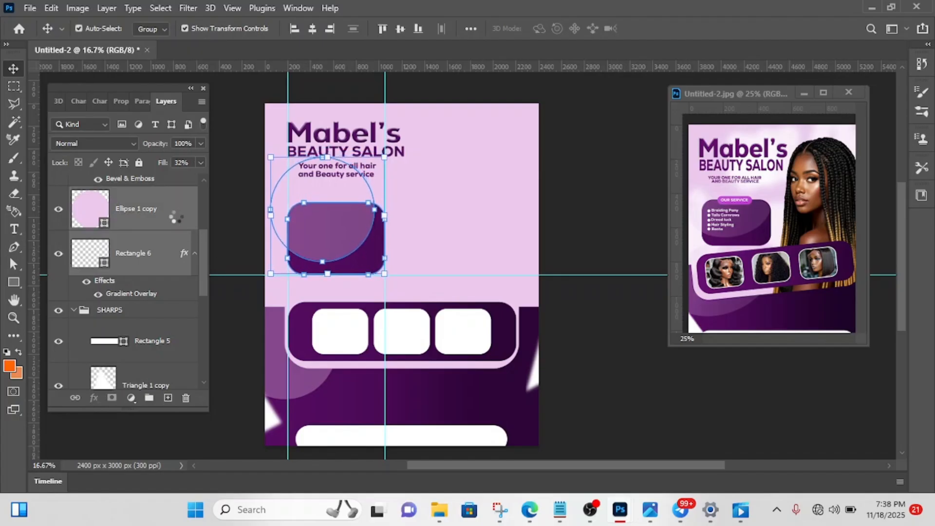
key("shift+Down")
key("shift+Down")
key("shift+Down")
key("shift+Down")
key("shift+Down")
key("shift+Down")
key("shift+Down")
key("shift+Down")
key("shift+Down")
key("shift+Down")
key("shift+Down")
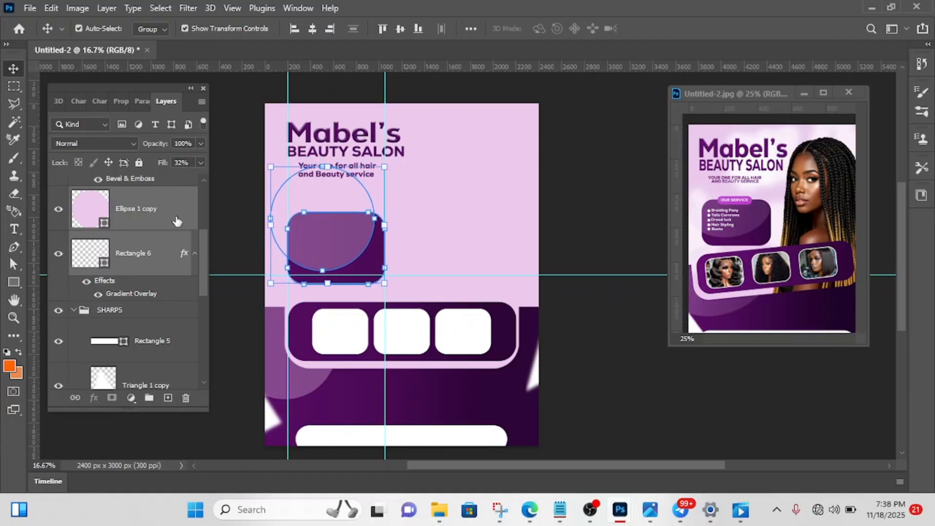
key("shift+Down")
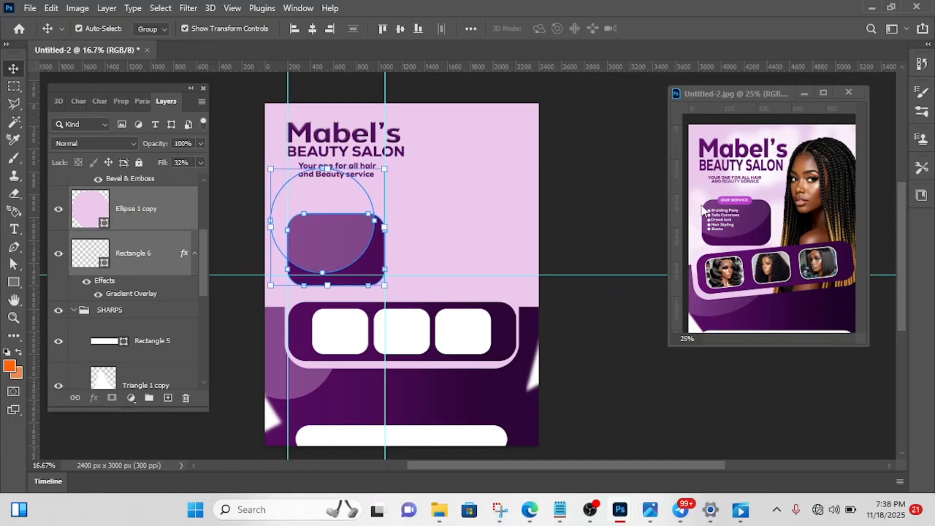
left_click(591, 208)
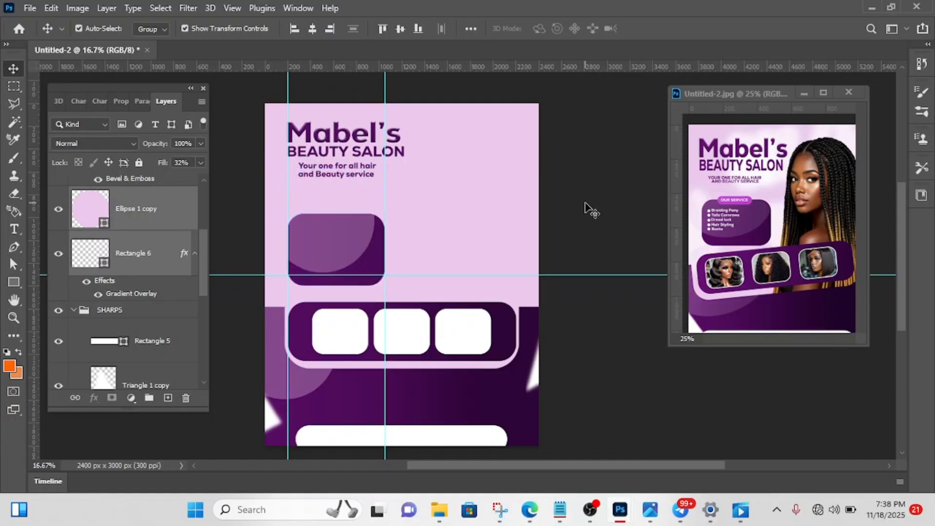
- Move the tagline down by about 165 px and the BEAUTY SALON subtitle down by about 150 px
left_click(337, 165)
left_click_drag(337, 167, 342, 190)
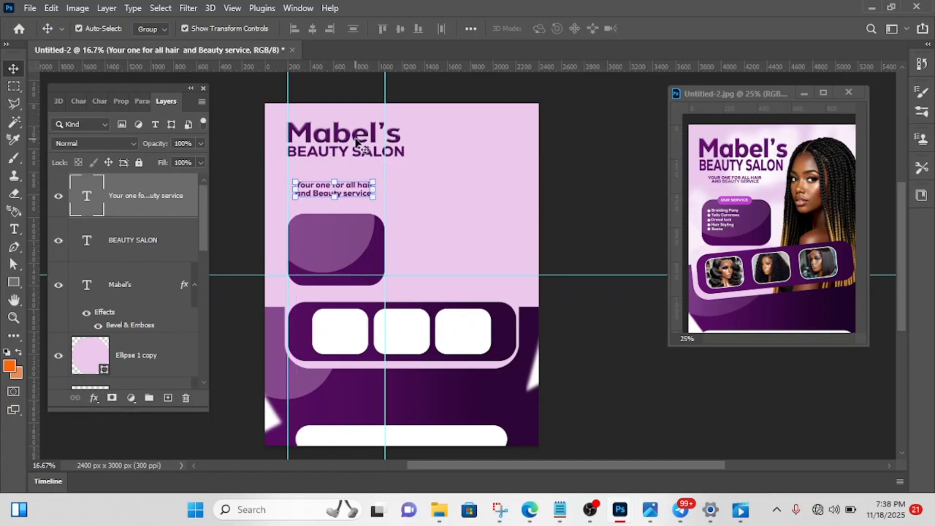
double_click(362, 155)
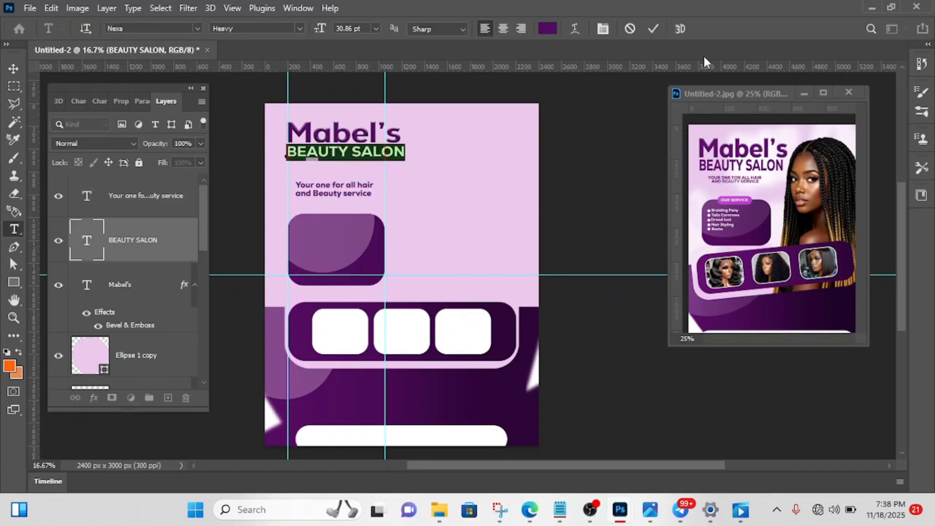
left_click(652, 28)
key("v")
left_click_drag(380, 153, 380, 171)
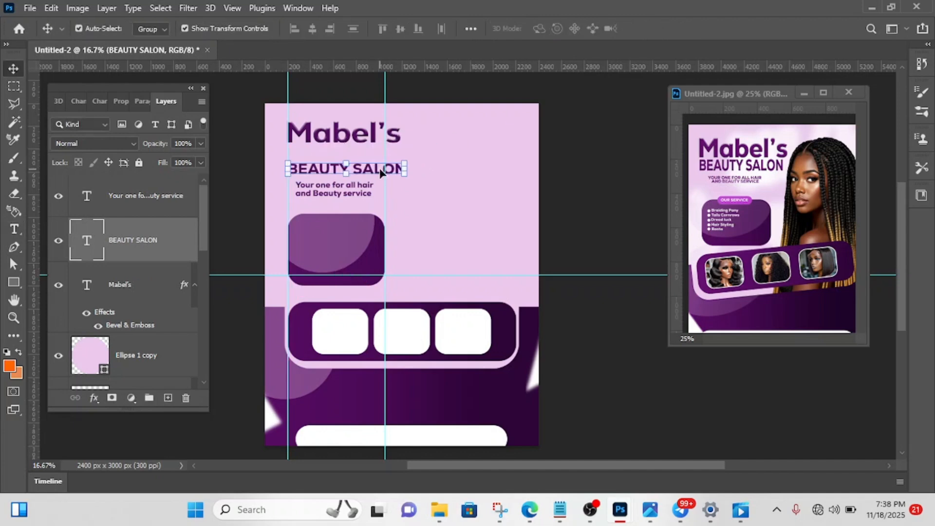
- Enlarge the Mabel's title to 115.93% width and stretch its height to 159.53%, filling the space above the subtitle
left_click(371, 141)
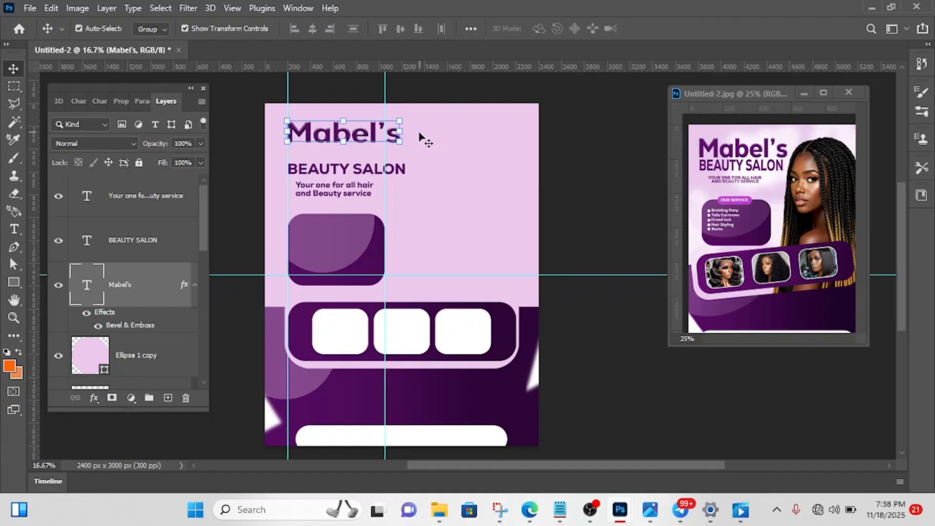
left_click_drag(402, 132, 418, 132)
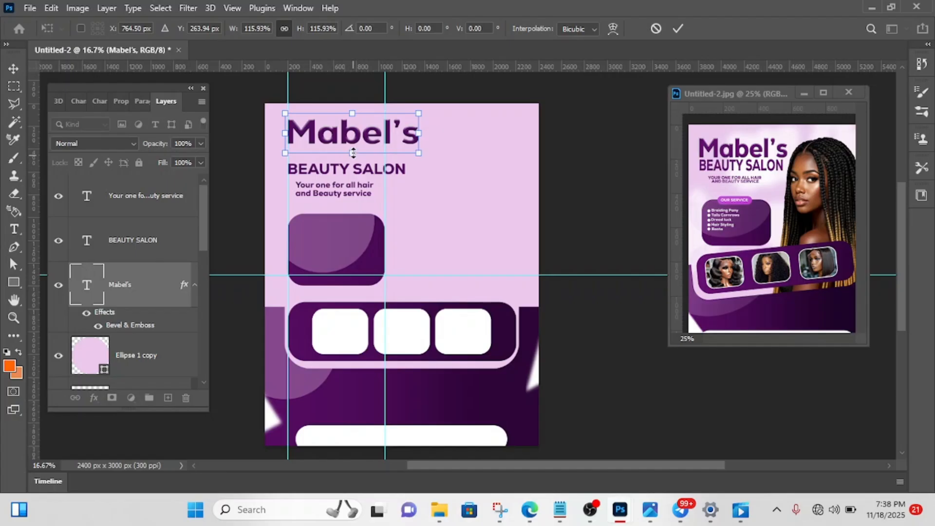
left_click_drag(353, 153, 351, 169)
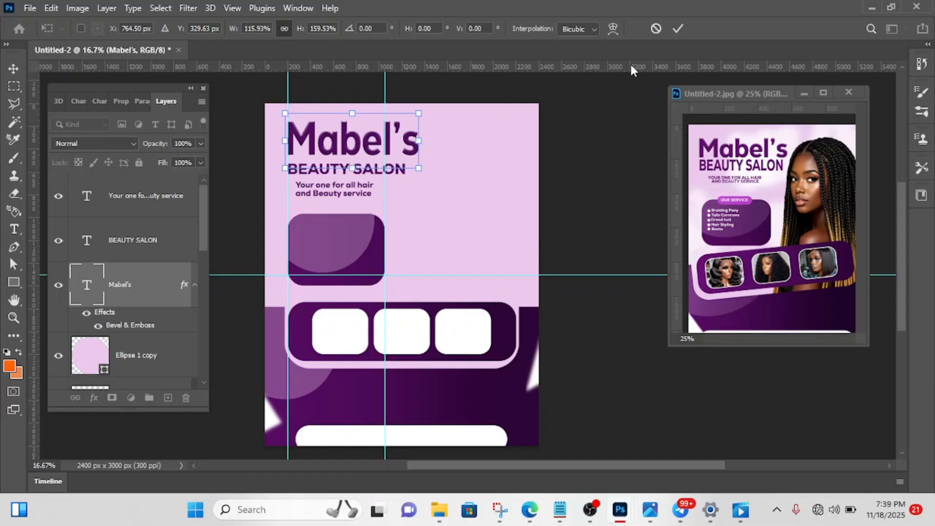
left_click(678, 28)
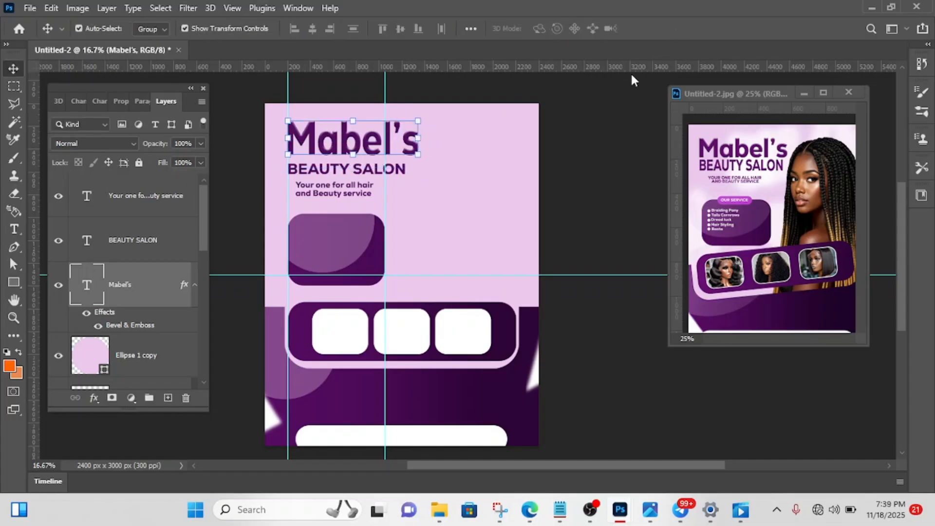
left_click(563, 171)
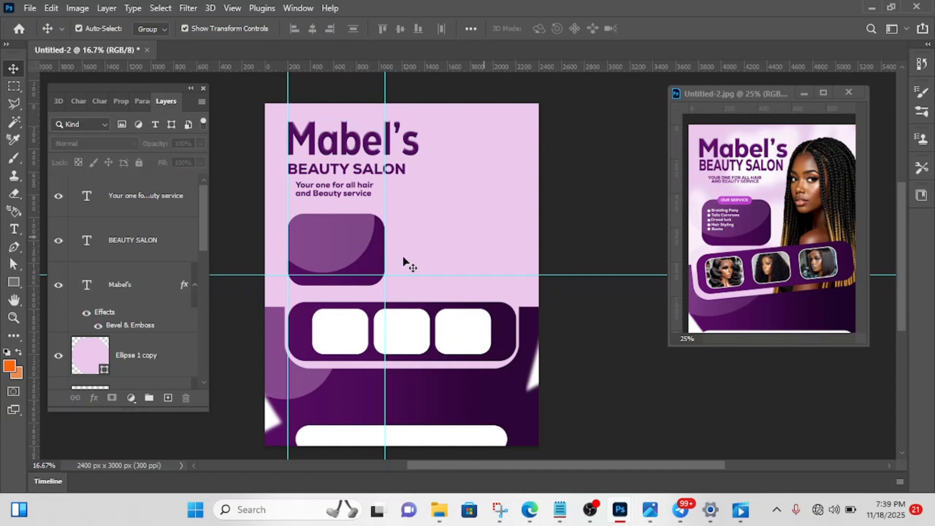
- Preview the braided-hair woman's background-free PNG in the Downloads folder and place it into the flyer
mouse_move(446, 512)
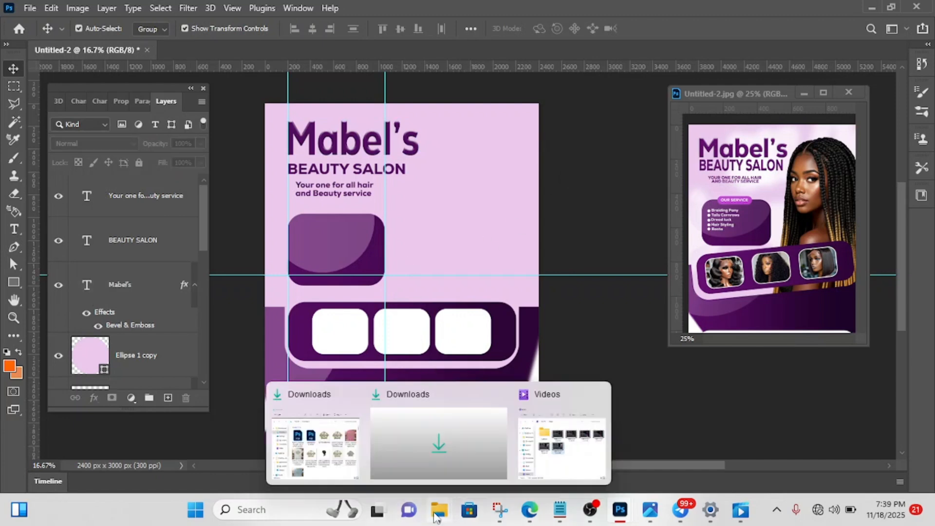
left_click(321, 431)
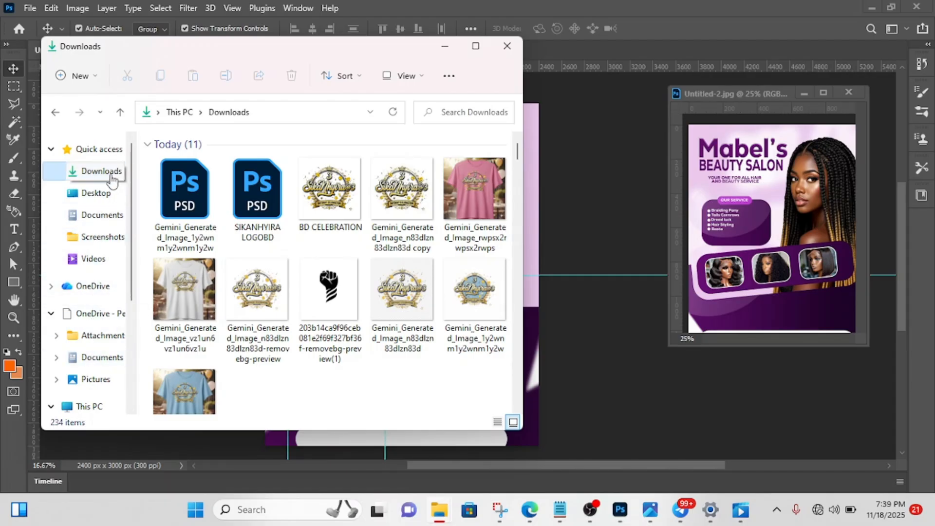
scroll(258, 275, "down", 8)
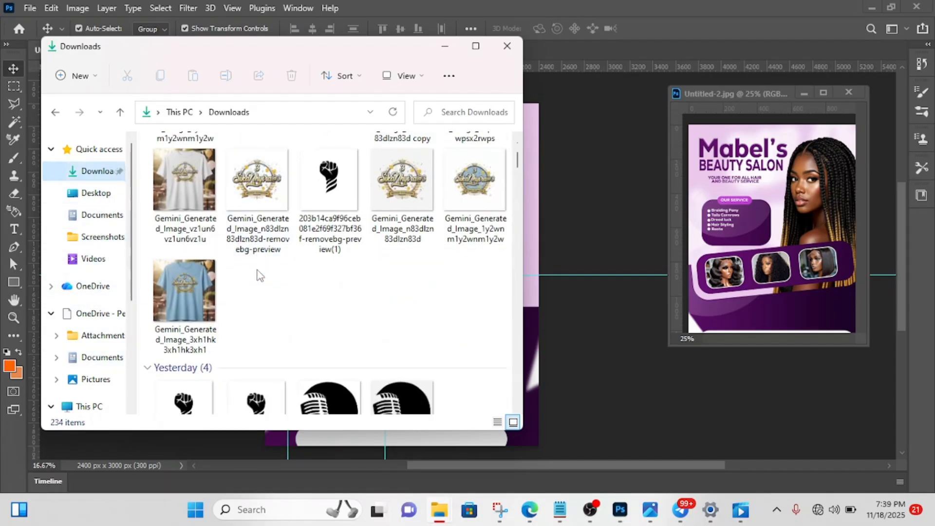
scroll(258, 275, "down", 3)
scroll(257, 270, "up", 2)
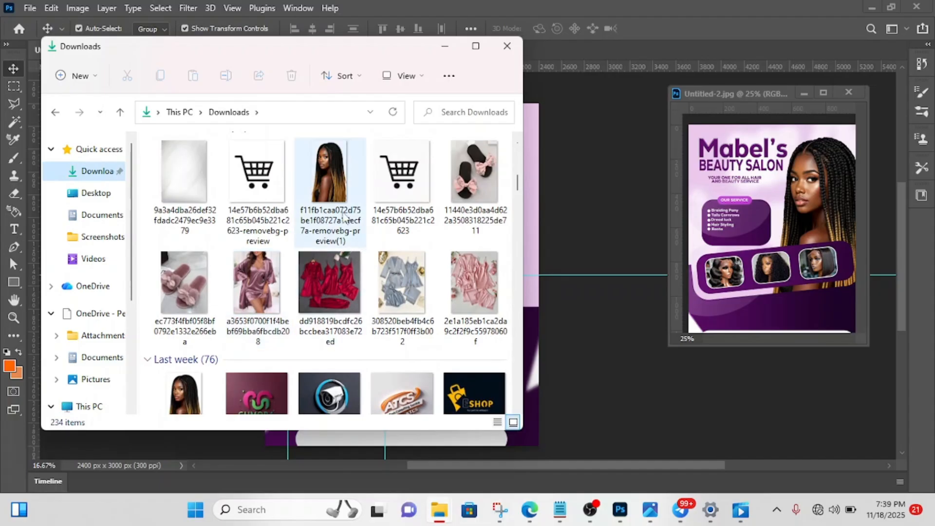
double_click(320, 179)
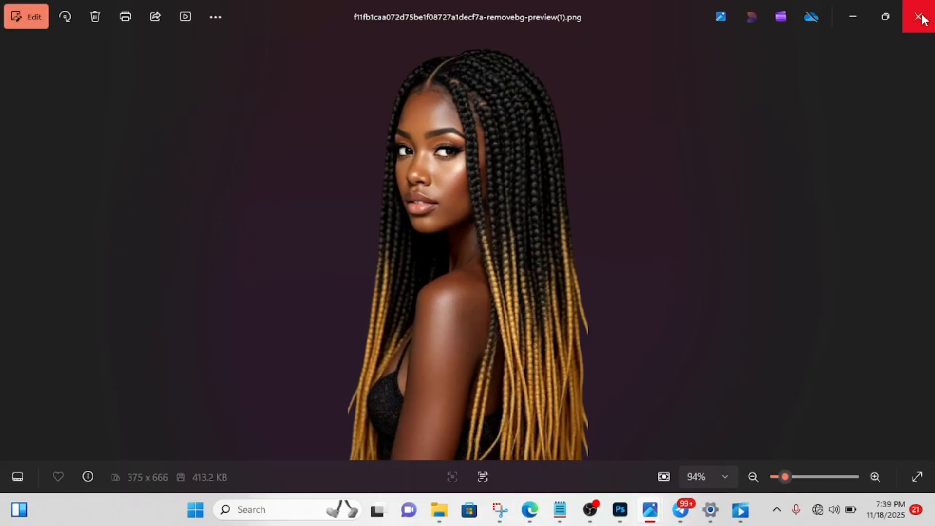
left_click(919, 17)
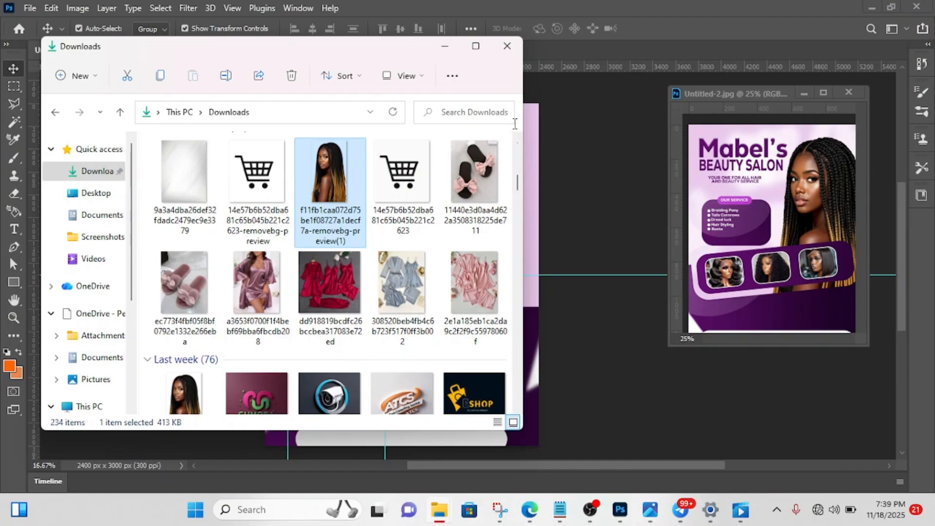
left_click_drag(317, 174, 582, 194)
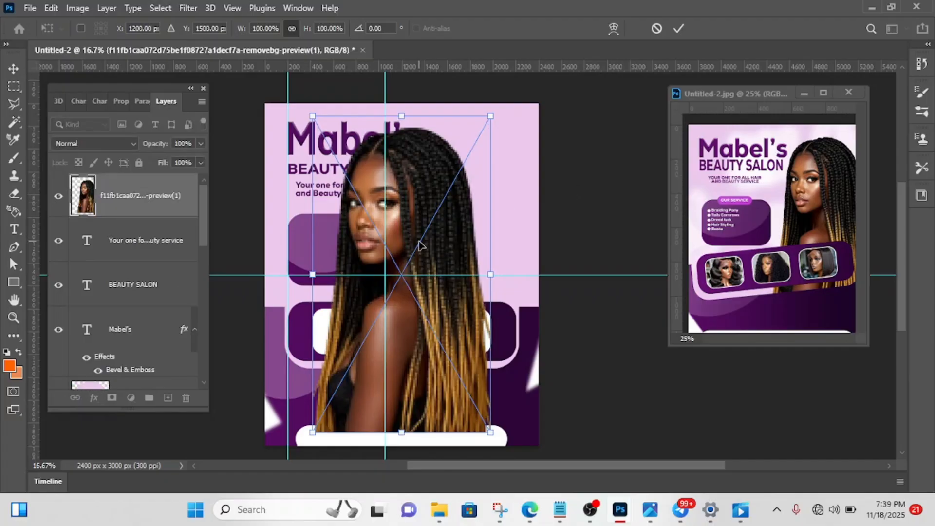
- Scale the placed woman image to 89.12% and position it at about X 1737 px, Y 1314 px
left_click_drag(419, 245, 481, 229)
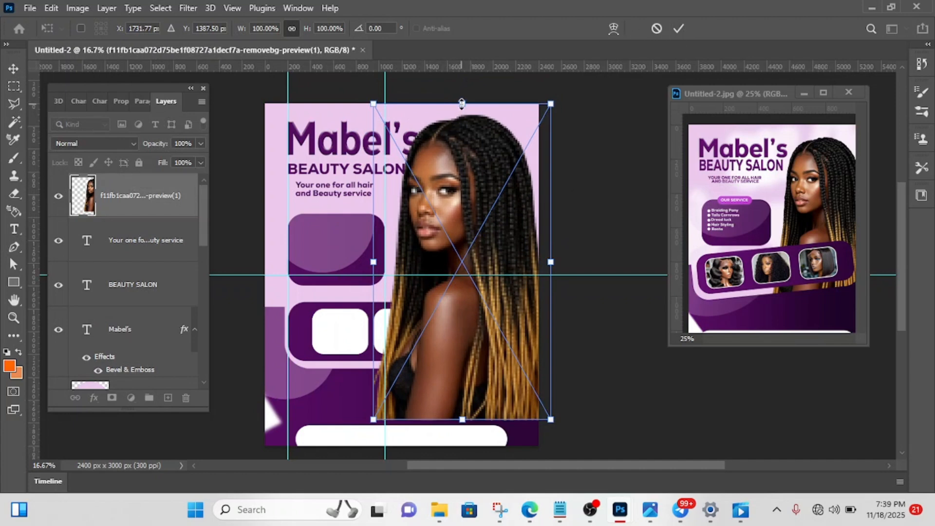
left_click_drag(461, 103, 469, 138)
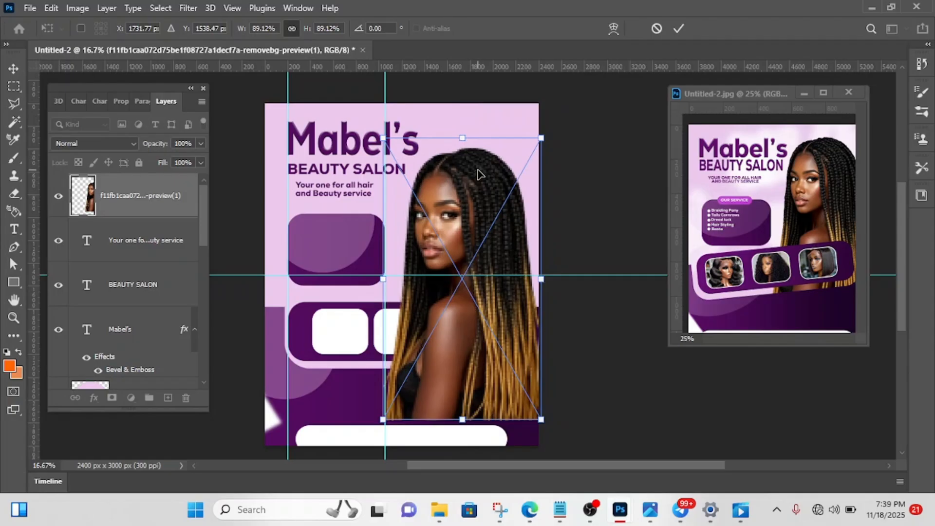
left_click_drag(465, 235, 466, 211)
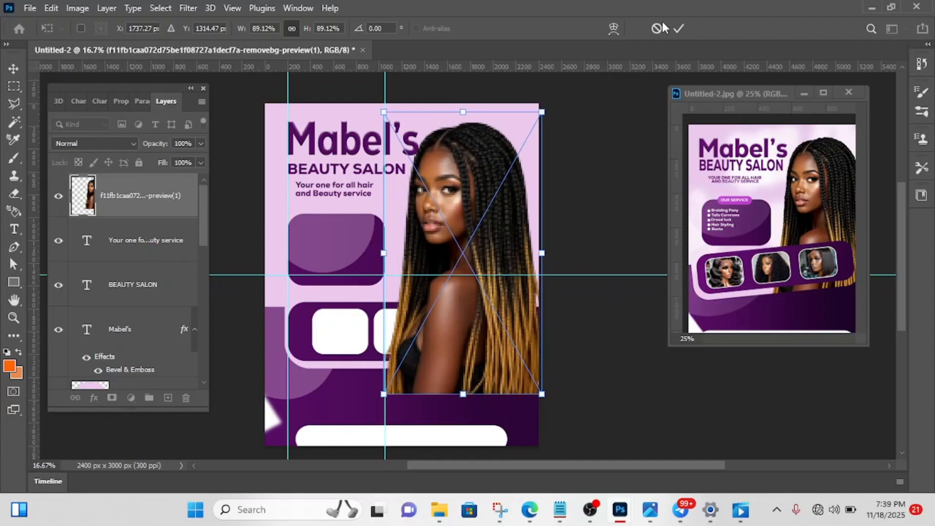
left_click(679, 29)
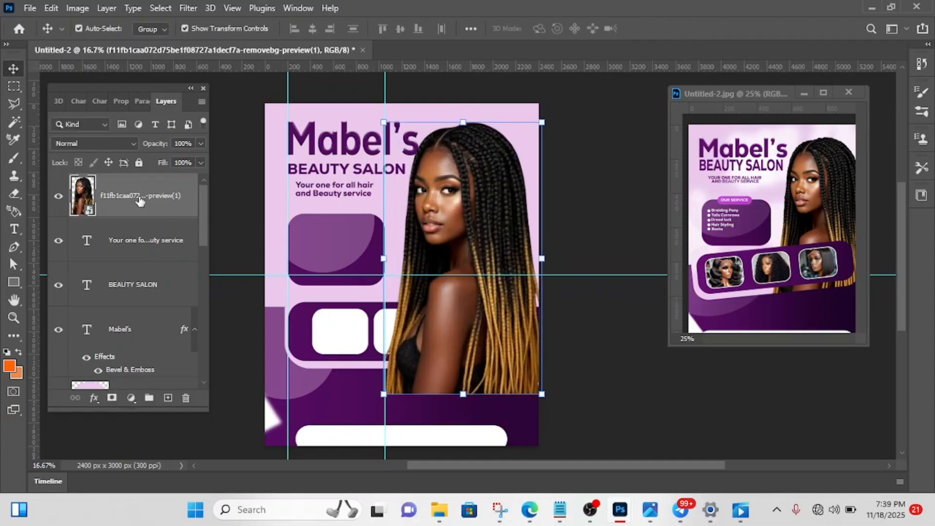
- Move the woman image's layer down the stack to directly above Layer 0, behind the panels and shapes
left_click_drag(140, 201, 134, 384)
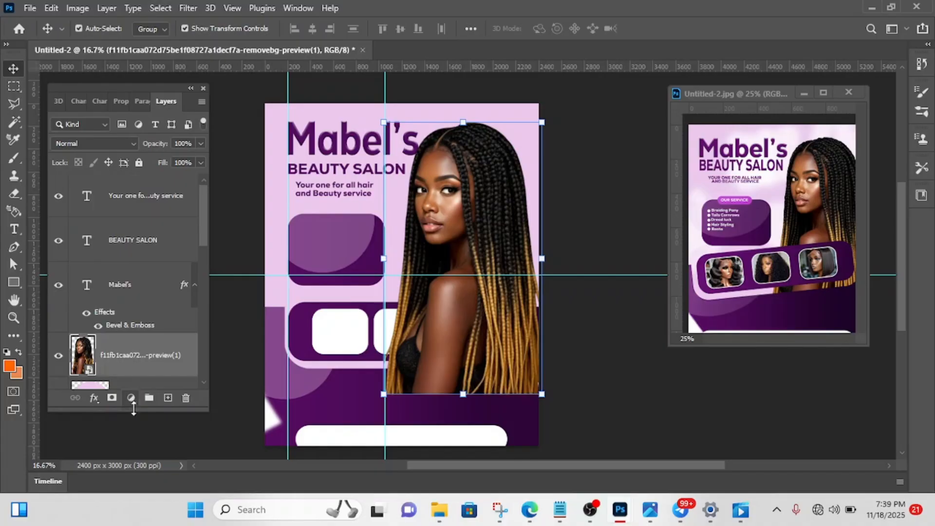
left_click_drag(150, 368, 169, 309)
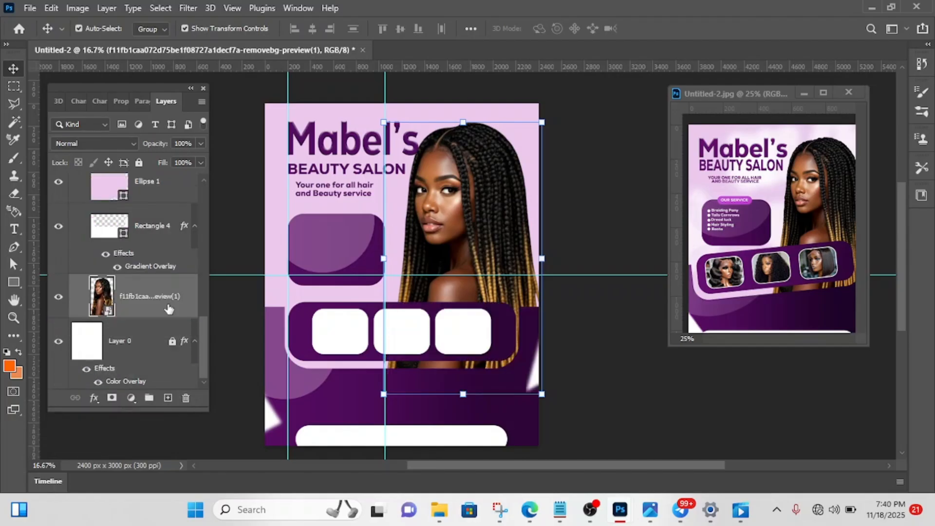
left_click(485, 216)
key("shift+Right")
key("shift+Right")
key("shift+Right")
key("shift+Right")
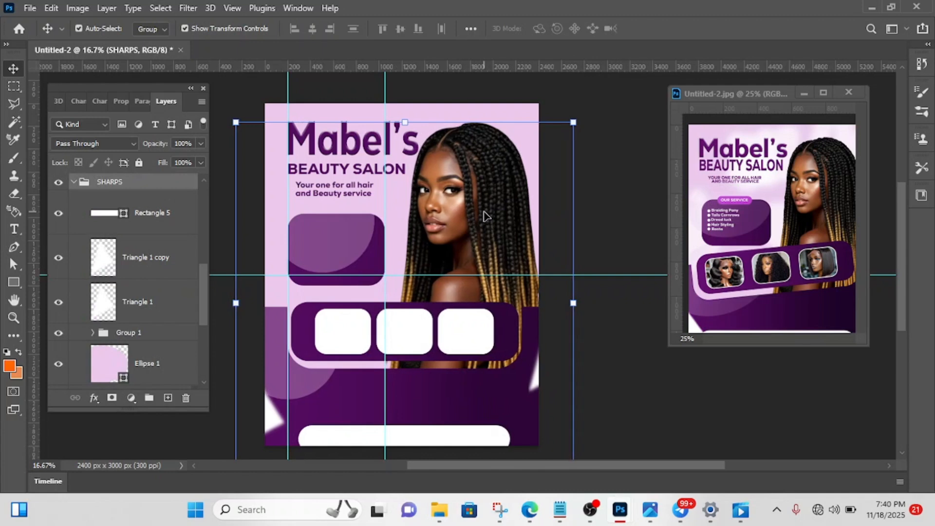
key("ctrl+z")
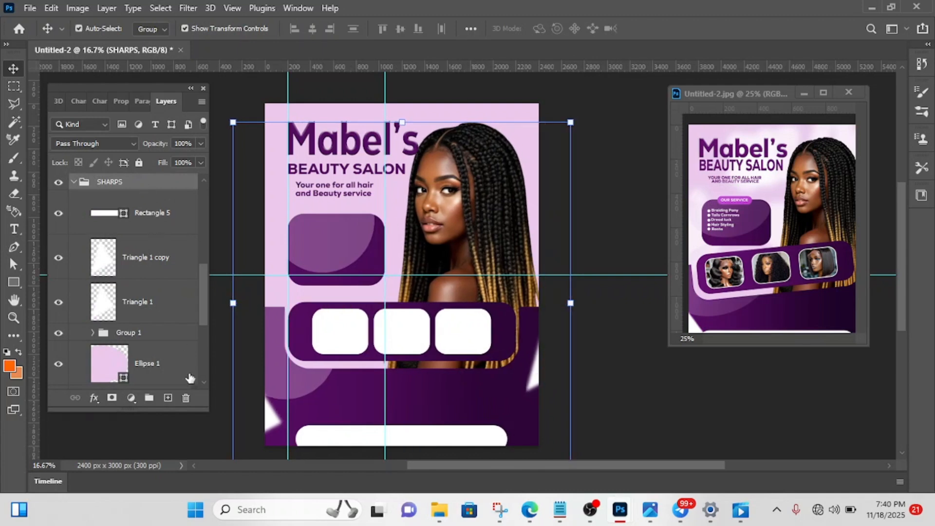
- Remove the SHARPS group while keeping its contents, and move only the woman image right by about 60 px
left_click(185, 400)
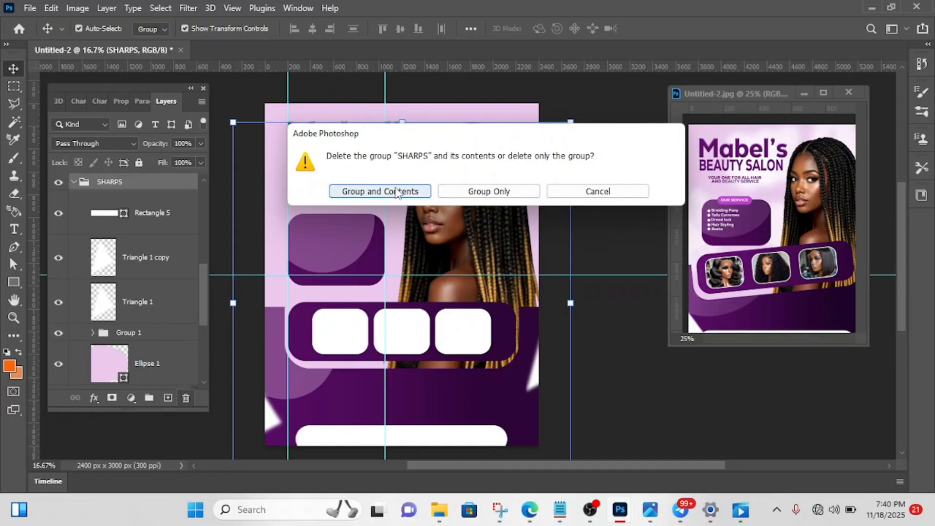
left_click(491, 192)
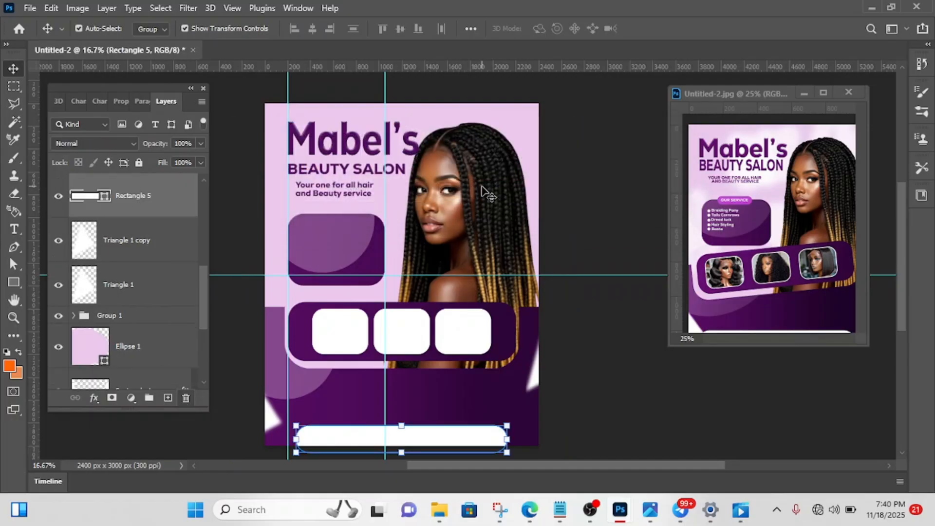
left_click(478, 192)
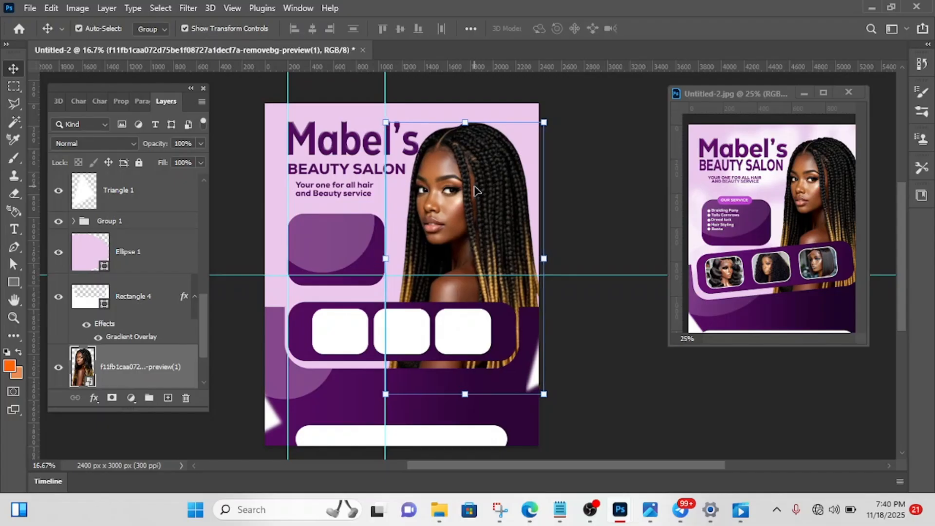
key("shift+Right")
key("shift+Right")
key("shift+Right")
key("shift+Right")
key("shift+Right")
key("shift+Right")
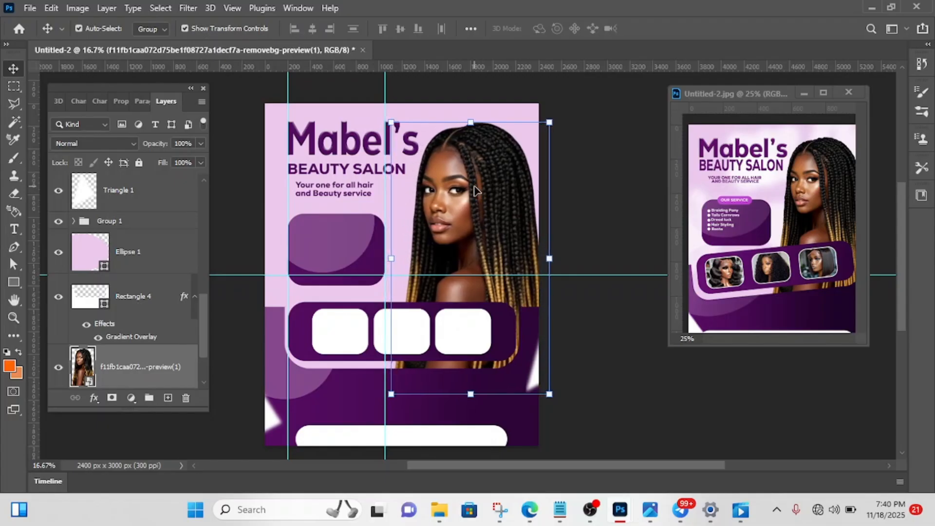
left_click(607, 181)
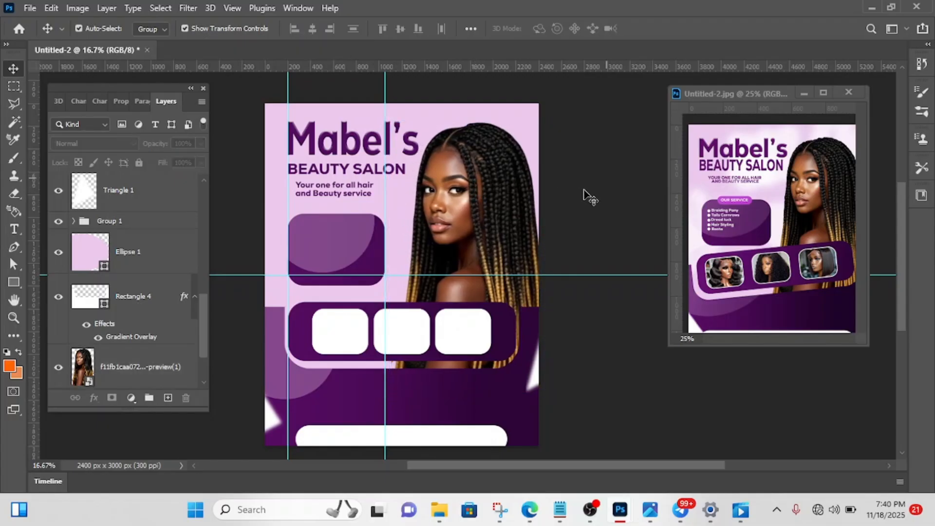
- Remove Group 1 around the three white frames and their purple panel while keeping its contents
left_click(346, 335)
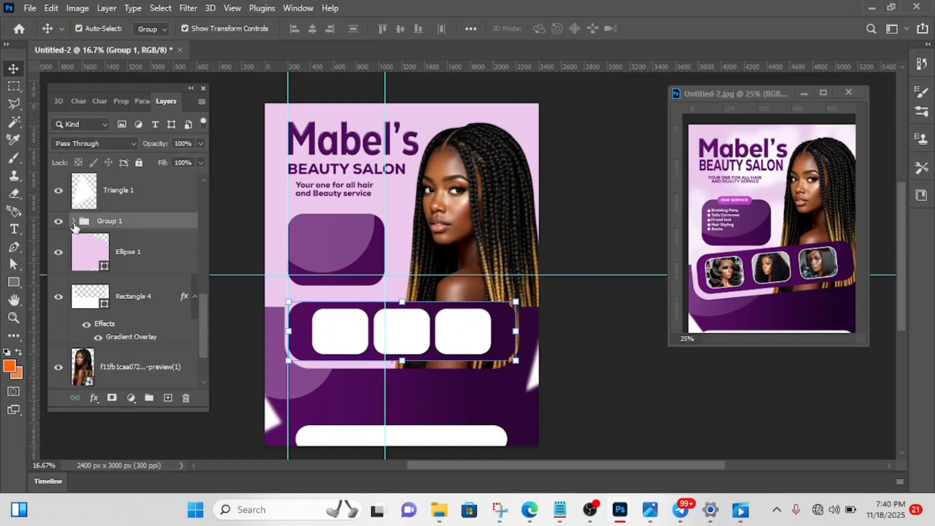
left_click(74, 221)
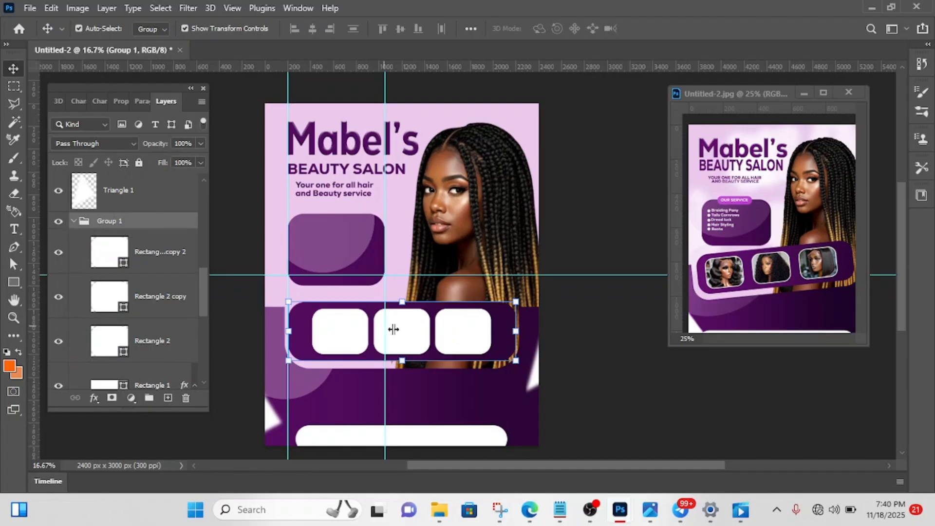
left_click(186, 398)
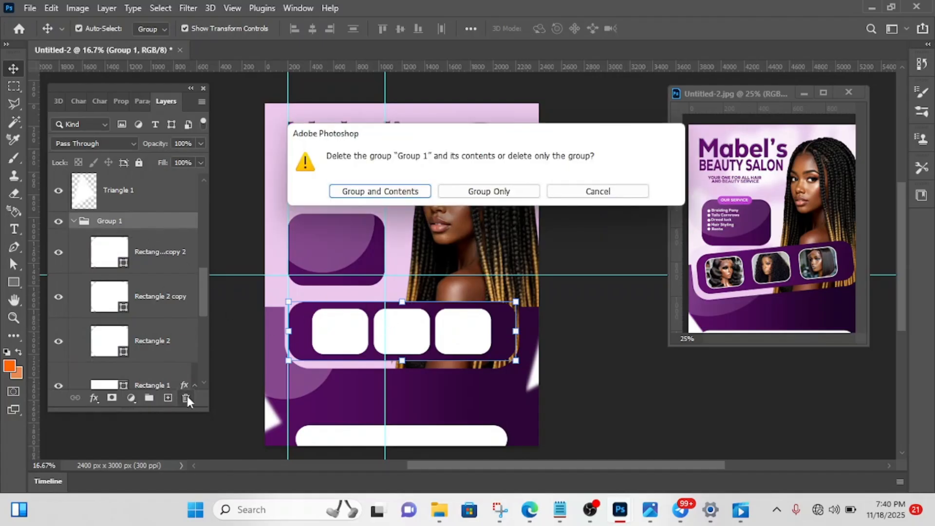
left_click(486, 190)
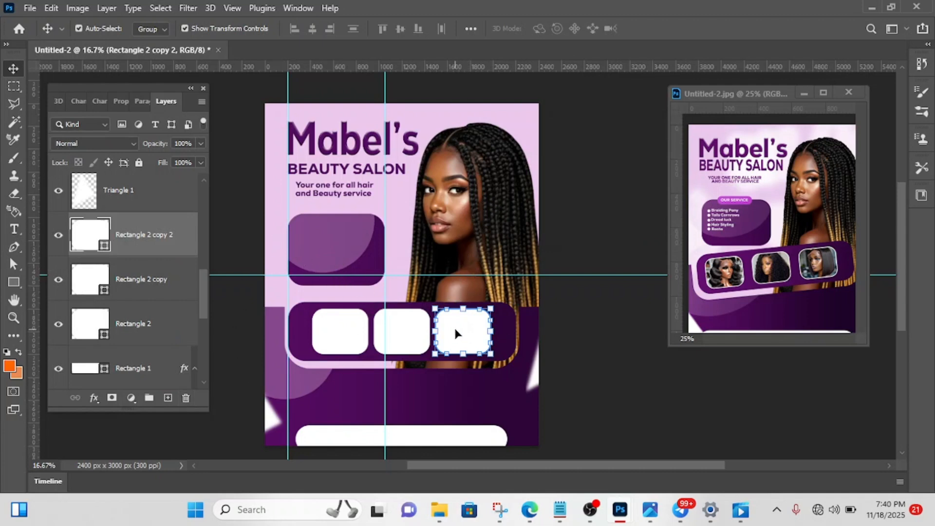
- Place the long curly-haired wig photo from the Downloads folder directly above the rightmost white frame's layer
mouse_move(439, 509)
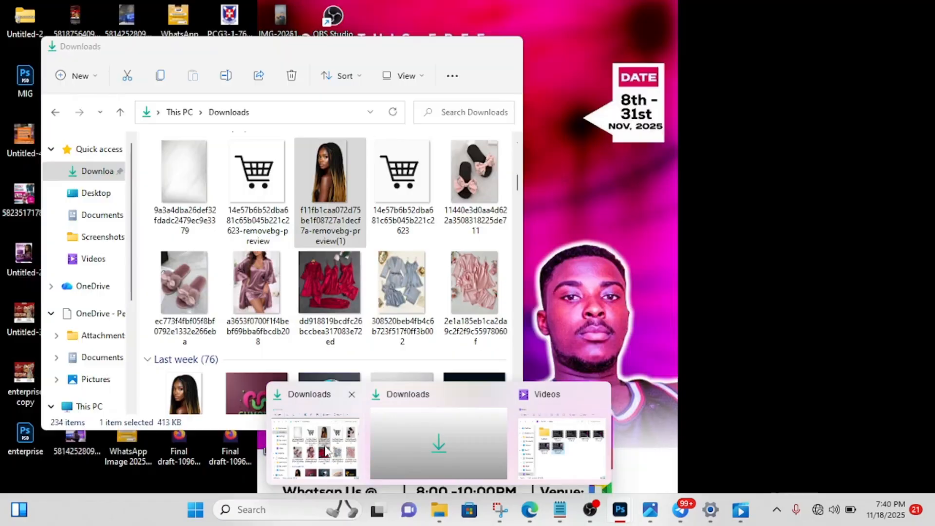
left_click(322, 451)
scroll(300, 276, "down", 6)
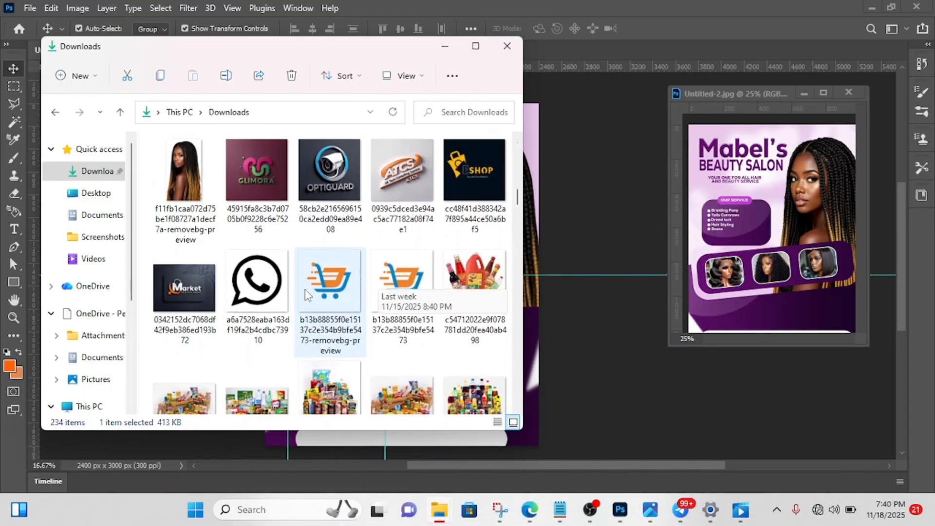
scroll(305, 296, "down", 2)
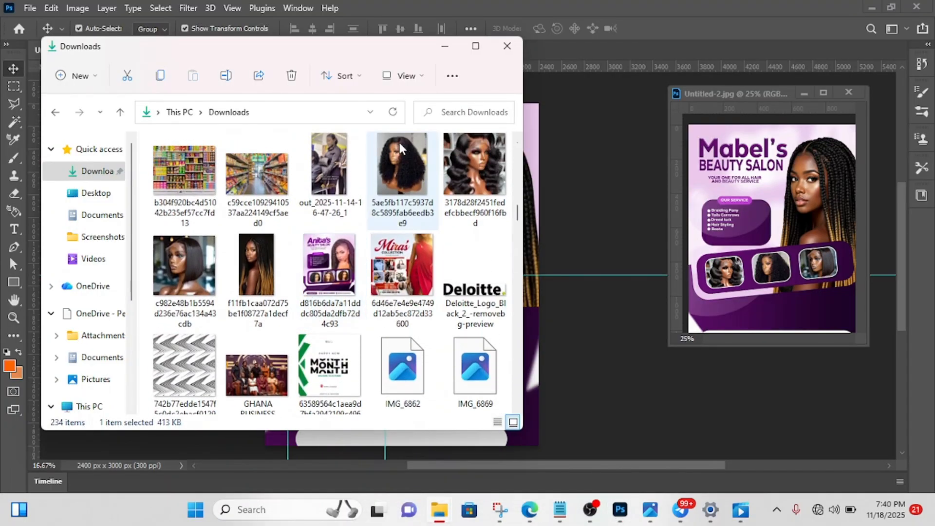
left_click(404, 146)
left_click_drag(404, 142, 574, 237)
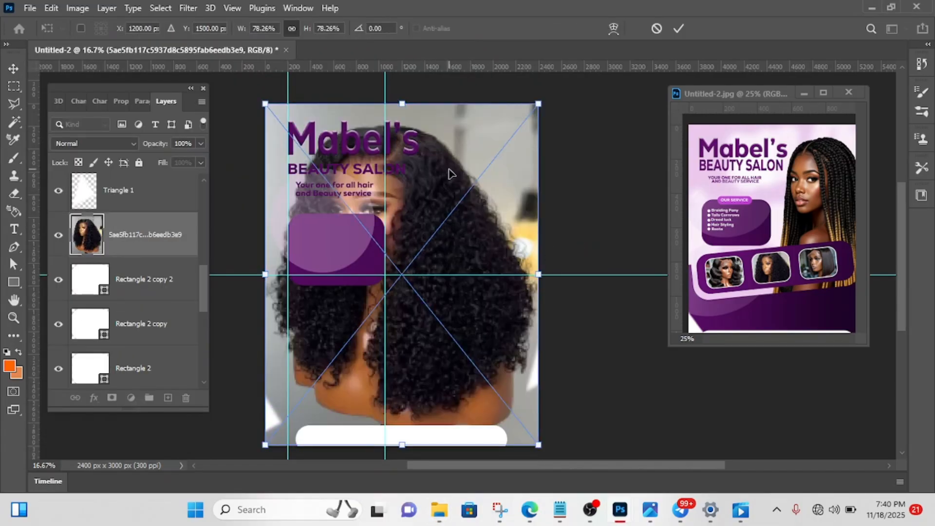
- Scale the placed curly-hair photo to 33.23% and position it over the rightmost frame at about X 1779 px, Y 1993 px
left_click_drag(402, 101, 413, 259)
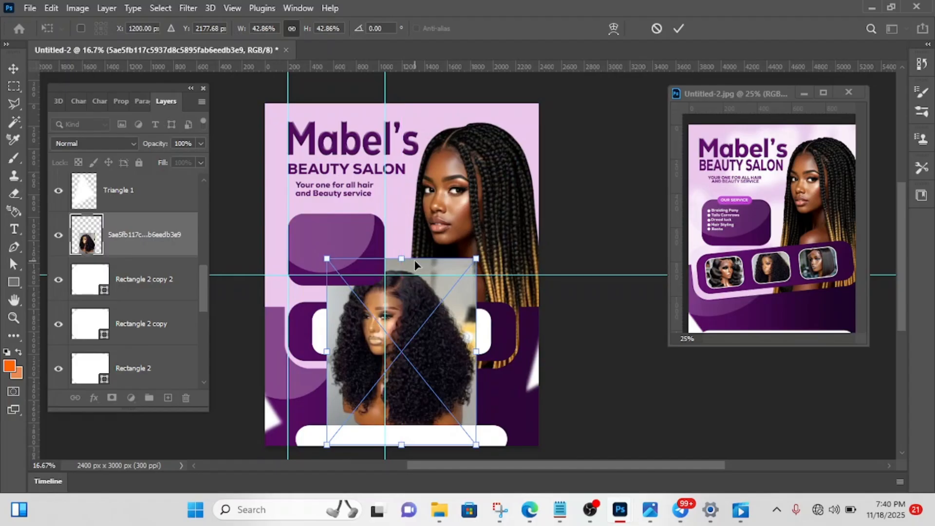
left_click_drag(404, 337, 478, 320)
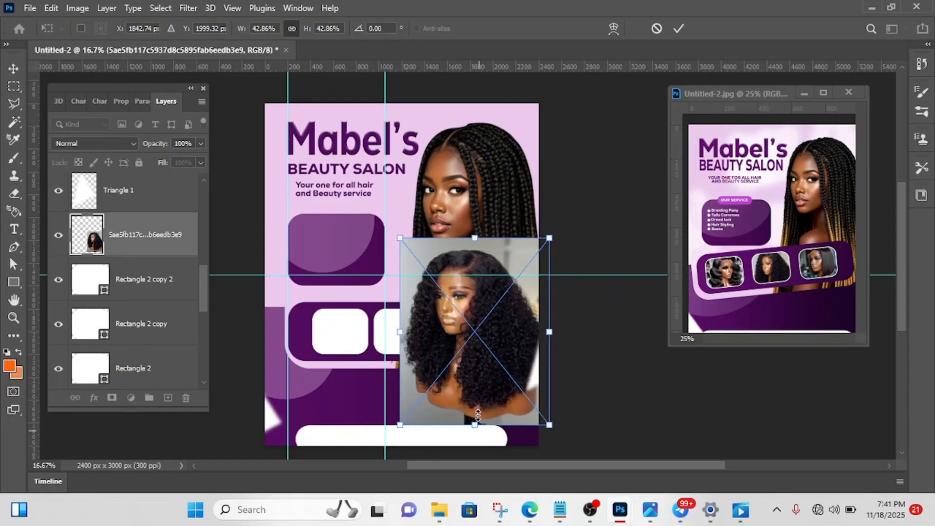
left_click_drag(479, 429, 479, 387)
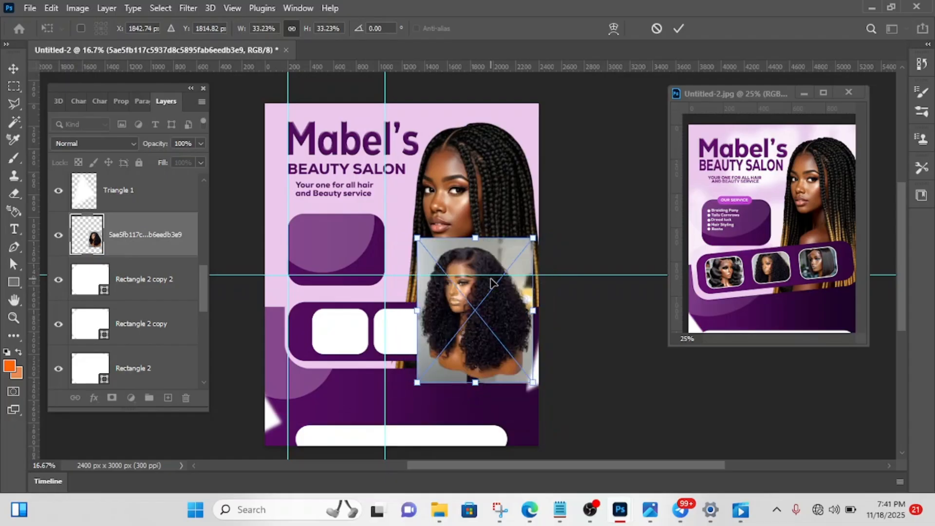
left_click_drag(491, 282, 486, 302)
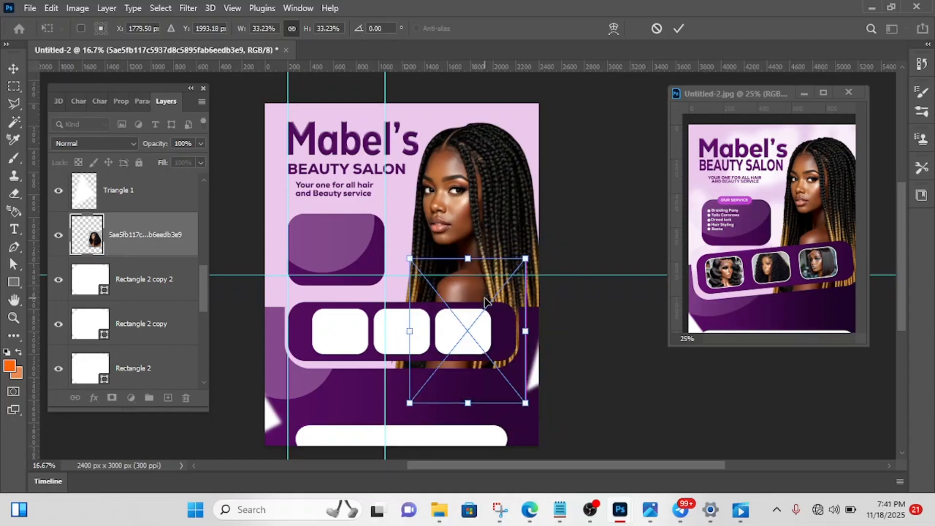
left_click(678, 29)
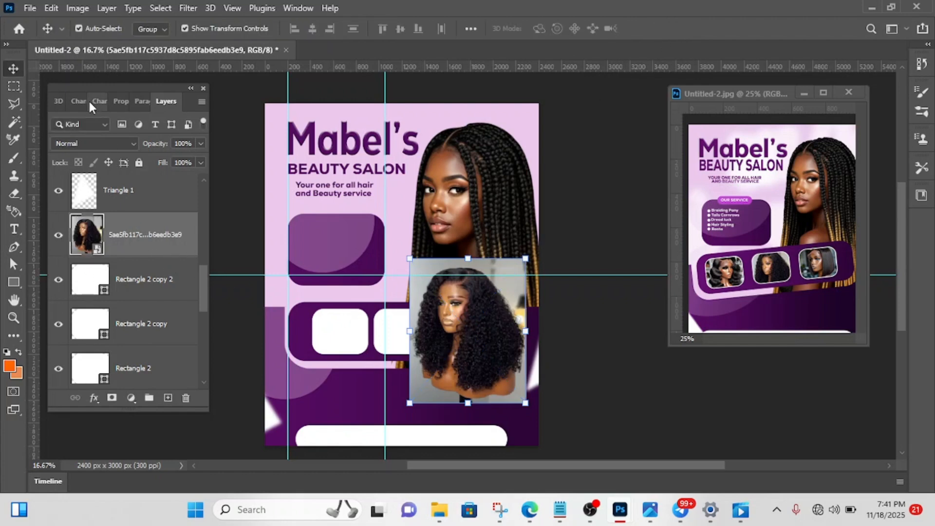
- Clip the curly-hair photo to the rightmost frame, scaled to 15.73% and positioned at about X 1737 px, Y 2054 px
right_click(141, 238)
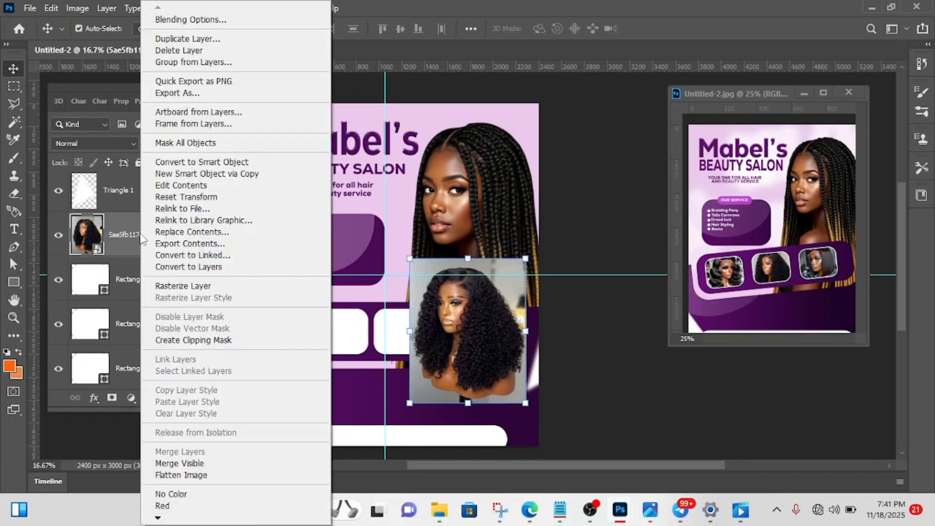
left_click(196, 340)
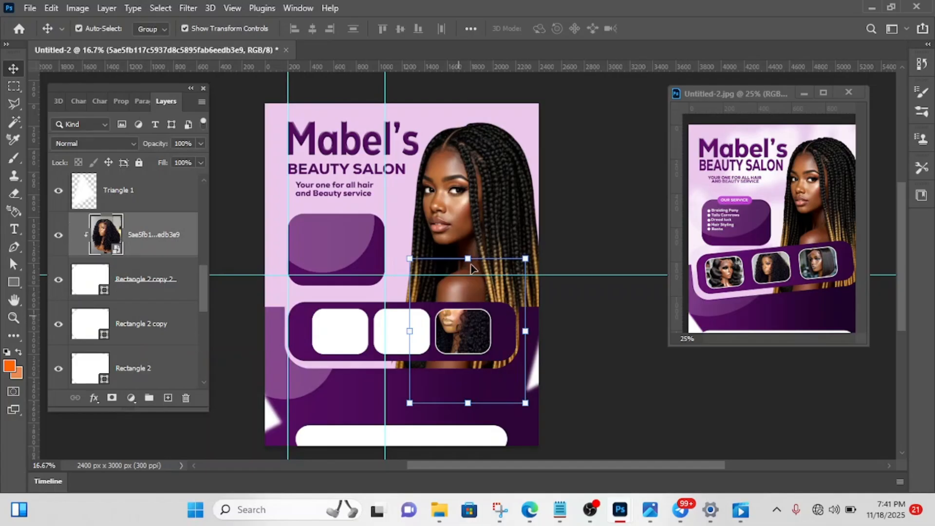
left_click_drag(467, 258, 466, 314)
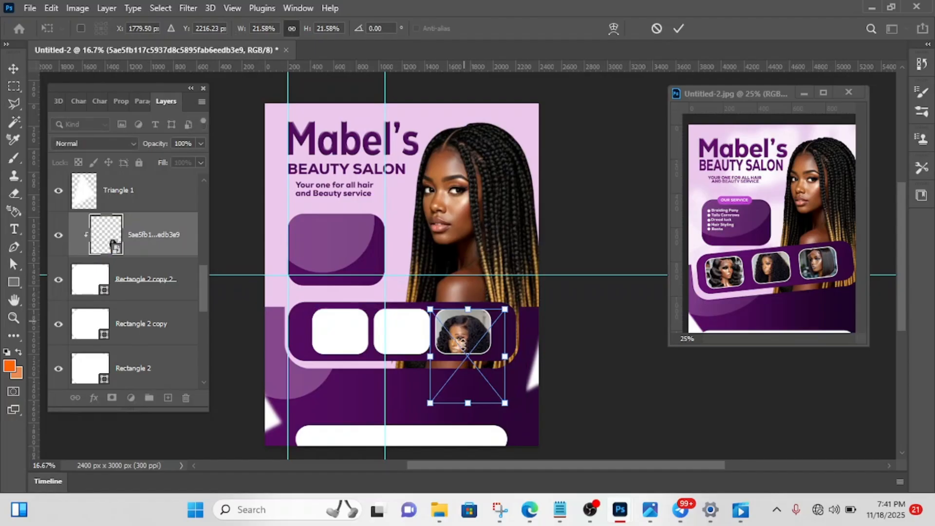
left_click_drag(468, 402, 437, 336)
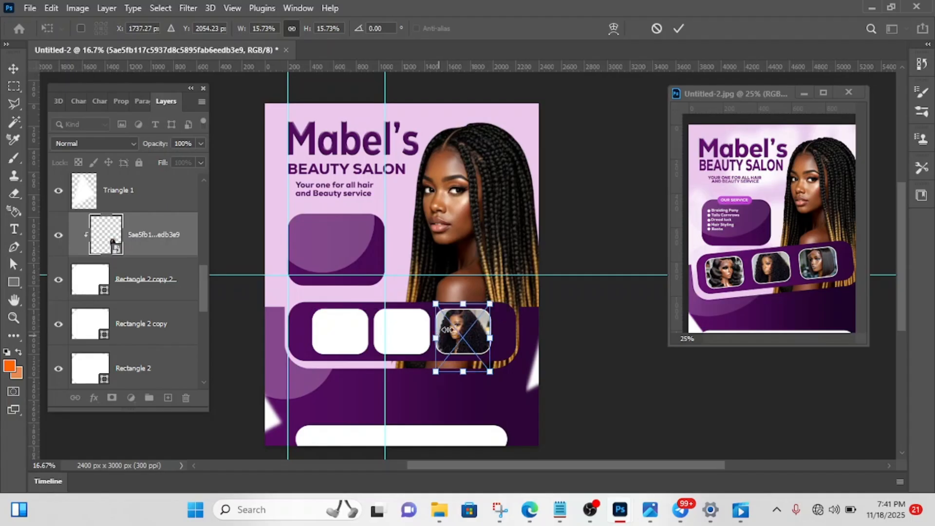
left_click(686, 25)
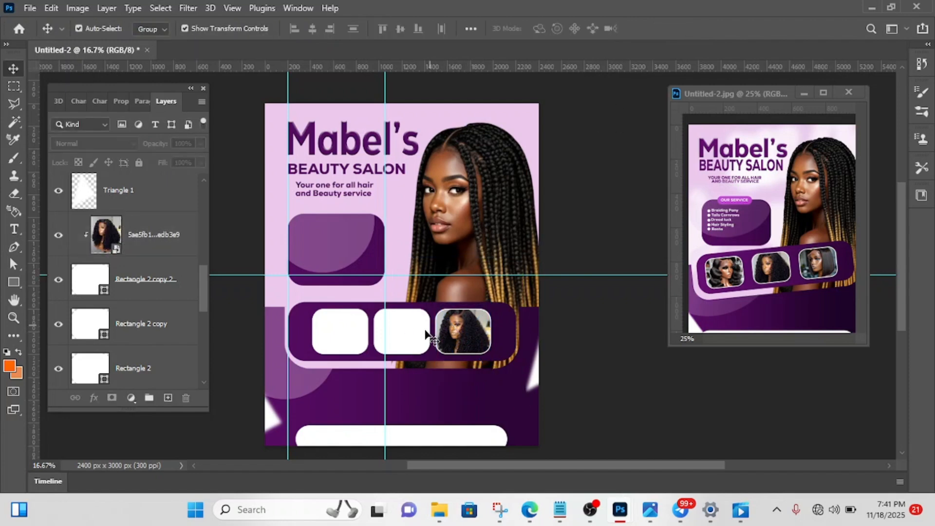
- Place the wavy-haired photo from Downloads above the middle frame's layer, scaled to 14.58% at about X 1183 px, Y 1961 px
left_click(411, 336)
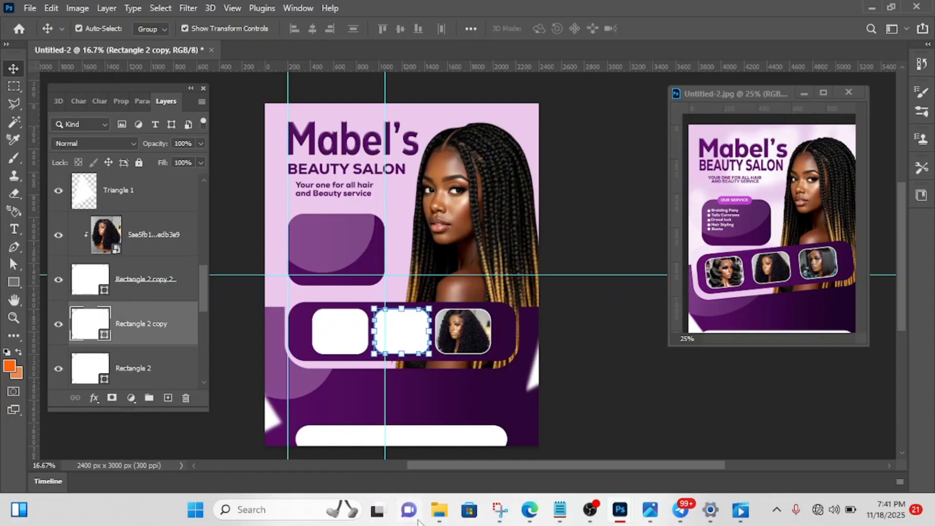
mouse_move(439, 509)
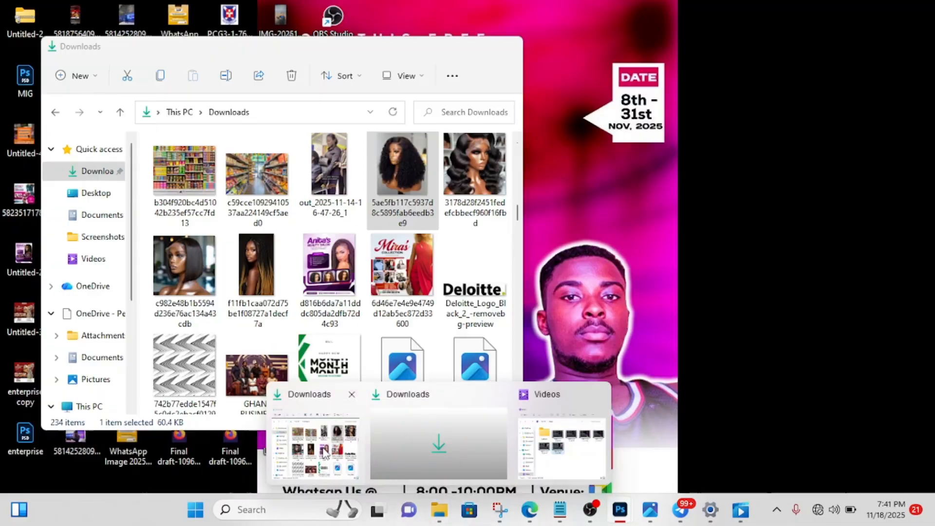
left_click(326, 451)
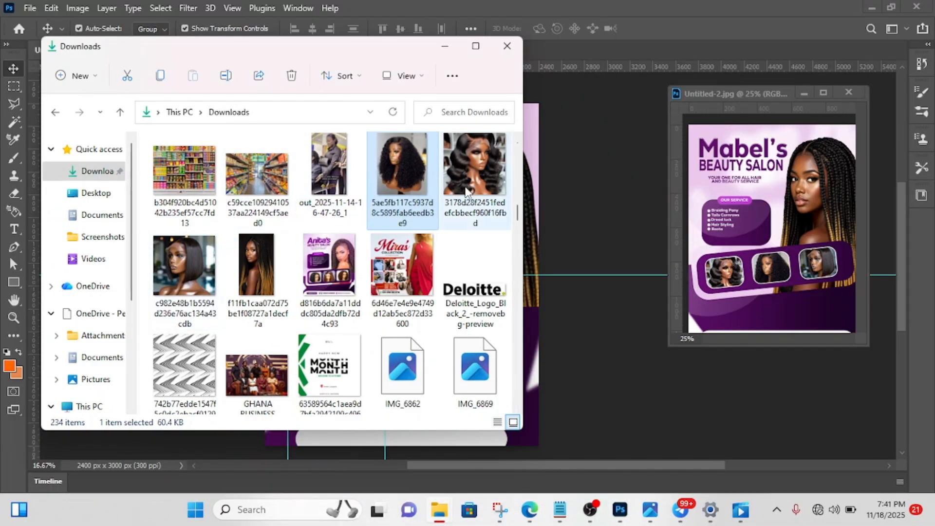
left_click_drag(465, 161, 574, 272)
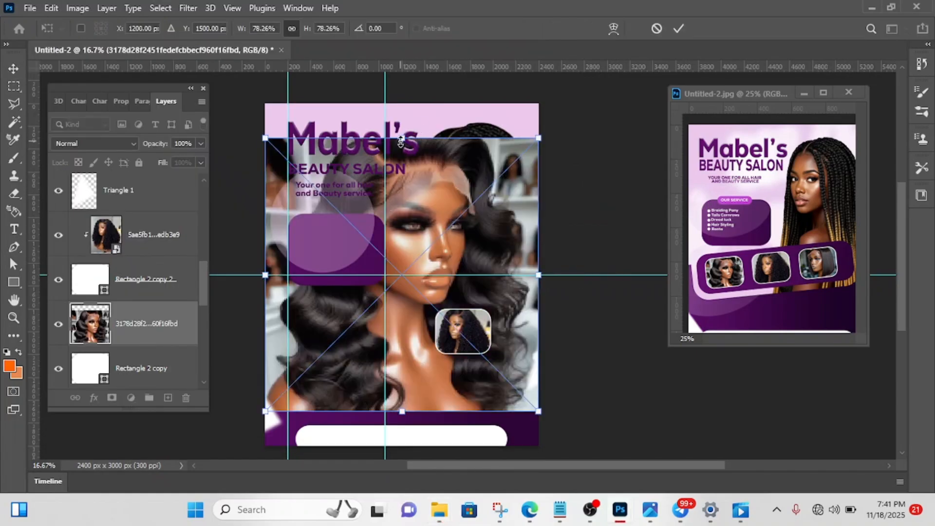
left_click_drag(400, 152, 393, 328)
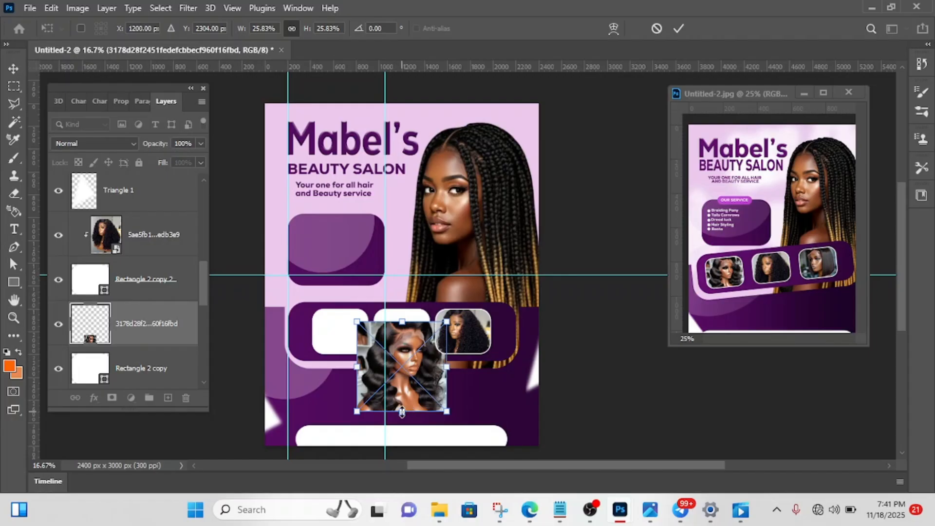
left_click_drag(401, 411, 404, 334)
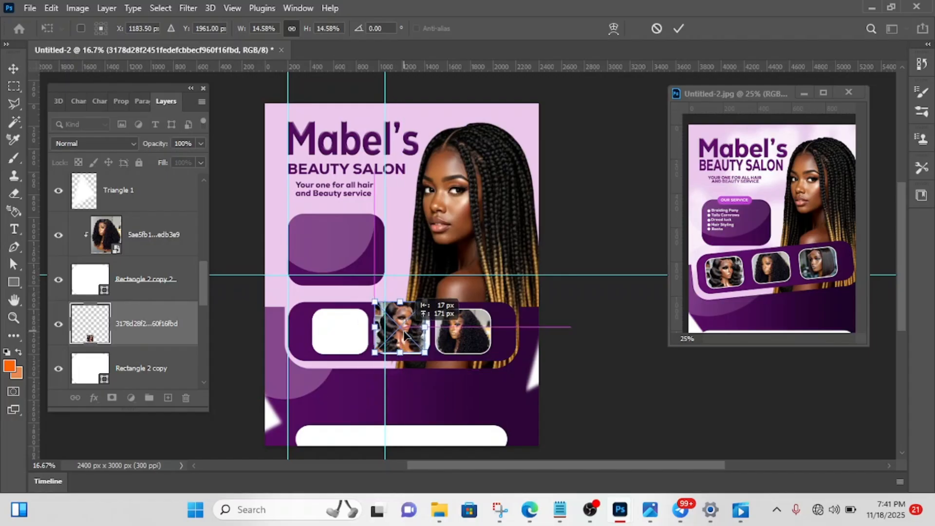
left_click(680, 28)
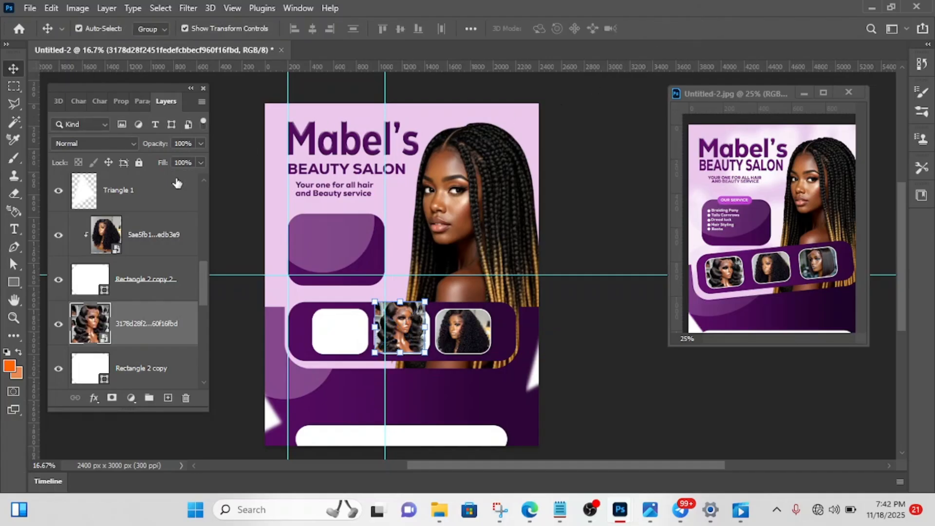
- Clip the wavy-hair photo to the middle white frame beneath it with a clipping mask
left_click(156, 239)
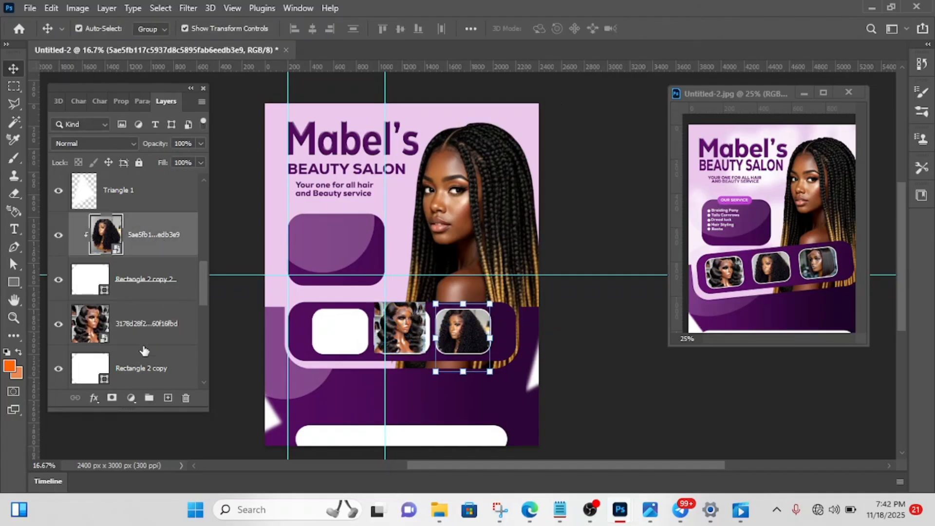
left_click(165, 330)
right_click(165, 331)
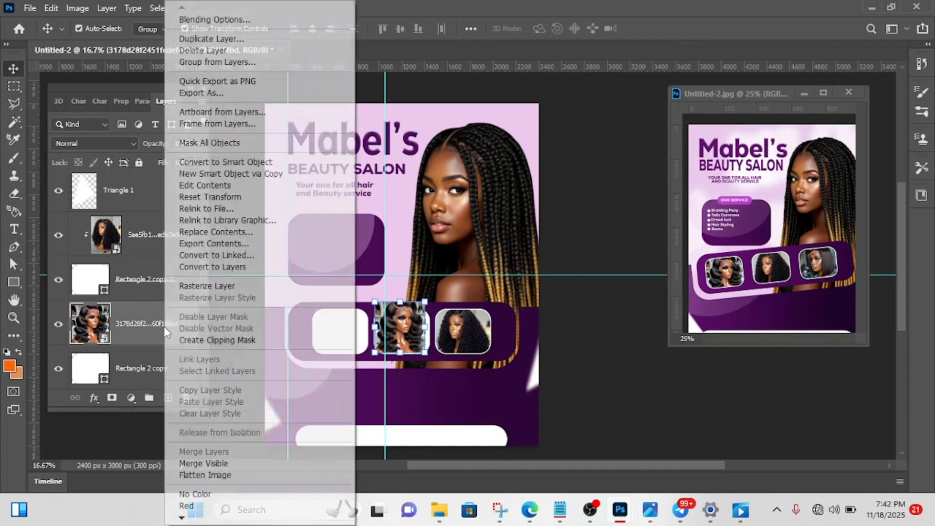
left_click(194, 341)
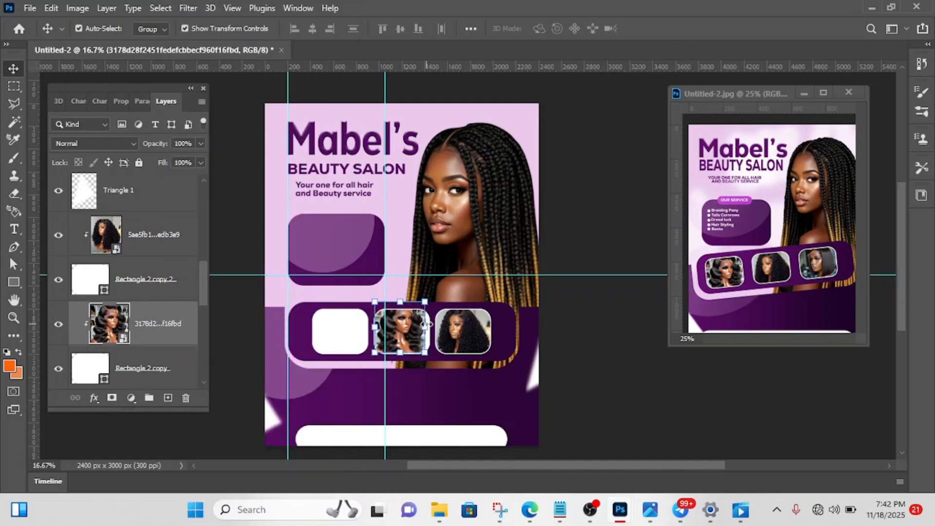
- Scale the wavy-hair photo to 17.48% at about X 1203 px, Y 2071 px, and select the remaining empty white frame
key("ctrl+t")
left_click_drag(427, 323, 400, 342)
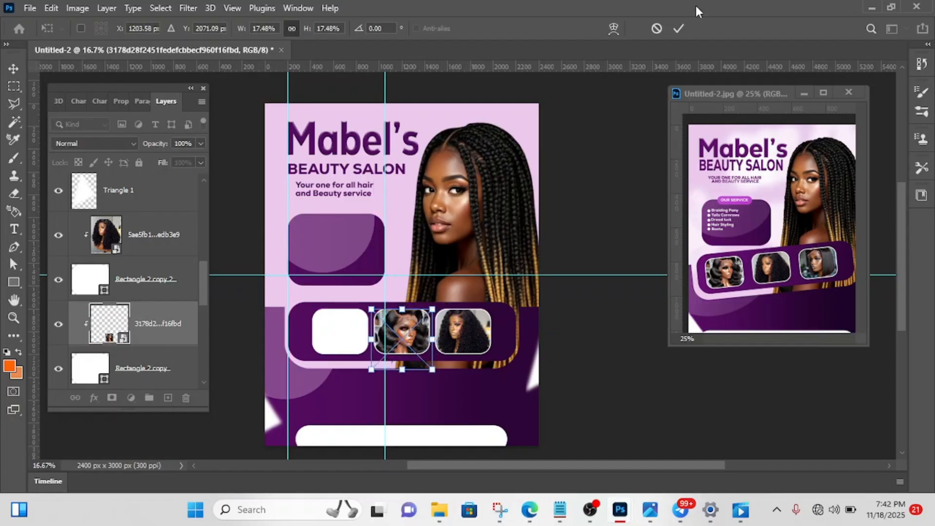
left_click(678, 29)
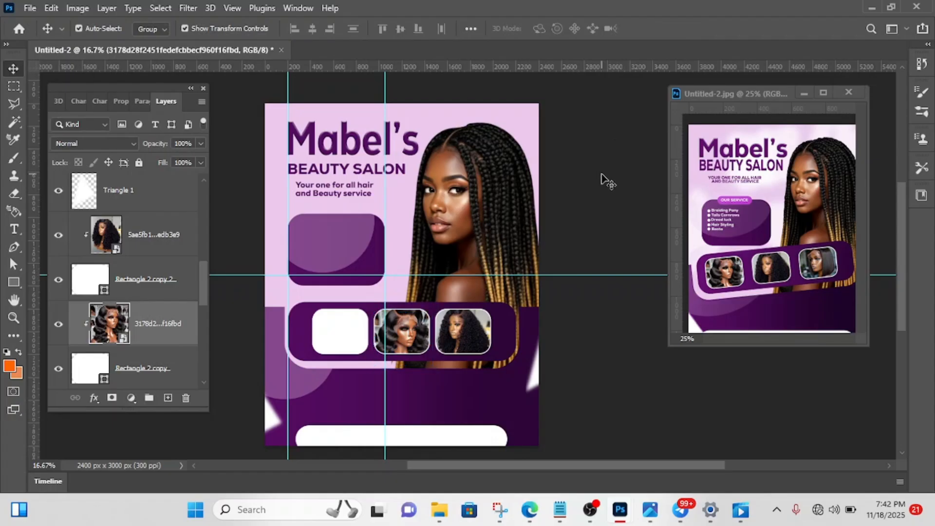
left_click(333, 342)
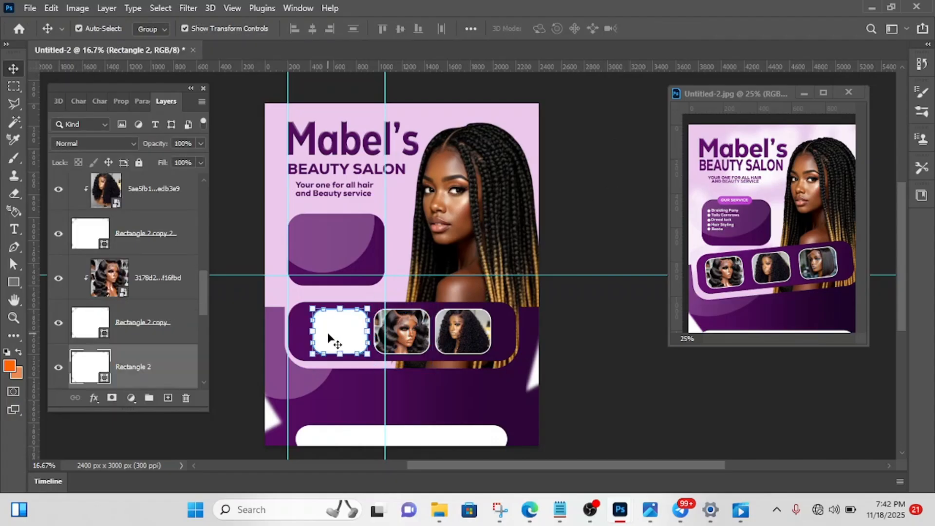
mouse_move(439, 511)
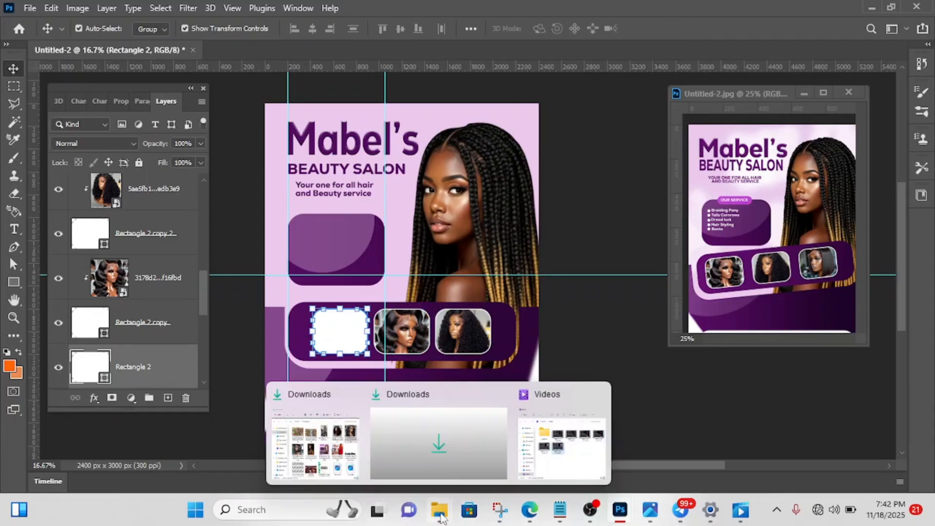
left_click(328, 451)
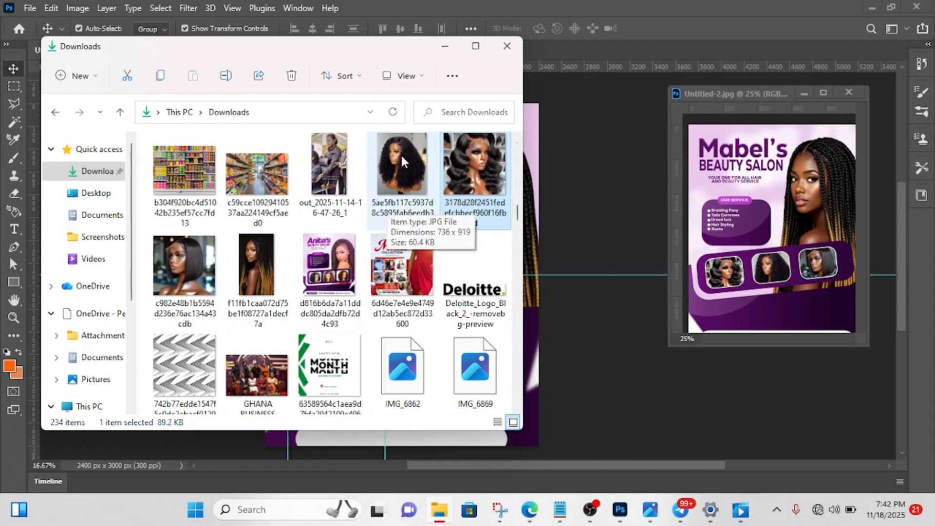
left_click_drag(401, 156, 565, 264)
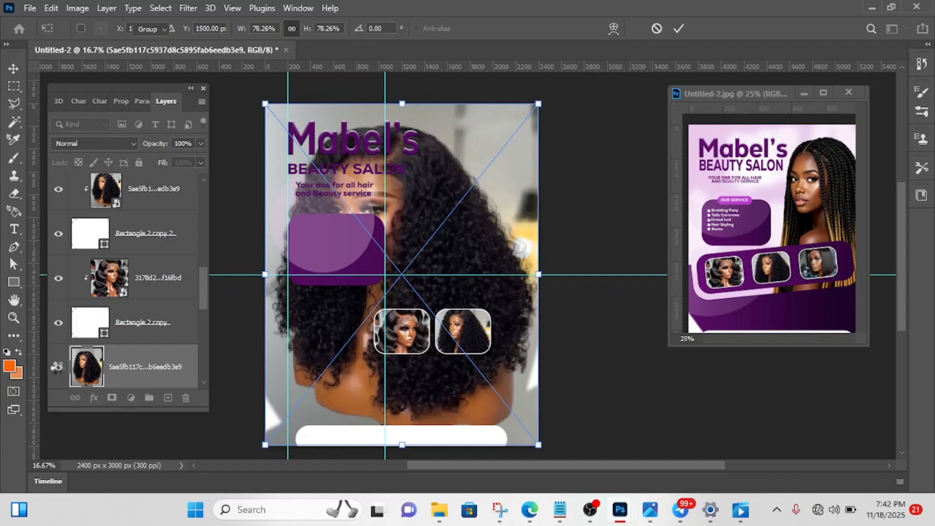
left_click(58, 371)
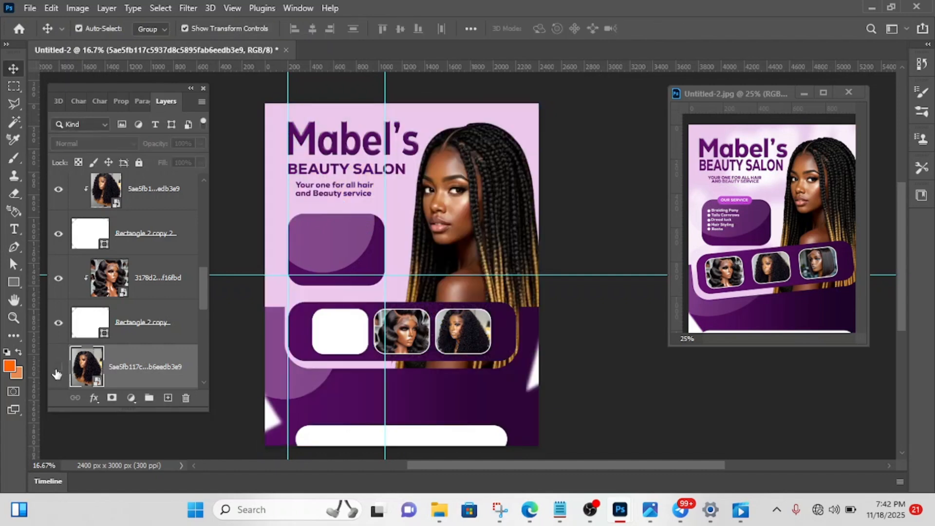
left_click(58, 371)
left_click_drag(136, 369, 186, 399)
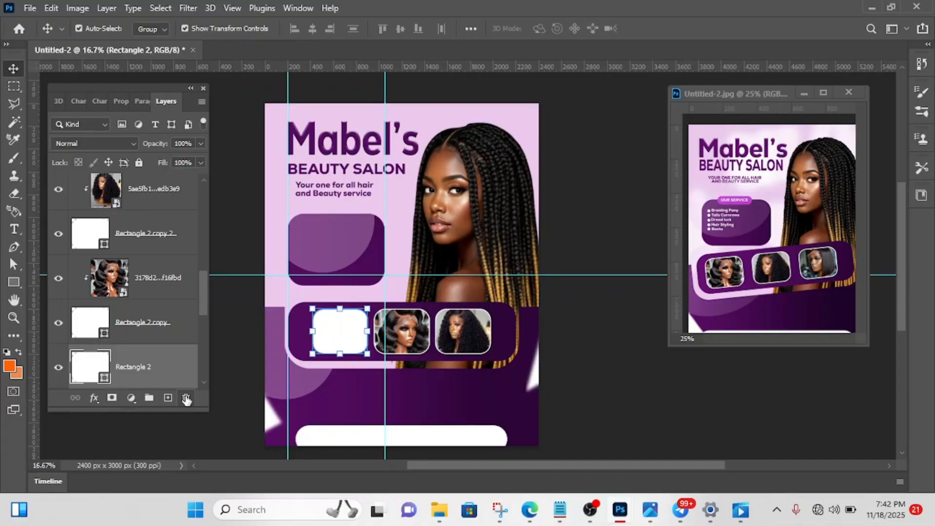
- Place the straight bob-cut photo from the Downloads folder directly above the leftmost white frame's layer at 78.26% scale
mouse_move(446, 512)
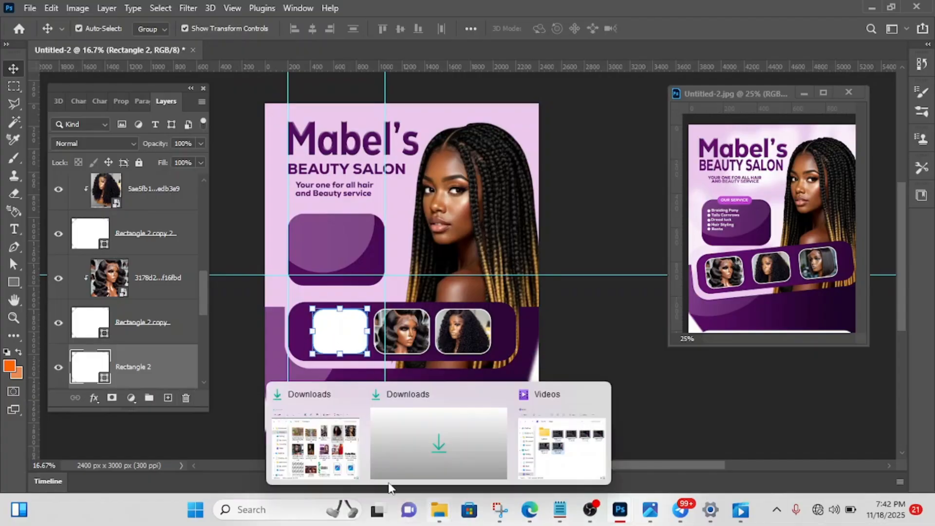
left_click(305, 465)
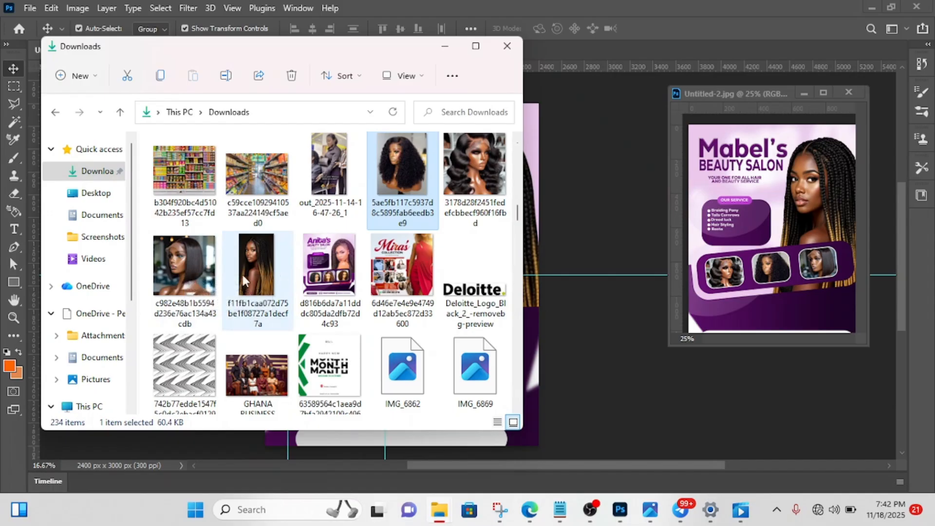
left_click_drag(187, 265, 580, 306)
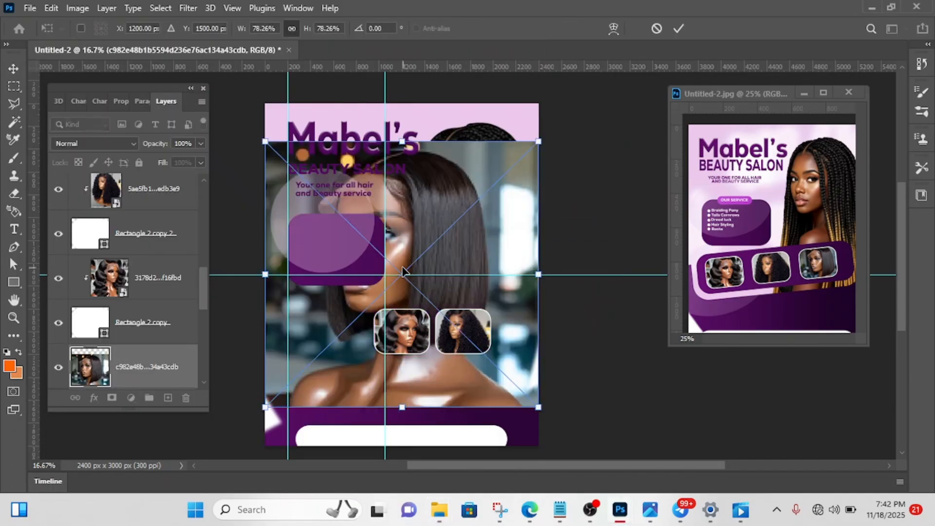
left_click(679, 28)
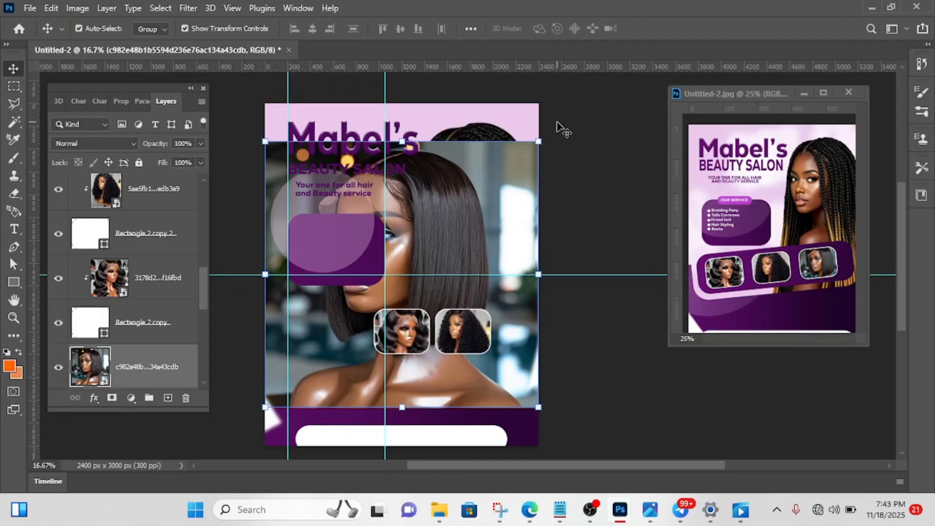
- Flip the straight bob-cut photo horizontally with Free Transform
left_click(536, 141)
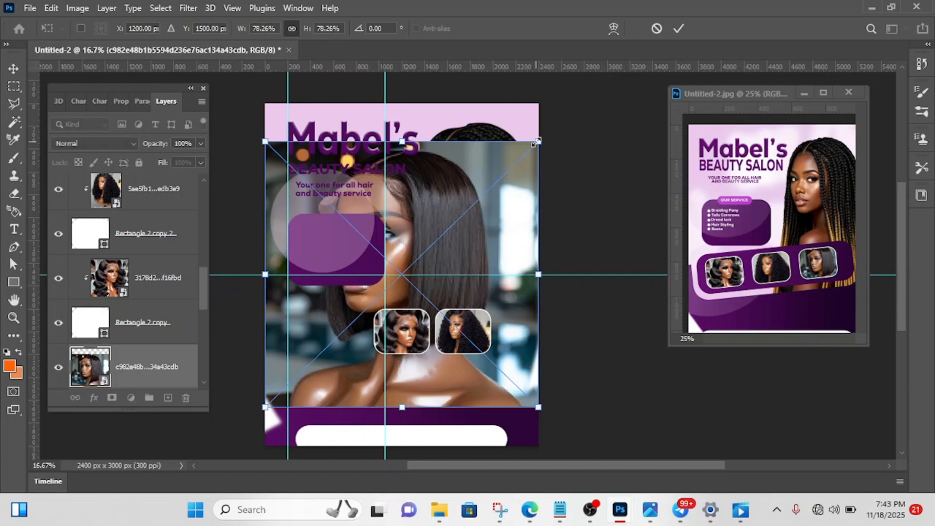
left_click(679, 28)
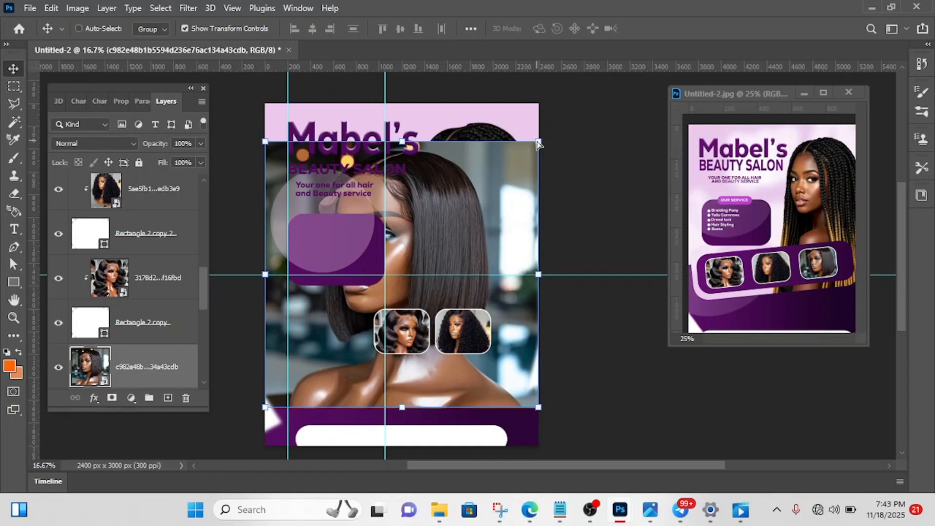
left_click(537, 141)
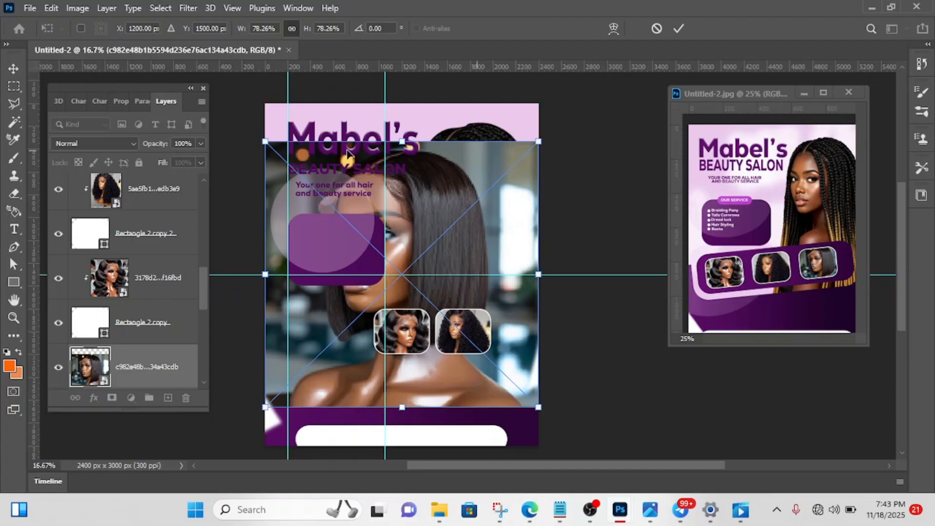
right_click(431, 246)
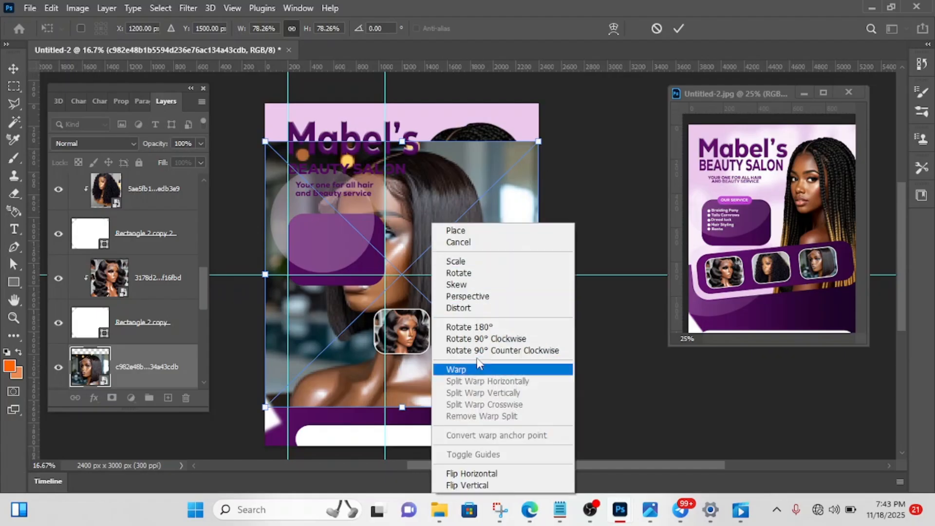
left_click(470, 474)
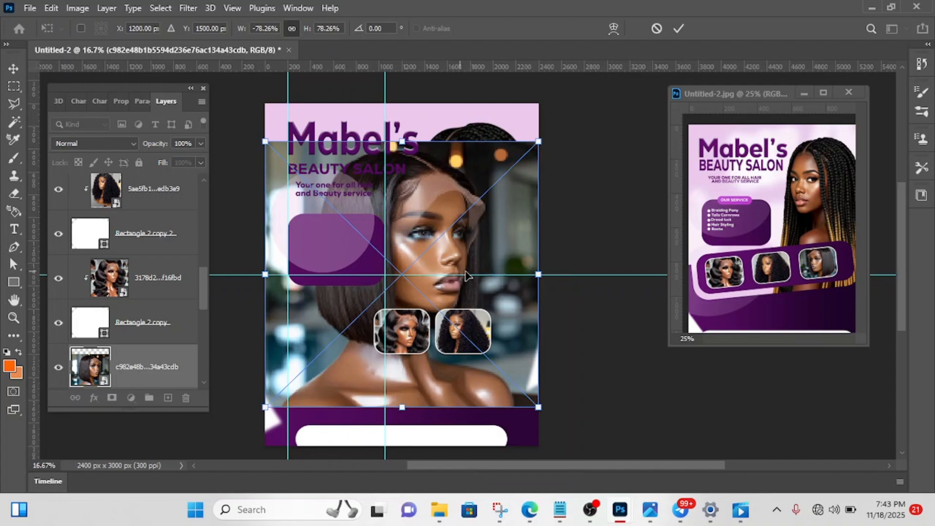
- Scale the bob-cut photo to 23.17% and position it over the leftmost white frame at about X 695 px, Y 2010 px
left_click_drag(403, 142, 376, 298)
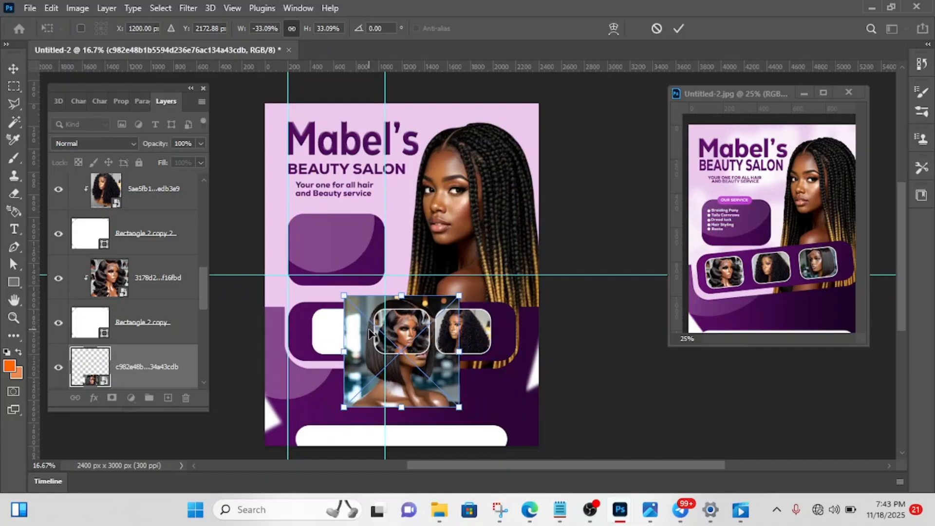
left_click_drag(369, 332, 311, 321)
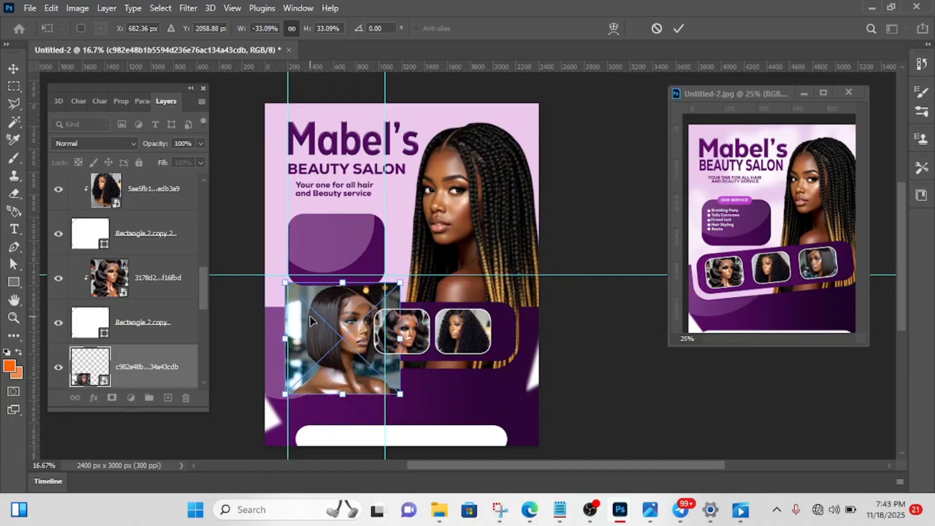
left_click(677, 28)
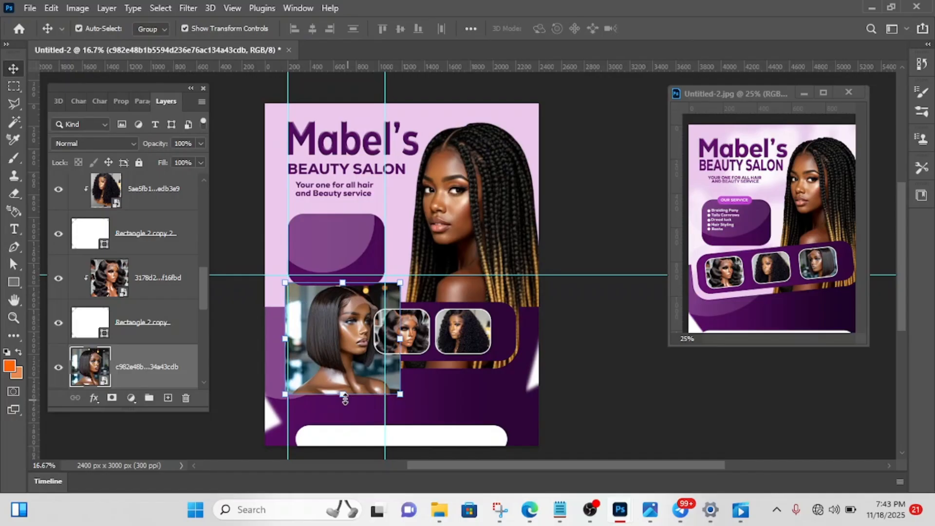
key("ctrl+t")
left_click_drag(342, 393, 343, 369)
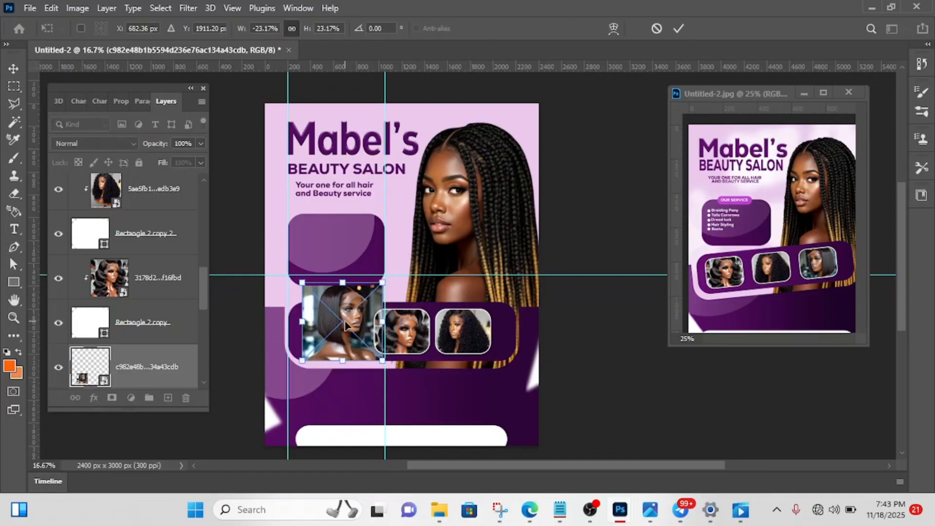
left_click_drag(344, 325, 345, 336)
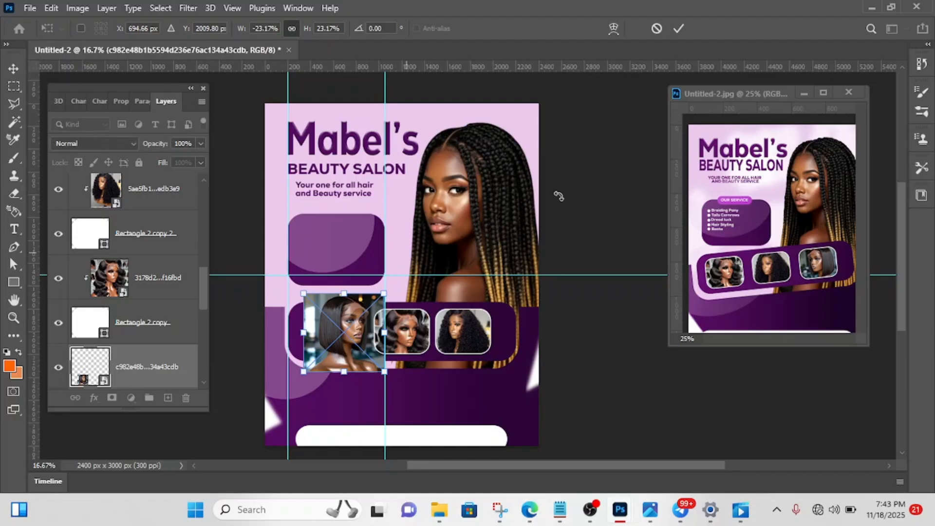
left_click(680, 28)
- Clip the bob-cut photo to the leftmost white frame beneath it with a clipping mask
scroll(135, 357, "down", 2)
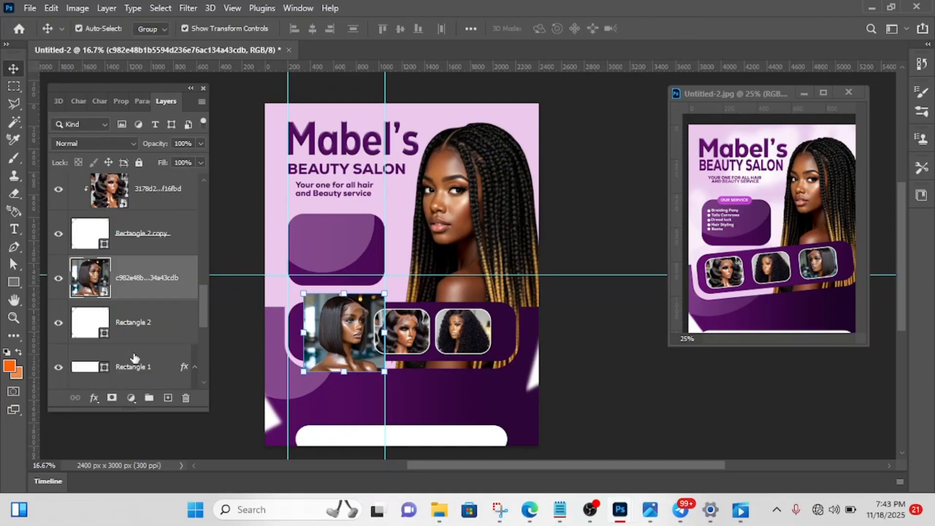
right_click(140, 272)
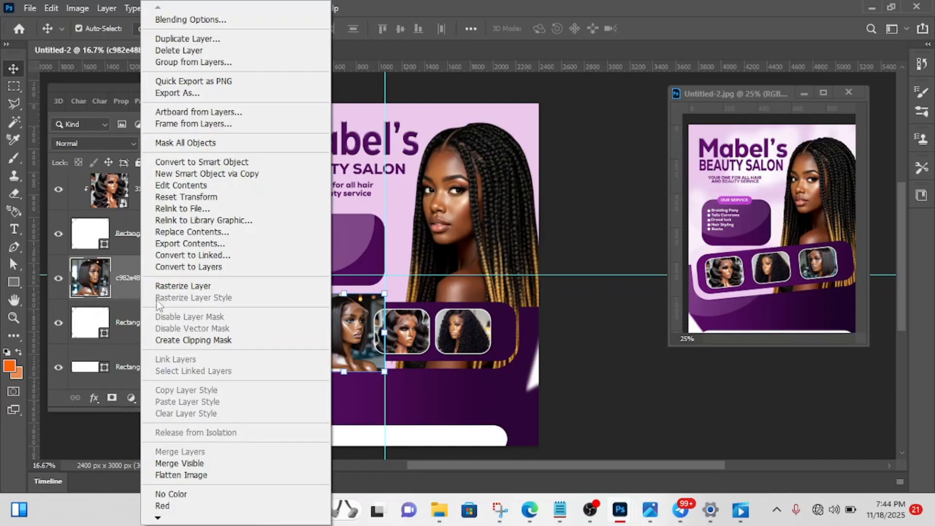
left_click(197, 339)
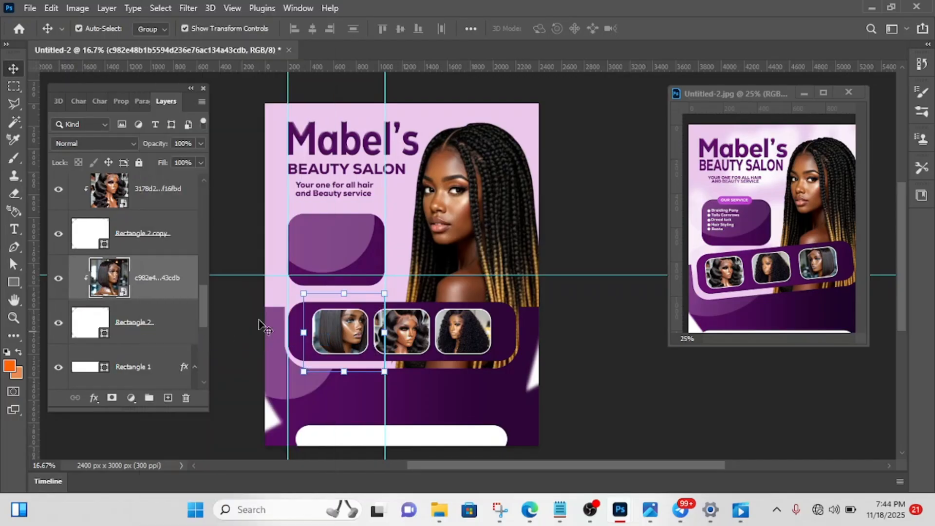
- Scale the clipped bob-cut photo to 16.90% inside its frame at about X 660 px, Y 2054 px
left_click_drag(349, 292, 342, 305)
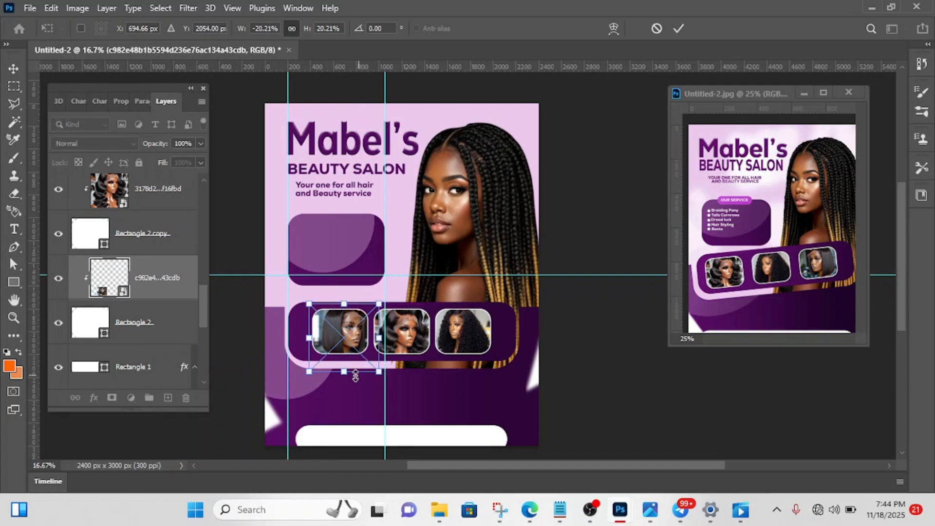
left_click_drag(345, 370, 349, 348)
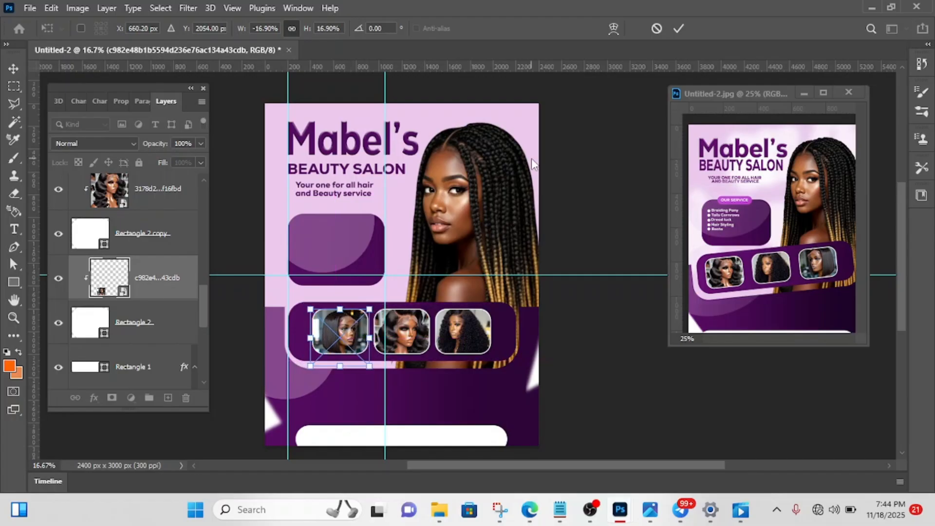
left_click(679, 28)
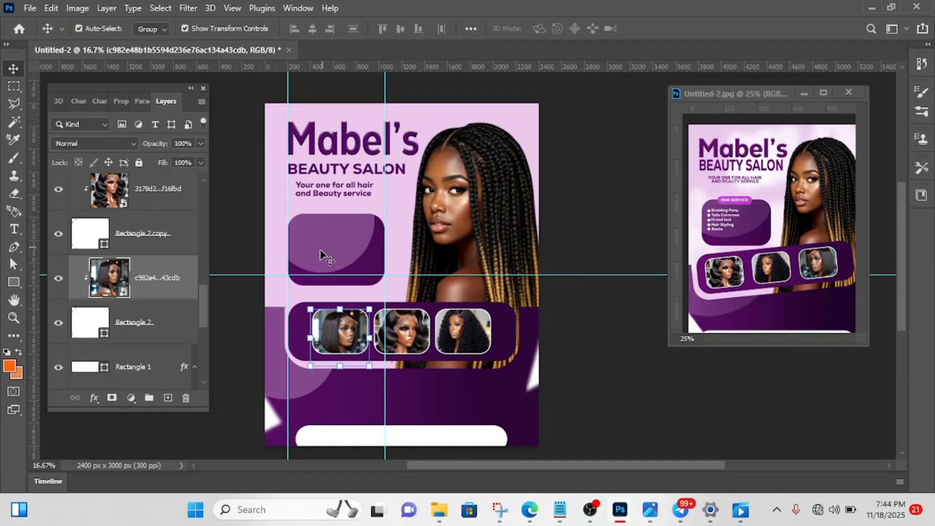
- Using the reference flyer's service label as a guide, draw a rectangle about 438 × 132 px across the small purple panel's upper edge
left_click(766, 246)
scroll(766, 242, "up", 1)
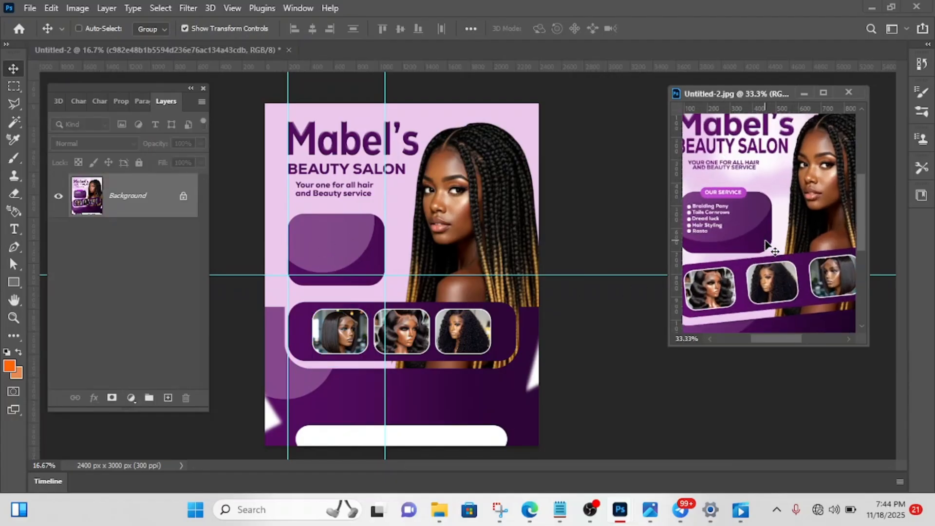
left_click_drag(775, 338, 758, 339)
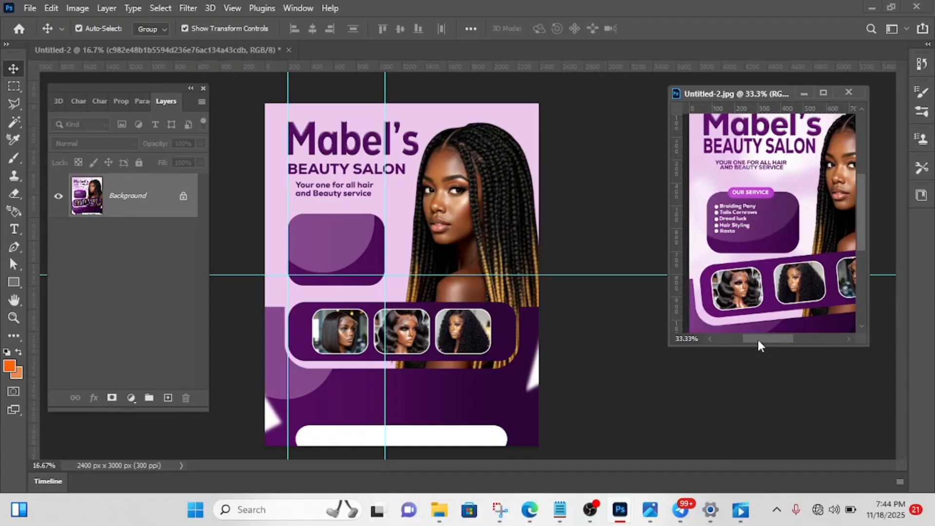
left_click(13, 282)
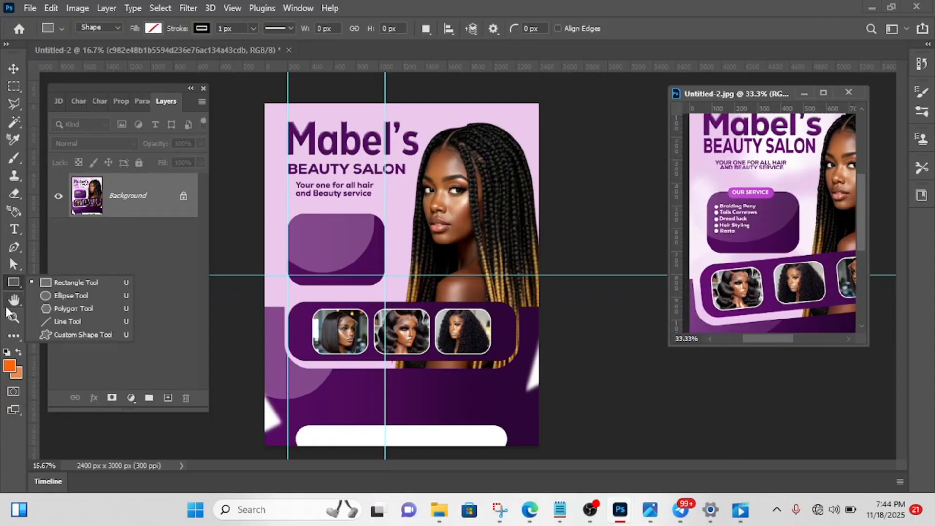
left_click(65, 282)
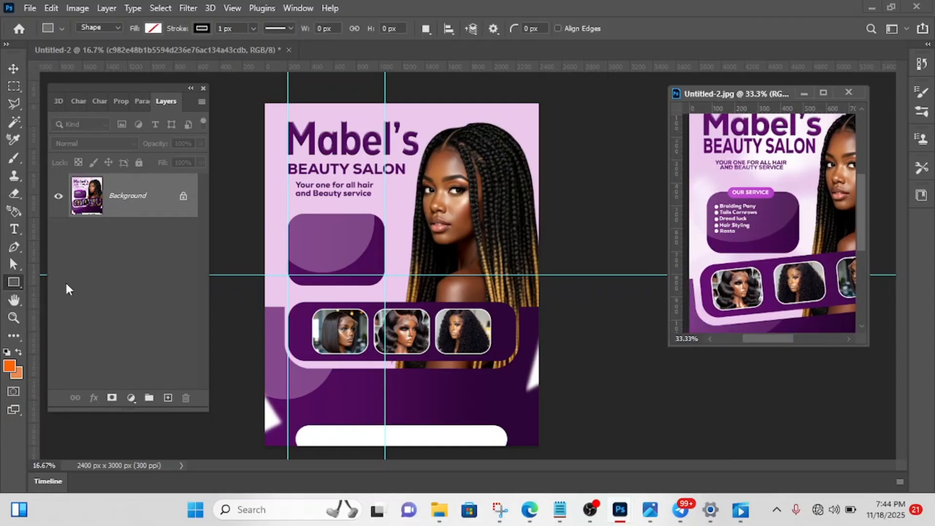
left_click(321, 211)
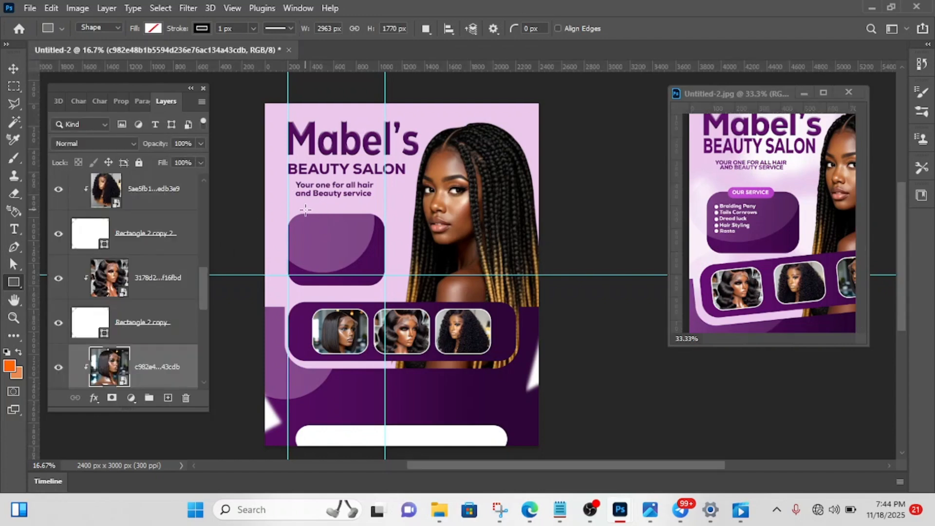
left_click_drag(309, 208, 358, 221)
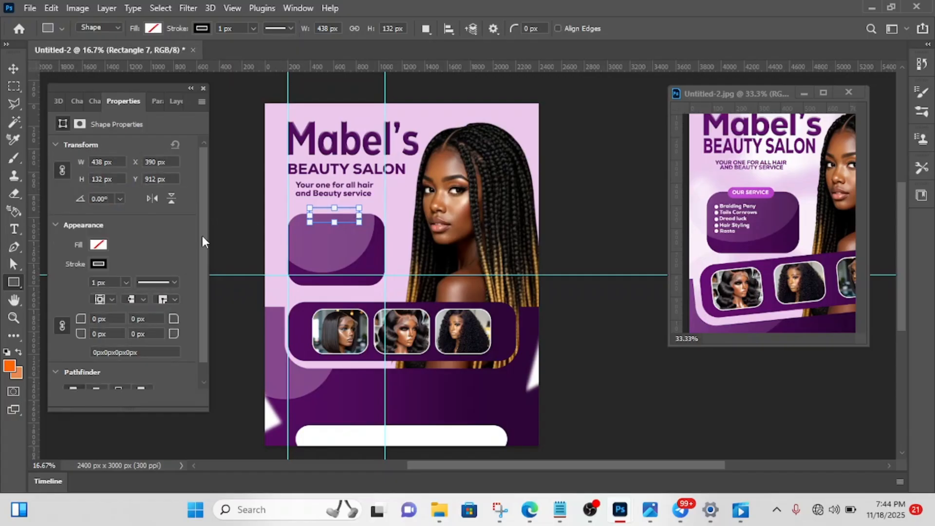
- Fill the new label rectangle with the bright purple #c149cf sampled from the reference flyer's OUR SERVICE label
left_click(98, 245)
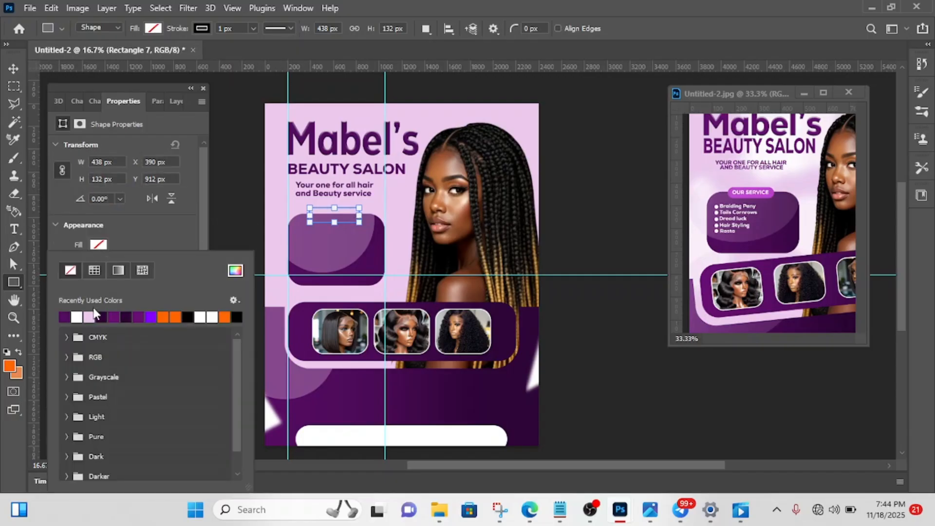
left_click(235, 270)
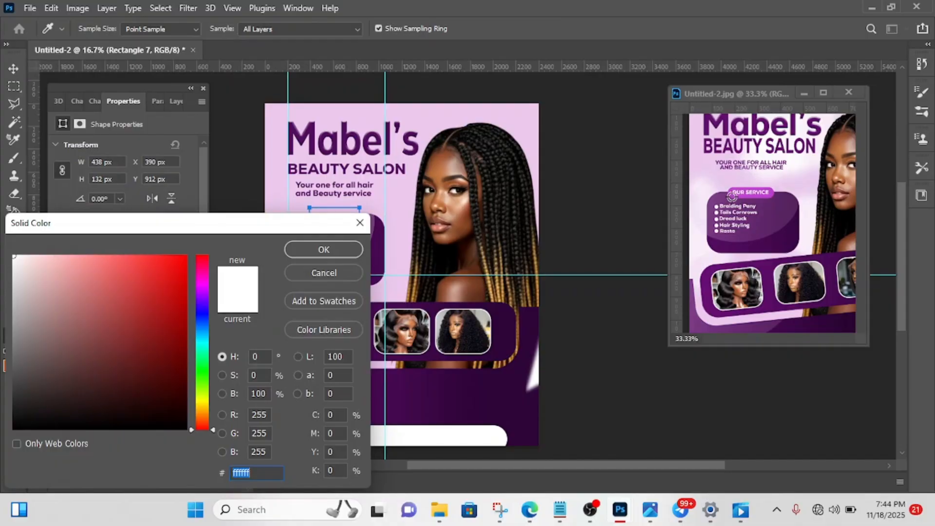
left_click(731, 194)
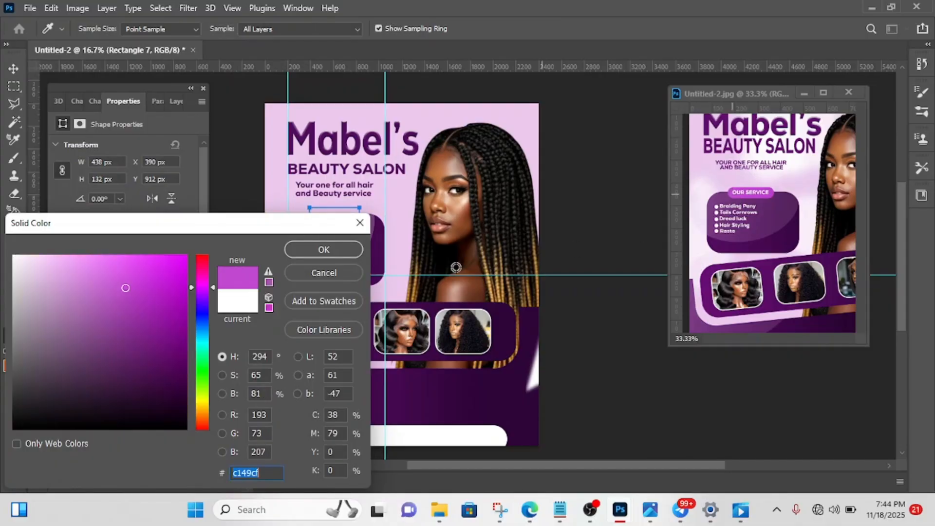
left_click(352, 252)
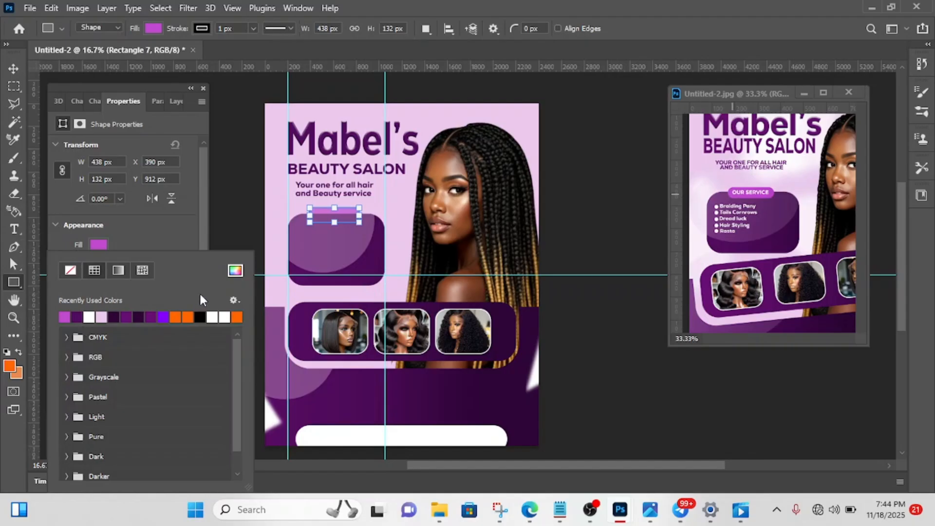
left_click(145, 241)
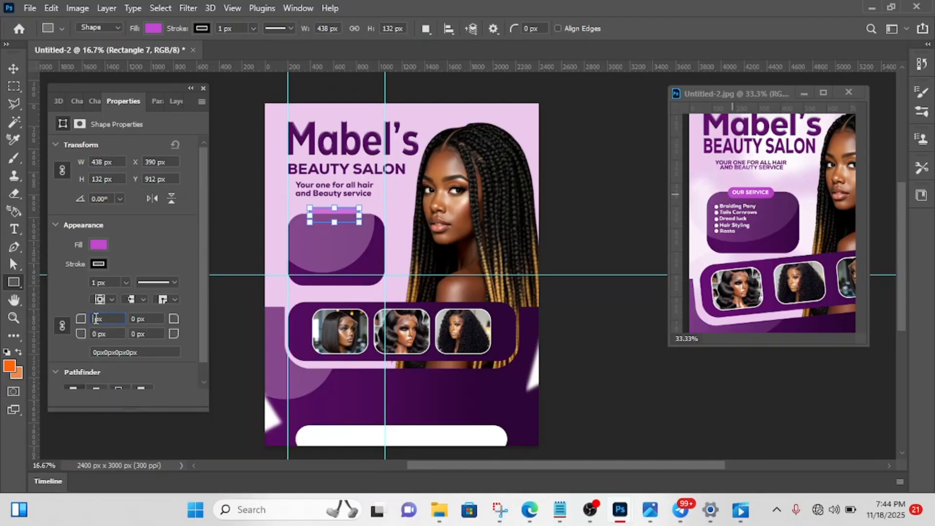
- Round the label rectangle's corners with a 200 px radius entry and widen it to about 511 px
type("200")
key("Return")
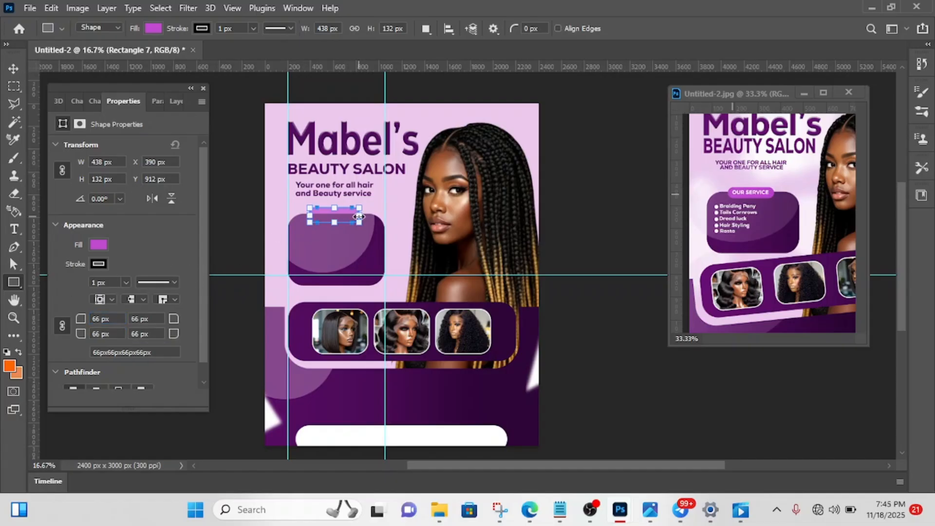
left_click_drag(358, 217, 367, 215)
- Move the label rectangle's layer up the stack, directly above the BEAUTY SALON text layer
left_click(16, 69)
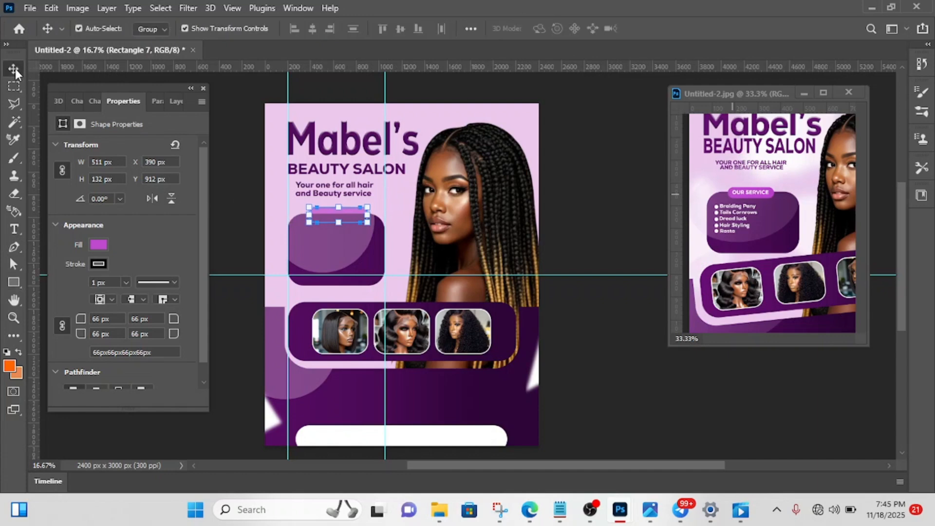
left_click(174, 101)
left_click_drag(143, 359, 175, 201)
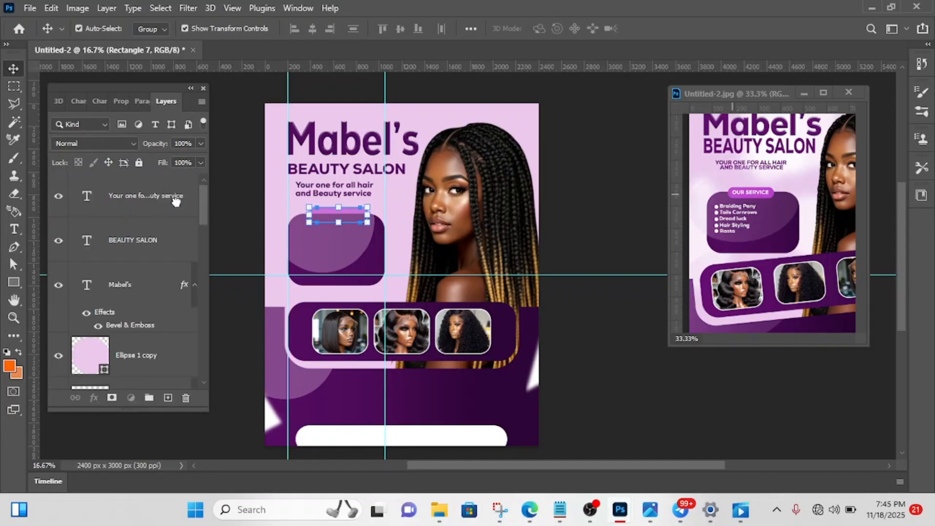
left_click(650, 222)
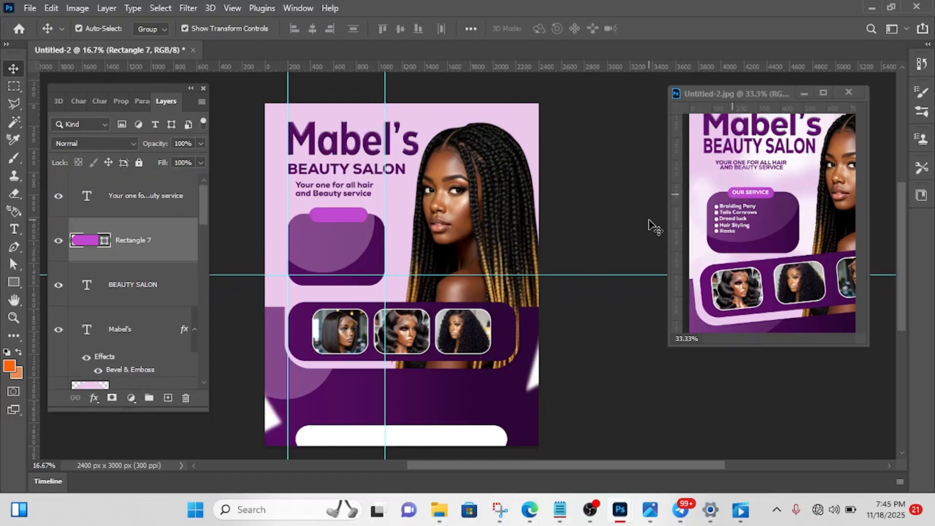
- Remove the stroke from the bright purple label shape
left_click(353, 218)
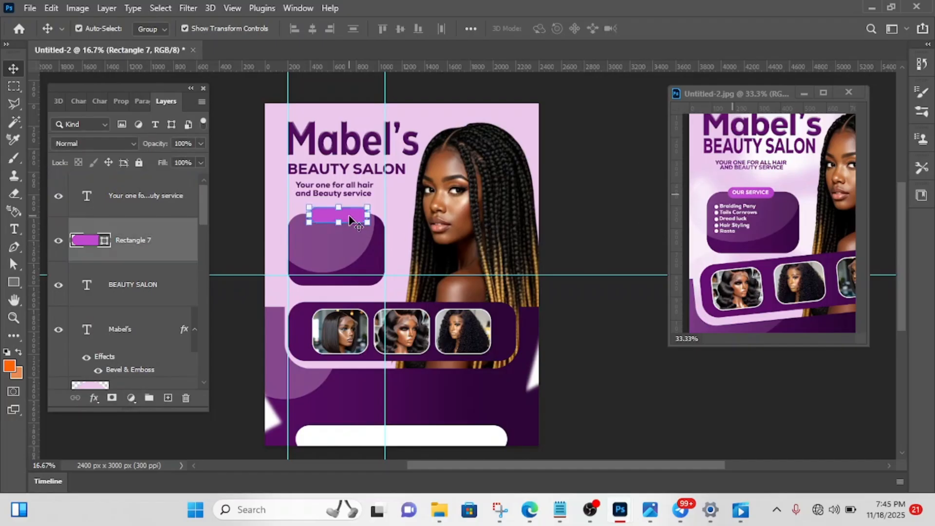
left_click(122, 102)
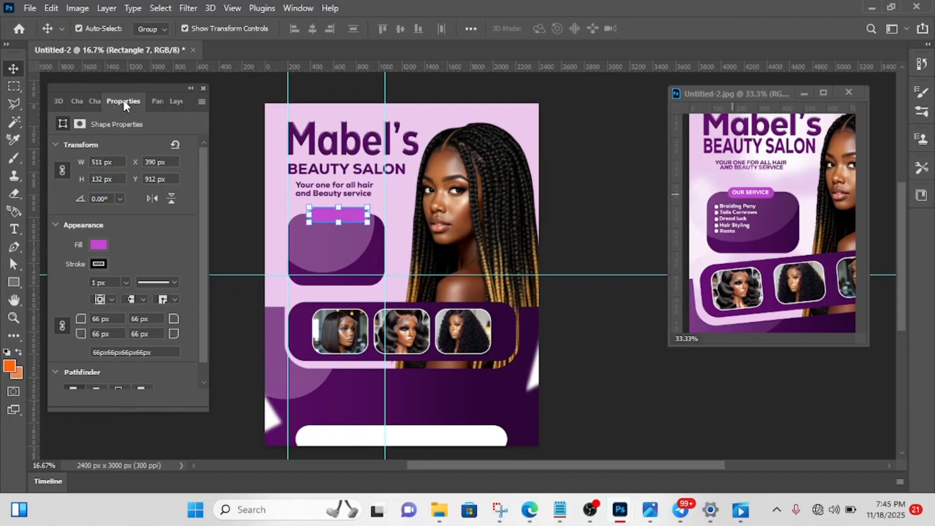
left_click(98, 265)
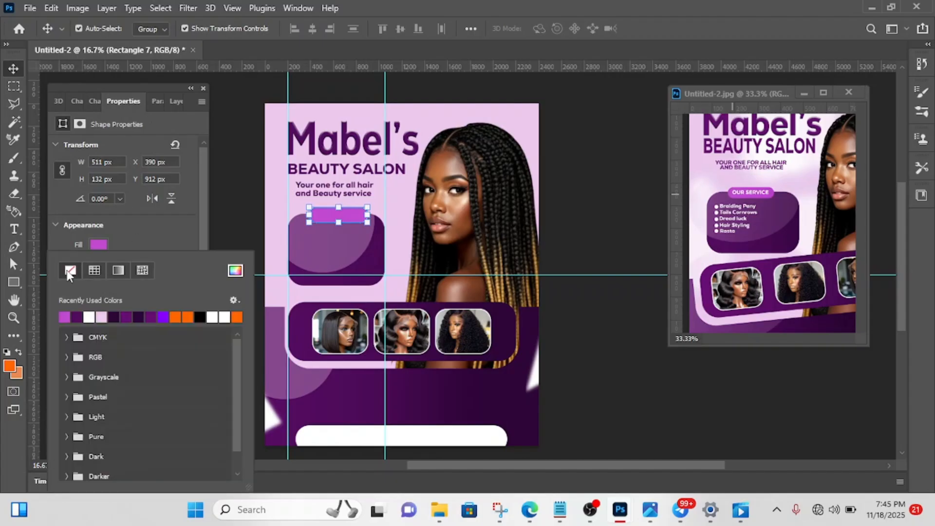
left_click(621, 196)
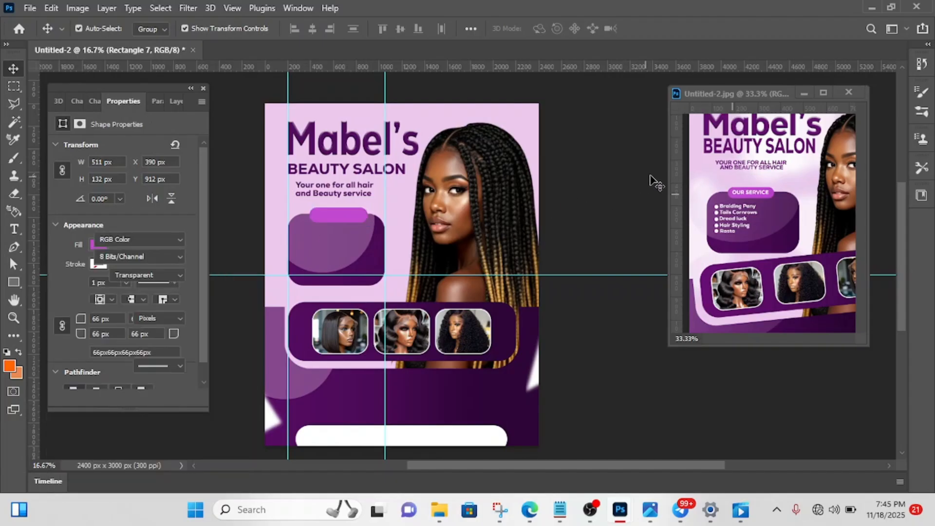
- Add the text "Our Services" over the bright purple label and colour it white #ffffff
key("t")
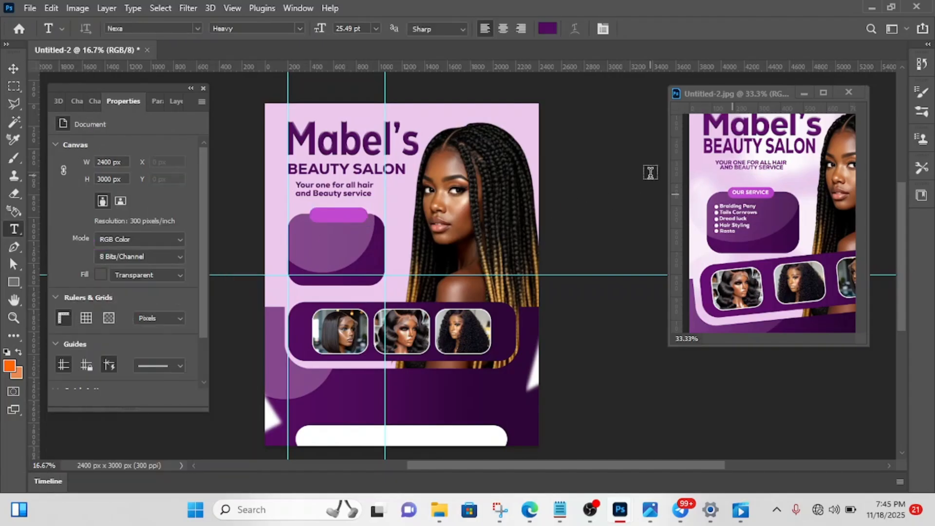
left_click(317, 214)
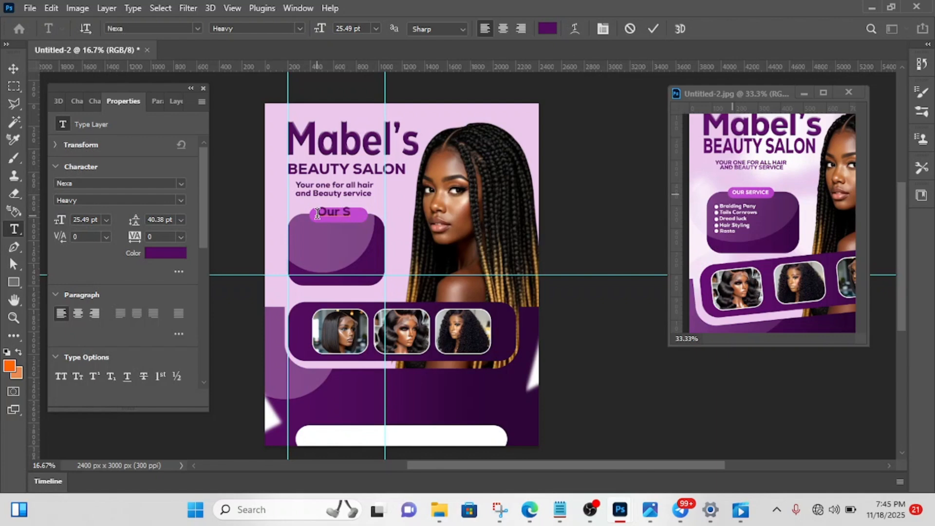
type("Our Services")
left_click(176, 252)
mouse_move(47, 292)
left_mouse_down()
mouse_move(29, 272)
mouse_move(8, 200)
left_mouse_up()
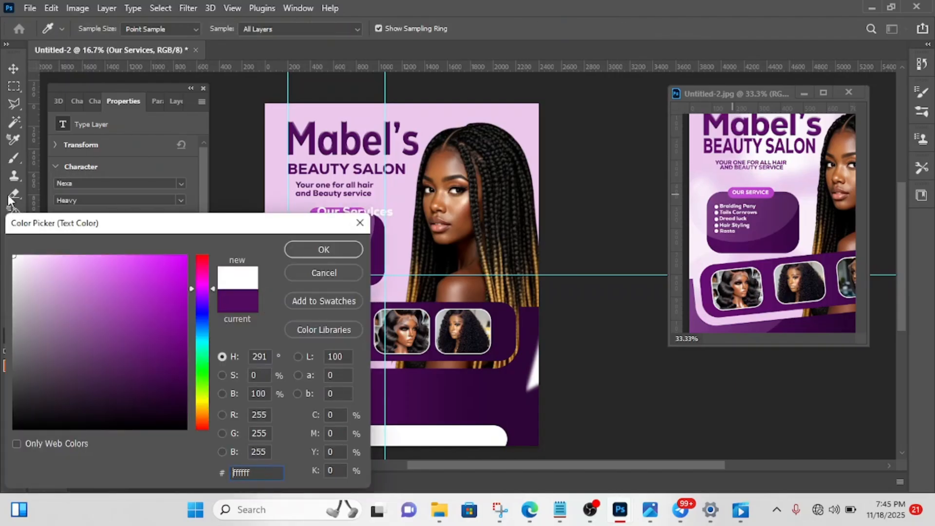
left_click(334, 253)
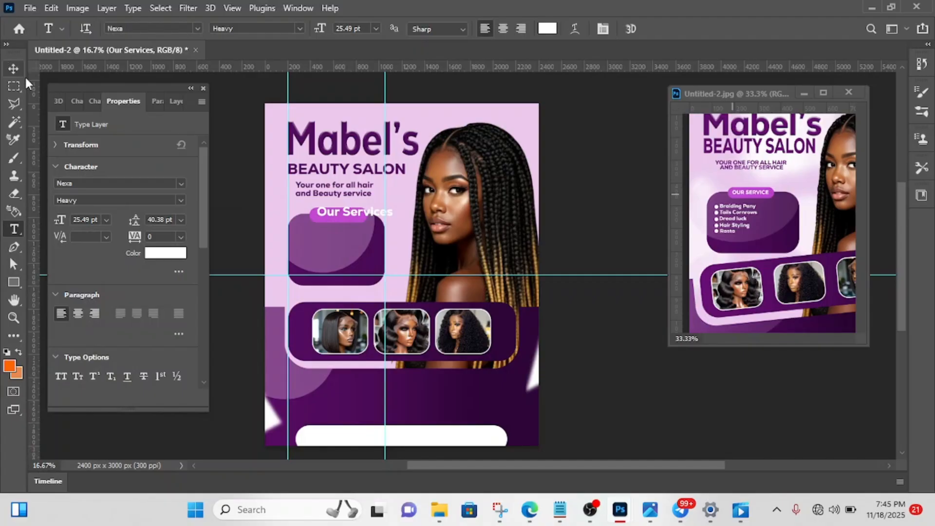
- Scale the Our Services text proportionally to about 67% and nudge it into the centre of the bright purple label
left_click(14, 69)
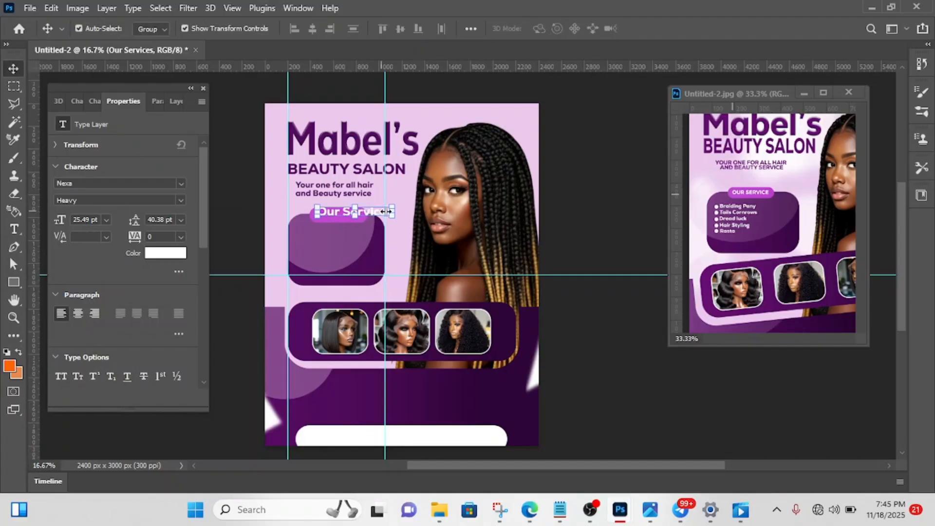
left_click_drag(393, 211, 370, 214)
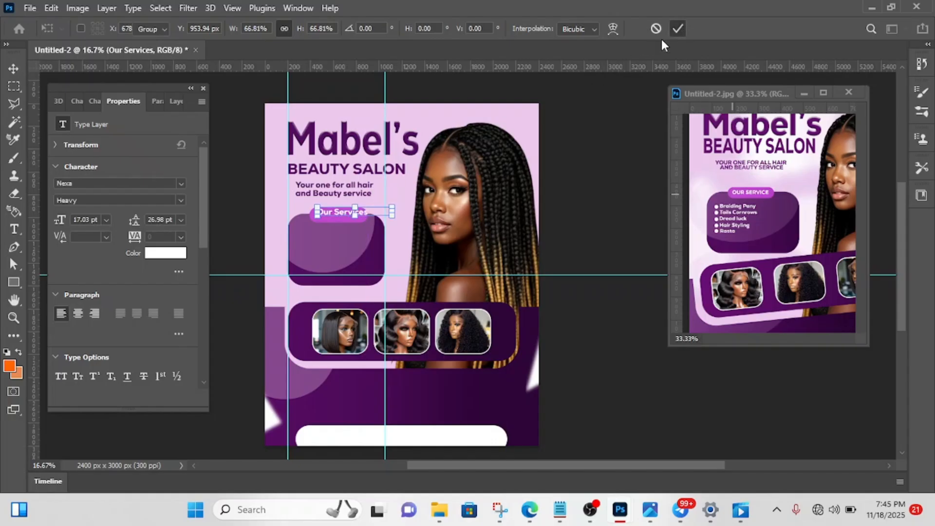
key("Return")
key("Down")
key("Down")
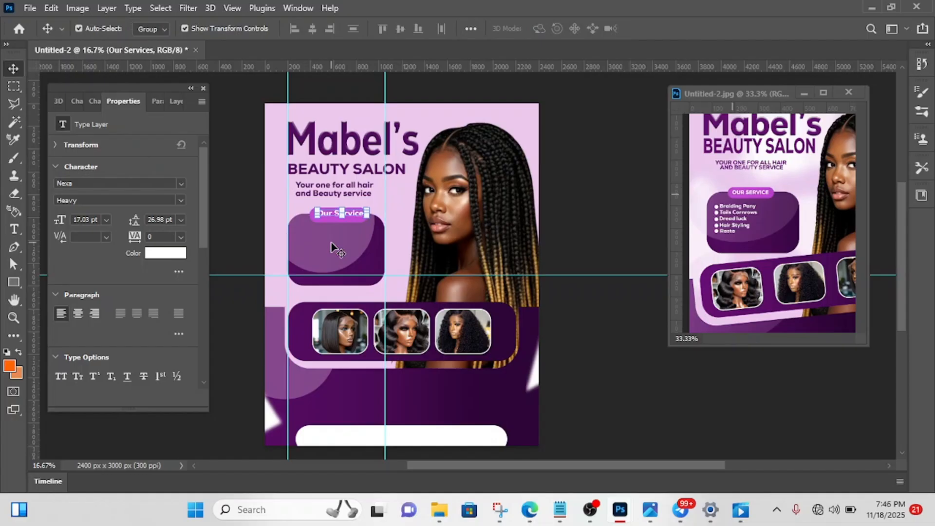
key("Left")
key("Left")
key("Left")
key("Down")
key("Left")
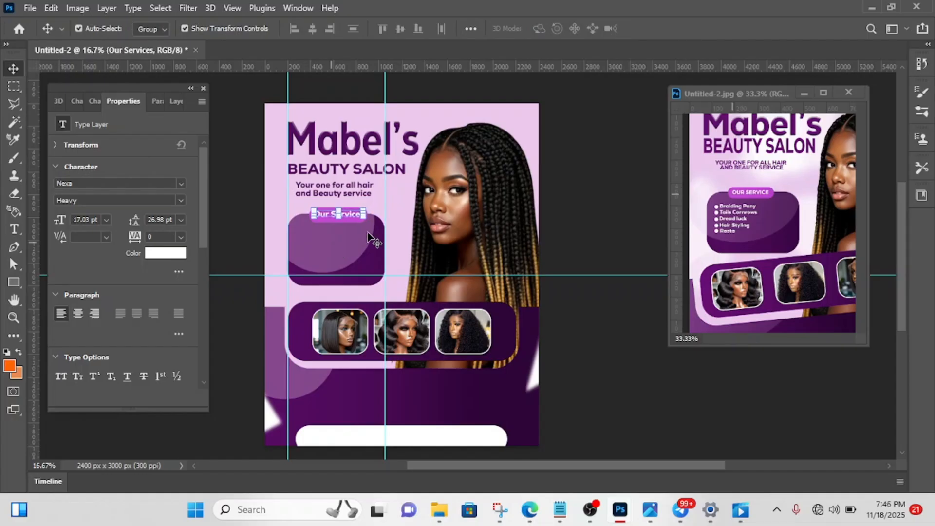
left_click(597, 172)
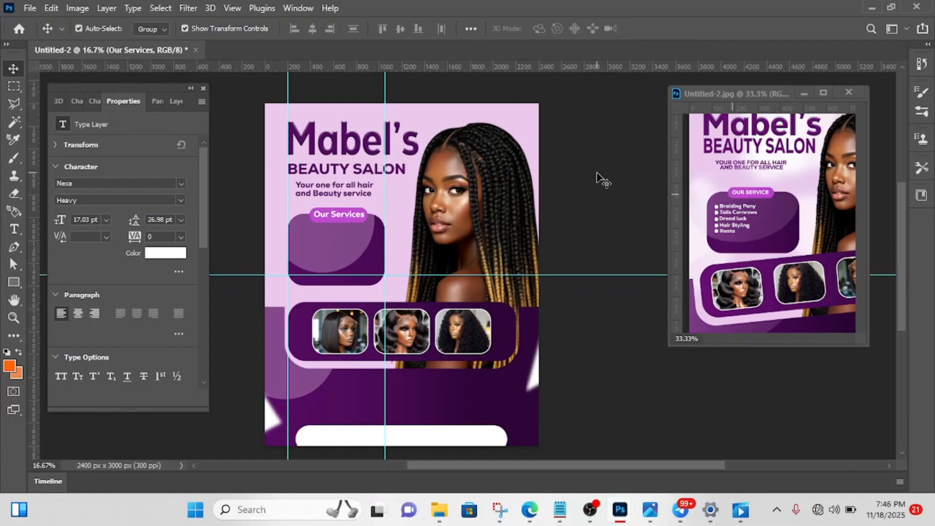
- Duplicate the Our Services text and move the copy straight down into the purple panel as the first service line
left_click(339, 217)
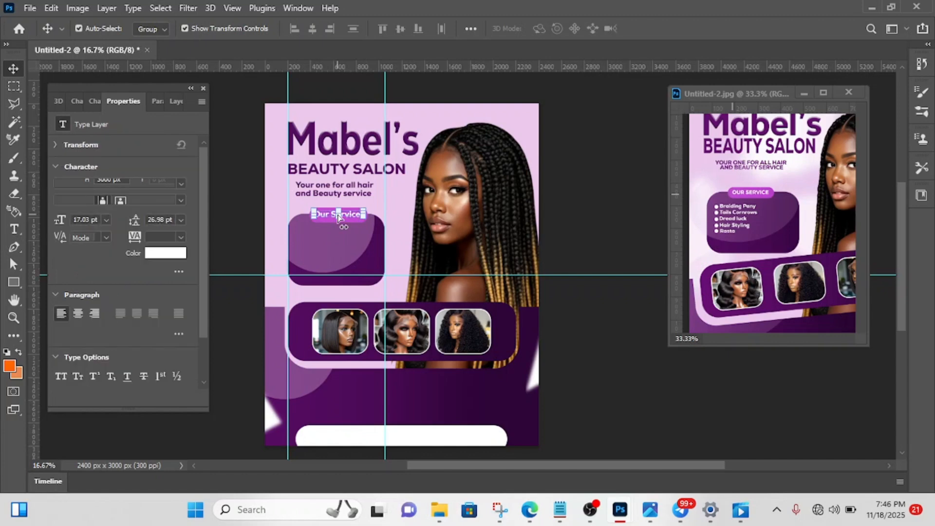
key("ctrl+j")
key("shift+Down")
key("shift+Down")
key("shift+Down")
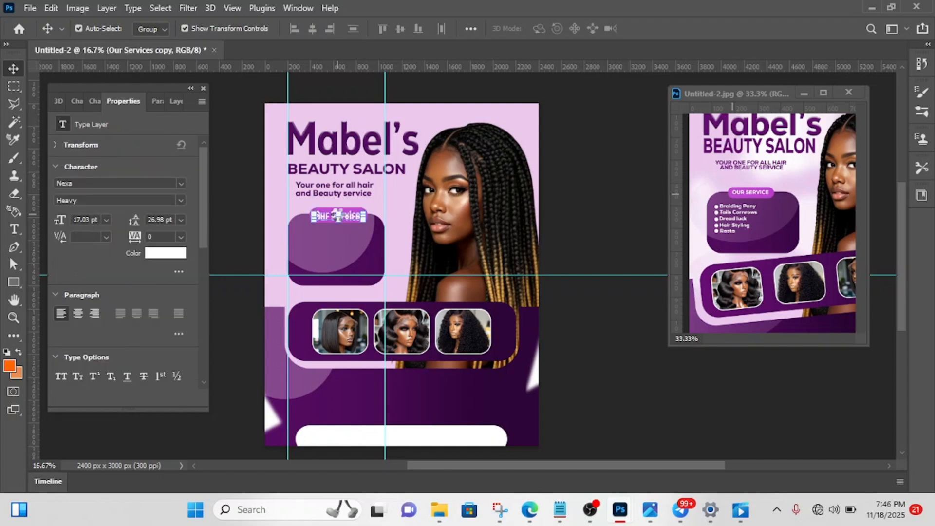
key("shift+Down")
key("shift+Down")
key("shift+Down")
key("shift+Down")
key("shift+Down")
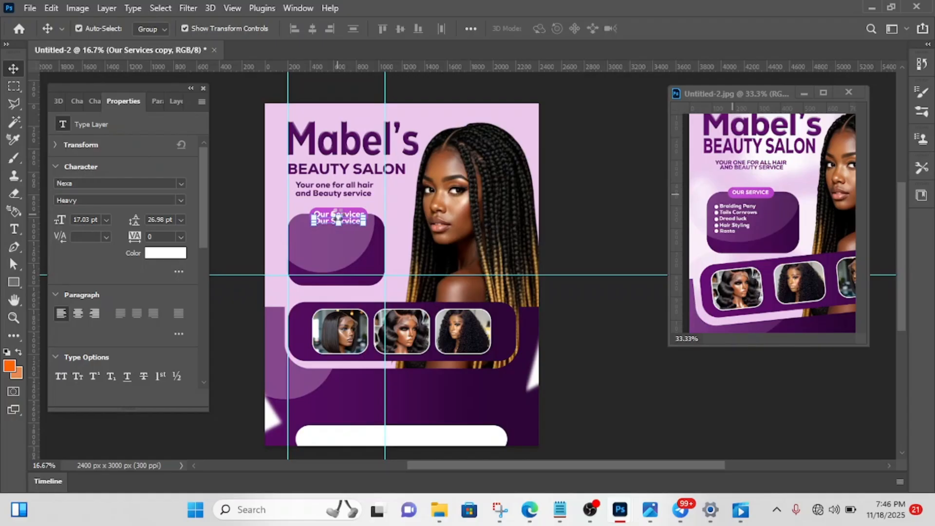
key("shift+Down")
key("shift+Down")
key("shift+Down")
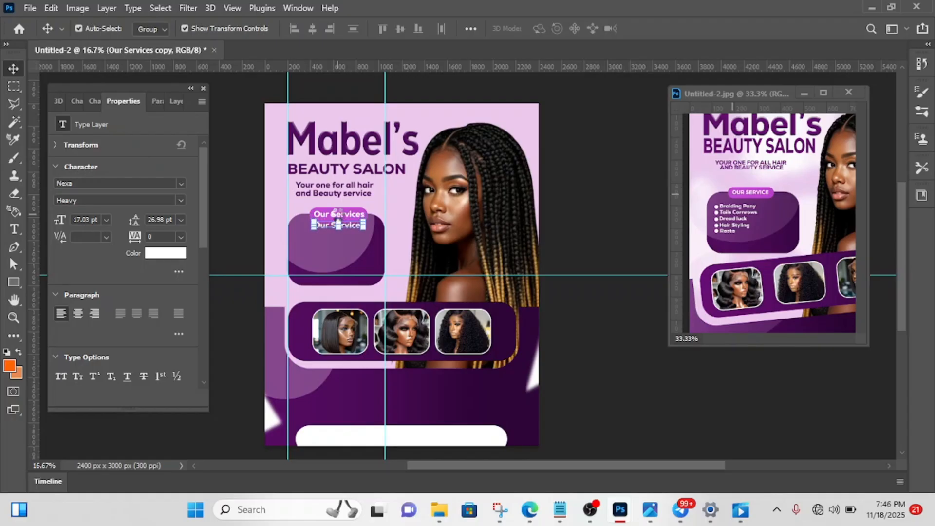
key("shift+Down")
key("shift+Down")
key("shift+Down")
key("shift+Down")
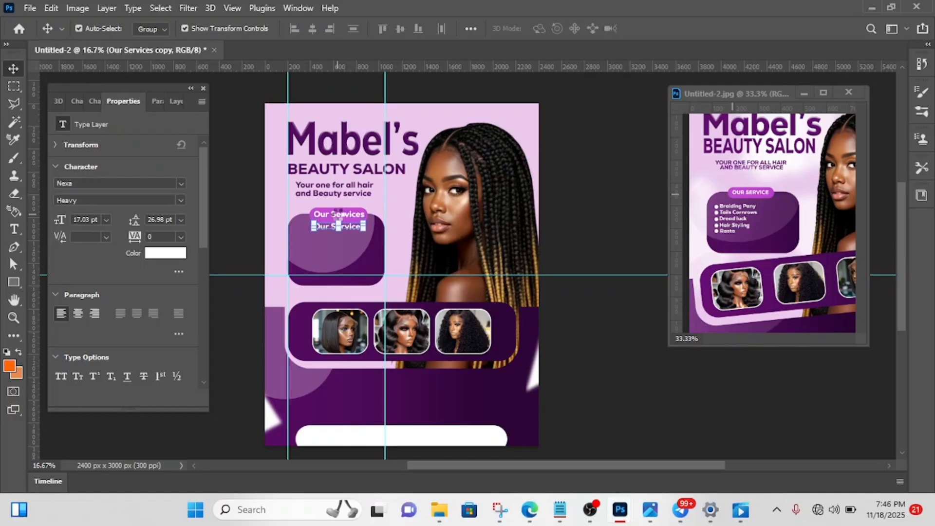
key("shift+Down")
key("shift+Down")
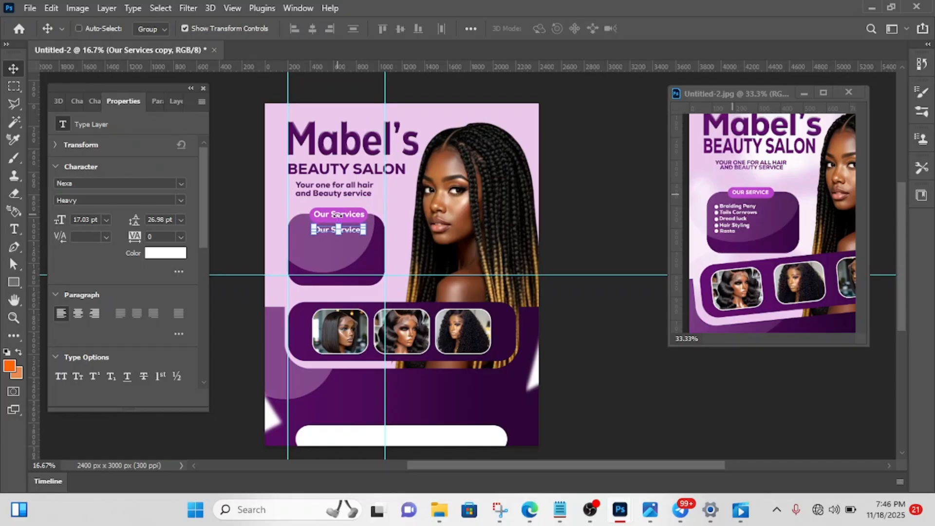
- Place another copy of the text directly below the first service line as the second line
key("shift+Down")
key("shift+Down")
key("shift+Down")
key("shift+Down")
key("shift+Down")
key("shift+Down")
key("shift+Down")
key("shift+Down")
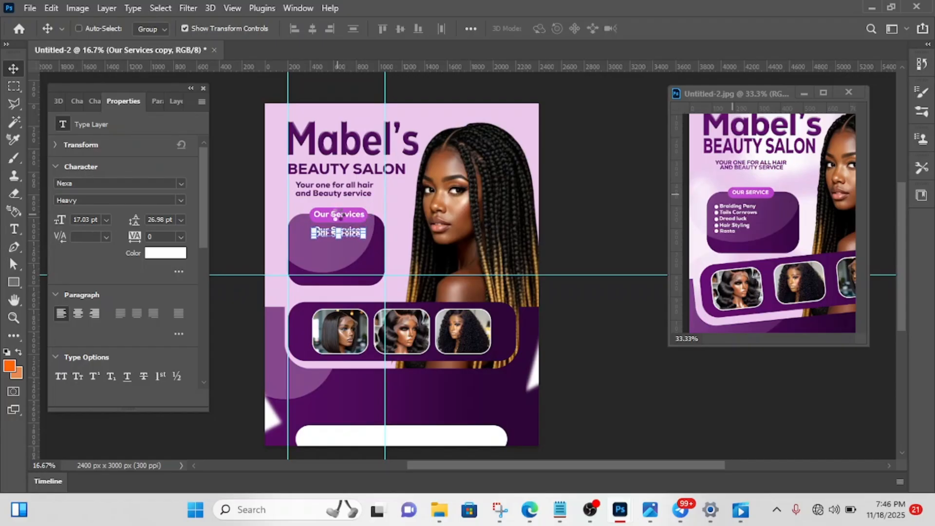
- Duplicate the second service line and shift the copy straight down to form the third line
key("shift+Down")
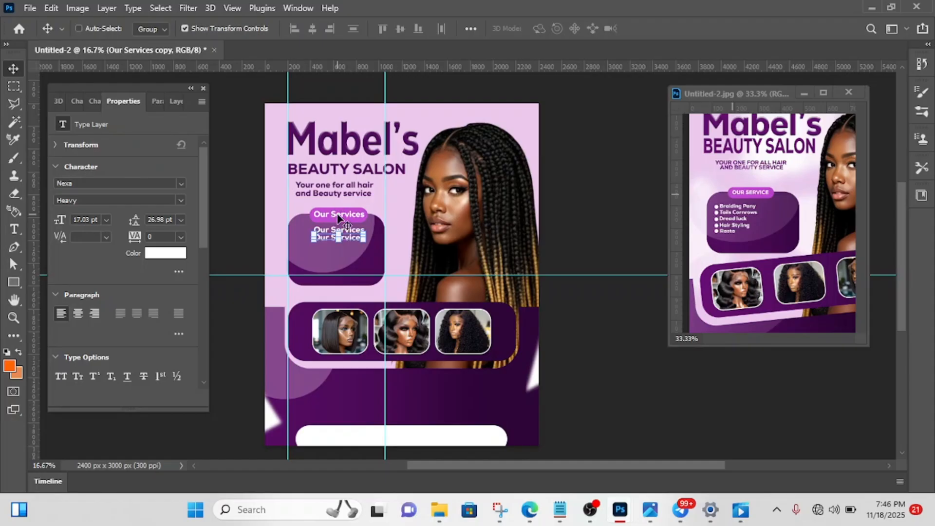
key("ctrl+j")
key("shift+Down")
key("shift+Down")
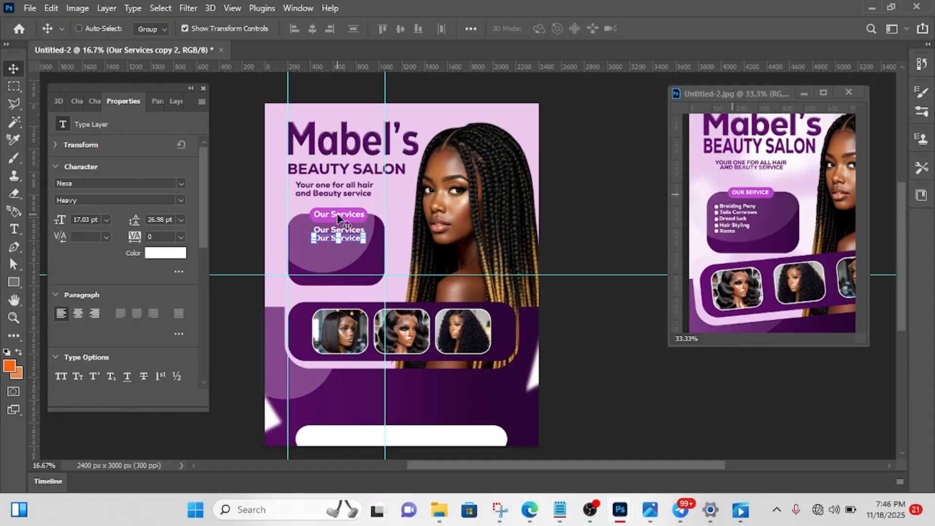
key("shift+Down")
key("shift+Down")
key("shift+Down")
key("shift+Down")
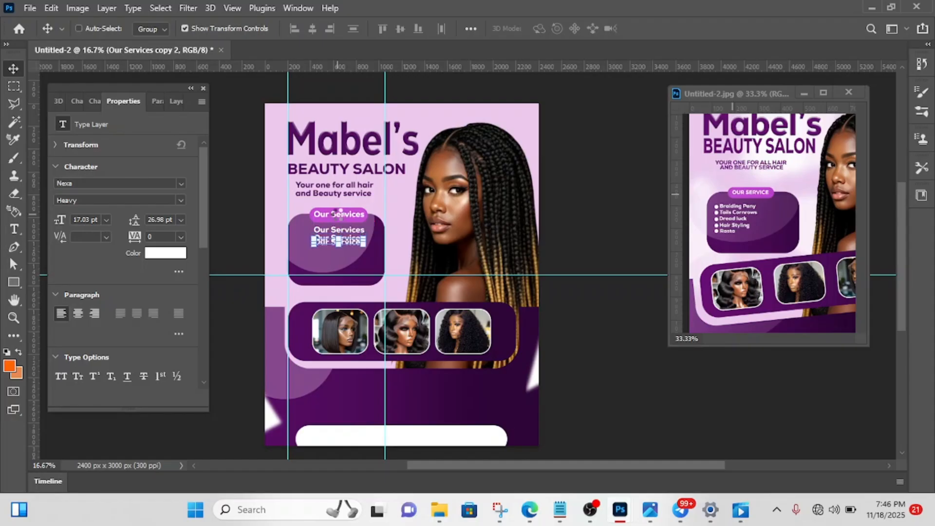
key("shift+Down")
key("shift+Down")
key("shift+Down")
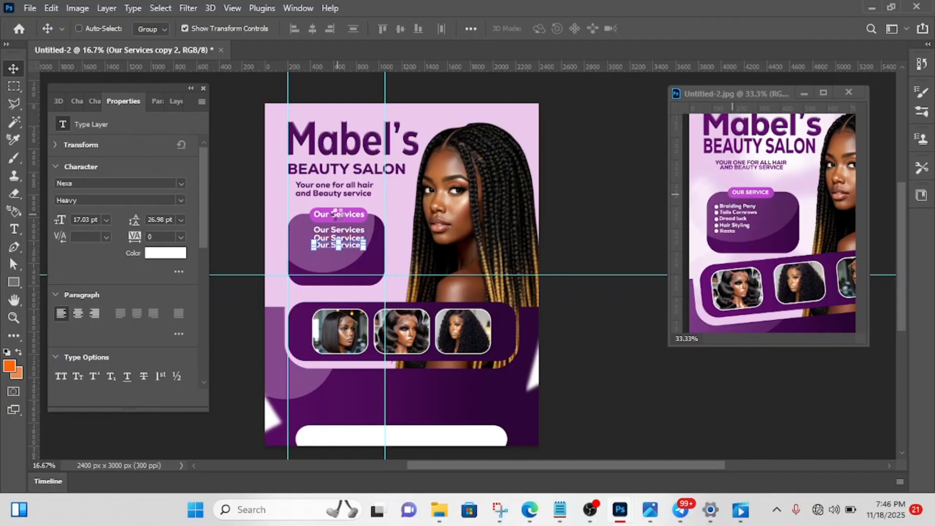
- Add two more copies beneath the third line as the fourth and fifth service lines, evenly spaced, and deselect
key("ctrl+j")
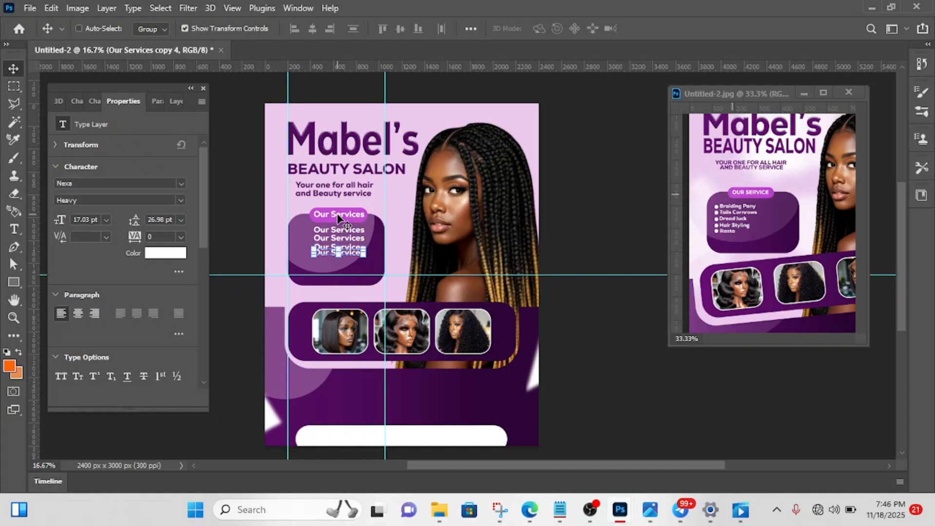
key("shift+Down")
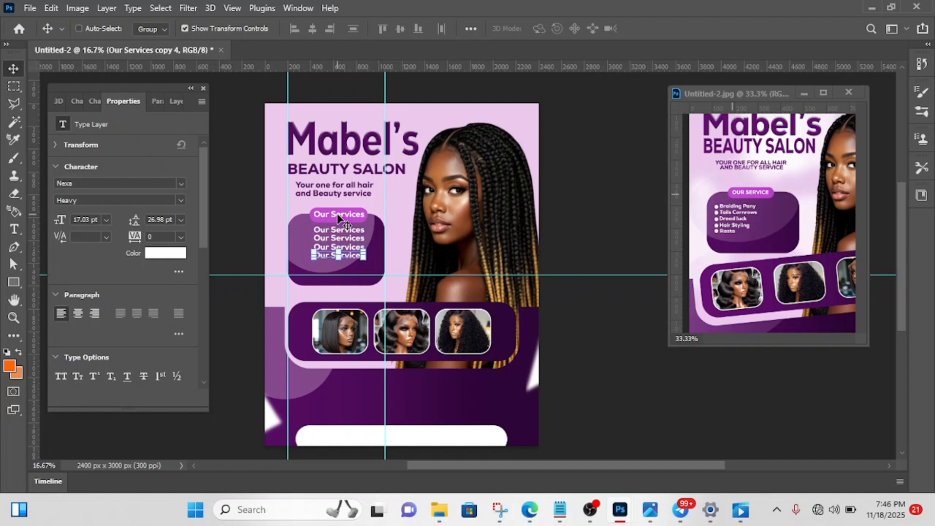
key("shift+Down")
key("shift+Down")
key("shift+Down")
key("shift+Down")
key("shift+Down")
key("shift+Down")
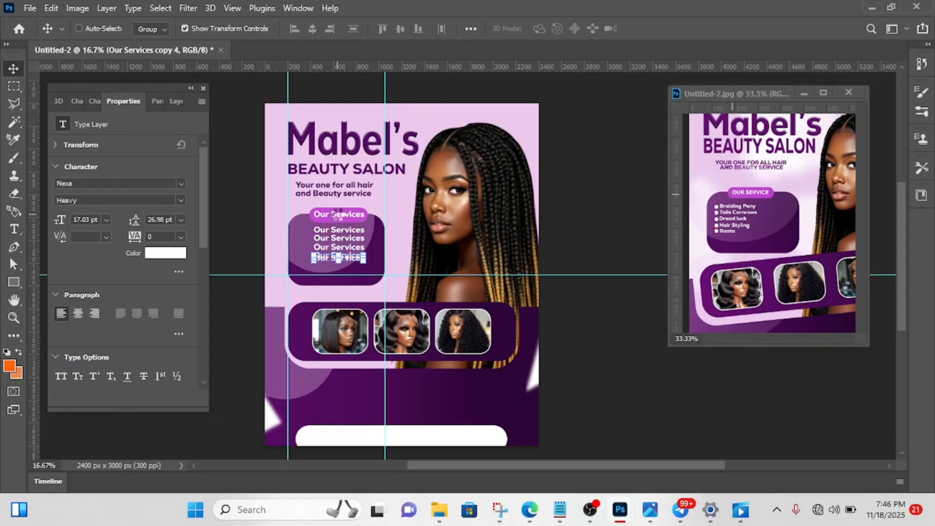
key("shift+Down")
key("shift+Down")
key("shift+Down")
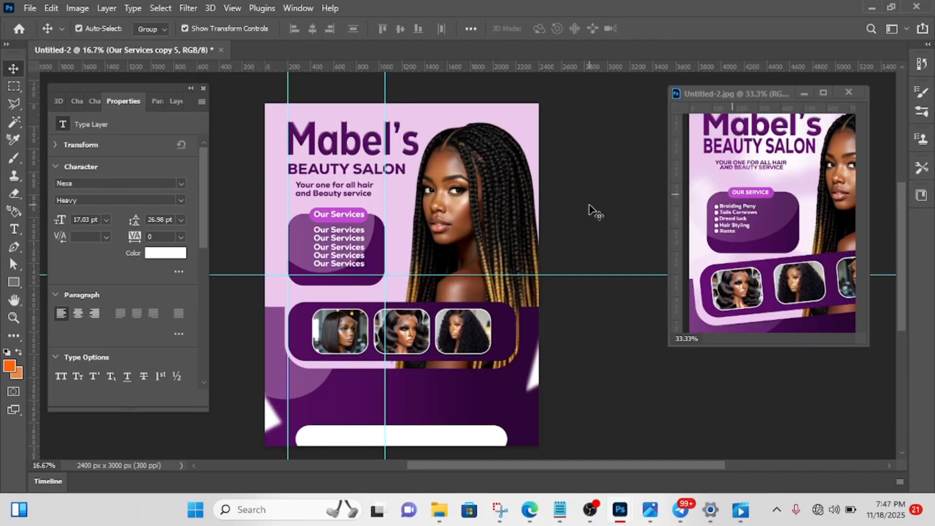
left_click(591, 211)
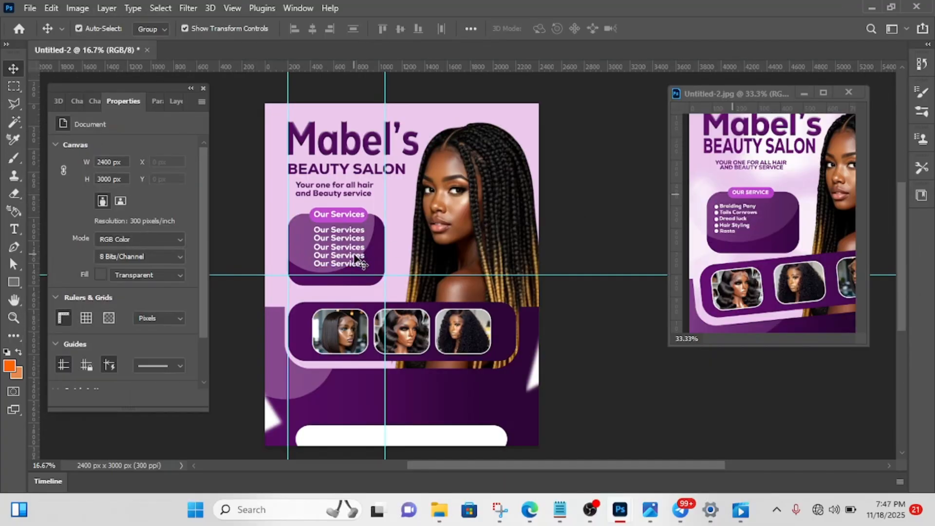
- Replace the first service line's text in the panel with "Brainding Pony"
key("t")
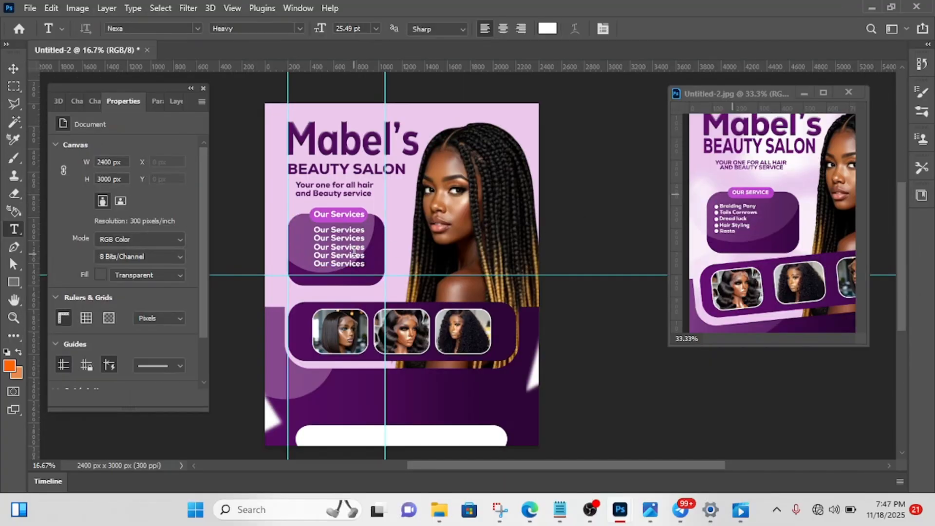
left_click(330, 229)
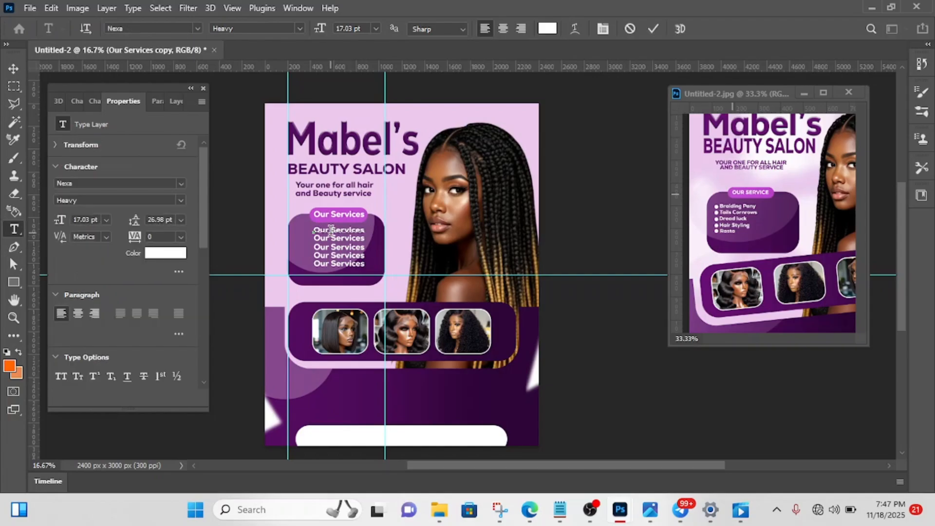
key("ctrl+a")
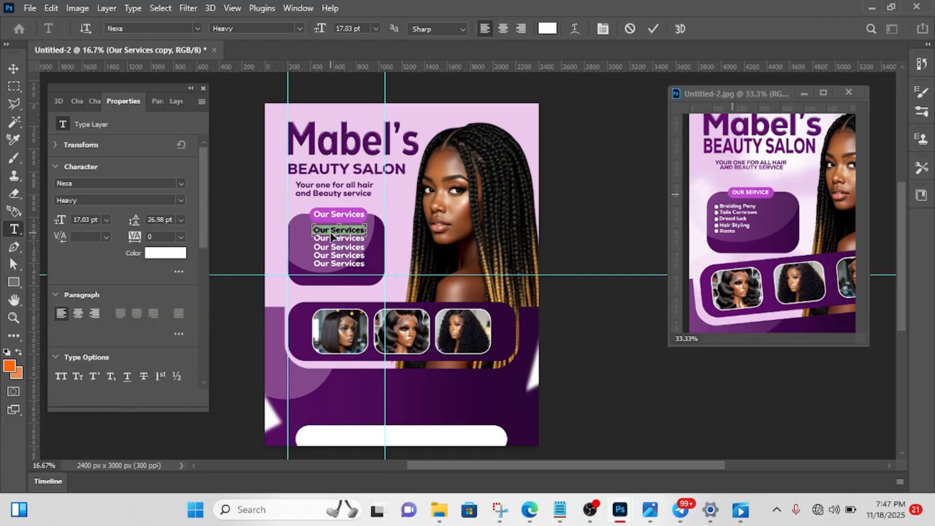
key("BackSpace")
type("Braiding")
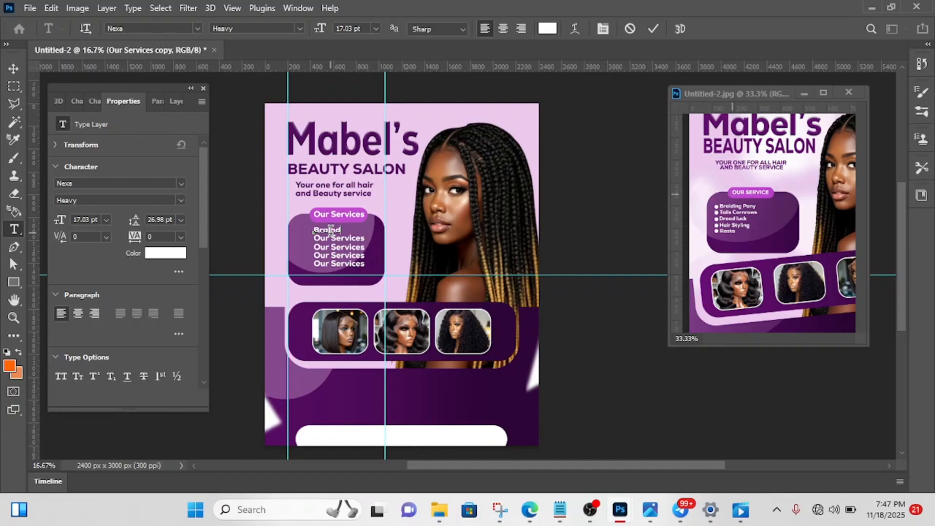
type(" Pony")
left_click(654, 29)
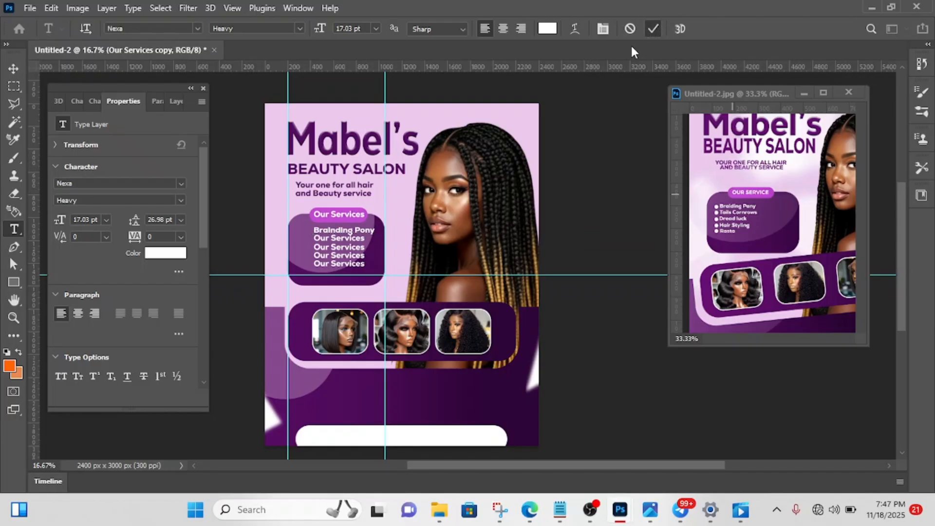
- Replace the second service line's text in the panel with "Tails Cornrows", following the enlarged reference flyer
left_click(746, 213)
key("ctrl+plus")
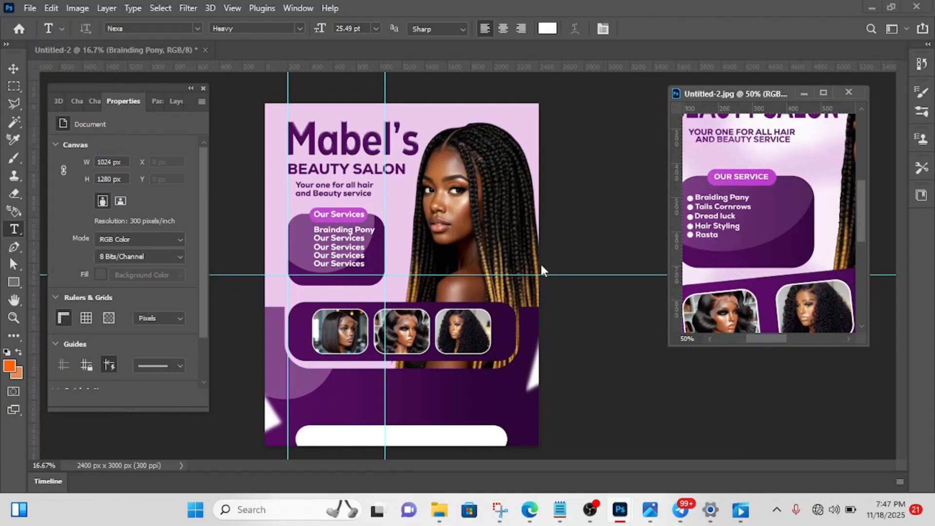
left_click(346, 234)
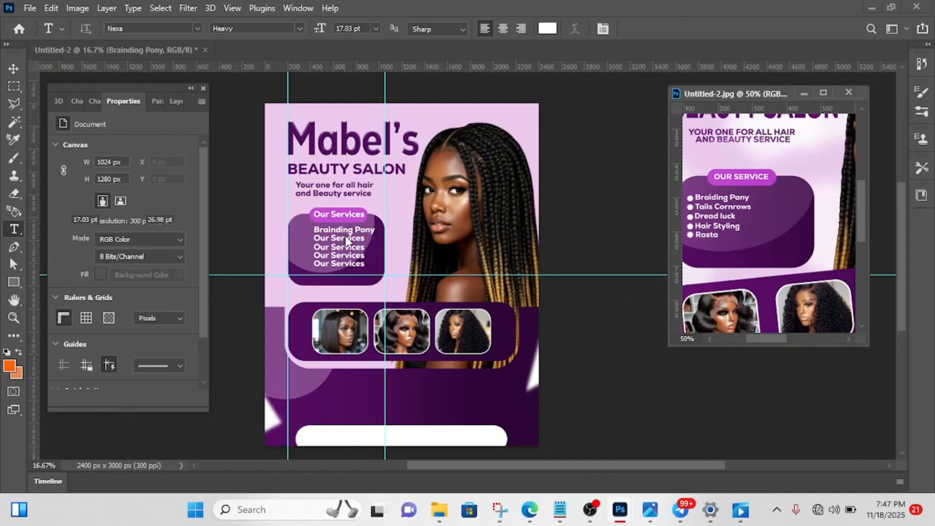
left_click(346, 234)
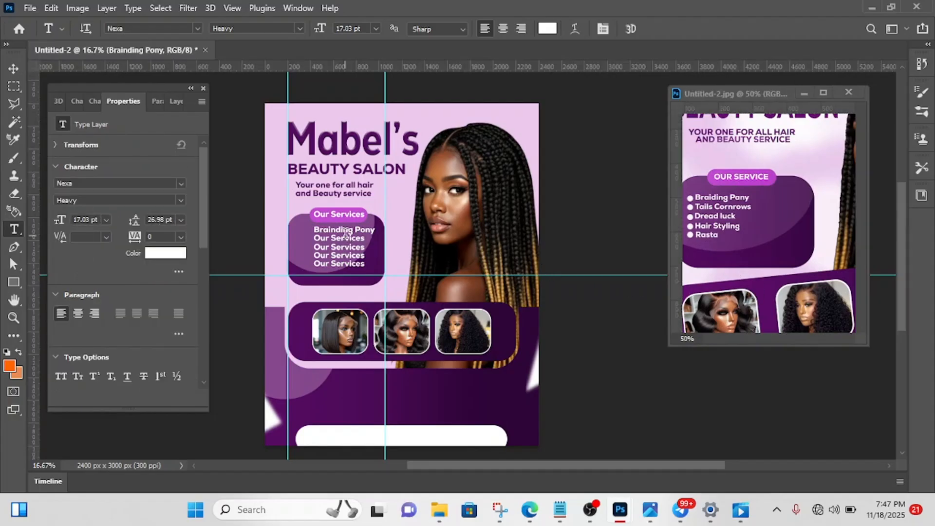
left_click(342, 239)
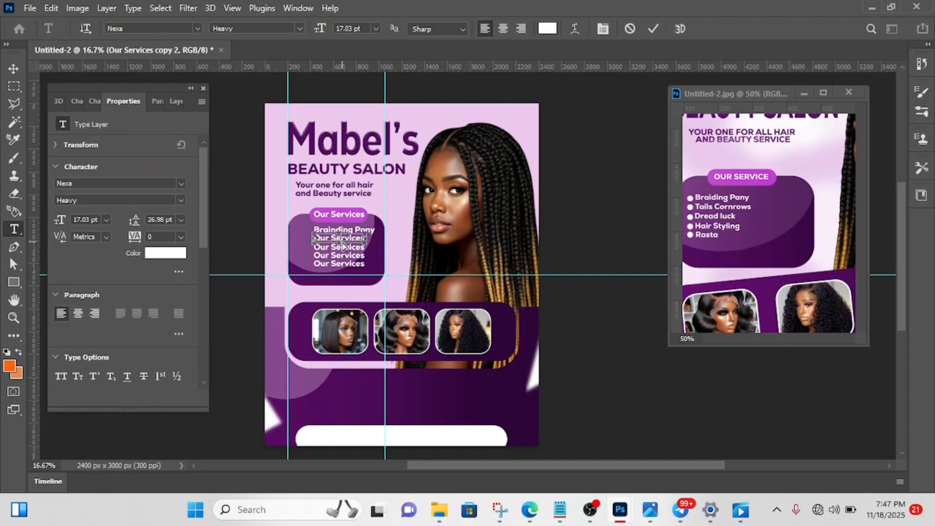
triple_click(343, 239)
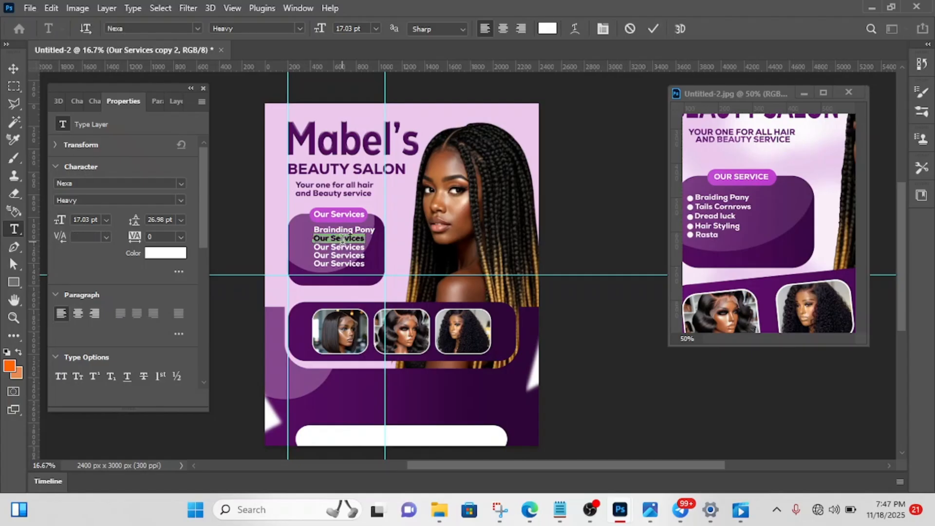
key("BackSpace")
type("Tail ")
type(" Cor")
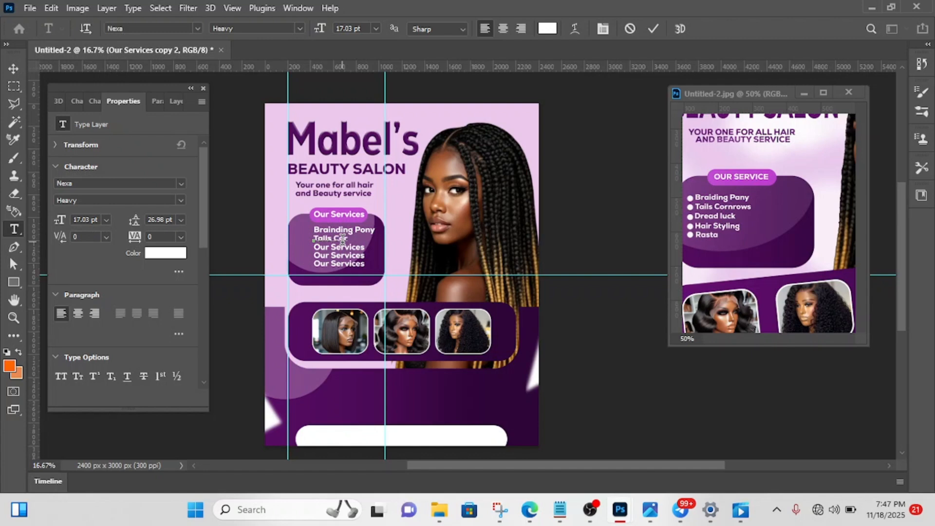
type("nrows")
left_click(657, 28)
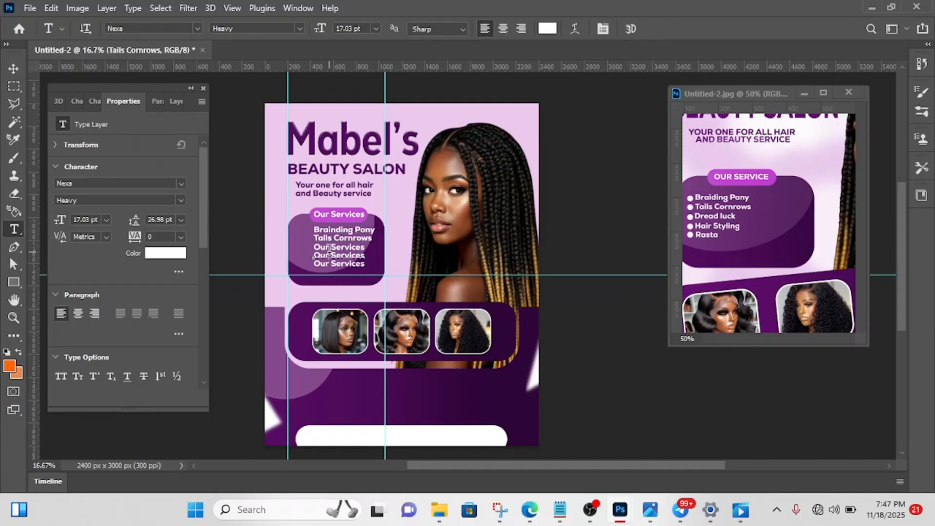
- Replace the fourth service line's text in the panel with "Hair Styling"
left_click(331, 255)
key("ctrl+a")
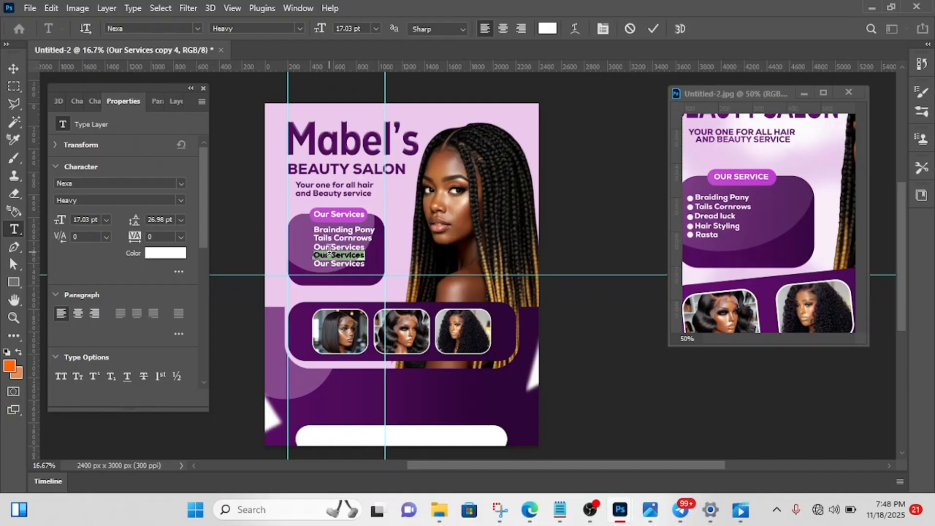
key("BackSpace")
type("Hair")
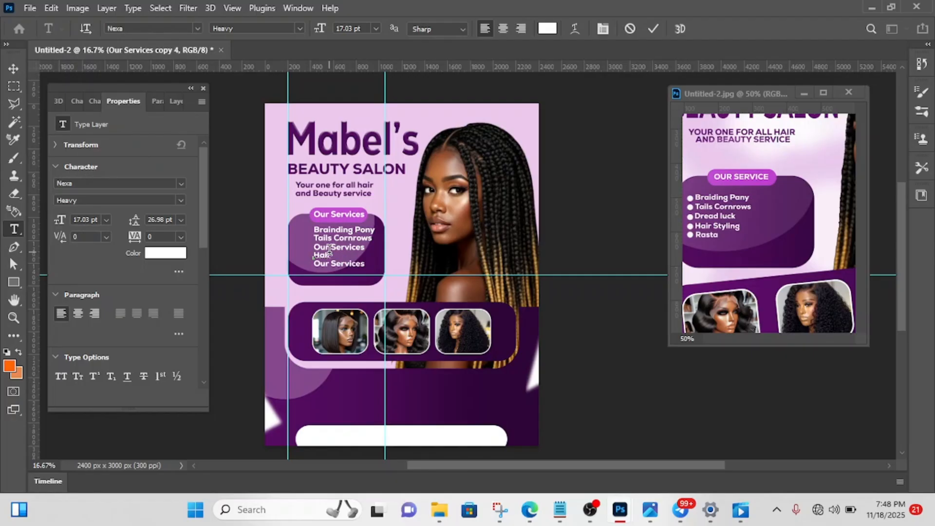
type(" D")
key("BackSpace")
key("BackSpace")
type("S")
type("yyling")
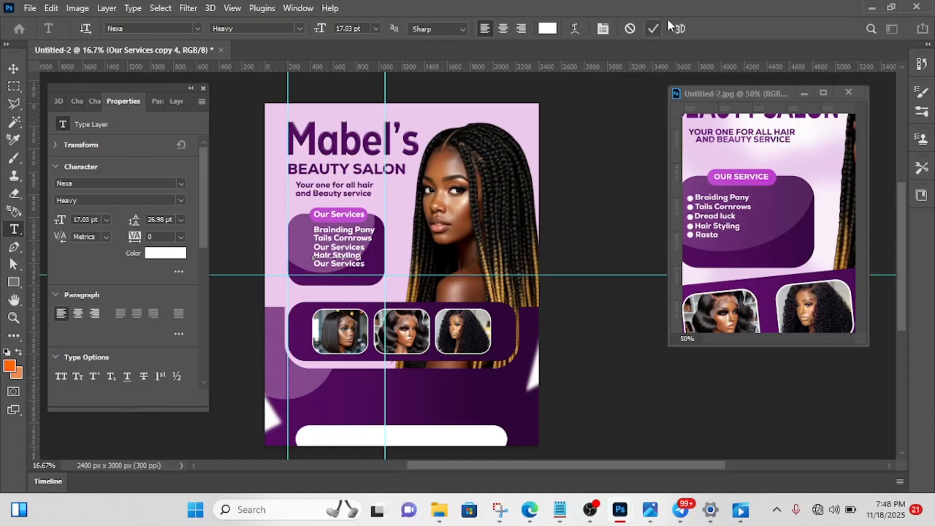
left_click(653, 31)
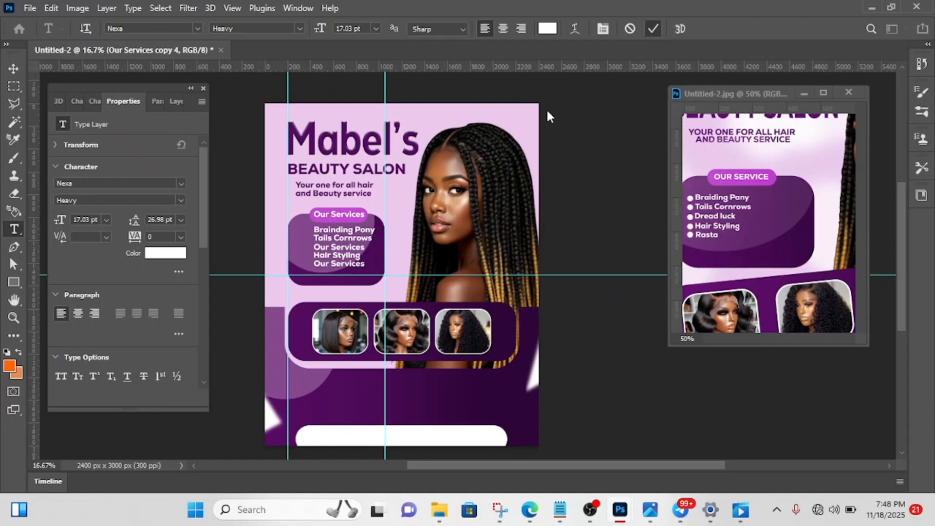
- Replace the fifth service line's text in the panel with "Rasta"
left_click(336, 265)
triple_click(337, 268)
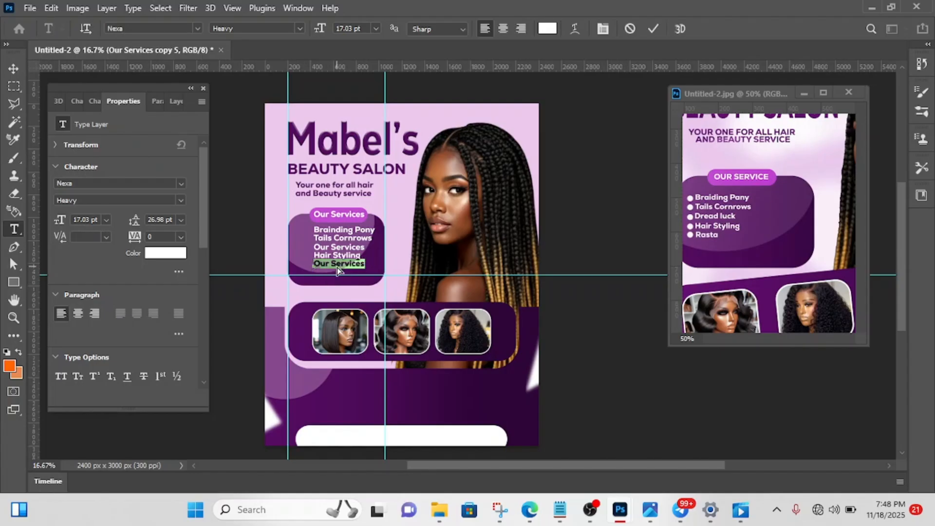
key("BackSpace")
type("Y")
key("BackSpace")
type("Rasta")
left_click(652, 30)
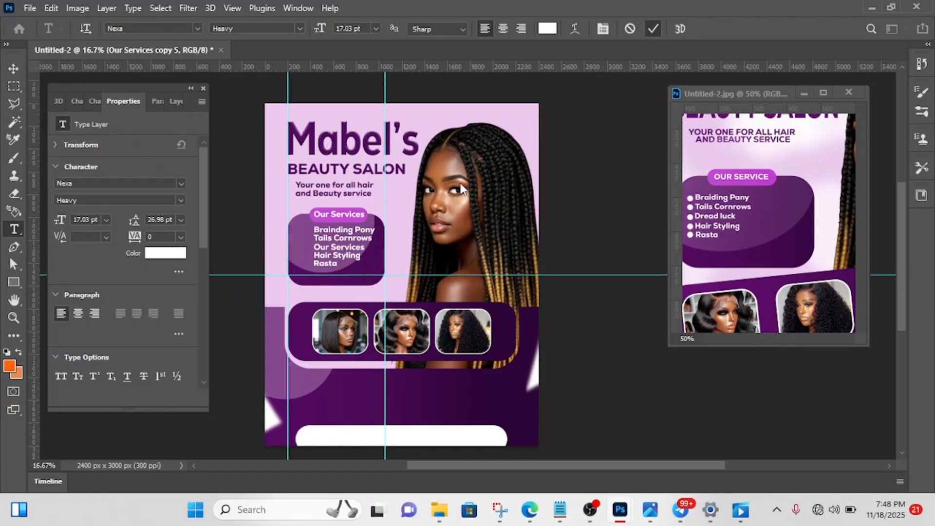
- Replace the remaining third service line's text with "Dread Lucks"
left_click(343, 245)
key("ctrl+a")
key("BackSpace")
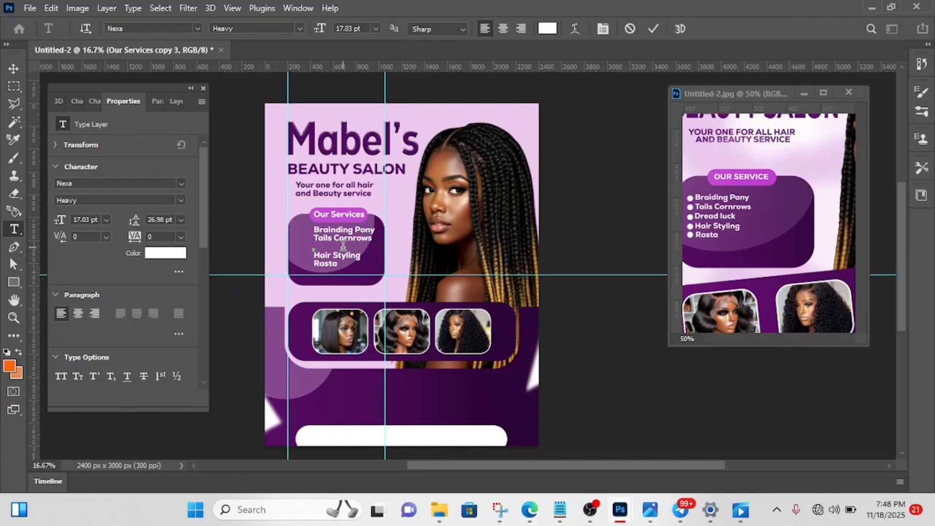
type("Dread lucks")
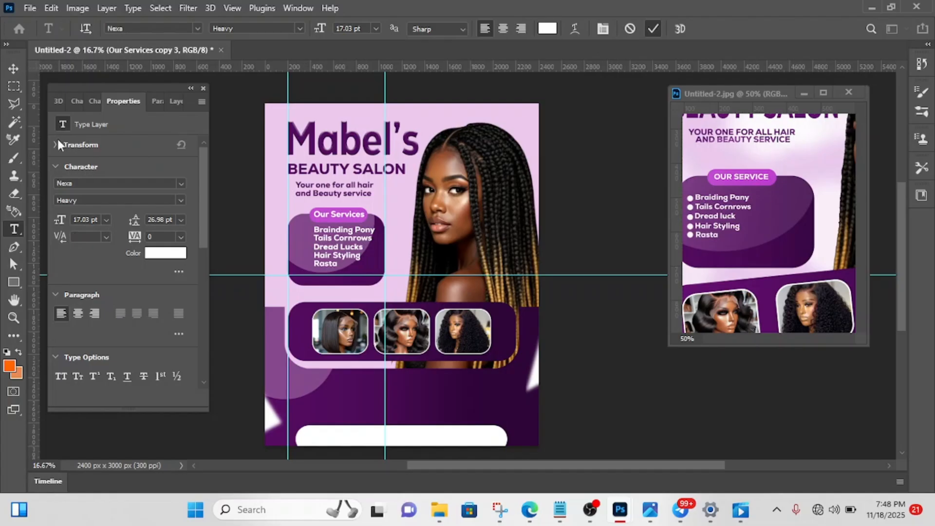
left_click(13, 69)
left_click(13, 69)
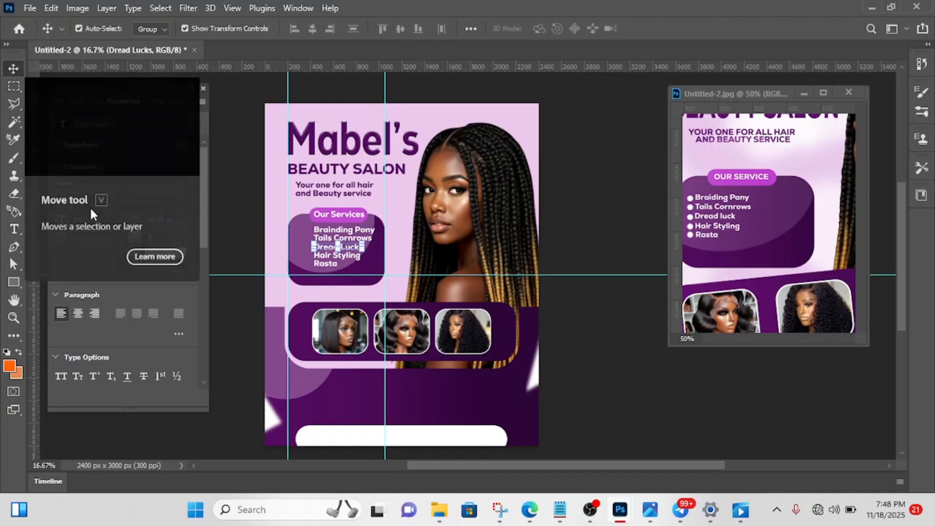
- Draw a circle about 54 px wide beside the first service line, with white fill and no stroke
left_click(13, 285)
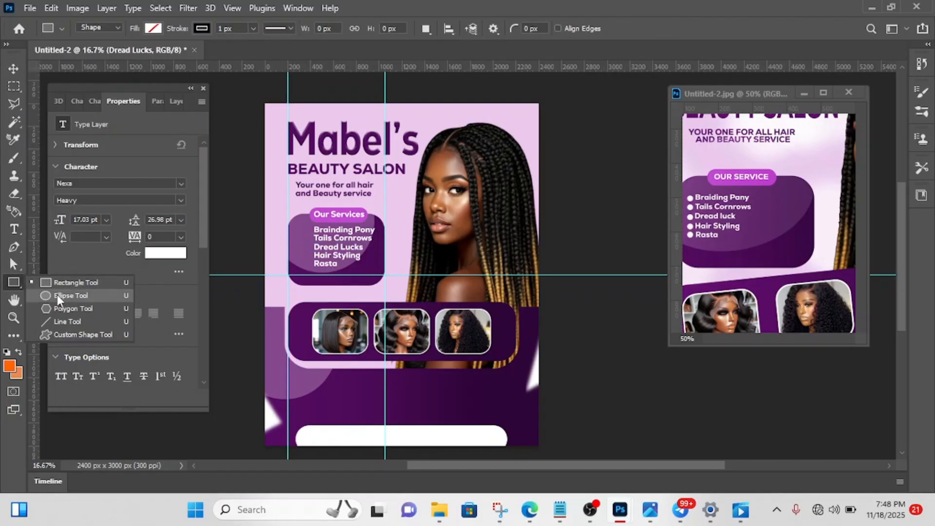
key("shift+u")
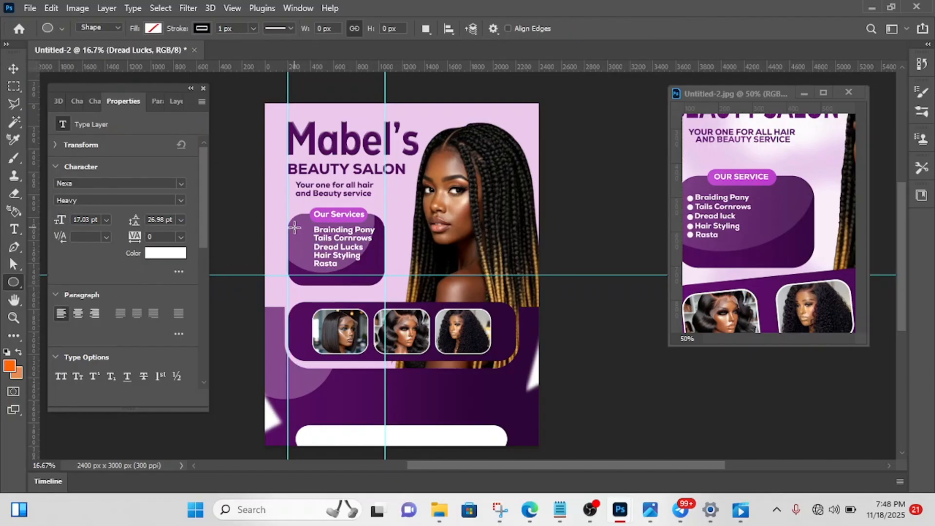
left_click_drag(296, 228, 303, 234)
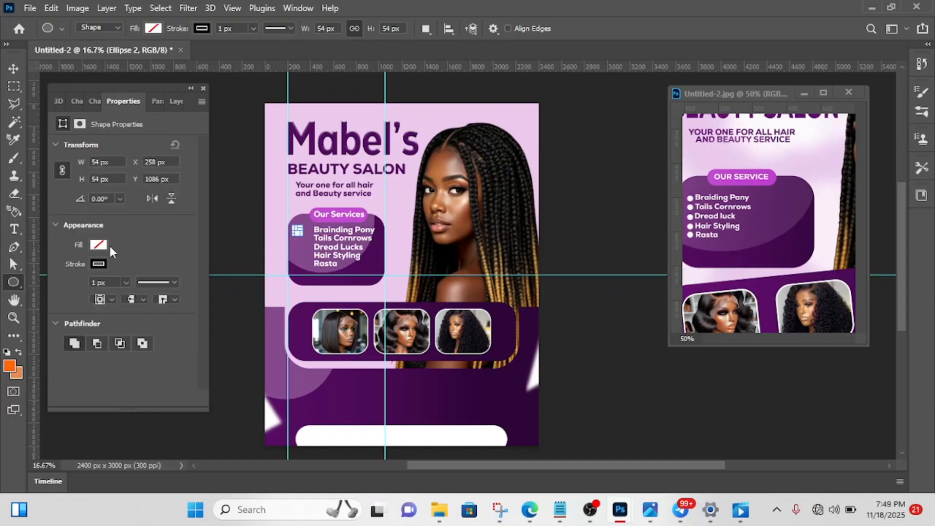
left_click(98, 245)
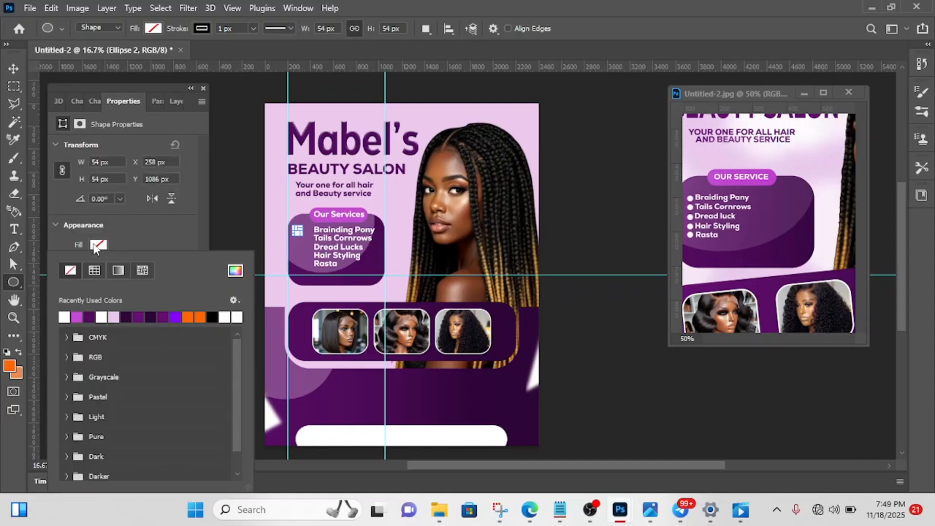
left_click(64, 317)
left_click(131, 232)
left_click(100, 264)
left_click(71, 270)
- Shift the white circle horizontally to X 352 px so it sits just before "Brainding Pony" as its bullet
left_click(11, 69)
key("Right")
key("Right")
key("Right")
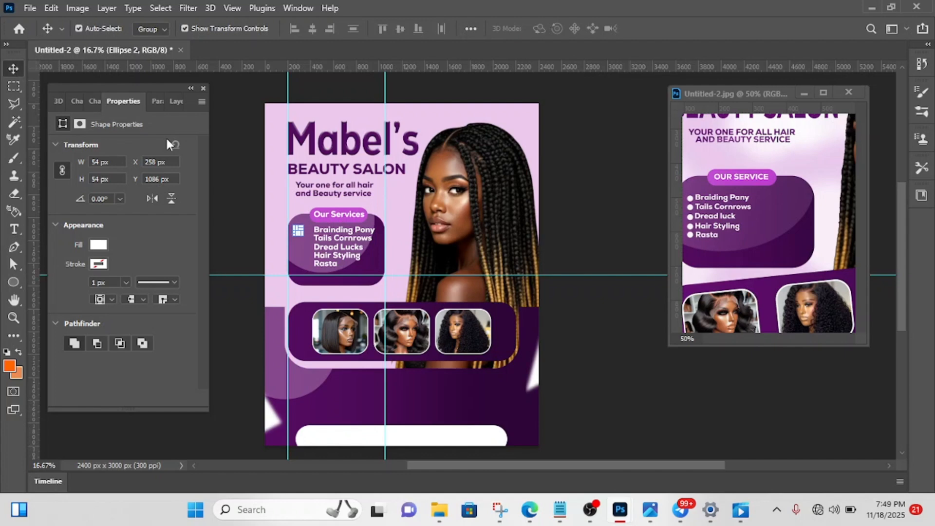
key("Right")
key("Right")
key("Right")
key("Right")
key("Right")
key("Right")
key("Right")
key("Right")
key("Right")
key("Right")
key("Right")
key("Right")
key("Right")
key("Right")
key("Right")
key("Right")
- Duplicate the bullet circle and shift the copy straight down beside "Tails Cornrows"
key("ctrl+j")
key("Down")
key("Down")
key("Down")
key("Down")
key("Down")
key("Down")
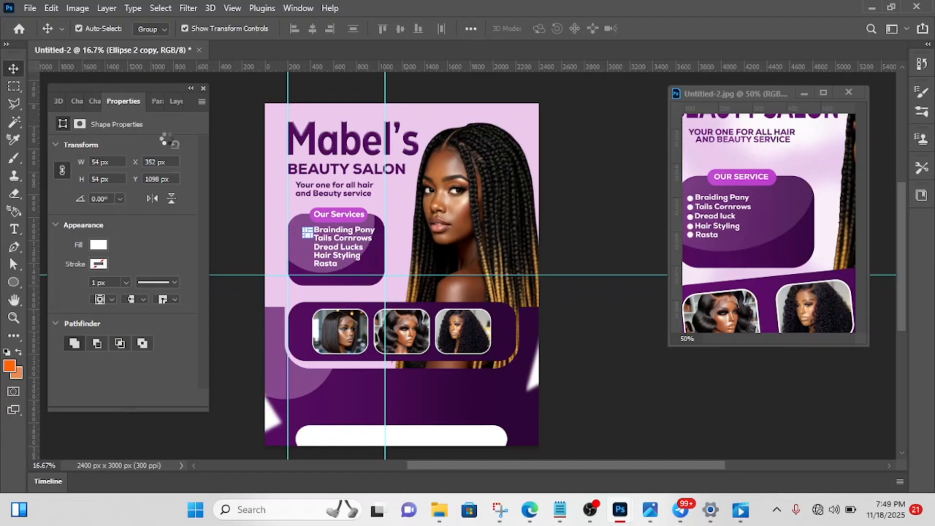
key("Down")
key("Down")
key("Down")
key("Down")
key("Down")
key("Down")
key("Down")
key("Down")
key("Down")
key("Down")
key("Down")
key("Down")
- Duplicate the second bullet and shift the copy straight down beside "Dread Lucks"
key("ctrl+j")
key("Down")
key("Down")
key("Down")
key("Down")
key("Down")
key("Down")
key("Down")
key("Down")
key("Down")
key("Down")
key("Down")
key("Down")
key("Down")
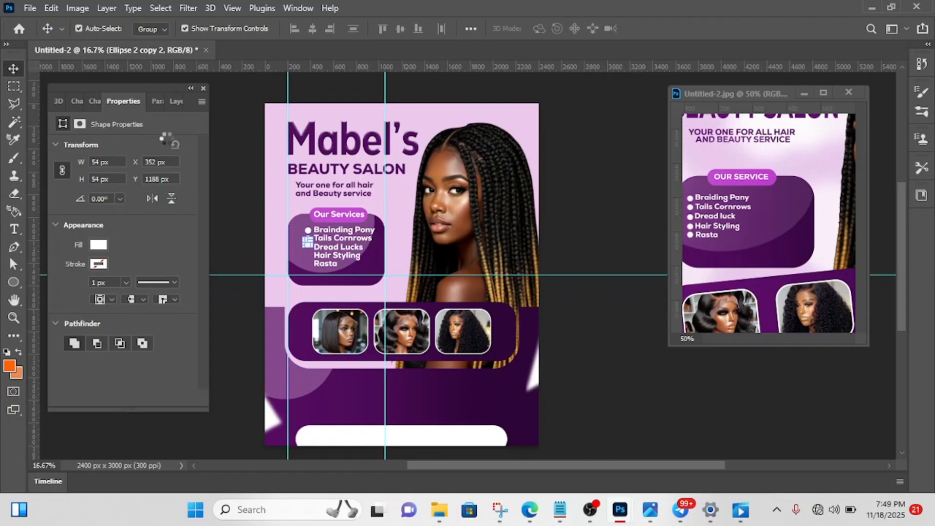
- Duplicate the third bullet and shift the copy straight down beside "Hair Styling"
key("Down")
key("Down")
key("Down")
key("Down")
key("Down")
key("Down")
key("ctrl")
key("ctrl+j")
- Duplicate the fourth bullet and shift the copy straight down beside "Rasta", to Y 1392 px
key("Down")
key("Down")
key("Down")
key("Down")
key("Down")
key("Down")
key("Down")
key("Down")
key("Down")
key("Down")
key("Down")
key("Down")
key("Down")
key("ctrl")
key("ctrl+j")
key("Down")
key("Down")
key("Down")
key("Down")
key("Down")
key("Down")
key("Down")
key("Down")
key("Down")
key("Down")
key("Down")
key("Down")
key("Down")
- Nudge the "Tails Cornrows" line slightly down to level it with its bullet, and deselect
left_click(607, 191)
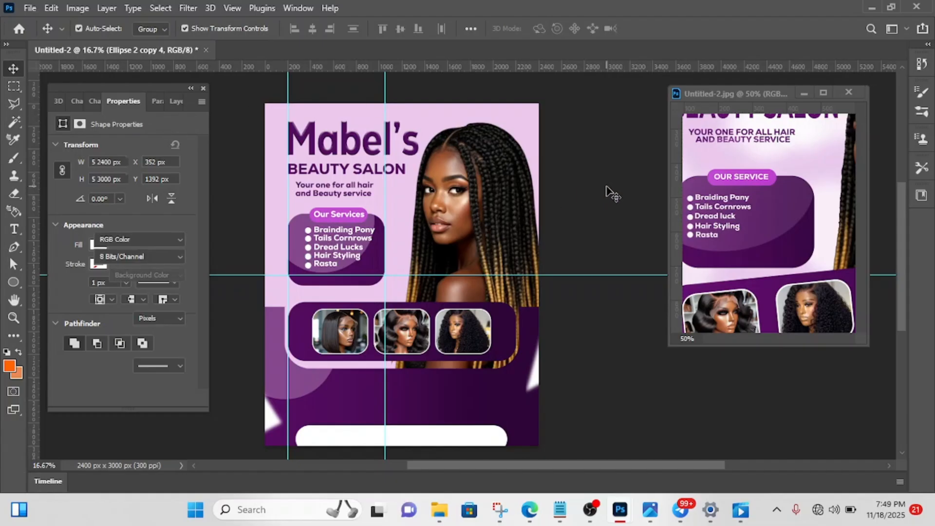
left_click(353, 240)
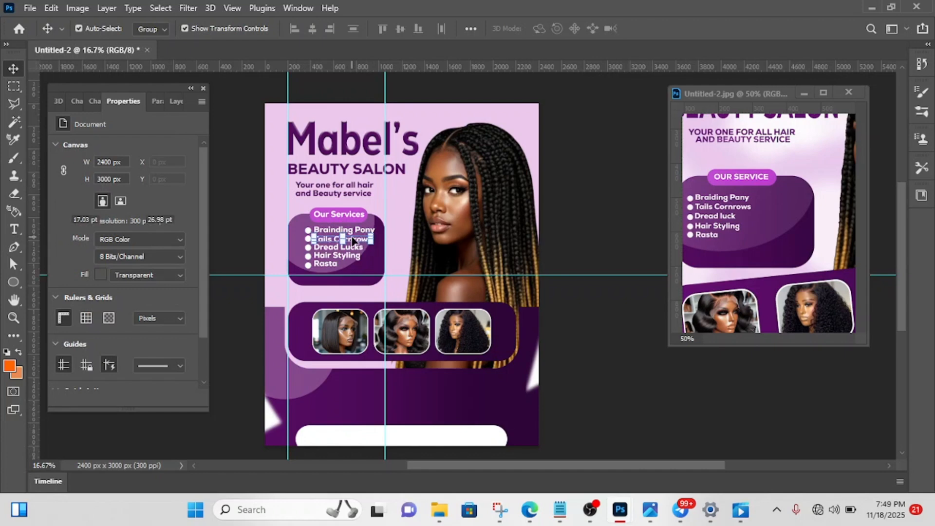
left_click(588, 208)
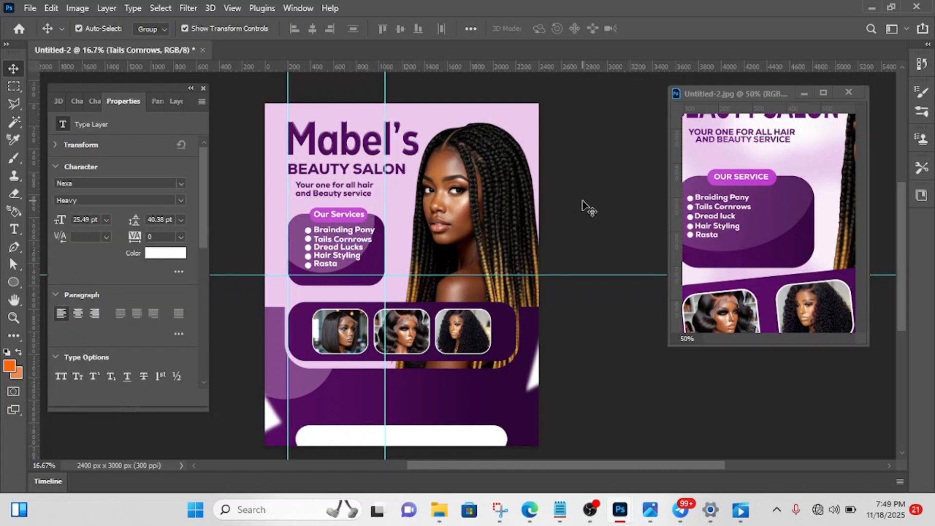
- Nudge the translucent circle clipped to the Our Services panel slightly right and down, to X 78 px and Y 582 px
left_click(370, 224)
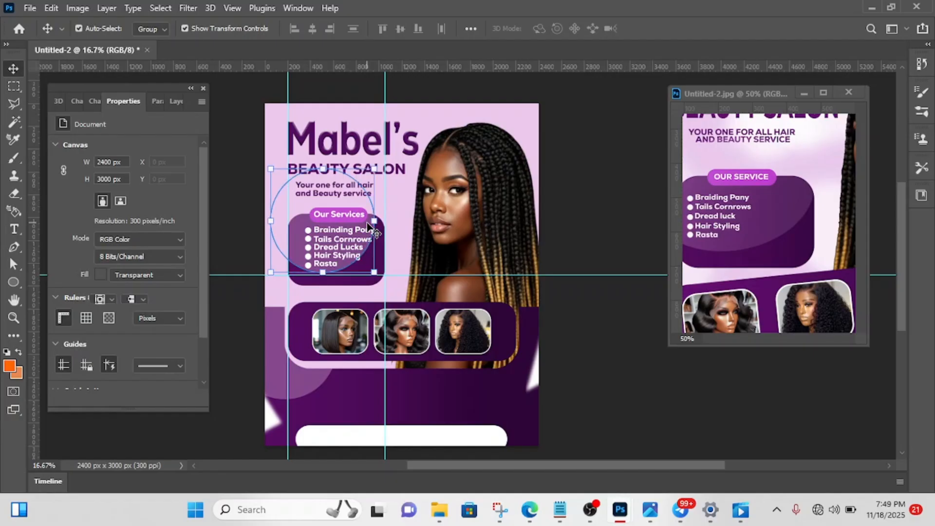
scroll(367, 226, "left", 3)
key("Right")
key("Right")
key("Right")
key("Right")
key("Right")
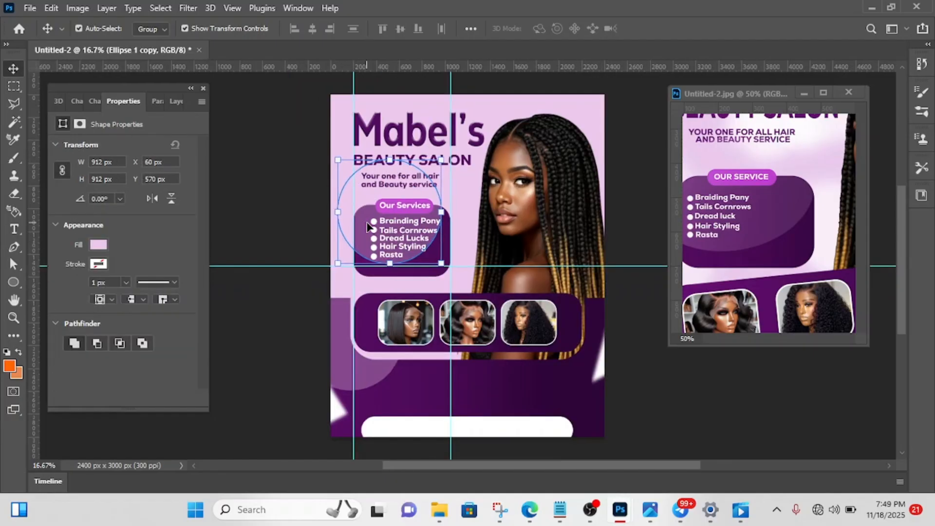
key("Down")
key("Down")
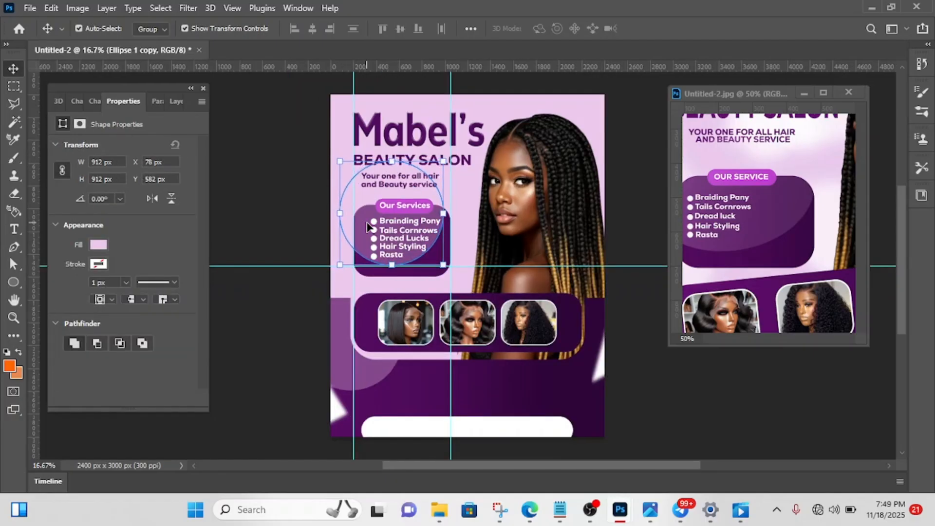
- Lower the fill of the services panel's translucent circle to 20% and deselect it
left_click(180, 102)
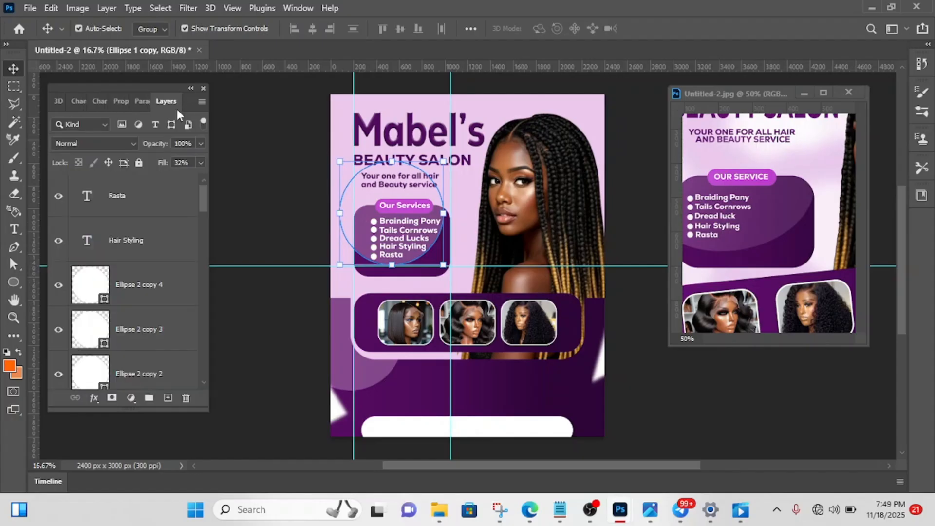
left_click(201, 163)
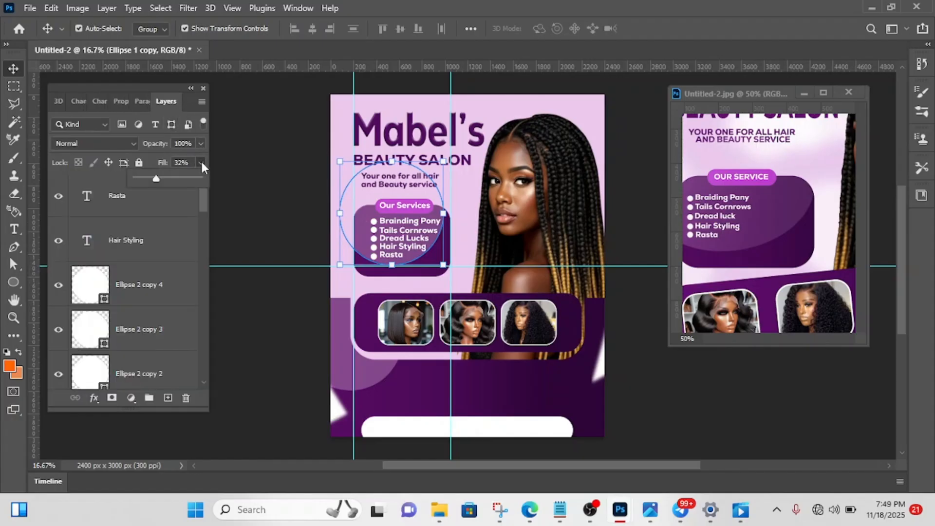
left_click(134, 146)
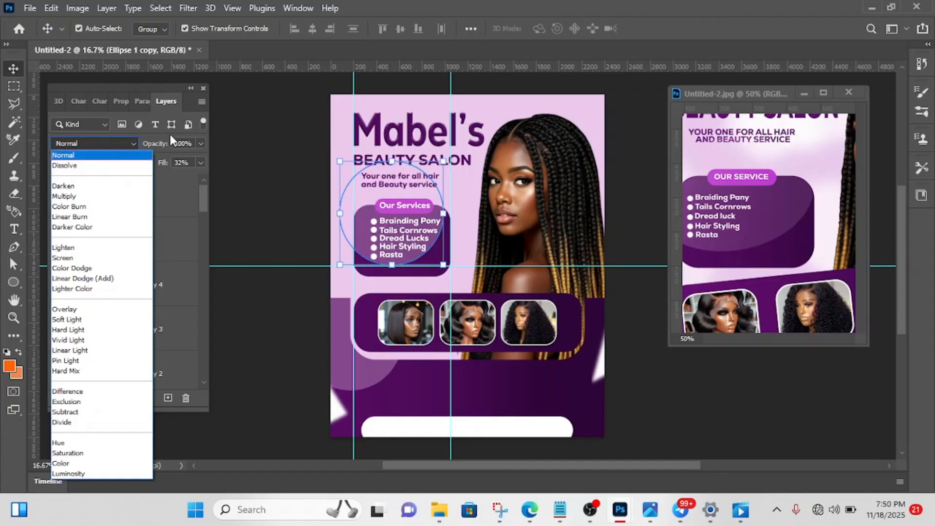
left_click(197, 162)
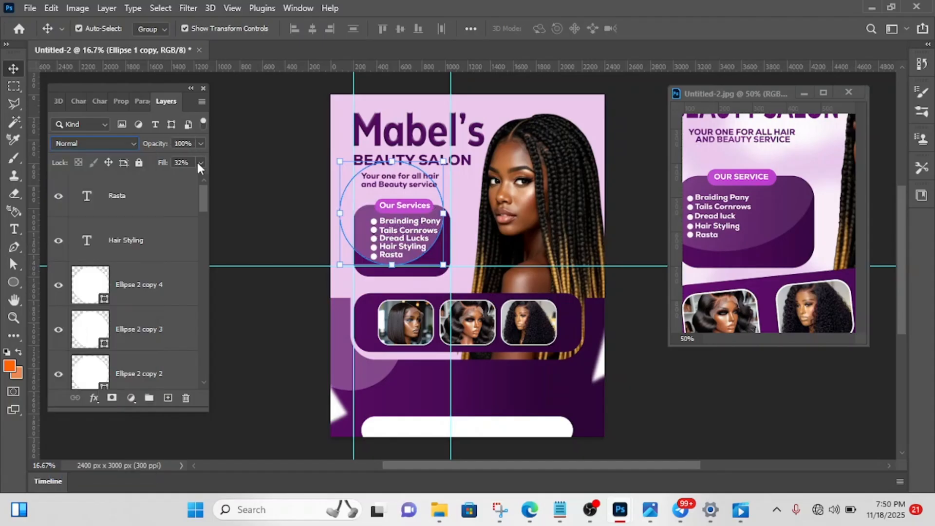
left_click(199, 164)
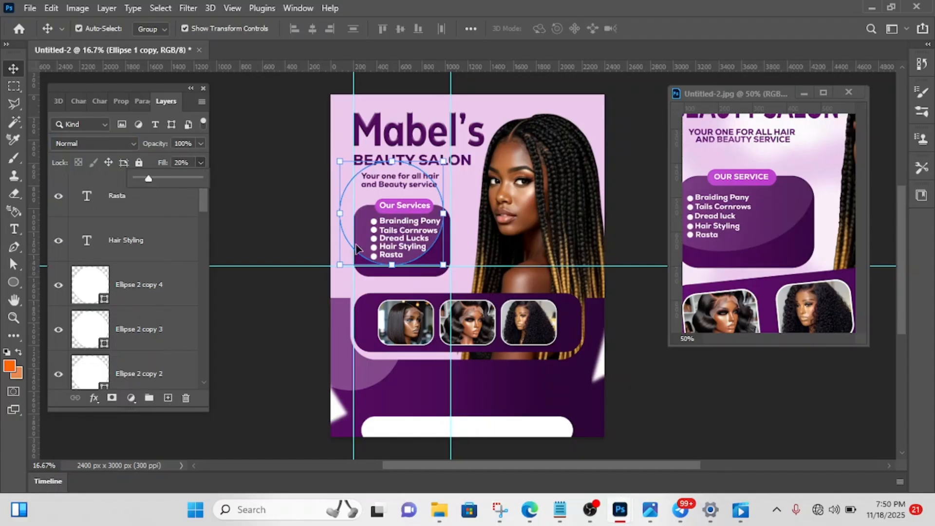
left_click(267, 224)
- Set the fill of the large translucent circle on the flyer's lower purple area to 20% and deselect it
left_click(364, 369)
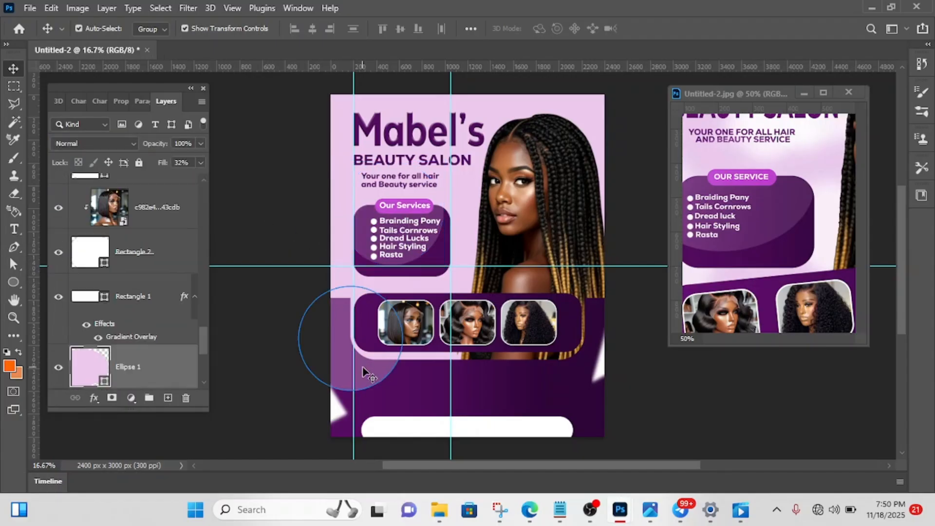
left_click(187, 161)
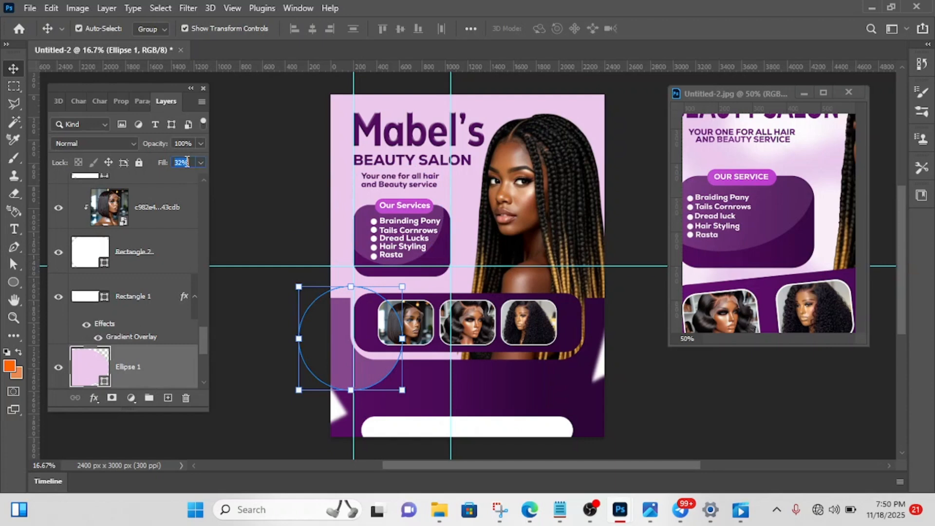
type("20")
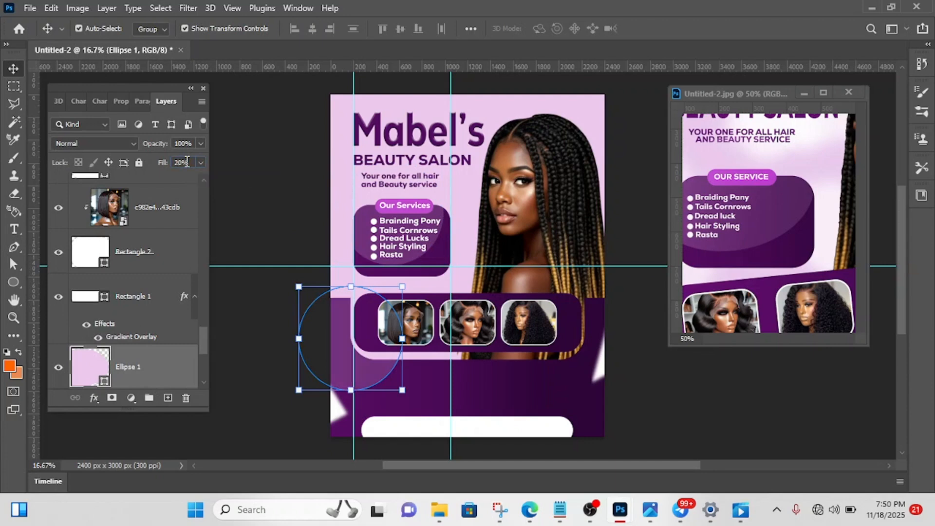
left_click(280, 179)
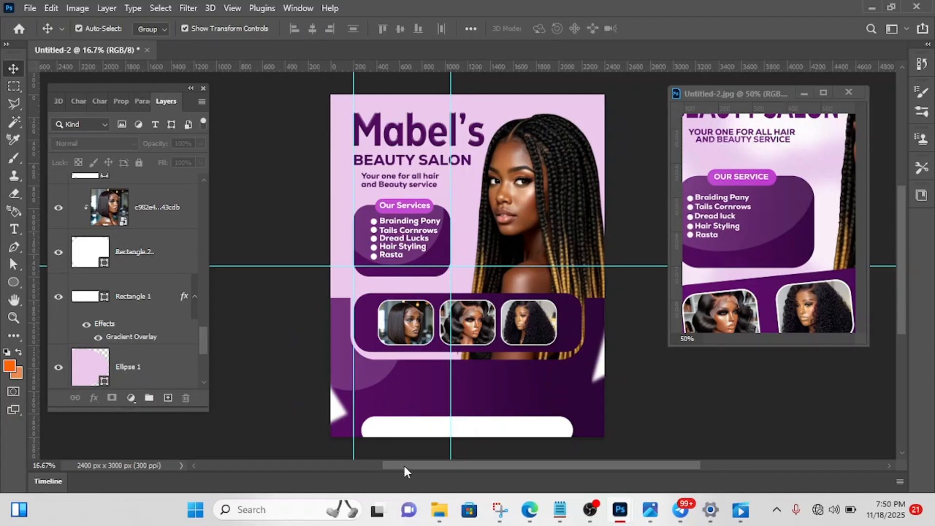
- Examine the whole reference flyer, including its bottom section, to compare it with the new design
left_click_drag(403, 464, 429, 460)
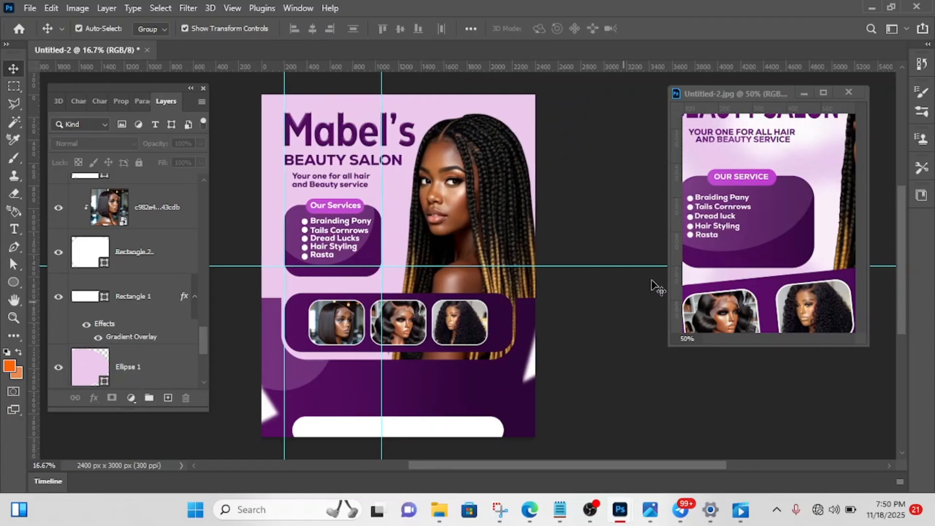
left_click(751, 266)
key("ctrl+minus")
key("ctrl+minus")
key("ctrl+minus")
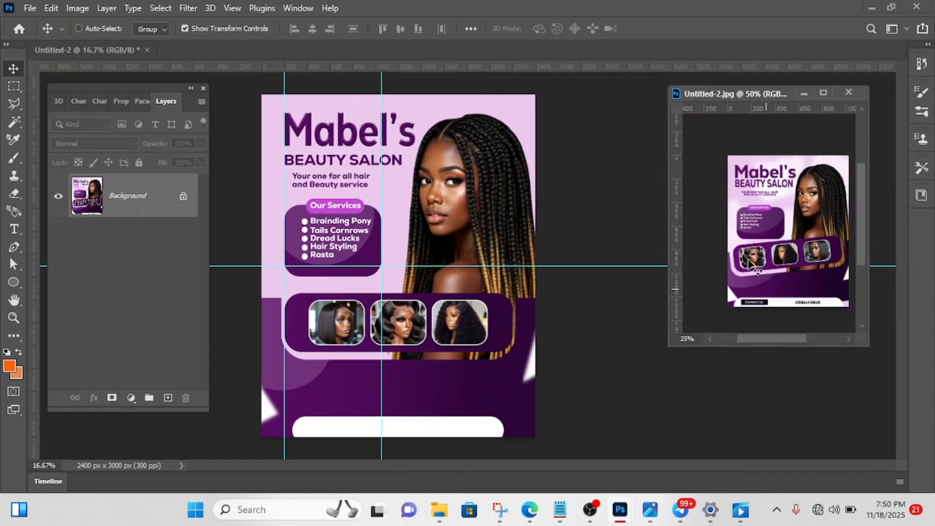
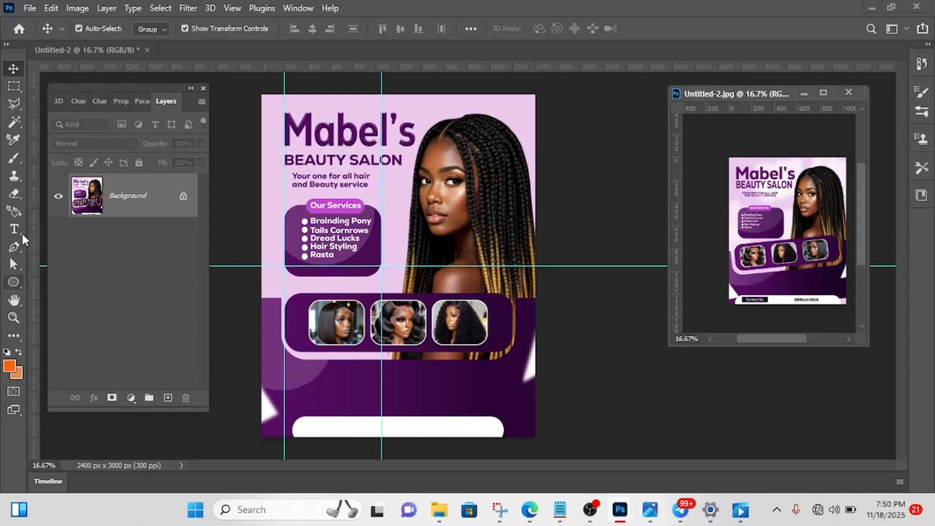
- Draw a rectangle about 498 × 114 px inside the left end of the white rounded bar along the flyer's bottom edge
key("t")
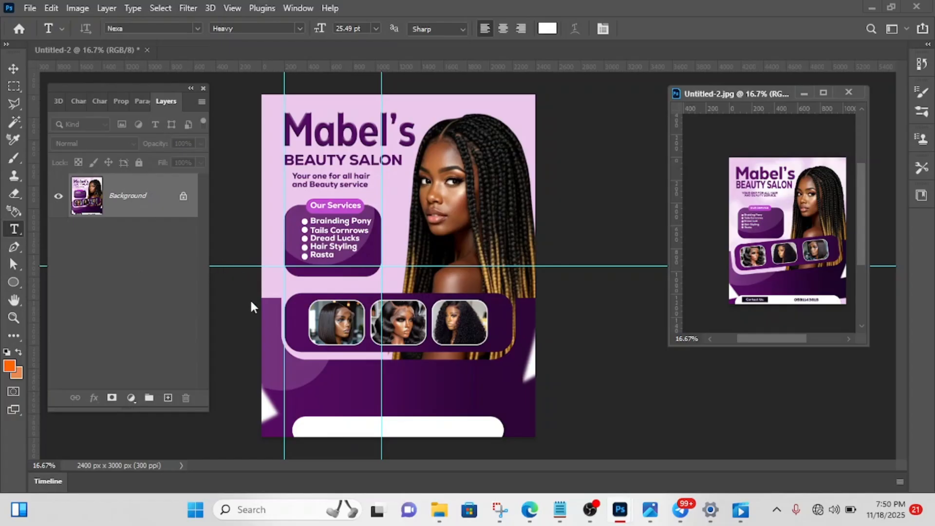
left_click(12, 282)
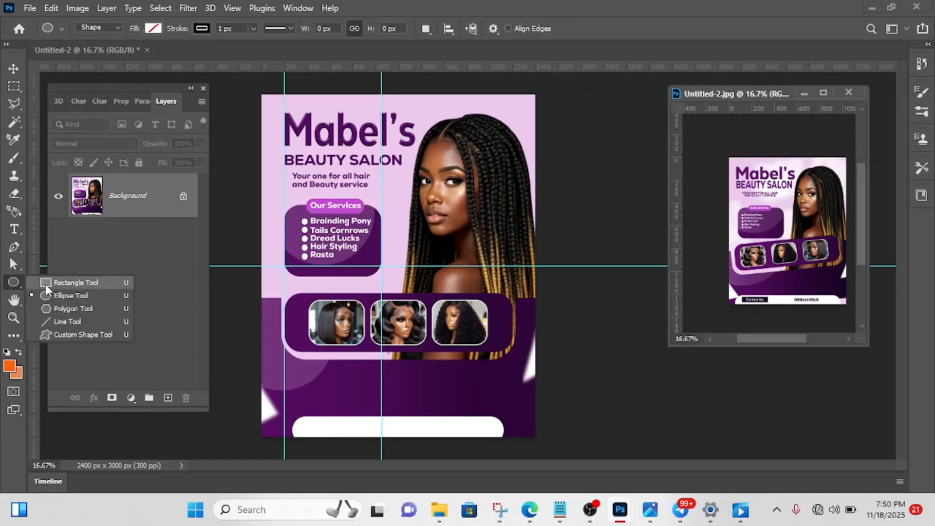
left_click(50, 283)
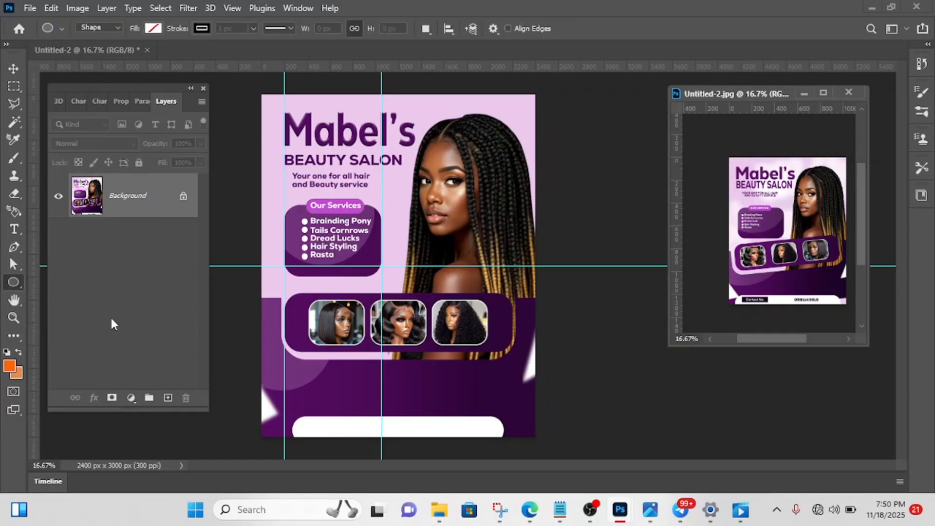
left_click(310, 416)
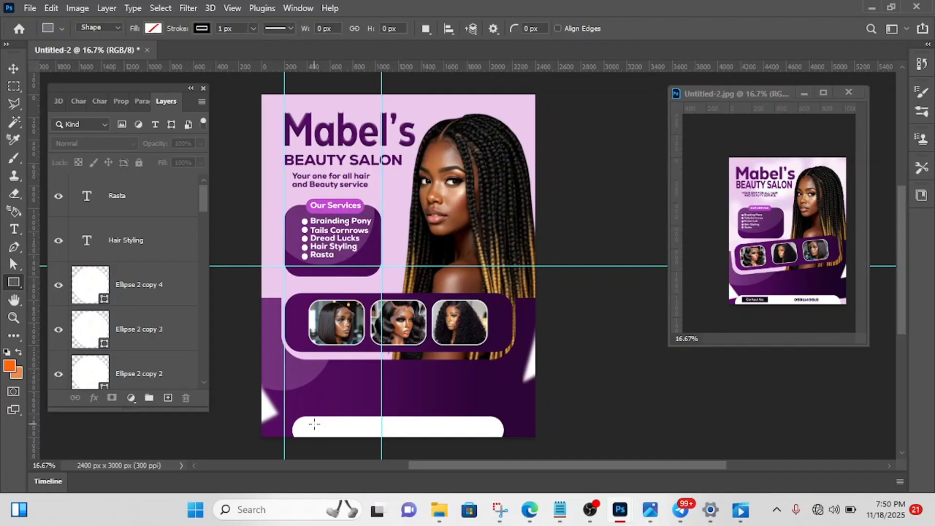
left_click_drag(310, 423, 367, 436)
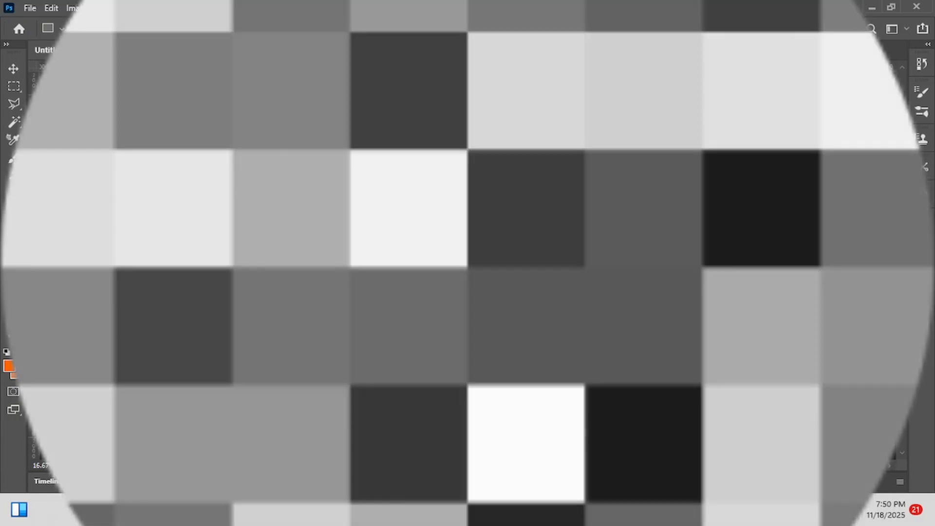
key("alt+Tab")
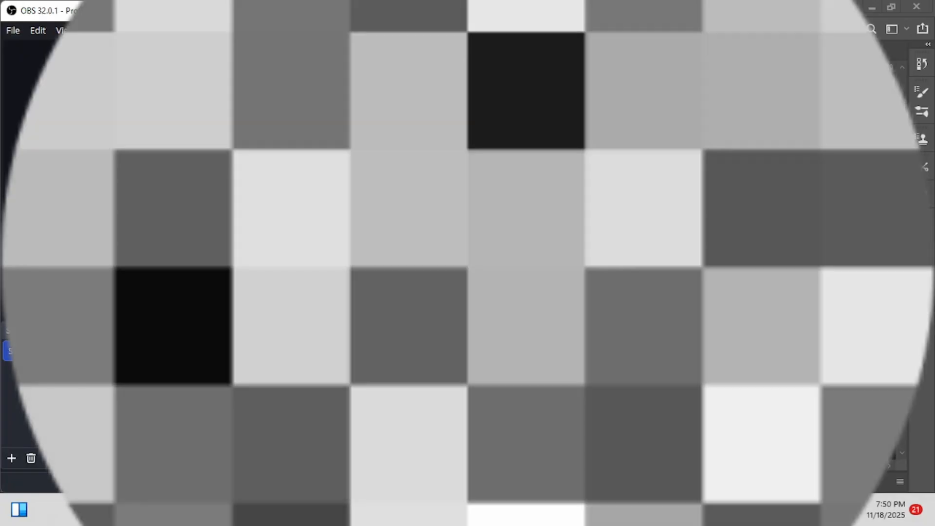
key("alt+Tab")
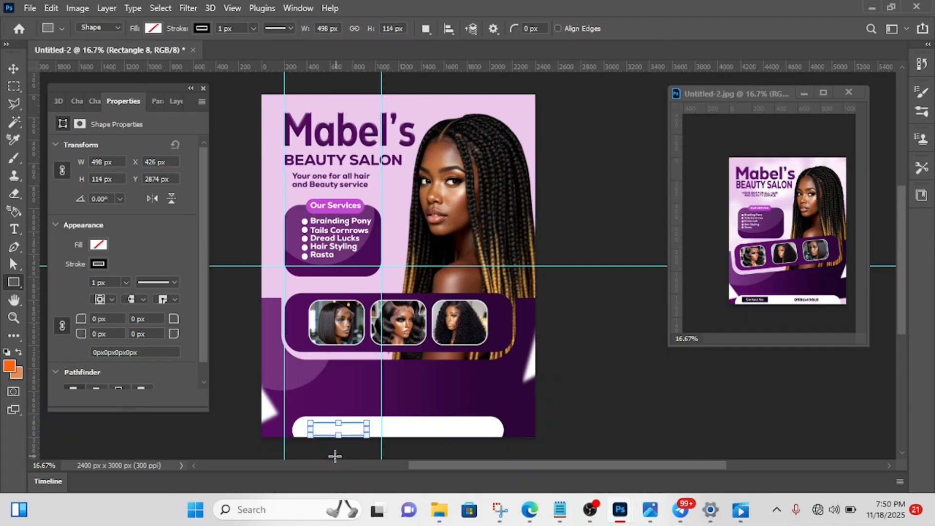
- Remove the new rectangle's stroke and fill it with the recently used dark purple
left_click(100, 264)
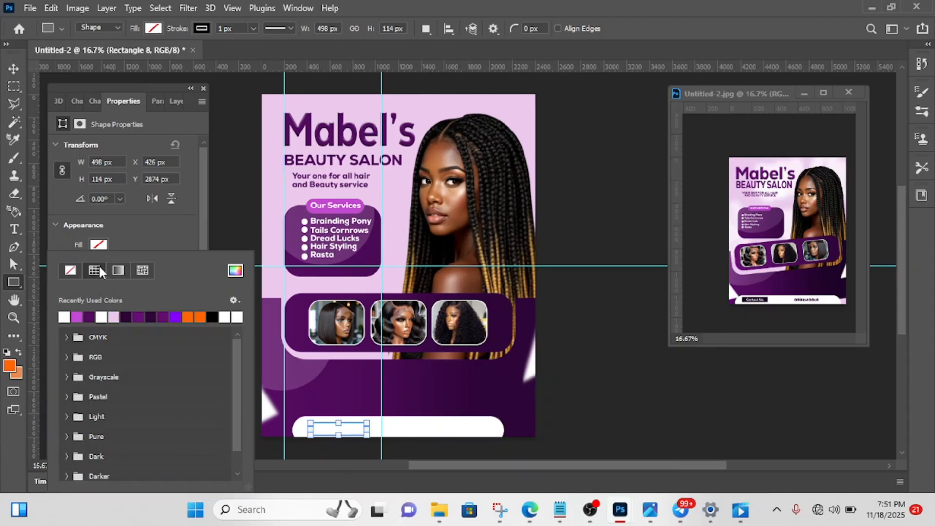
left_click(70, 270)
left_click(147, 233)
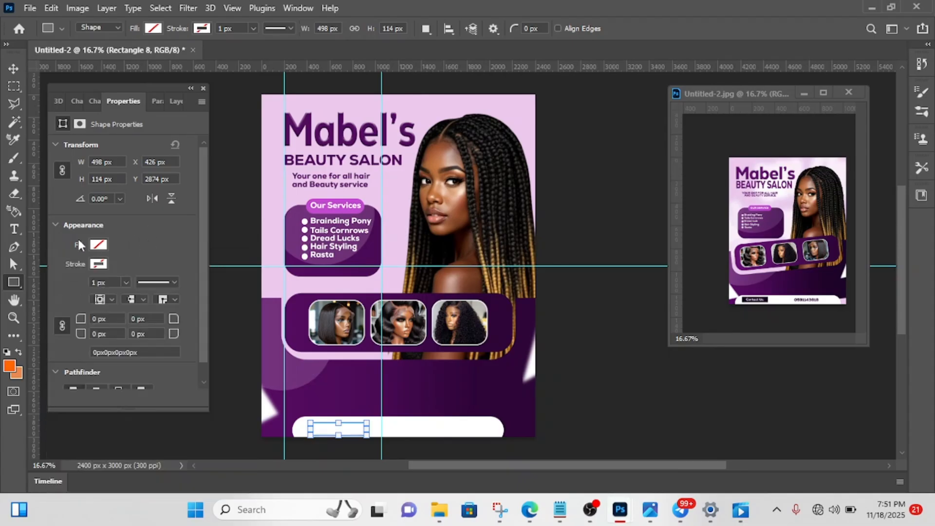
left_click(98, 244)
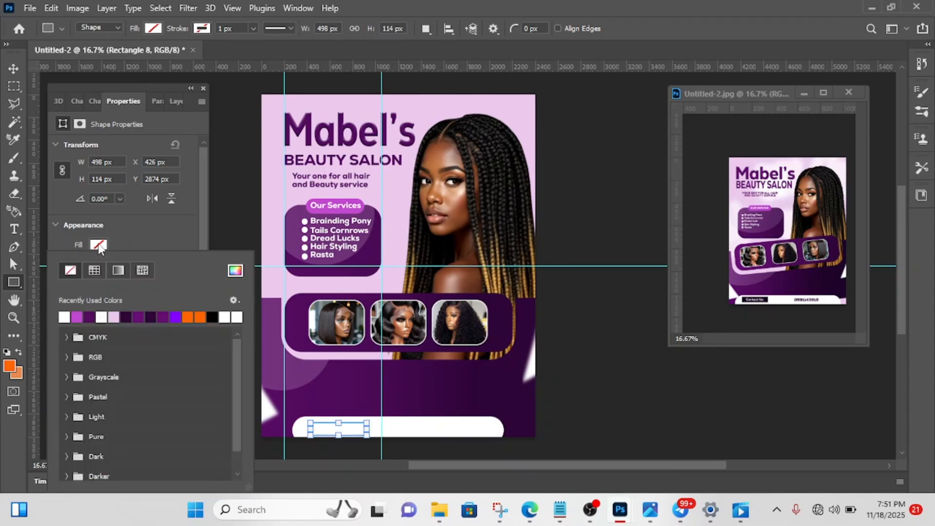
left_click(90, 317)
left_click(135, 231)
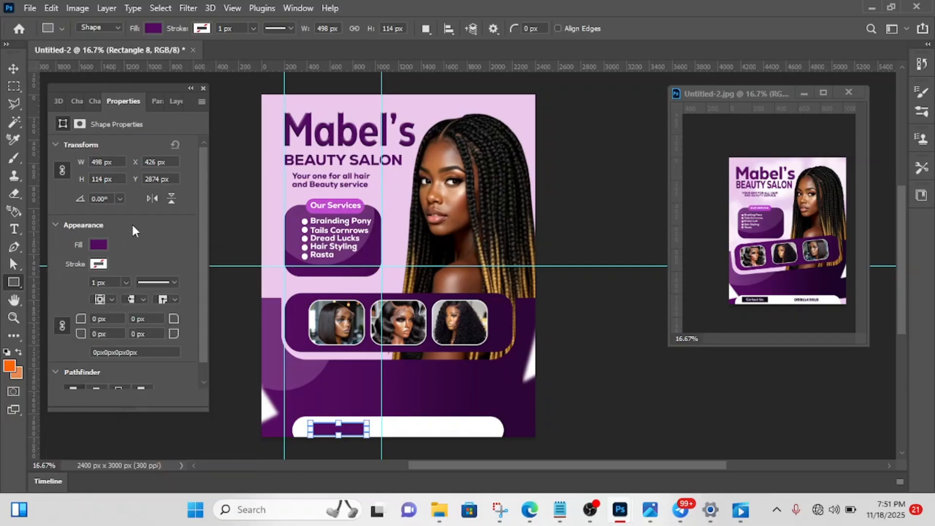
- Nudge the purple rectangle up and left to X 402 px and Y 2856 px and deselect it
key("v")
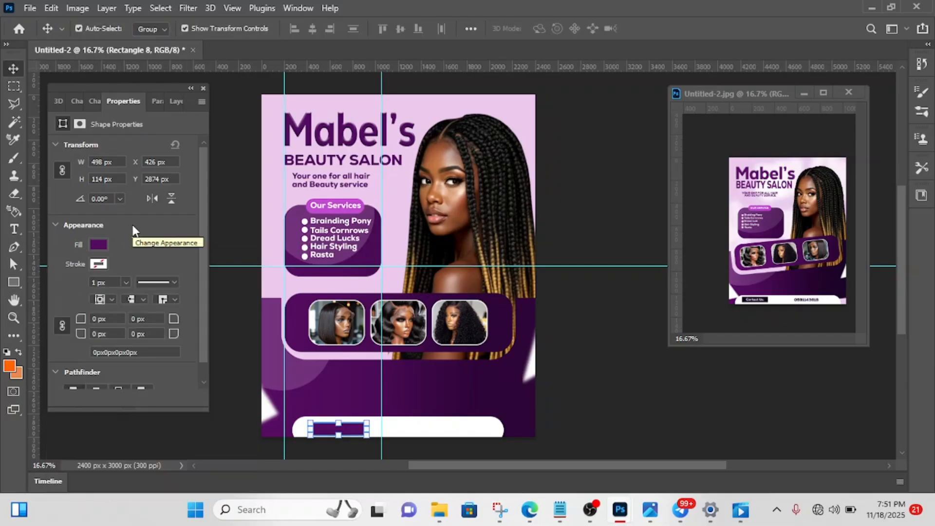
key("Up")
key("Up")
key("Up")
key("Up")
key("Up")
key("Up")
key("Up")
key("Up")
key("Up")
key("Up")
key("Up")
key("Up")
key("Up")
key("Up")
key("Up")
key("Up")
key("Up")
key("Up")
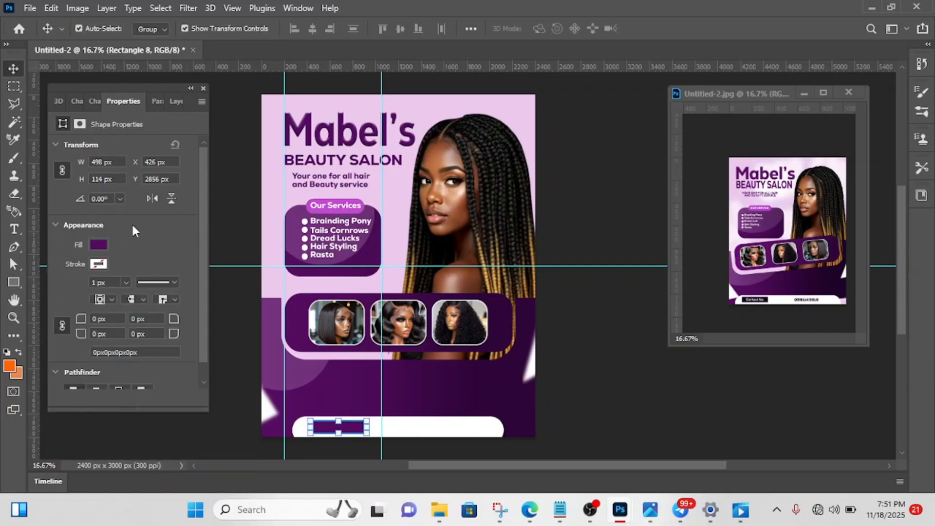
key("Left")
key("Left")
key("Left")
key("Left")
key("Left")
key("Left")
key("Left")
key("Left")
key("Left")
key("Left")
key("Left")
key("Left")
key("Left")
key("Left")
key("Left")
key("Left")
key("Left")
key("Left")
key("Left")
key("Left")
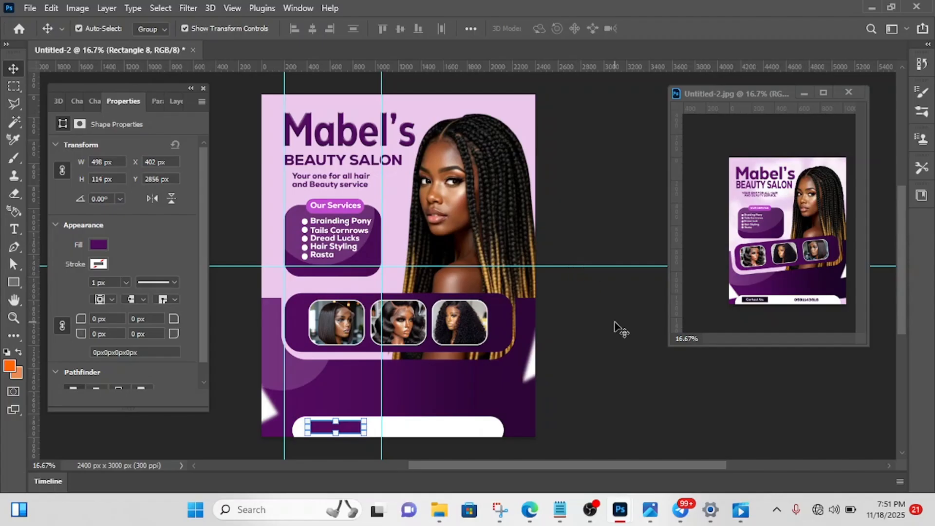
left_click(615, 323)
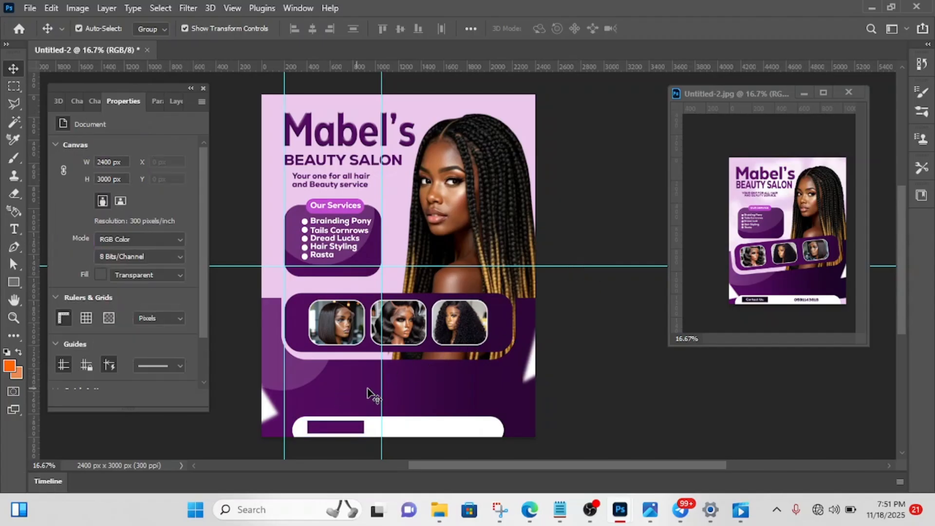
- Add the white text "Contact Us" over the purple rectangle in the bottom bar
key("t")
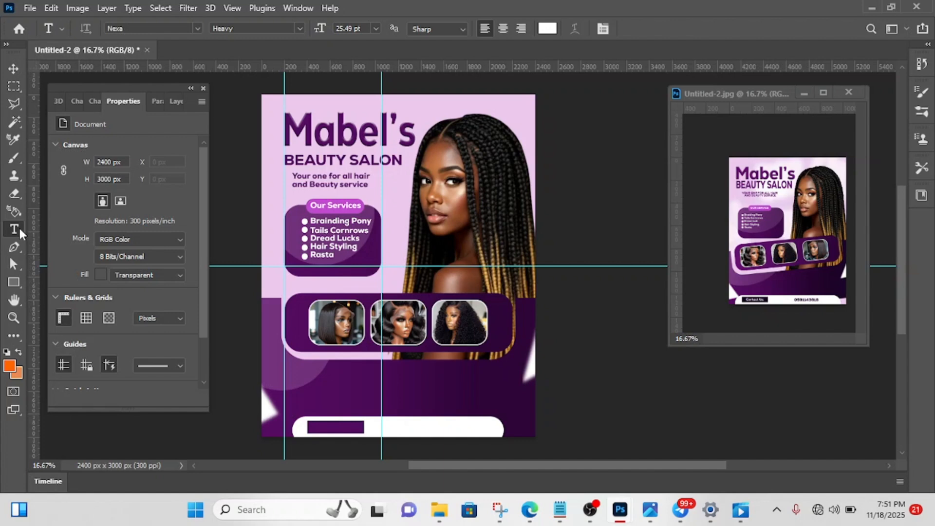
left_click(318, 428)
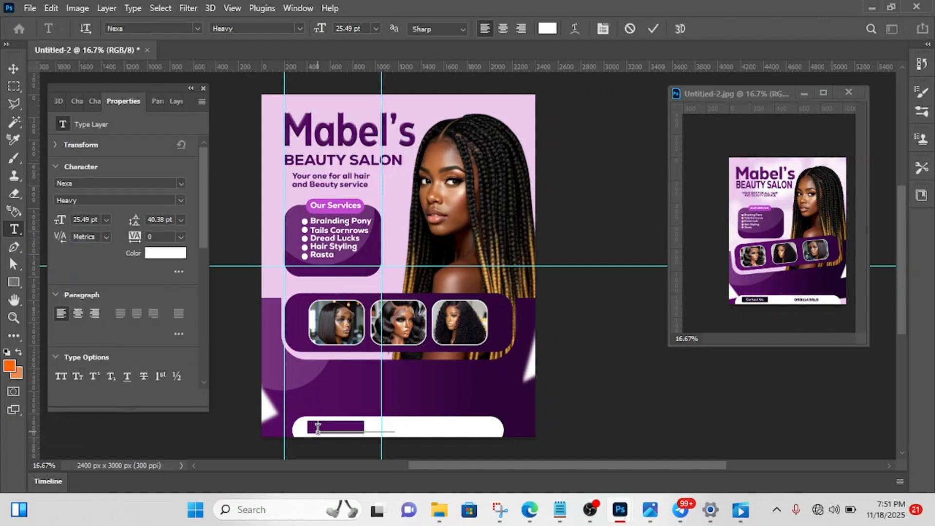
type("Contact")
left_click(654, 31)
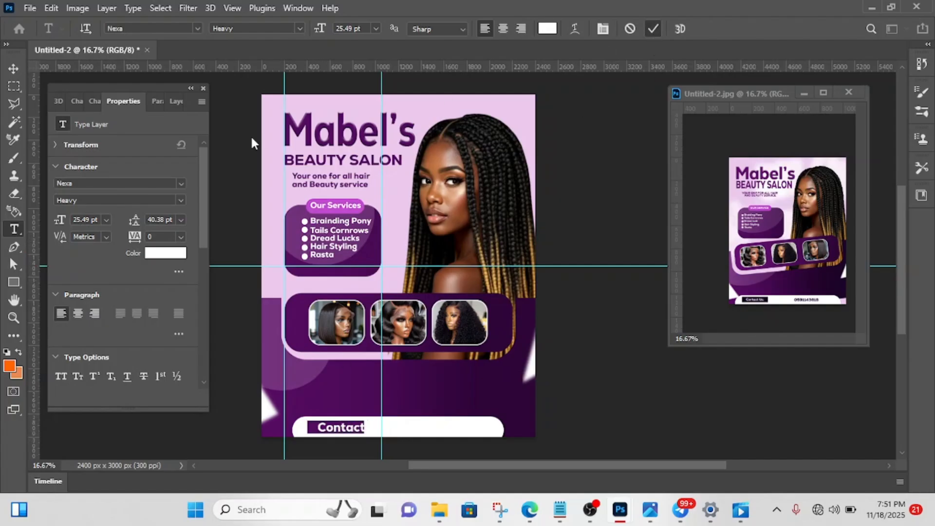
- Scale the "Contact Us" text down to about 63% and fine-tune its font size to fit the purple rectangle
left_click(13, 67)
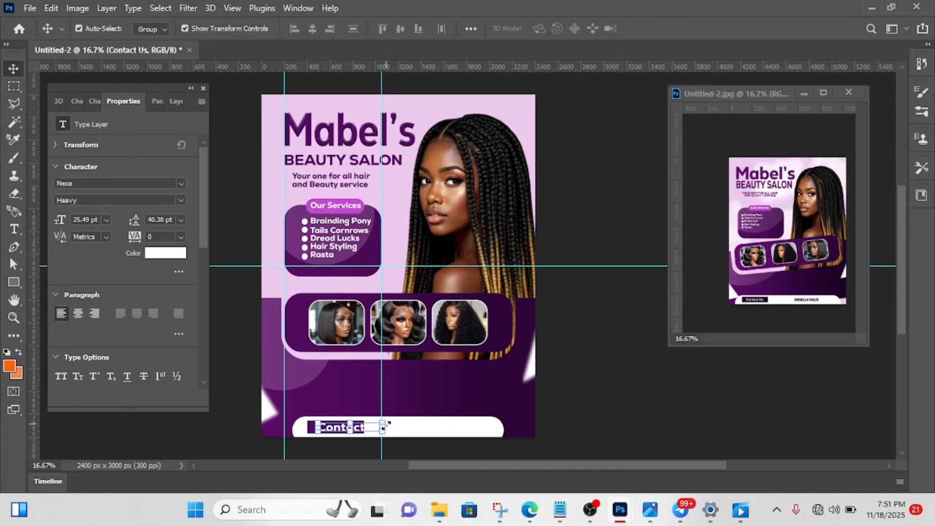
left_click_drag(385, 427, 363, 427)
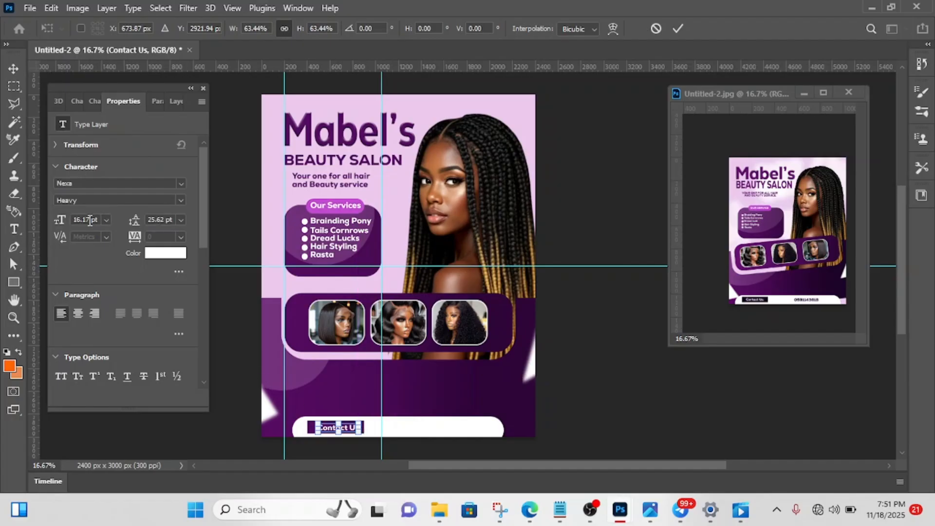
left_click(678, 29)
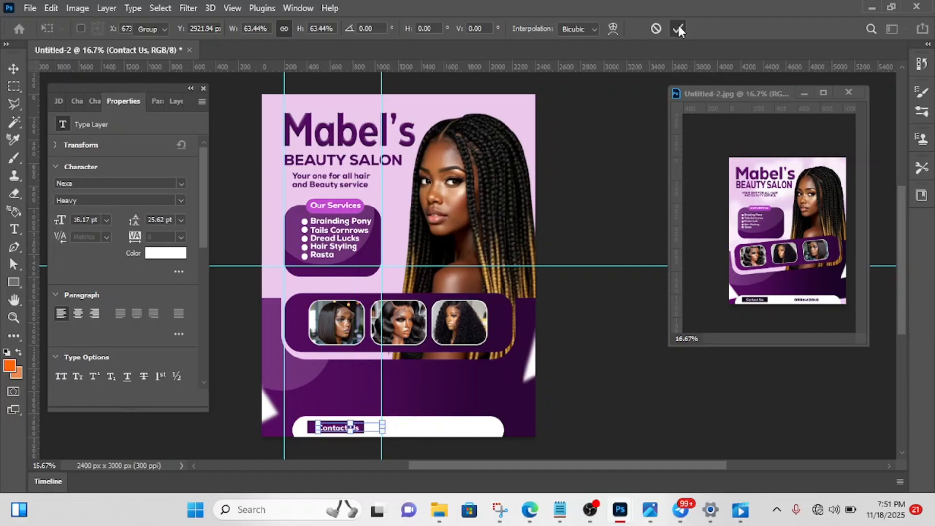
double_click(91, 220)
type("1")
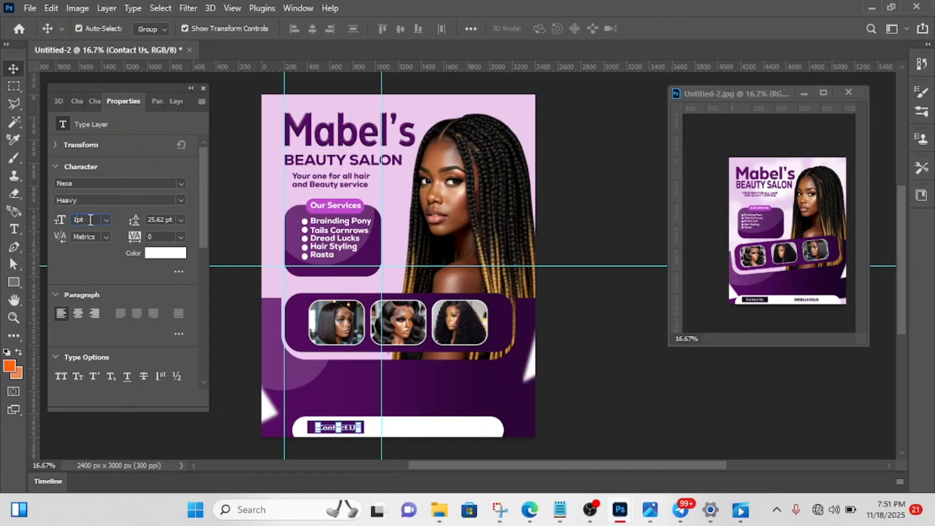
key("Return")
- Nudge the "Contact Us" text left to centre it within its purple rectangle
left_click(334, 428)
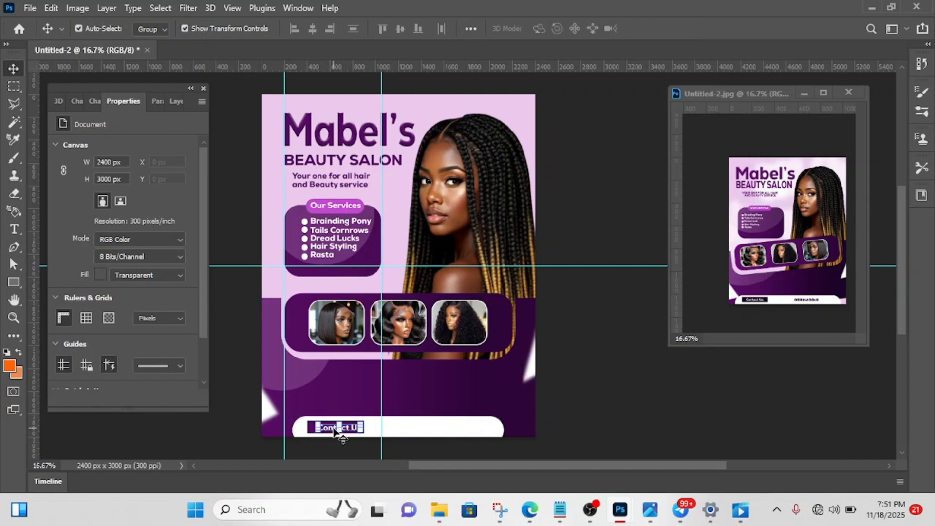
key("Left")
key("Left")
key("Left")
key("Left")
key("Left")
key("Left")
key("Left")
key("Left")
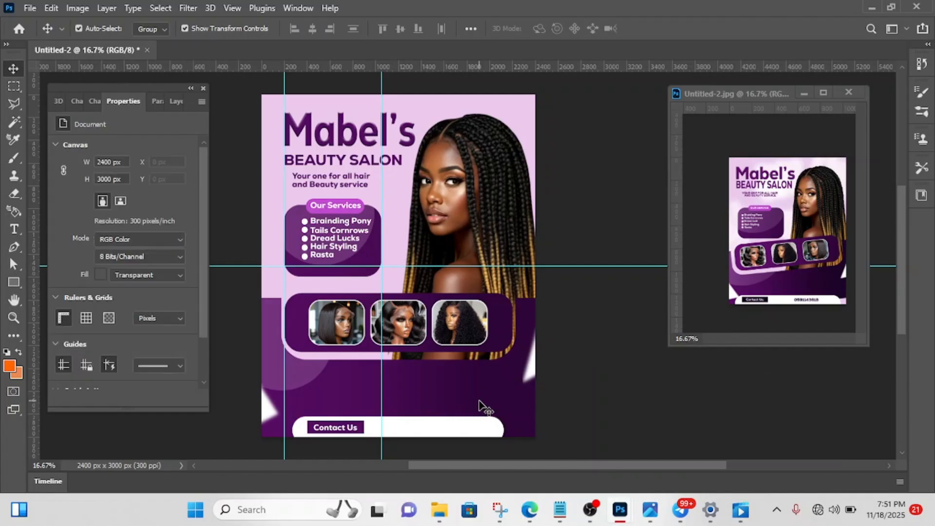
- Add the salon's phone number as text beside the "Contact Us" label and colour it dark purple sampled from the flyer's lower area
key("t")
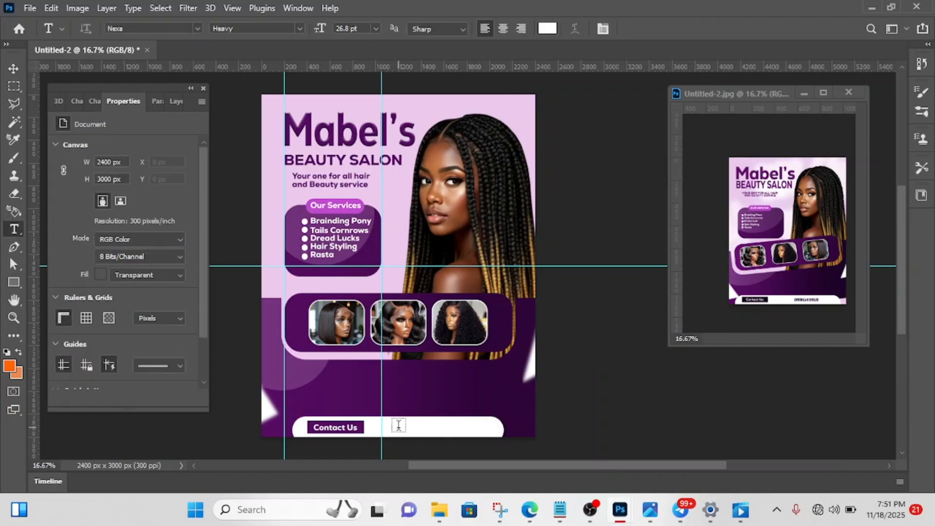
left_click(398, 425)
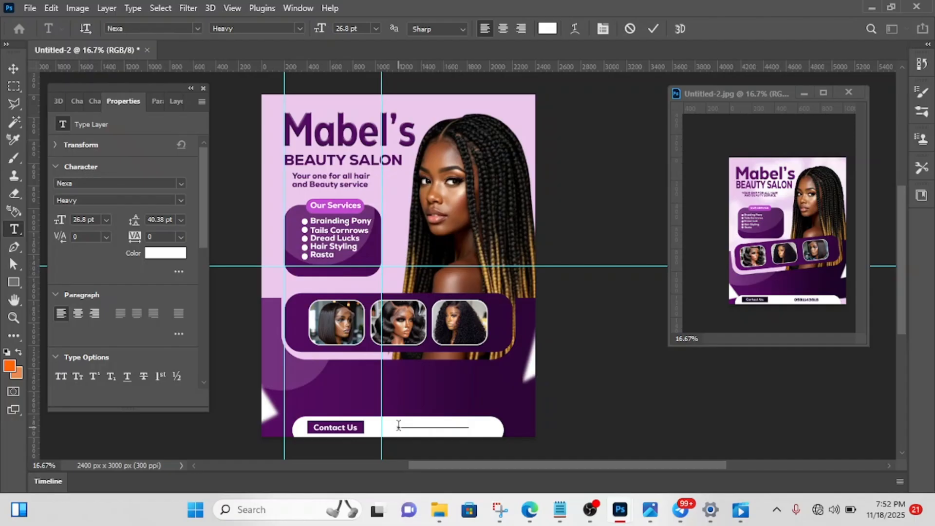
left_click(651, 30)
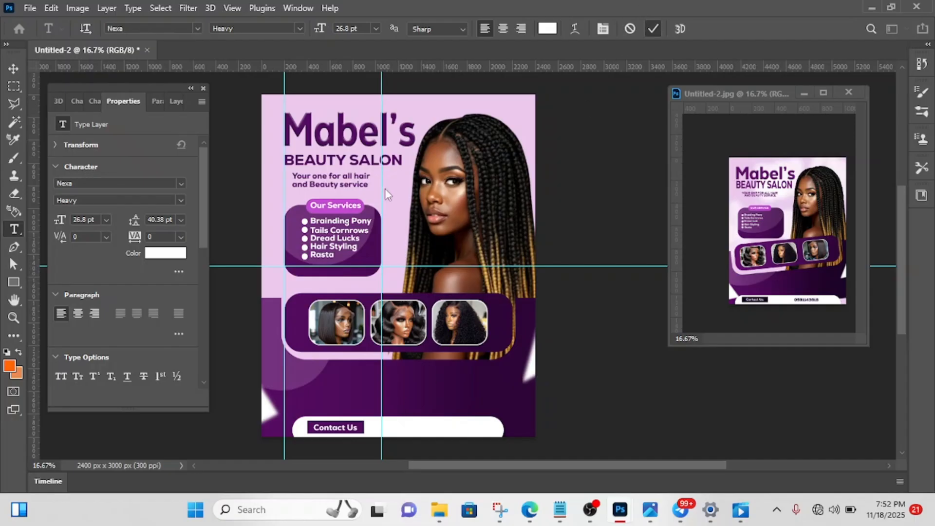
left_click(179, 254)
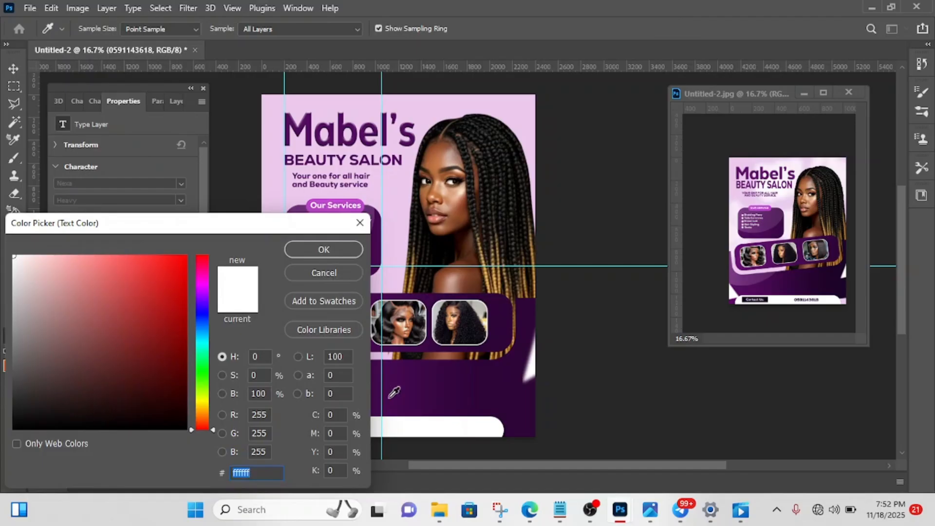
left_click(395, 378)
left_click(331, 247)
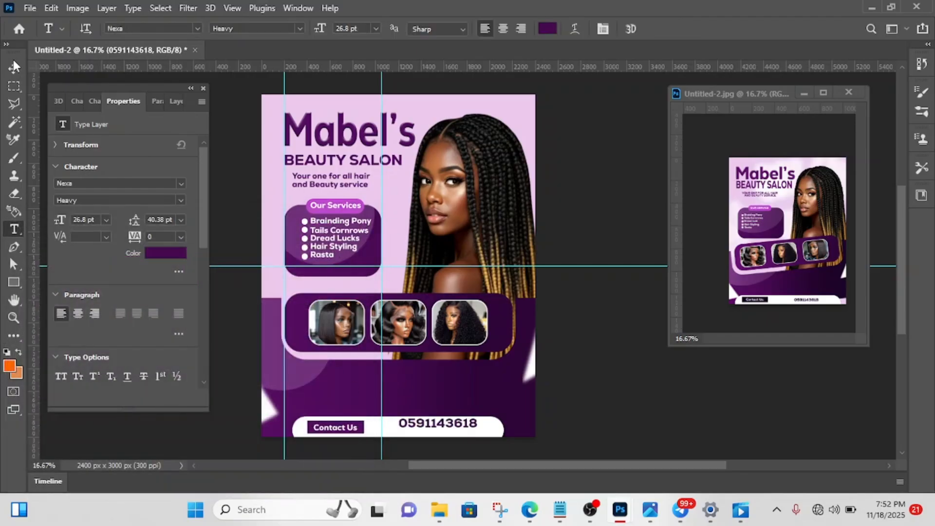
- Move the phone number slightly down and left to line up with "Contact Us" in the white bar and deselect it
left_click(13, 61)
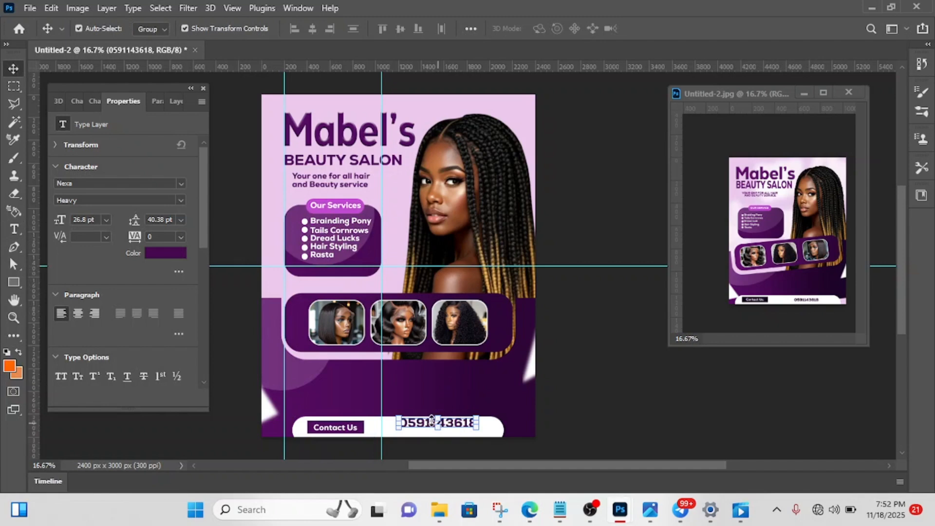
left_click_drag(431, 421, 422, 430)
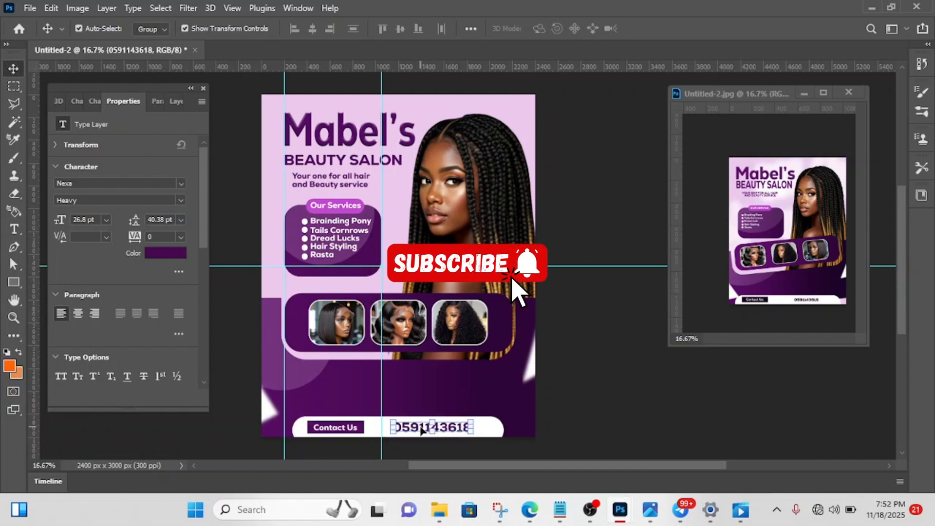
left_click(591, 293)
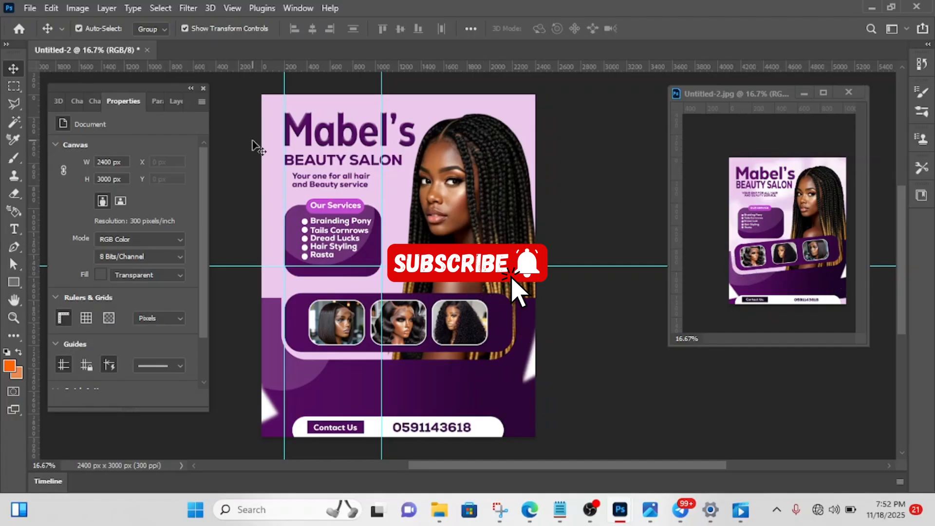
- Group the two triangles, the three hair photos with their frames, Rectangle 1, Ellipse 1 and Rectangle 4, and toggle the group's visibility to check its contents
left_click(171, 100)
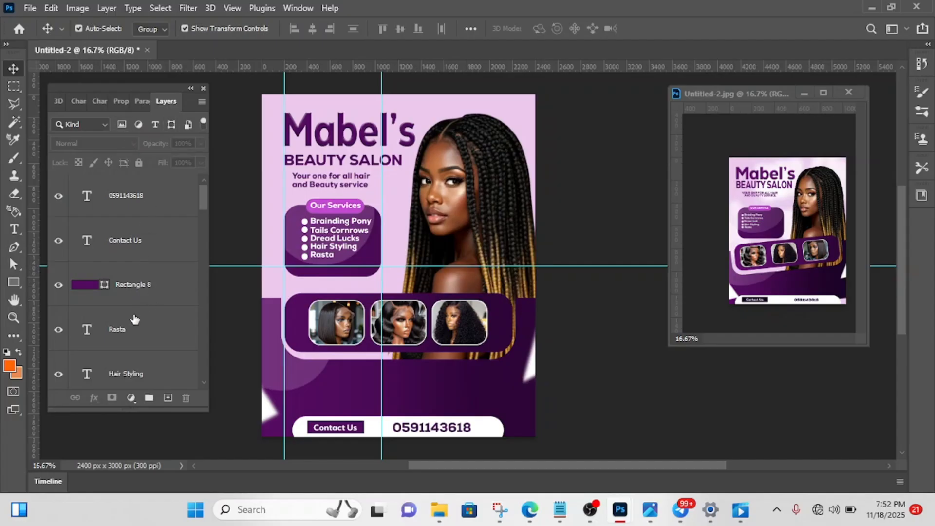
scroll(137, 307, "down", 5)
scroll(135, 319, "down", 6)
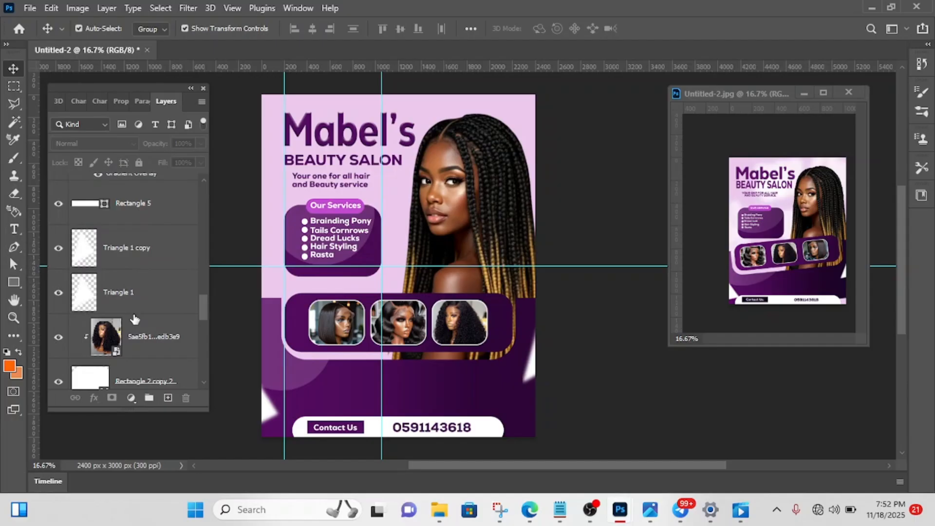
scroll(134, 318, "up", 3)
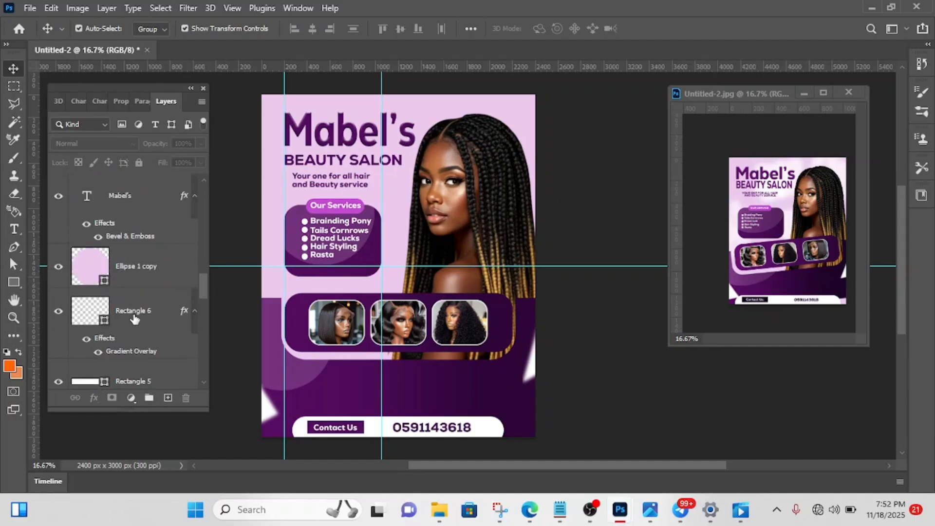
left_click(311, 319)
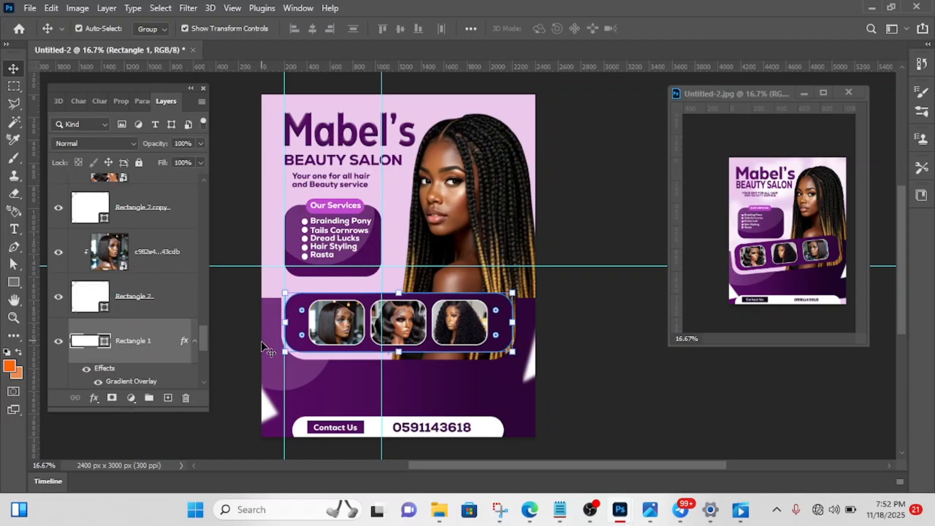
left_click(373, 426)
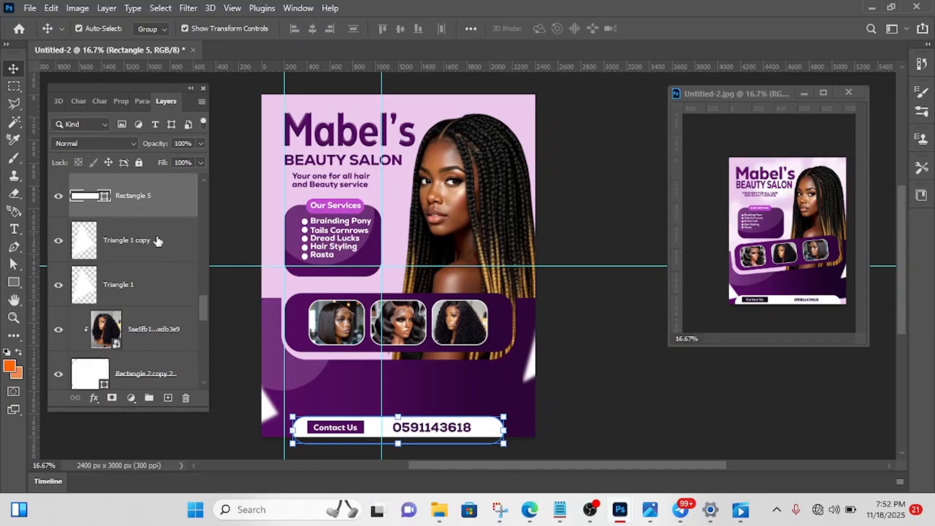
left_click(139, 237)
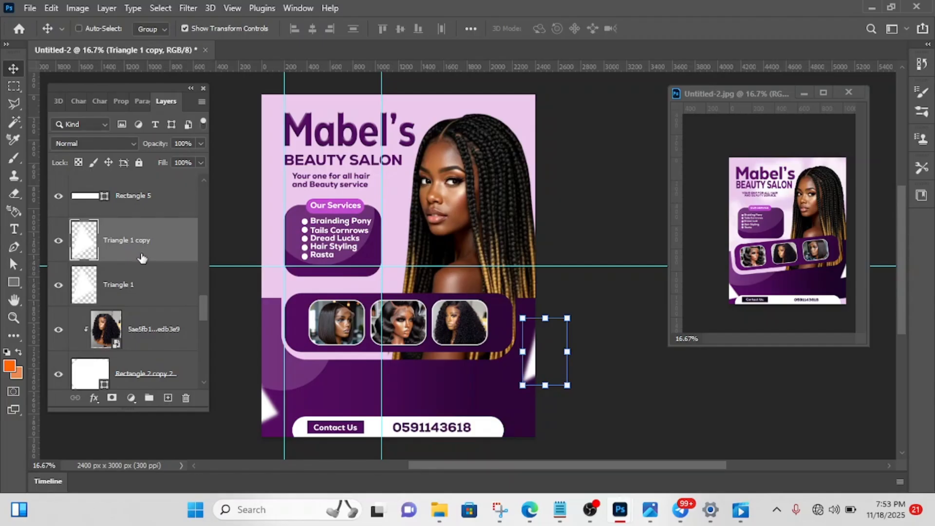
left_click(143, 289, "shift")
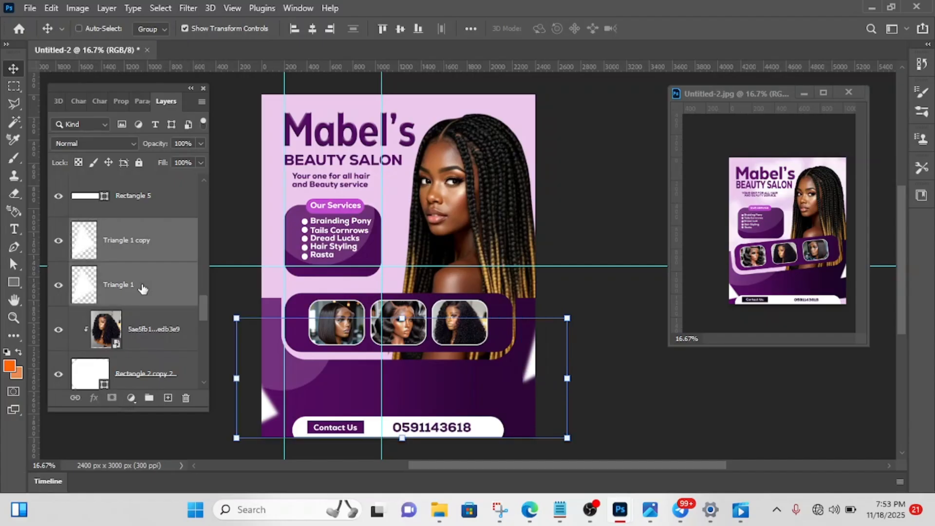
left_click(161, 341, "shift")
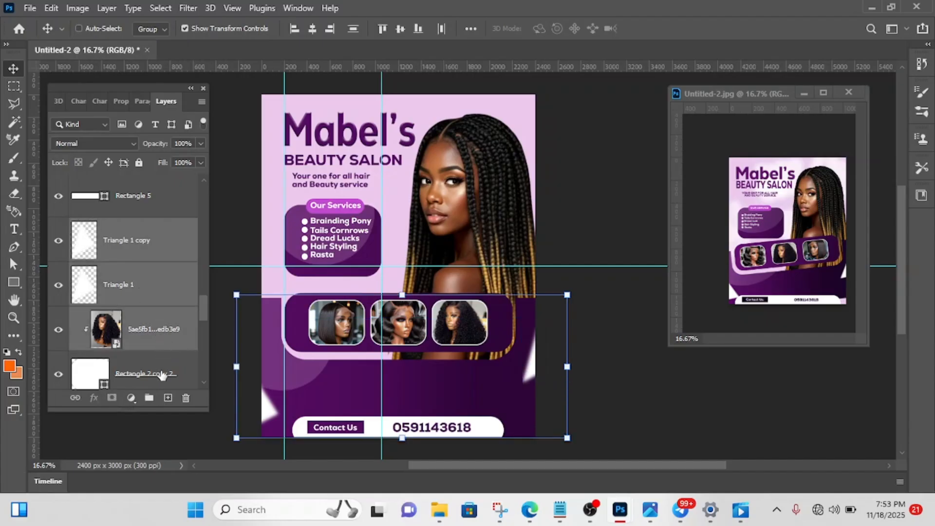
scroll(132, 349, "down", 2)
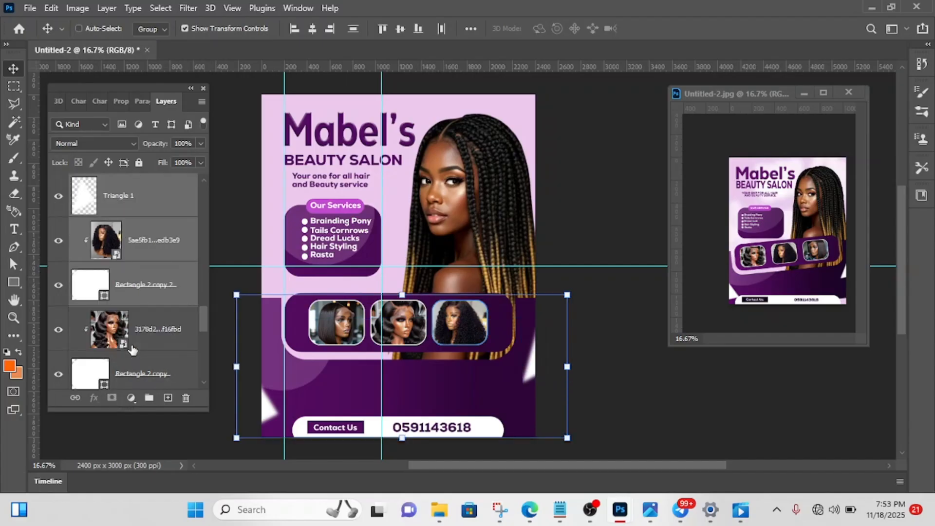
left_click(144, 347, "shift")
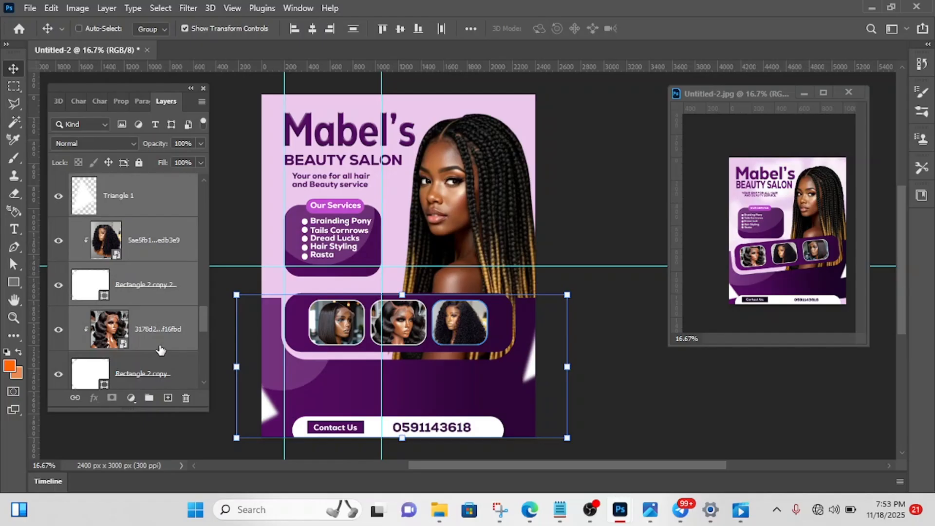
scroll(160, 349, "down", 2)
left_click(152, 290, "shift")
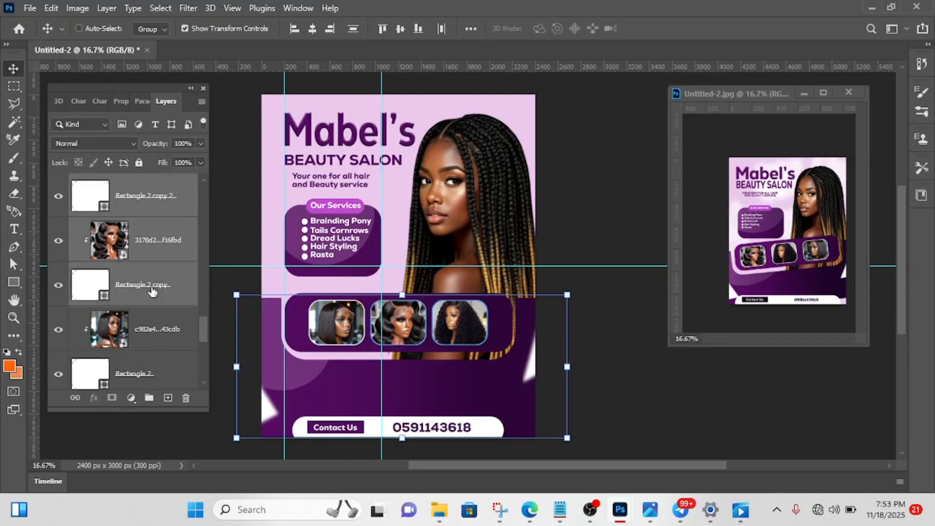
left_click(164, 335, "shift")
scroll(165, 336, "down", 4)
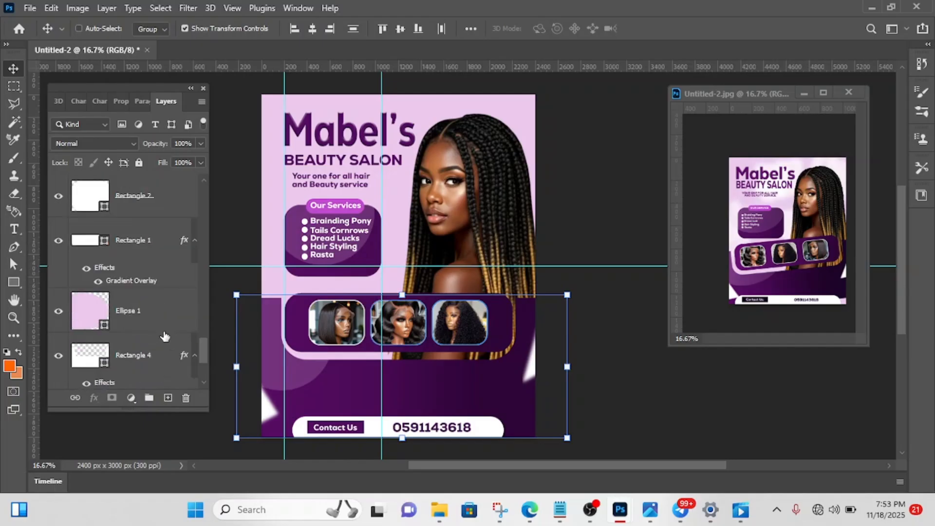
scroll(165, 336, "up", 2)
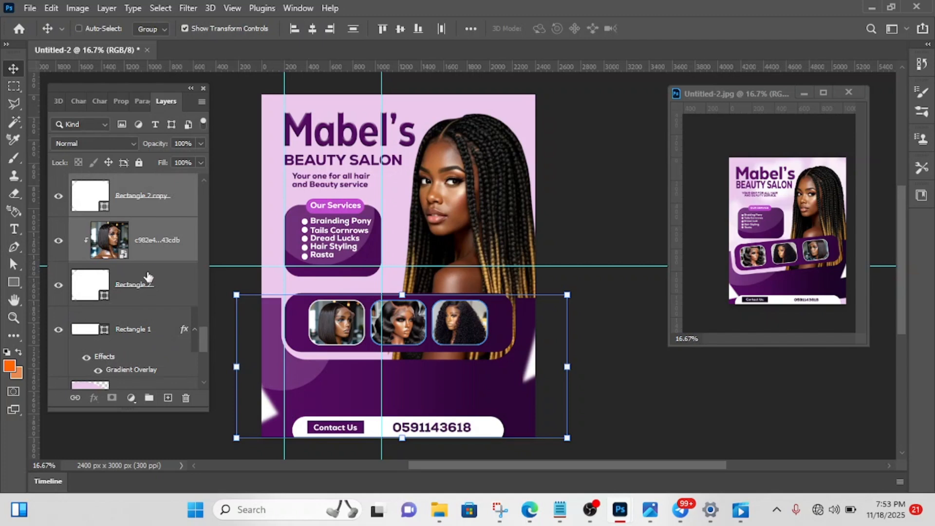
left_click(146, 286, "shift")
left_click(147, 330, "shift")
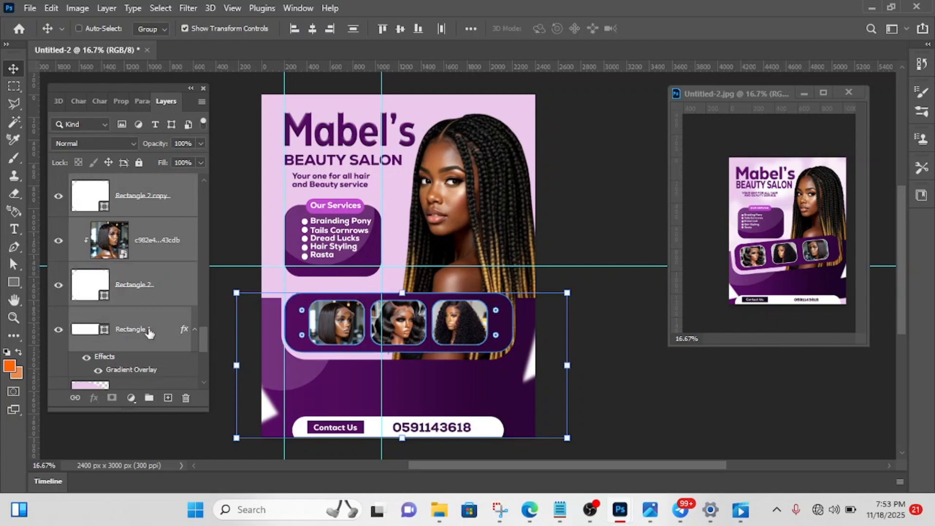
scroll(138, 354, "down", 2)
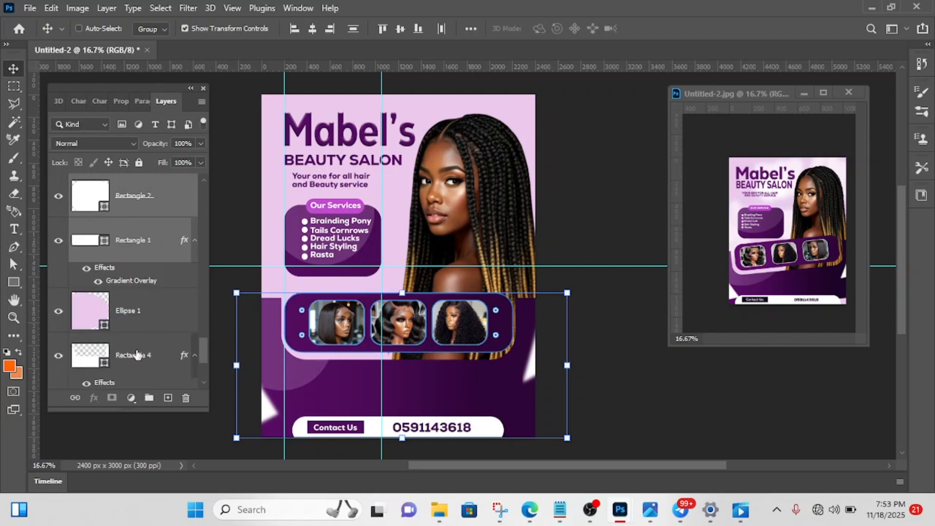
left_click(145, 318, "shift")
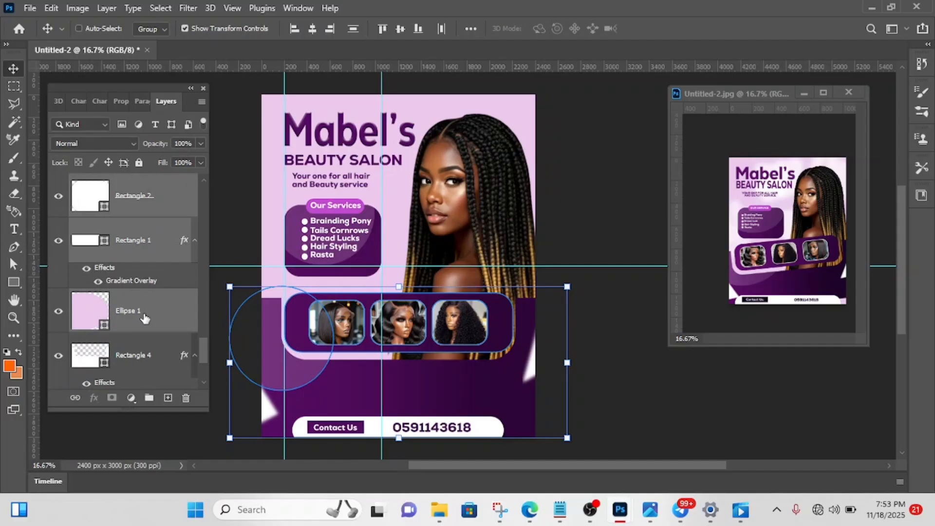
left_click(137, 361, "shift")
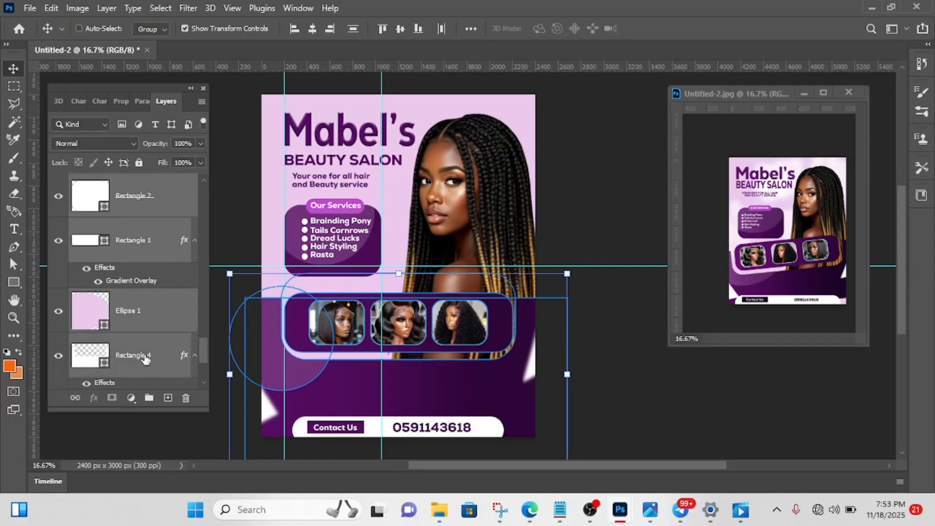
scroll(144, 359, "down", 2)
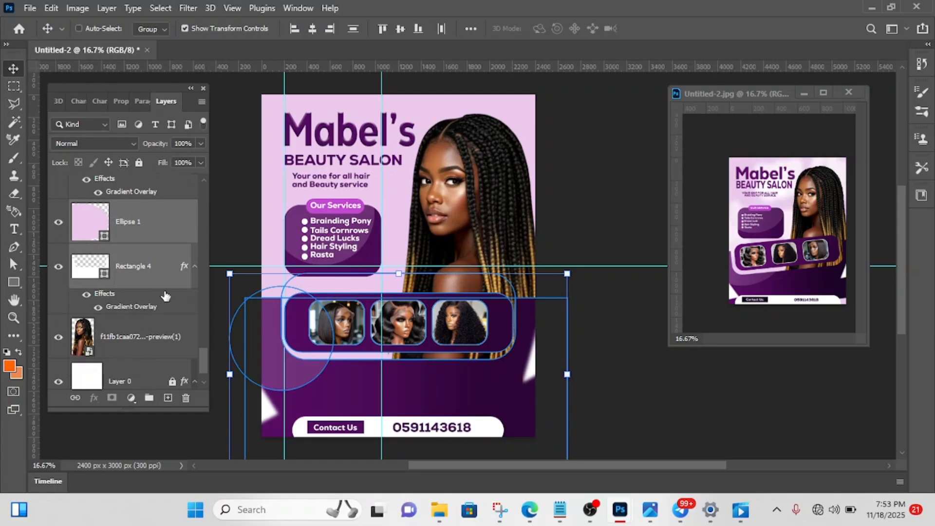
key("ctrl+g")
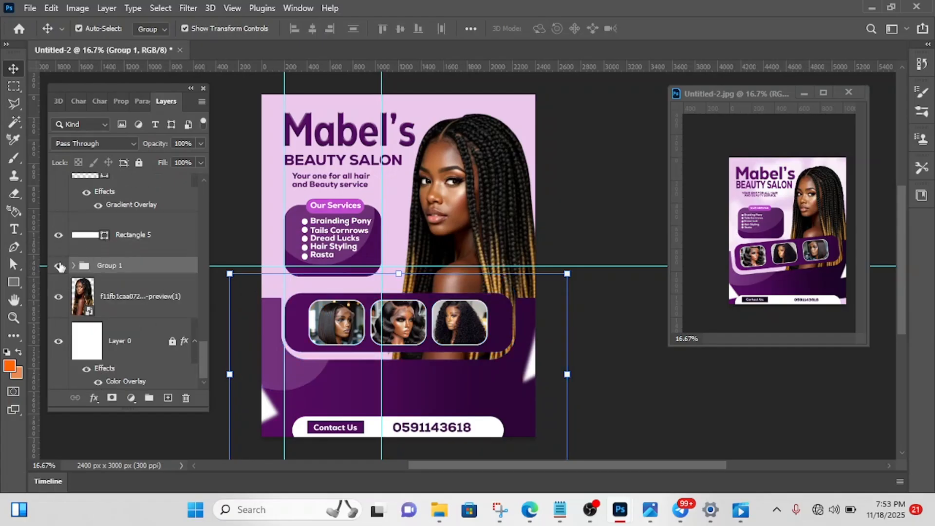
left_click(59, 266)
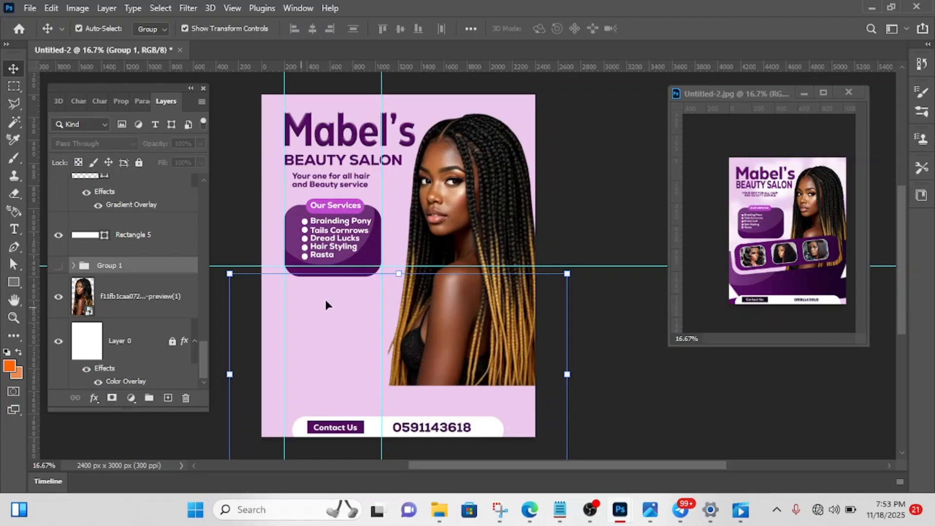
left_click(59, 266)
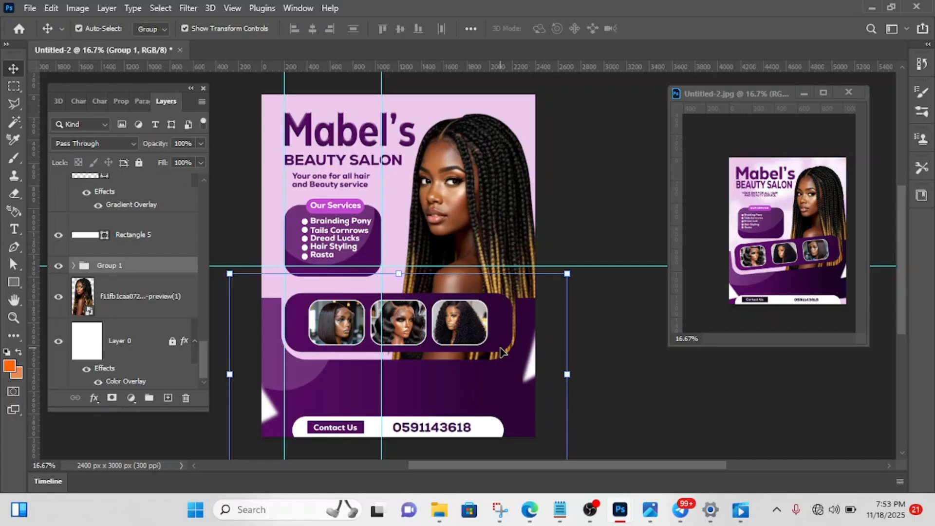
- Rotate the group with the hair photos and purple lower shapes by -5.37° to tilt it like the reference flyer
scroll(503, 351, "down", 3)
scroll(502, 352, "down", 4)
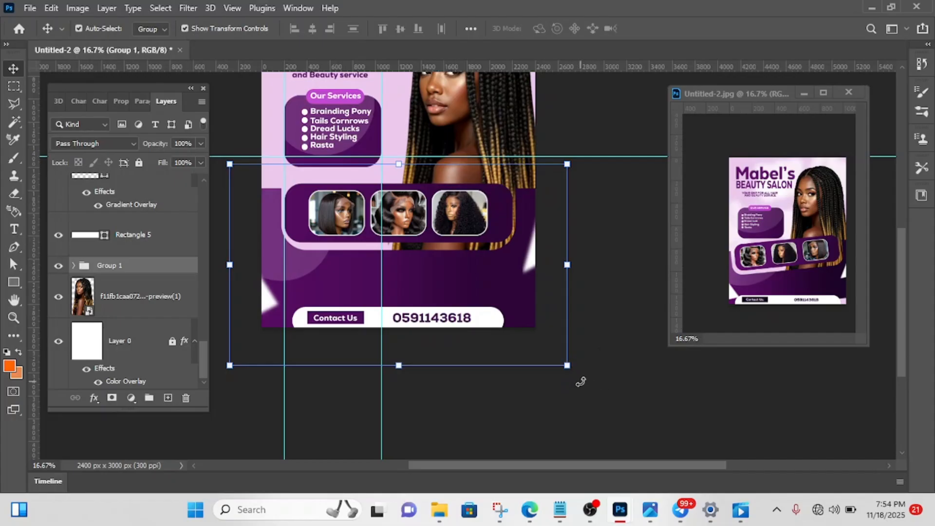
left_click_drag(580, 382, 591, 365)
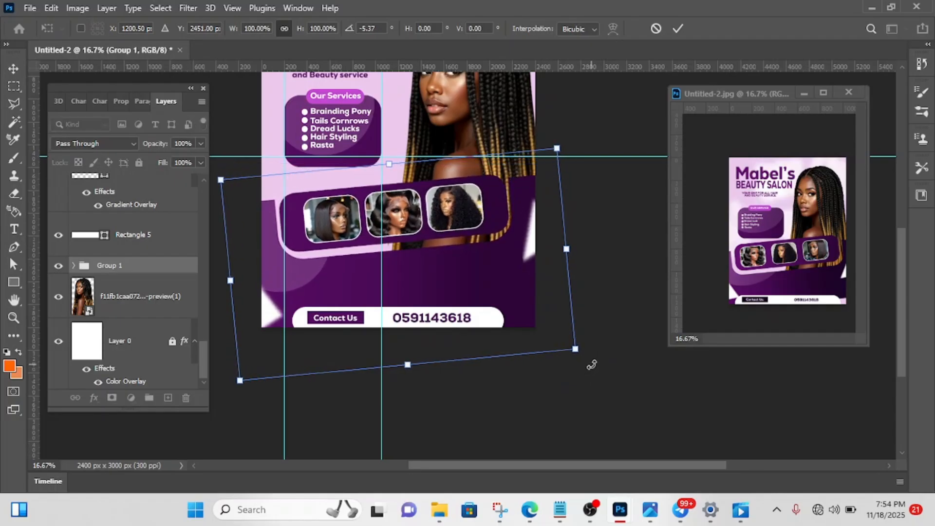
left_click(677, 29)
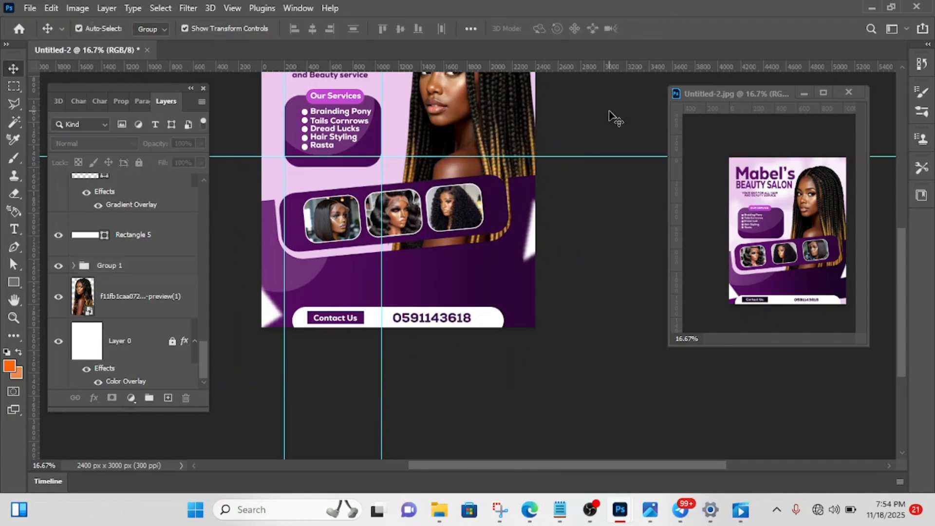
scroll(615, 117, "up", 3)
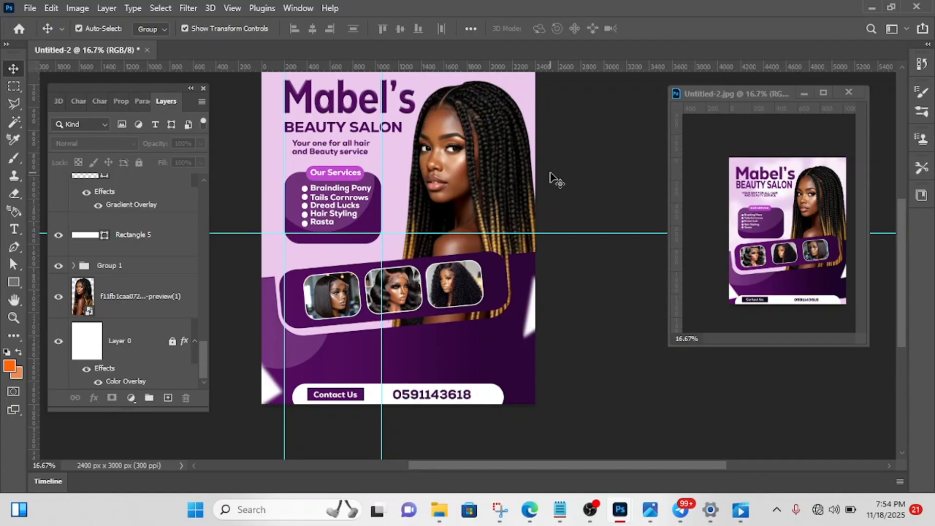
scroll(555, 181, "up", 1)
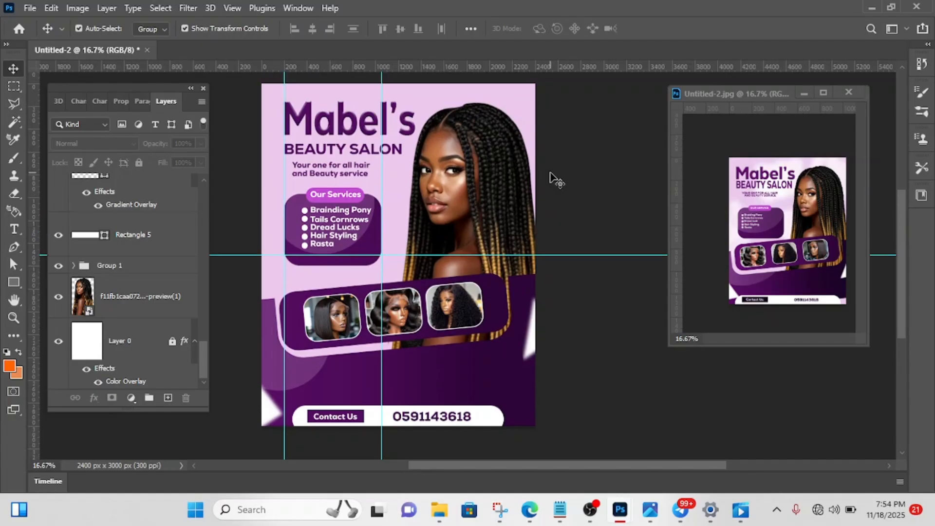